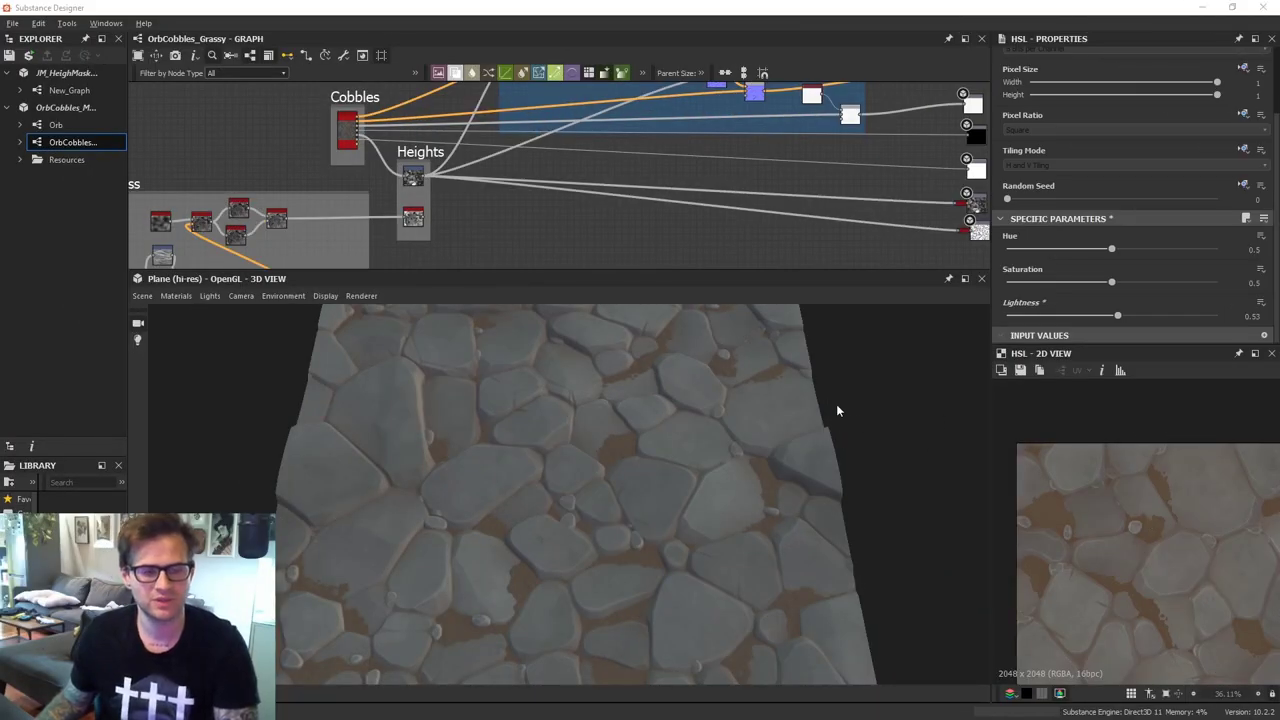
Examine the cobblestone surface in 3D, check the Cobbles node's base colour in 2D, and enlarge the graph area
{"action": "left_click_drag", "start_coordinate": [691, 436], "coordinate": [673, 461]}
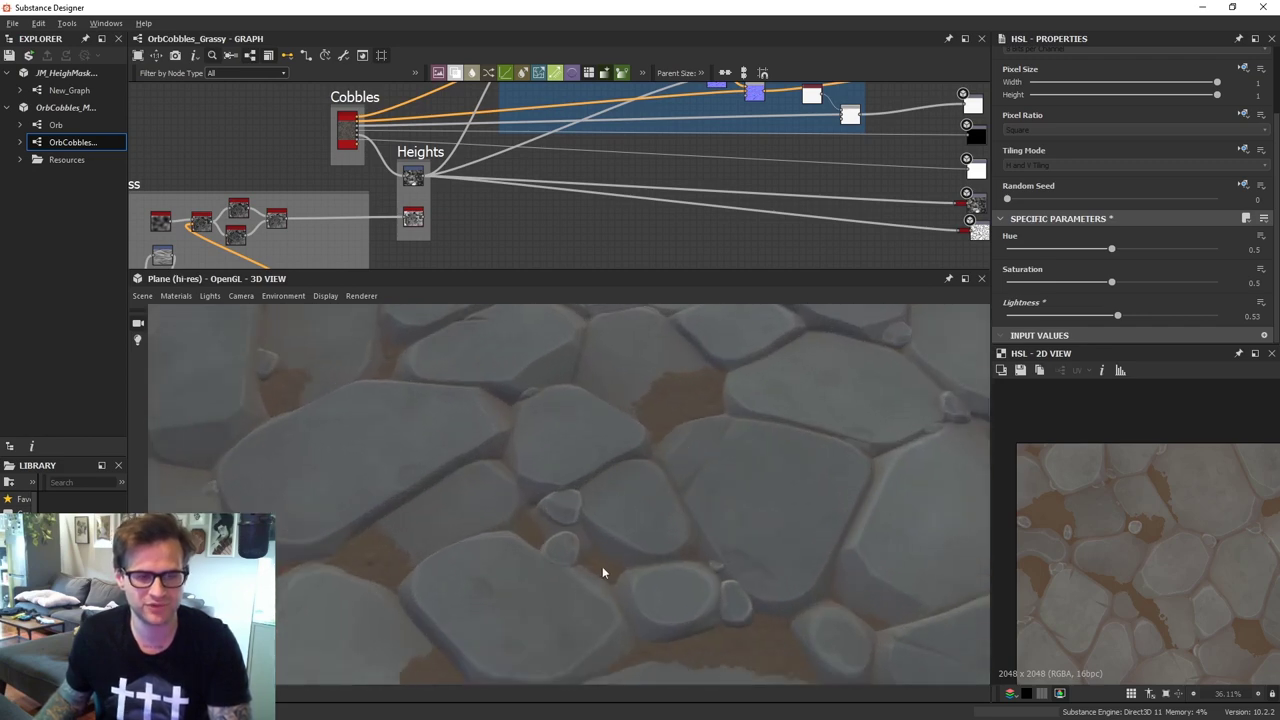
{"action": "left_click_drag", "start_coordinate": [657, 530], "coordinate": [707, 433]}
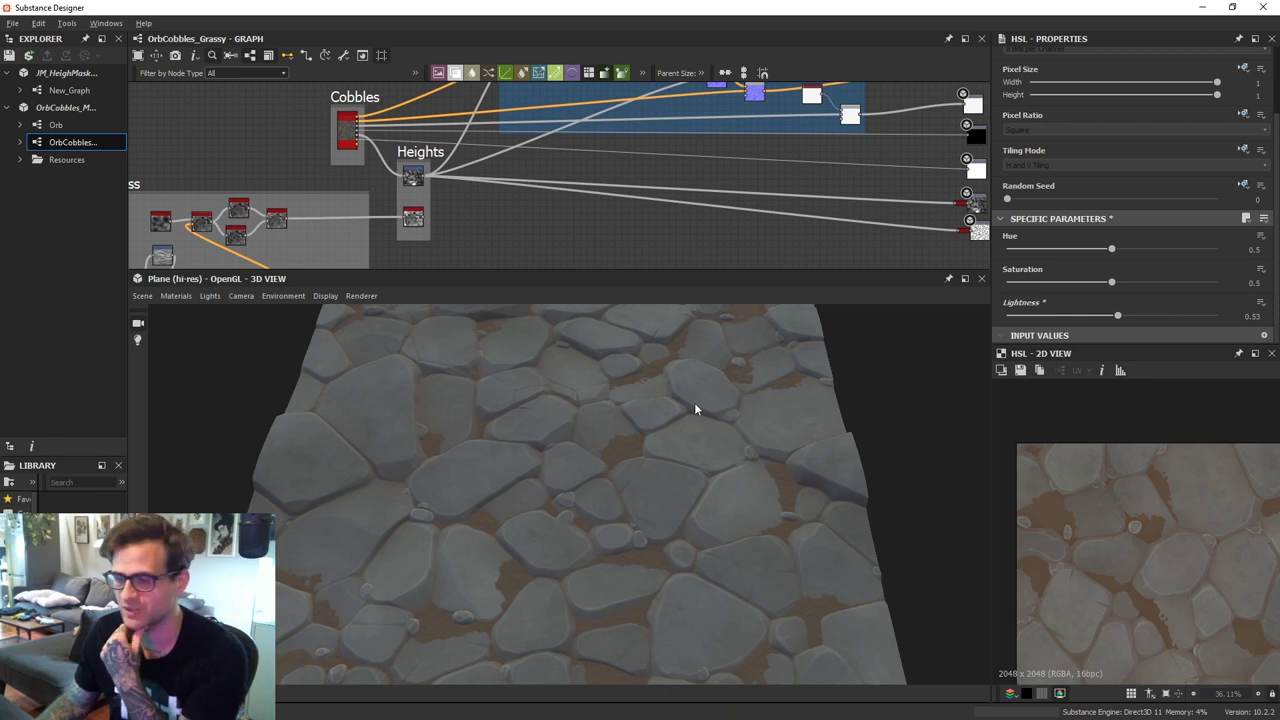
{"action": "middle_click_drag", "start_coordinate": [474, 250], "coordinate": [564, 194]}
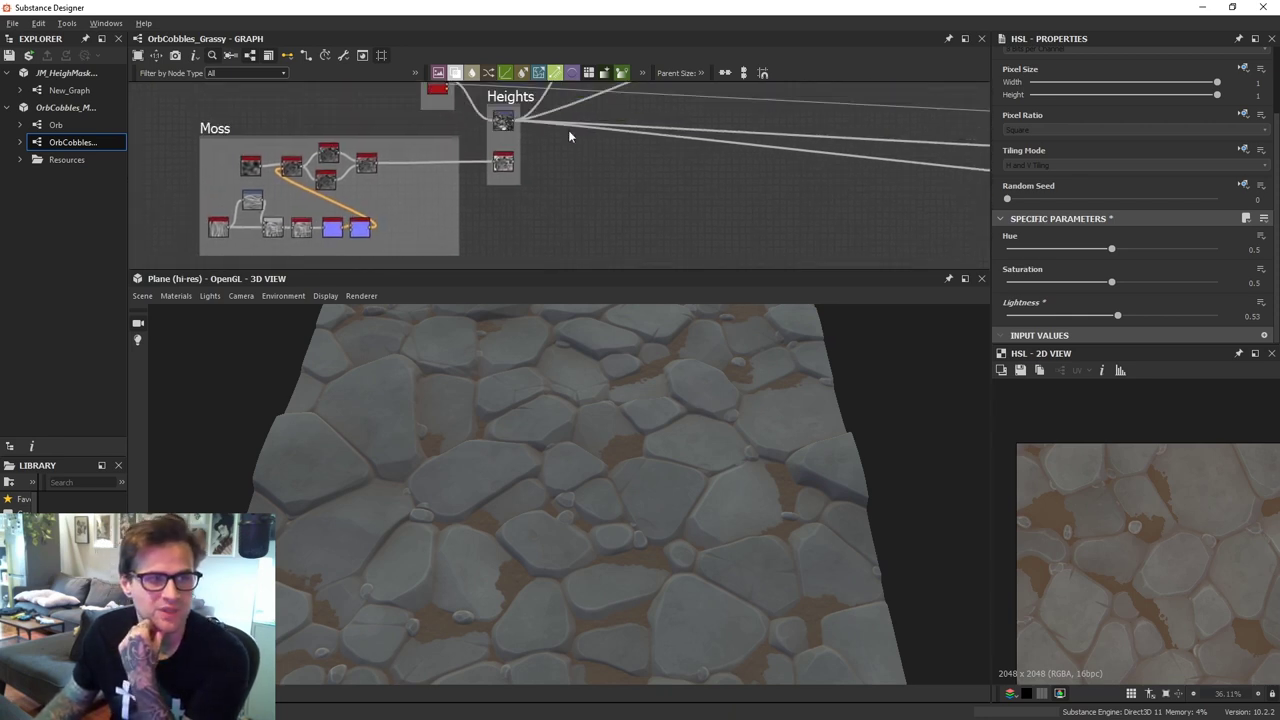
{"action": "middle_click_drag", "start_coordinate": [499, 117], "coordinate": [517, 224]}
{"action": "scroll", "coordinate": [480, 167], "scroll_direction": "up", "scroll_amount": 5}
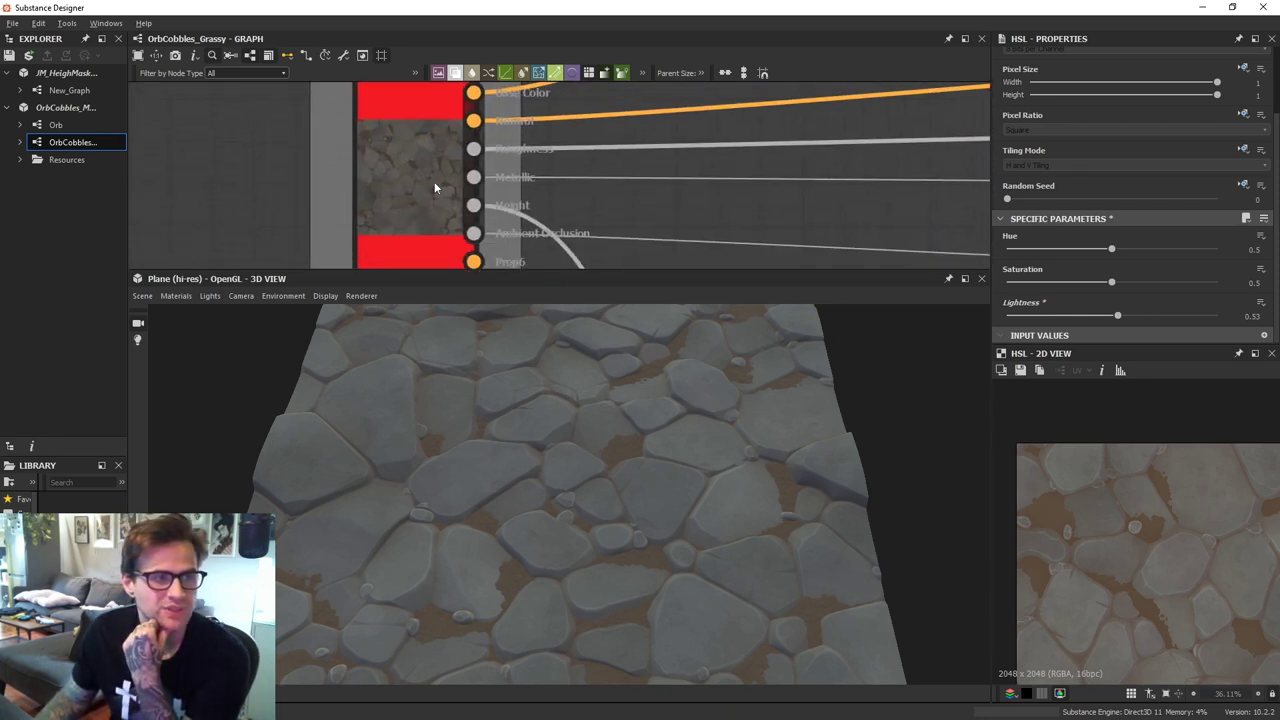
{"action": "left_click", "coordinate": [432, 181]}
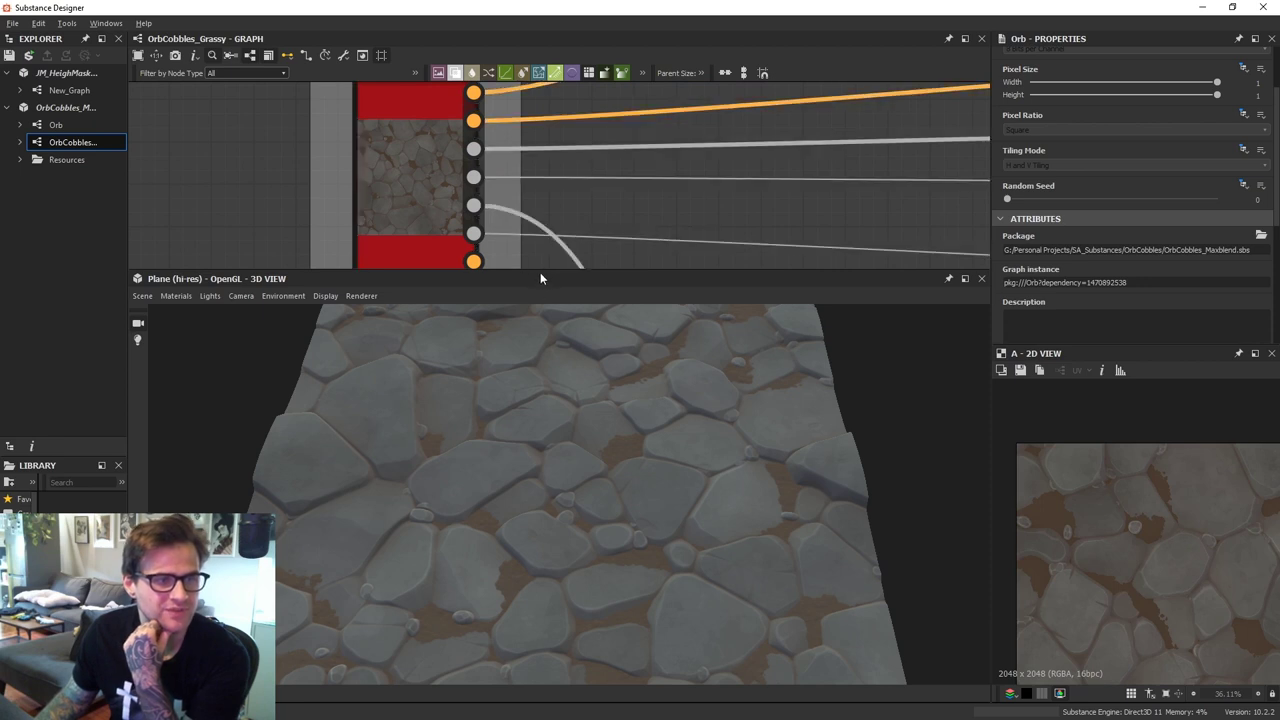
{"action": "left_click_drag", "start_coordinate": [540, 272], "coordinate": [545, 454]}
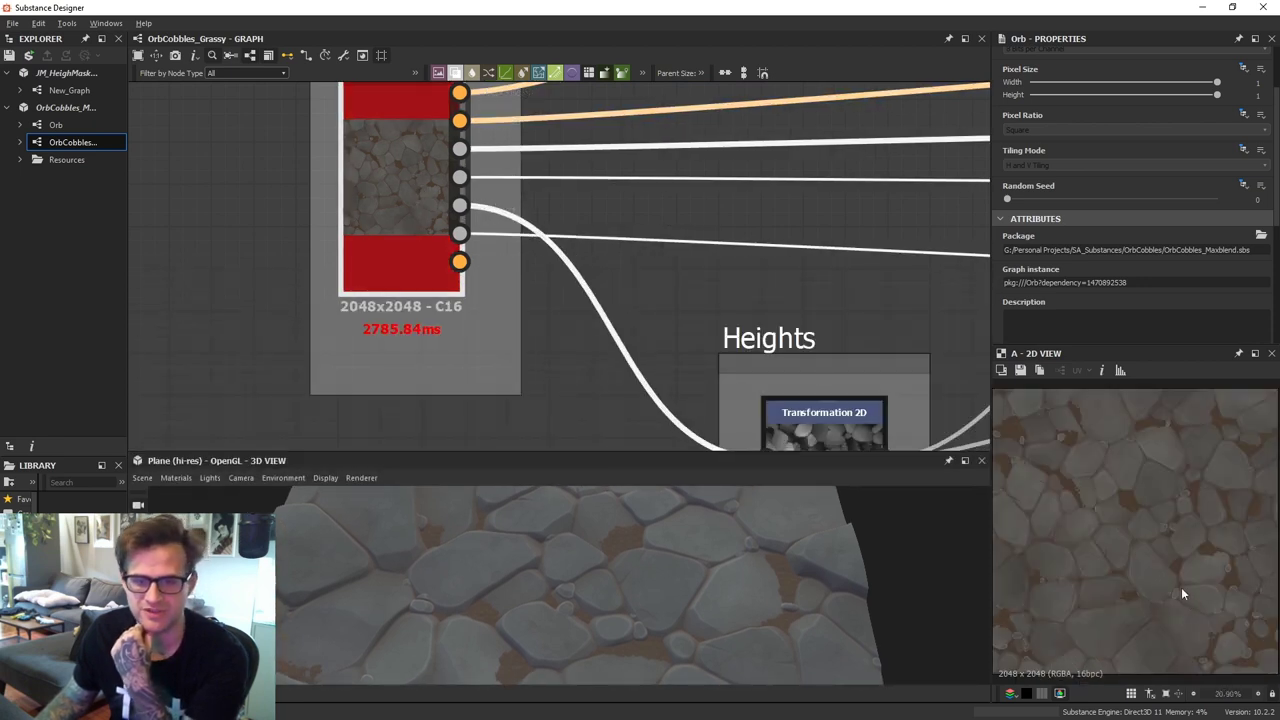
{"action": "scroll", "coordinate": [1100, 504], "scroll_direction": "down", "scroll_amount": 4}
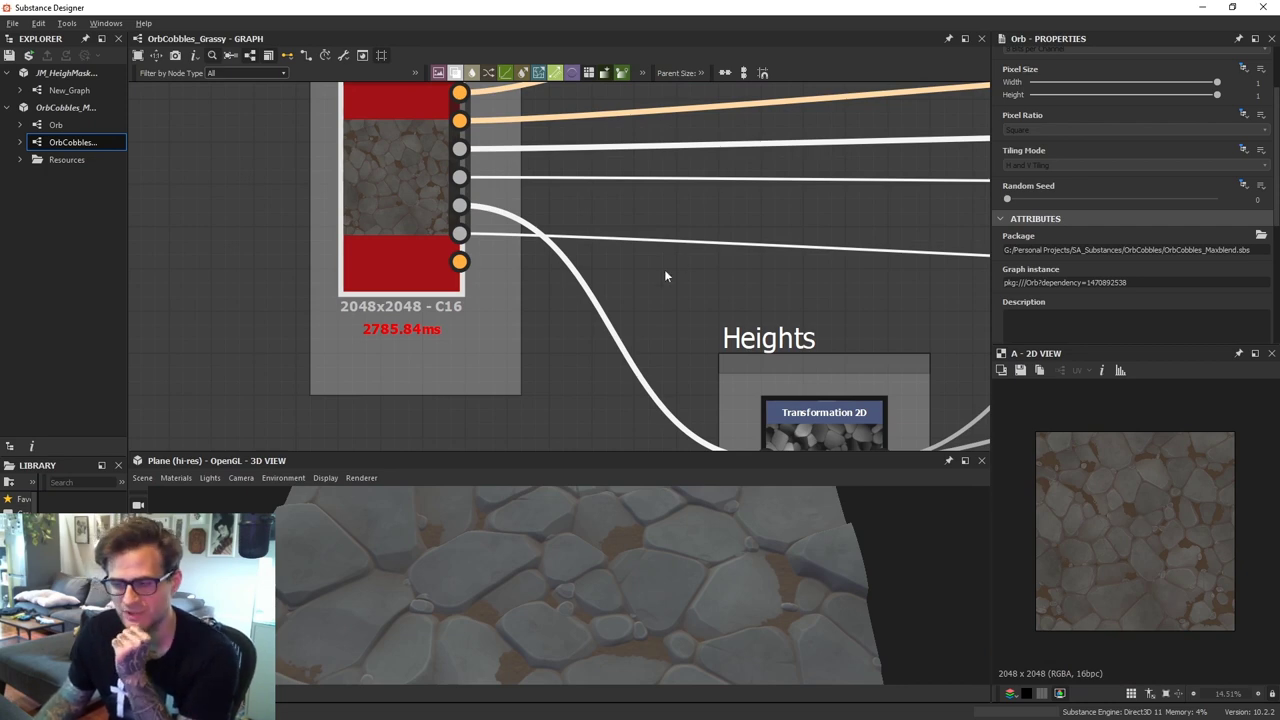
{"action": "scroll", "coordinate": [664, 269], "scroll_direction": "down", "scroll_amount": 4}
Preview the moss Auto Levels height and the cobbles Transformation 2D height in the 2D view
{"action": "middle_click_drag", "start_coordinate": [503, 450], "coordinate": [694, 178]}
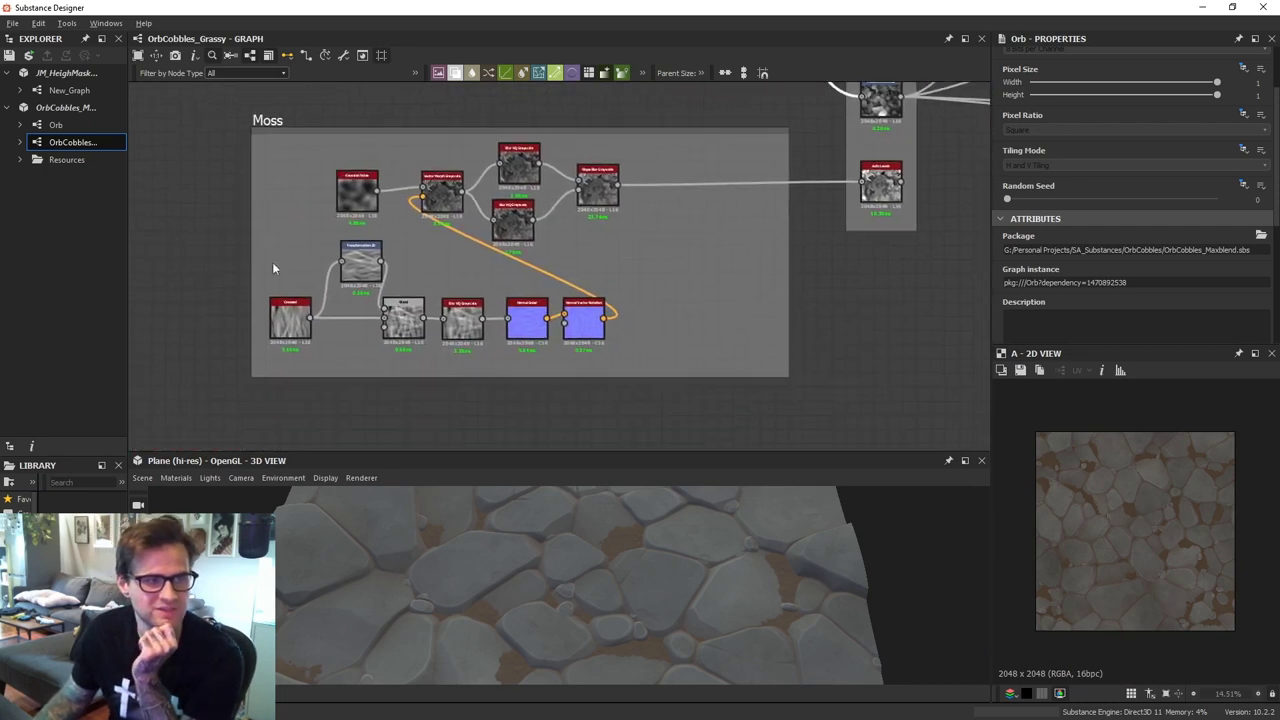
{"action": "scroll", "coordinate": [585, 315], "scroll_direction": "up", "scroll_amount": 4}
{"action": "middle_click_drag", "start_coordinate": [900, 216], "coordinate": [554, 363]}
{"action": "double_click", "coordinate": [530, 172]}
{"action": "double_click", "coordinate": [535, 316]}
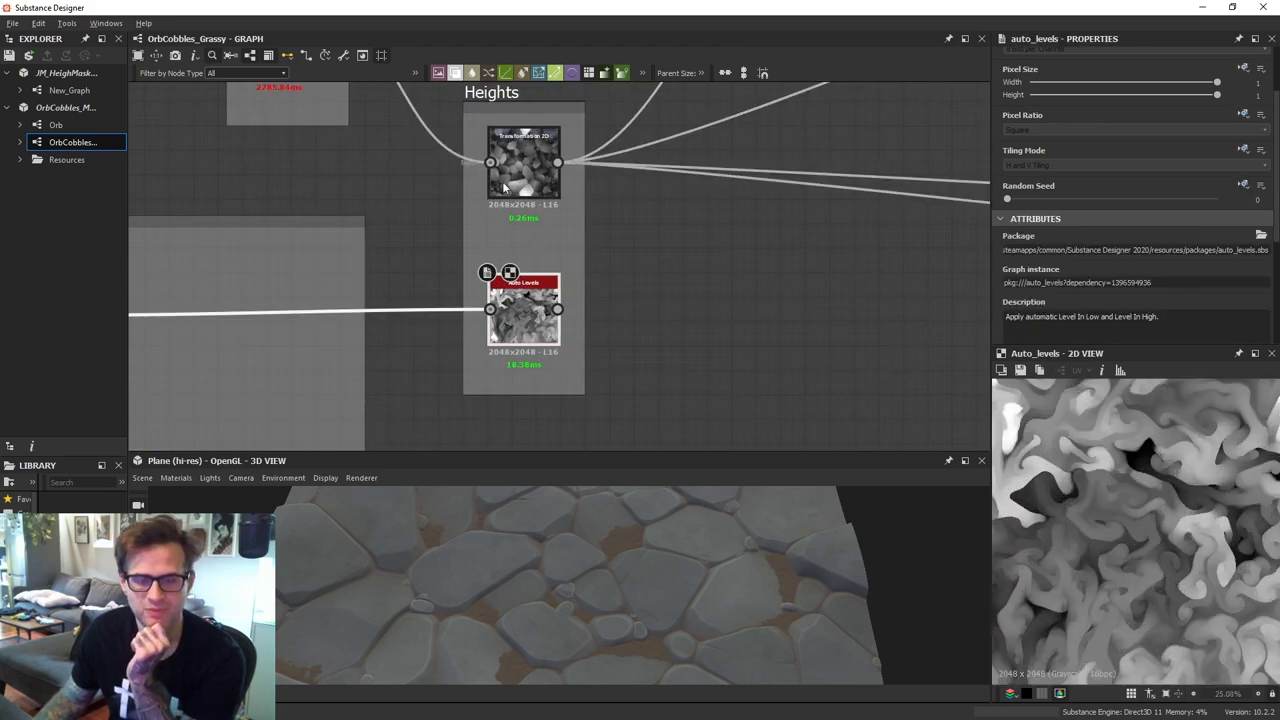
{"action": "double_click", "coordinate": [524, 162]}
{"action": "key", "text": "f"}
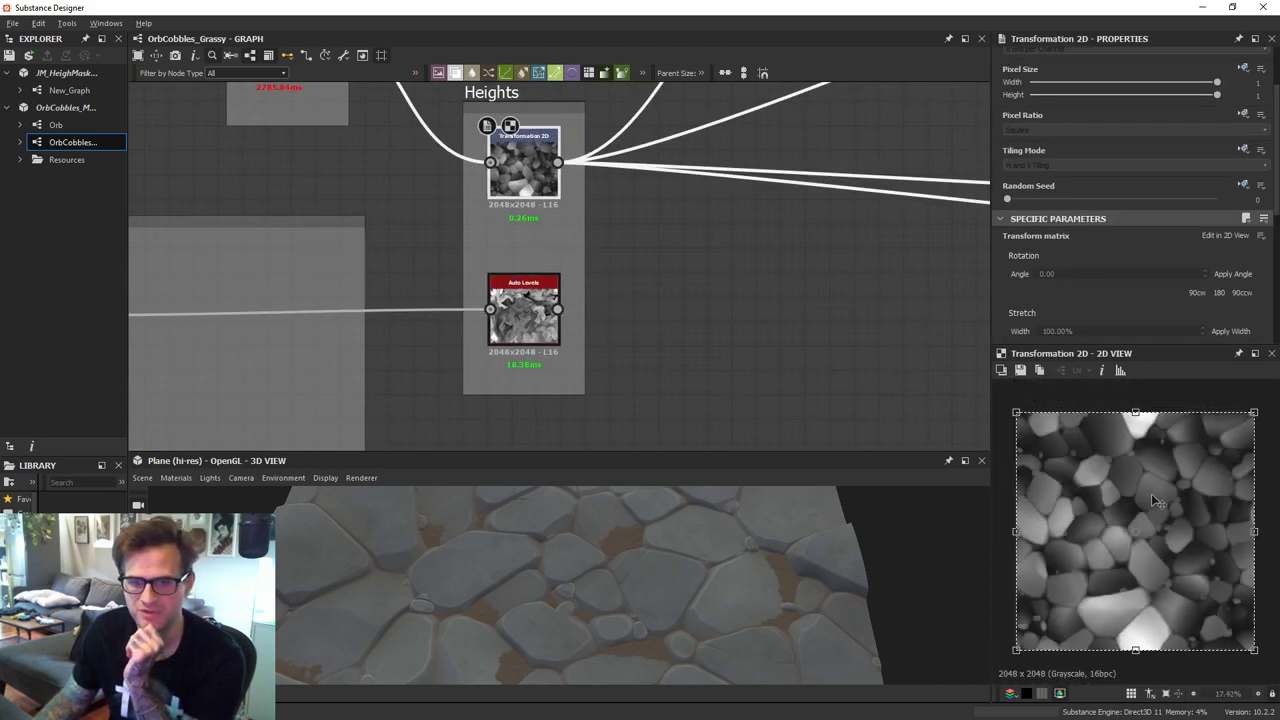
Widen the 2D view and add a Height Blend node beside the Heights frame, showing its instance parameters
{"action": "left_click_drag", "start_coordinate": [988, 450], "coordinate": [840, 450]}
{"action": "middle_click_drag", "start_coordinate": [744, 298], "coordinate": [660, 320]}
{"action": "key", "text": "space"}
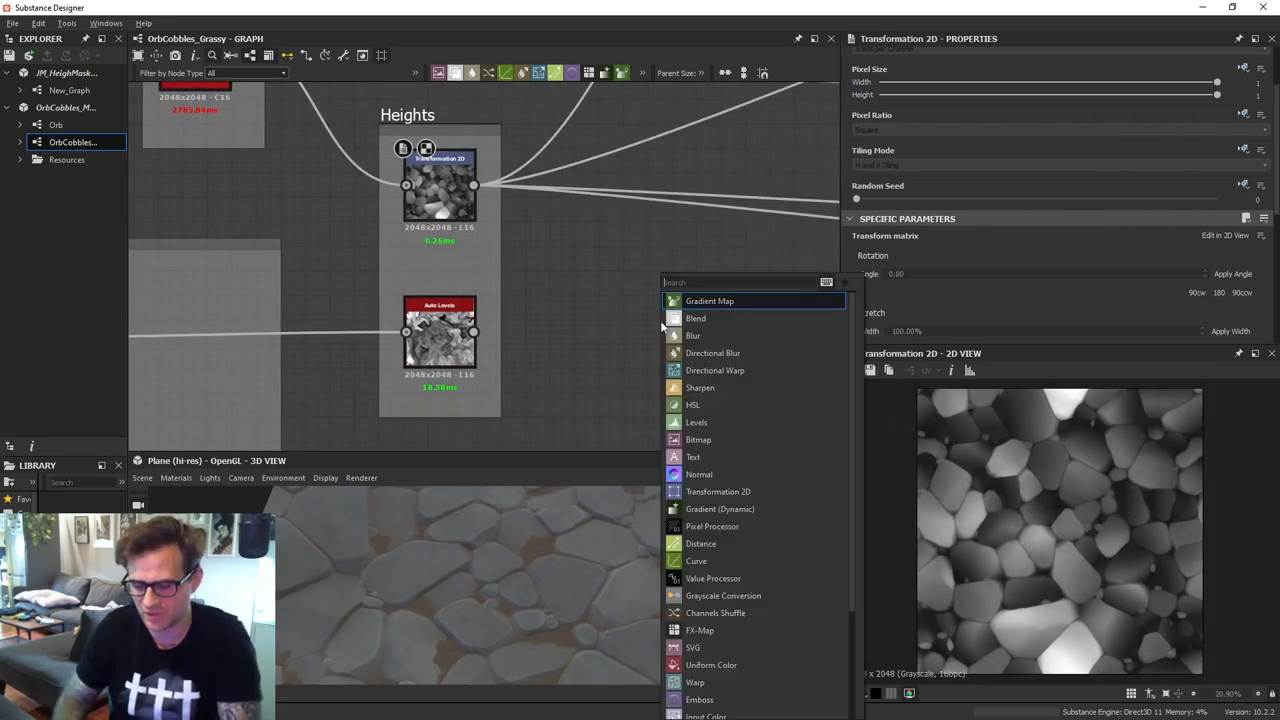
{"action": "type", "text": "HEIGHT"}
{"action": "left_click", "coordinate": [700, 301]}
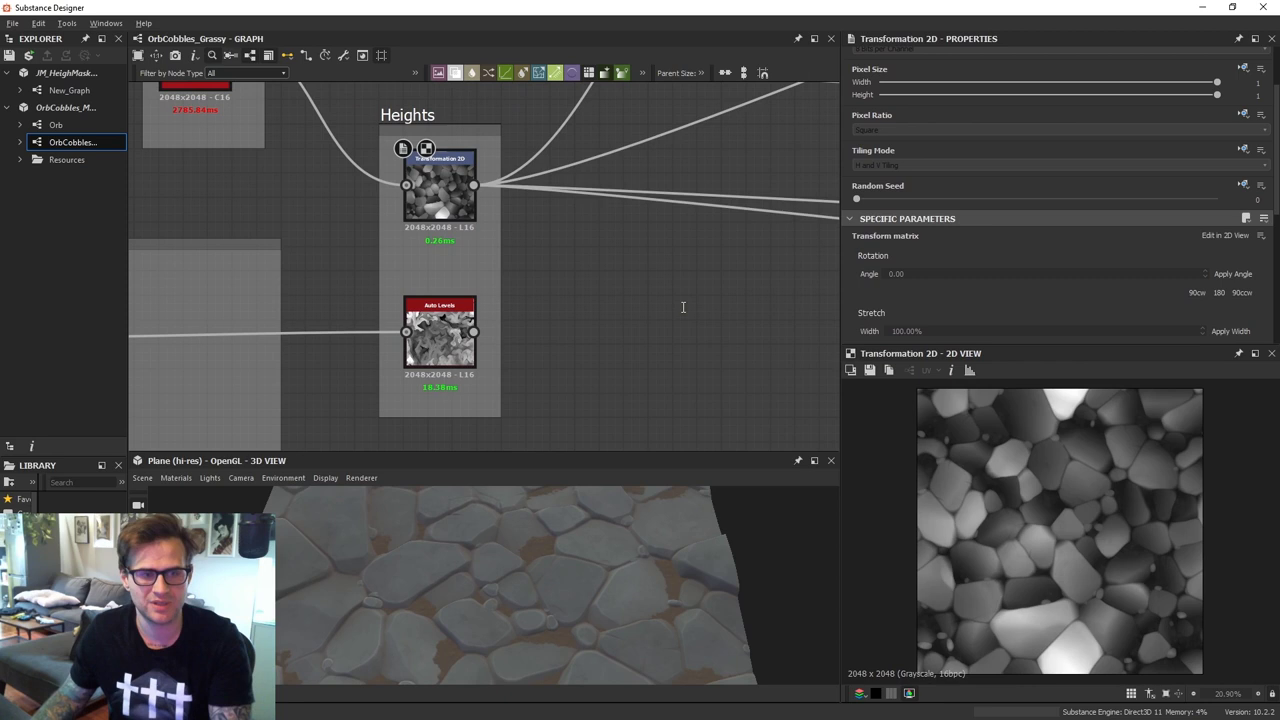
{"action": "left_click_drag", "start_coordinate": [668, 342], "coordinate": [618, 284]}
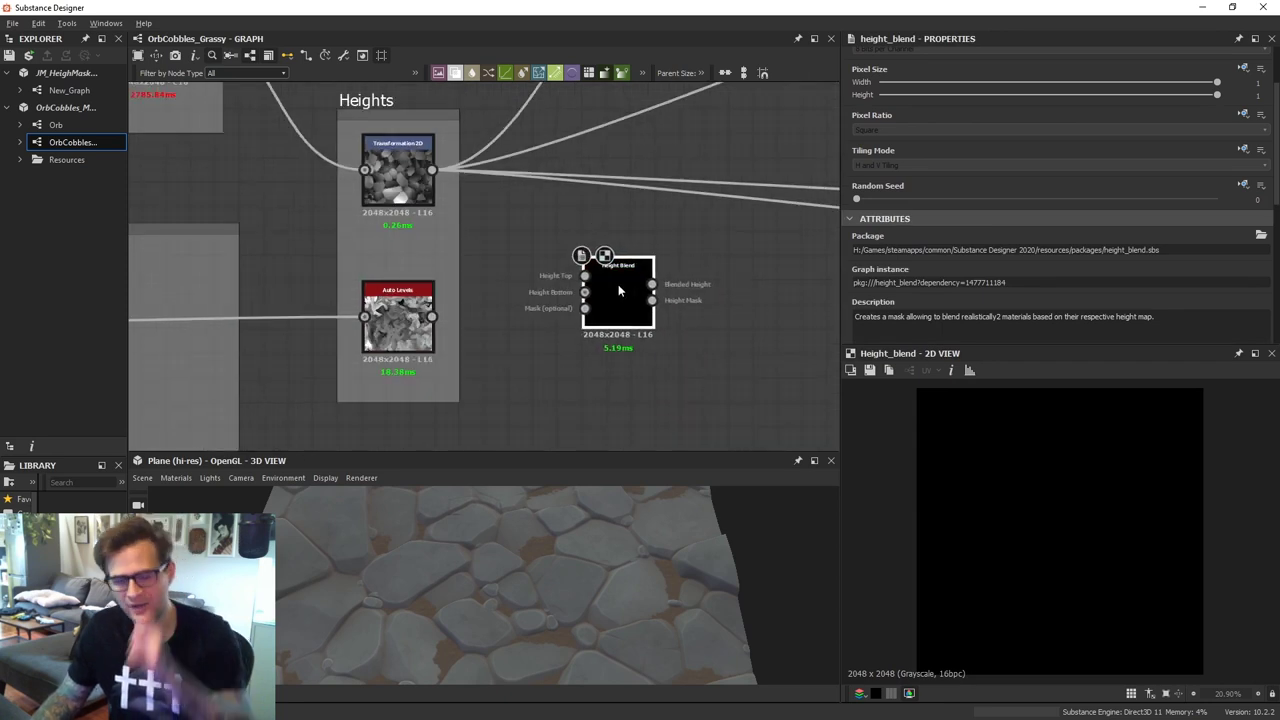
{"action": "scroll", "coordinate": [1081, 259], "scroll_direction": "down", "scroll_amount": 3}
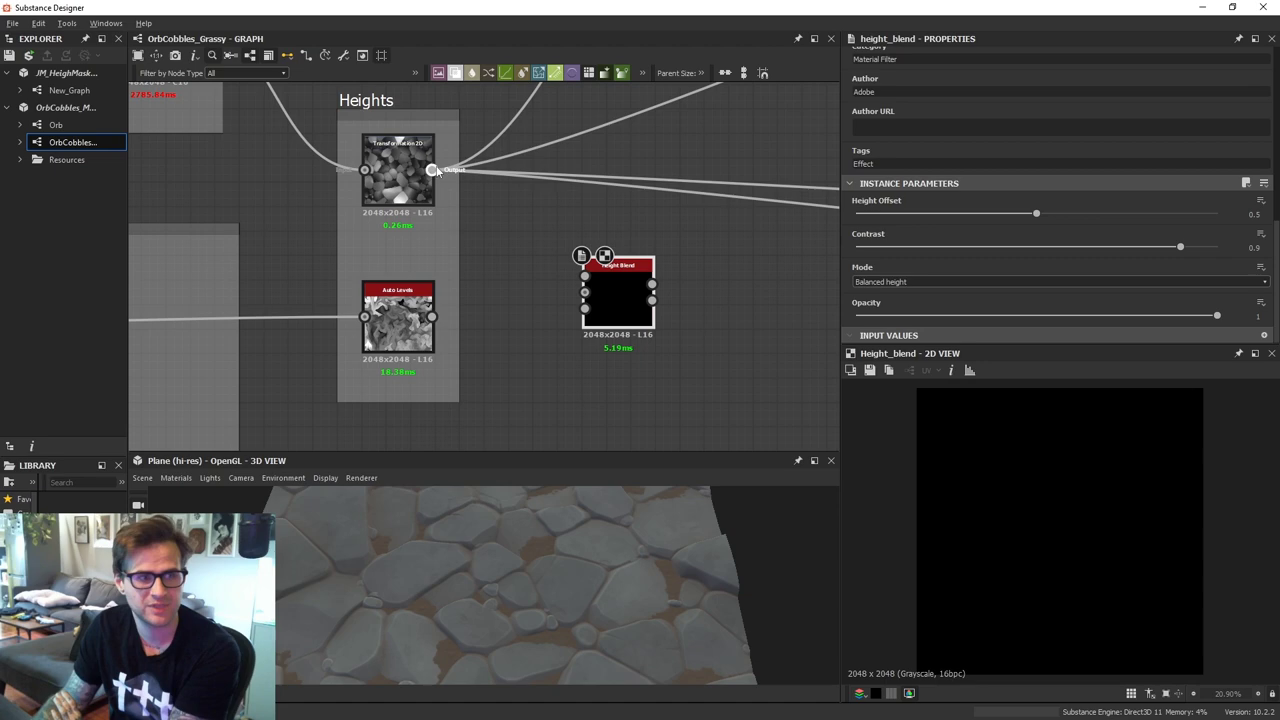
Feed the Transformation 2D into Height Bottom and the moss Auto Levels into Height Top of the Height Blend, and preview the blend
{"action": "left_click_drag", "start_coordinate": [432, 169], "coordinate": [606, 342]}
{"action": "scroll", "coordinate": [564, 247], "scroll_direction": "up", "scroll_amount": 4}
{"action": "scroll", "coordinate": [316, 364], "scroll_direction": "down", "scroll_amount": 3}
{"action": "left_click_drag", "start_coordinate": [300, 379], "coordinate": [483, 330]}
{"action": "double_click", "coordinate": [540, 350]}
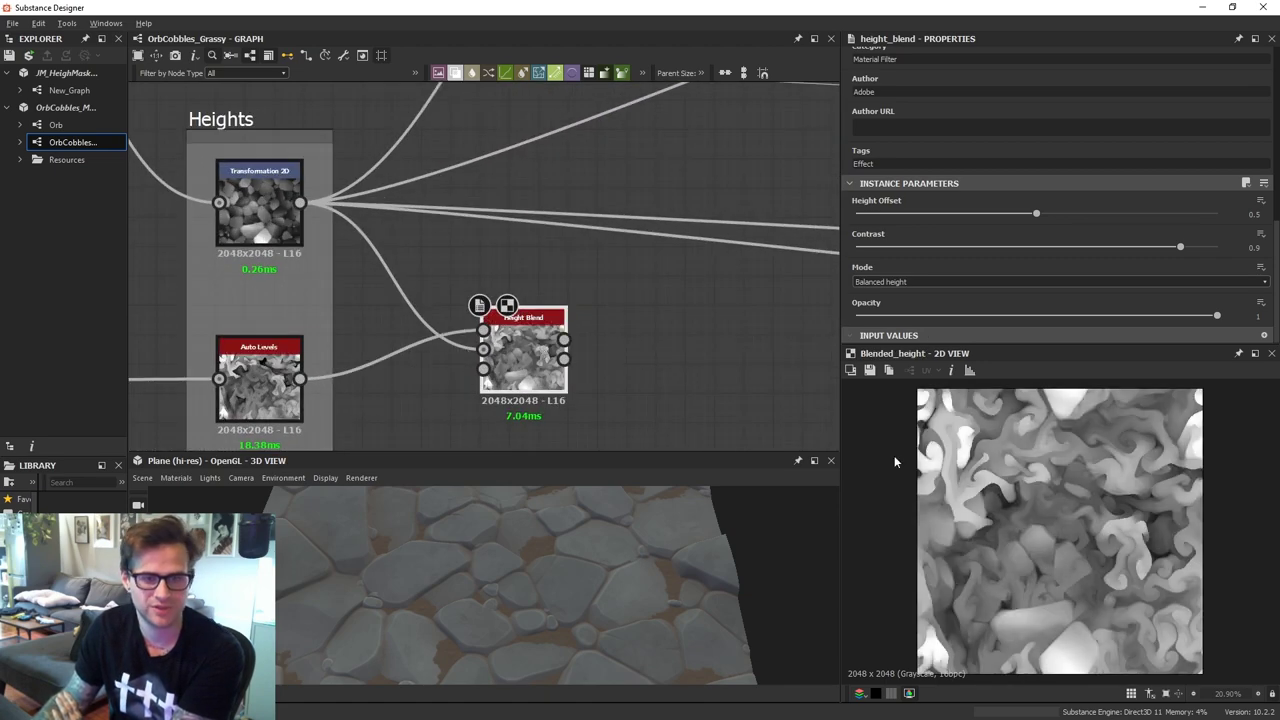
Set the Height Offset to 0.3 and reroute the Transformation 2D's downstream links to the Height Blend output, keeping it in Height Bottom
{"action": "scroll", "coordinate": [1072, 532], "scroll_direction": "up", "scroll_amount": 2}
{"action": "left_click_drag", "start_coordinate": [1038, 215], "coordinate": [964, 216]}
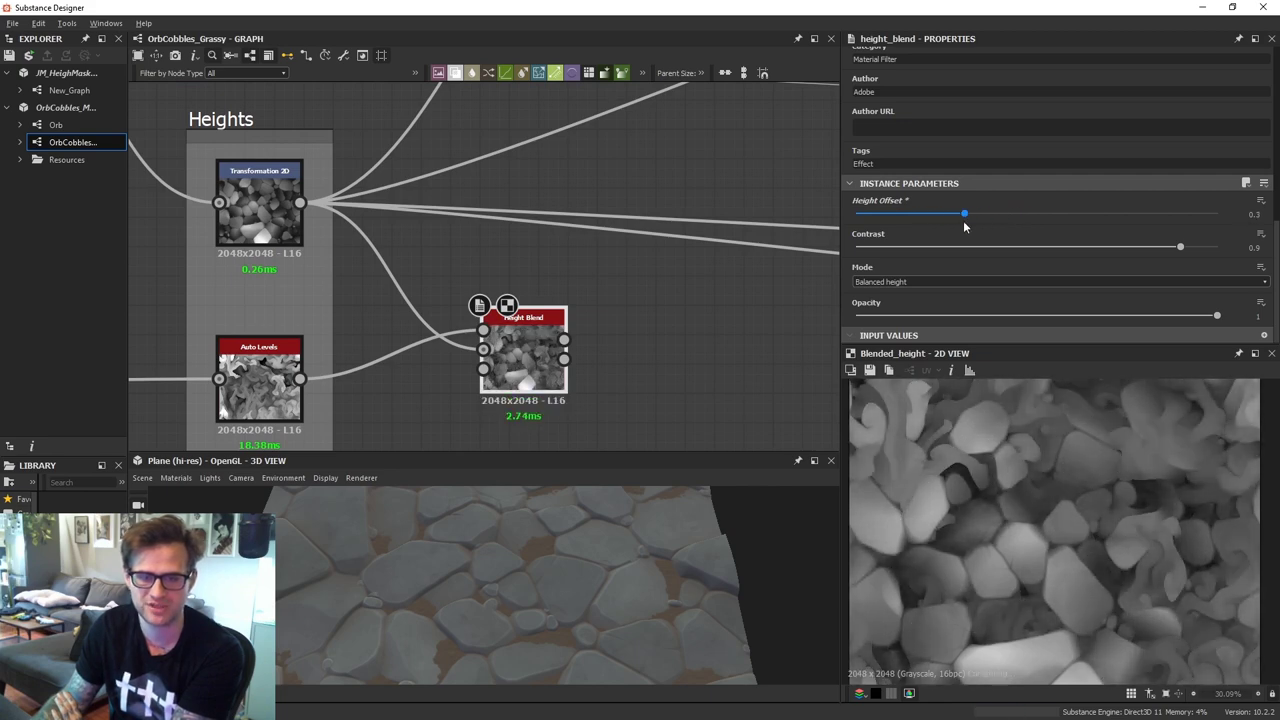
{"action": "scroll", "coordinate": [550, 277], "scroll_direction": "down", "scroll_amount": 2}
{"action": "left_click_drag", "start_coordinate": [375, 222], "coordinate": [558, 320], "text": "shift"}
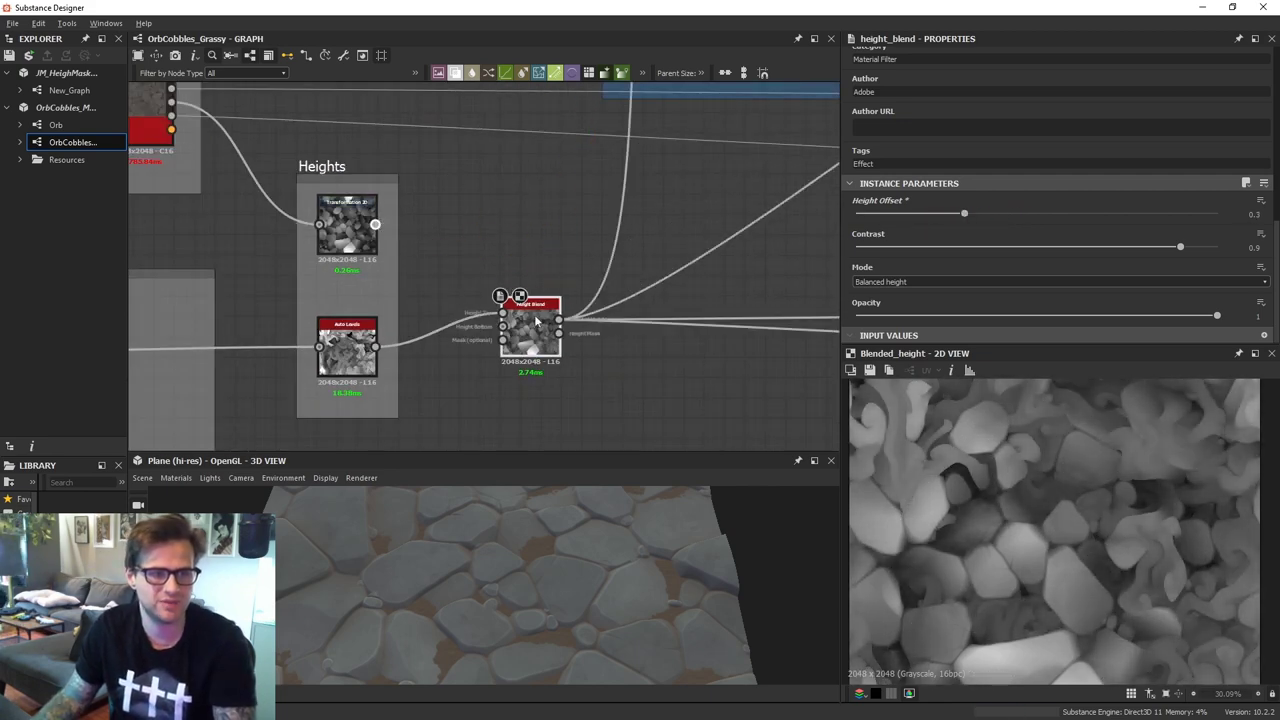
{"action": "scroll", "coordinate": [588, 343], "scroll_direction": "up", "scroll_amount": 2}
Enlarge the 3D view and inspect how the blended moss height deforms the cobbles up close
{"action": "left_click_drag", "start_coordinate": [555, 614], "coordinate": [547, 557]}
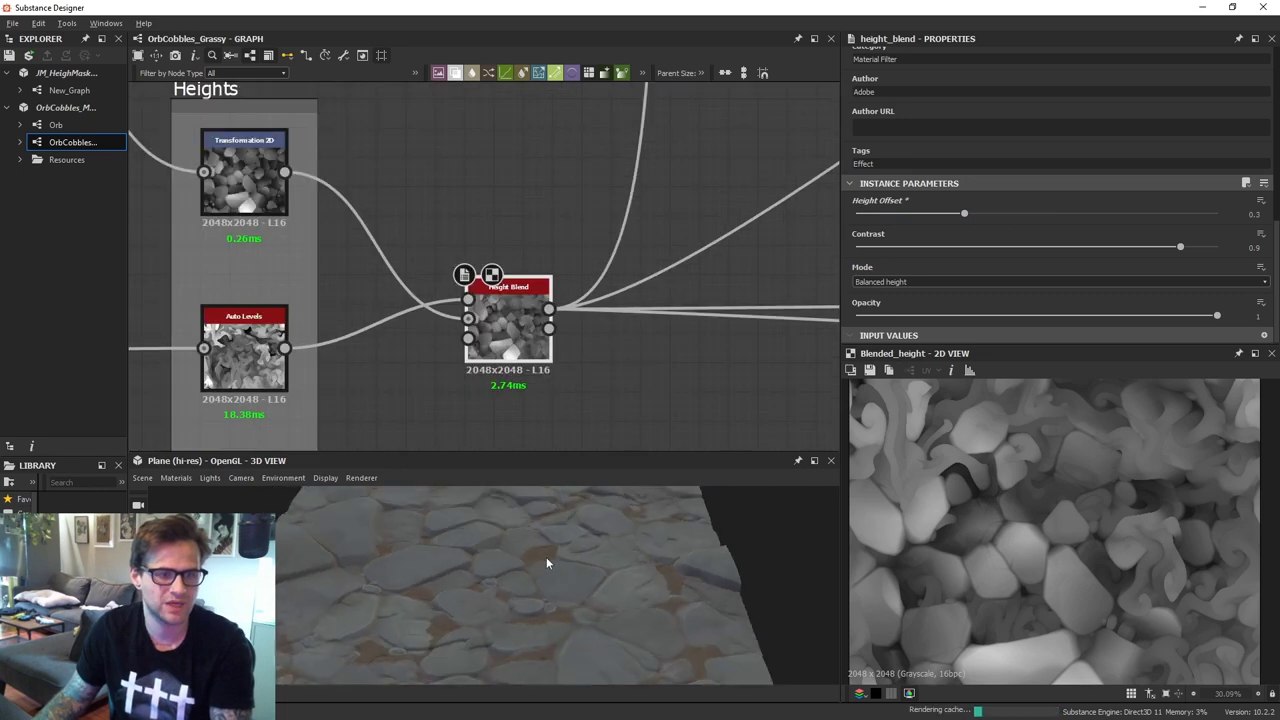
{"action": "scroll", "coordinate": [547, 557], "scroll_direction": "up", "scroll_amount": 2}
{"action": "left_click_drag", "start_coordinate": [410, 557], "coordinate": [618, 565]}
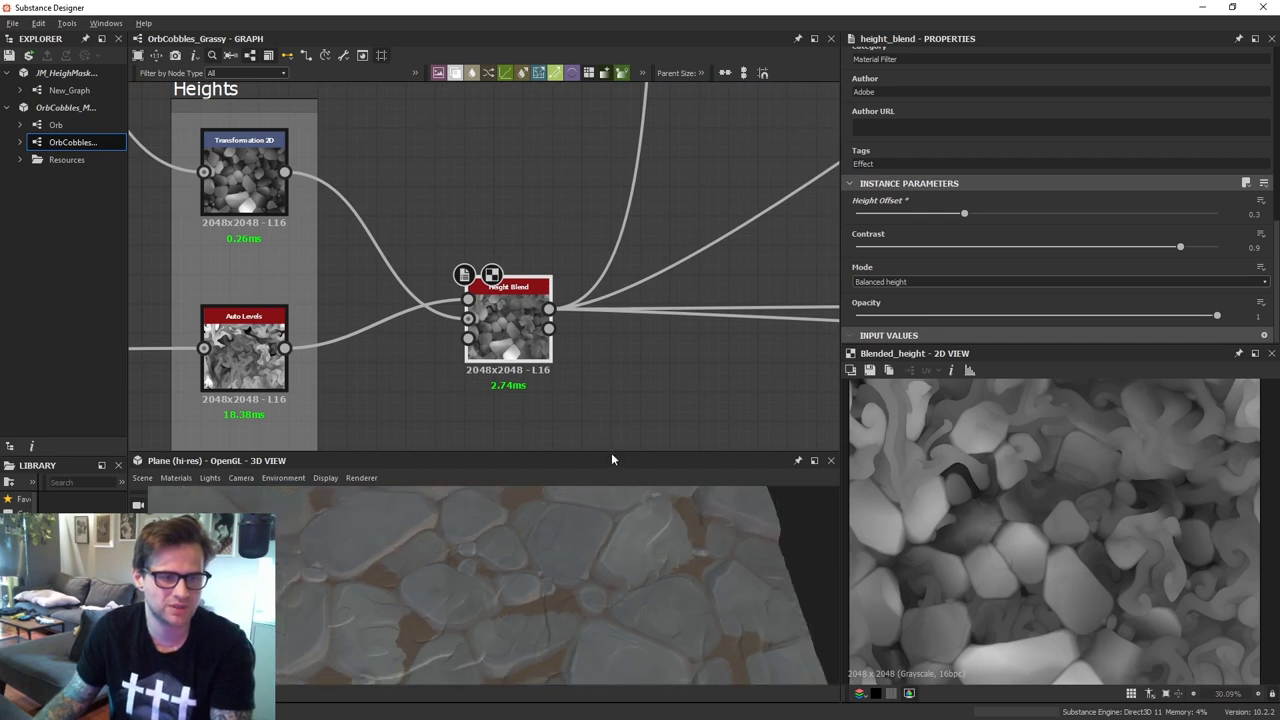
{"action": "left_click_drag", "start_coordinate": [611, 453], "coordinate": [613, 366]}
{"action": "scroll", "coordinate": [647, 521], "scroll_direction": "up", "scroll_amount": 4}
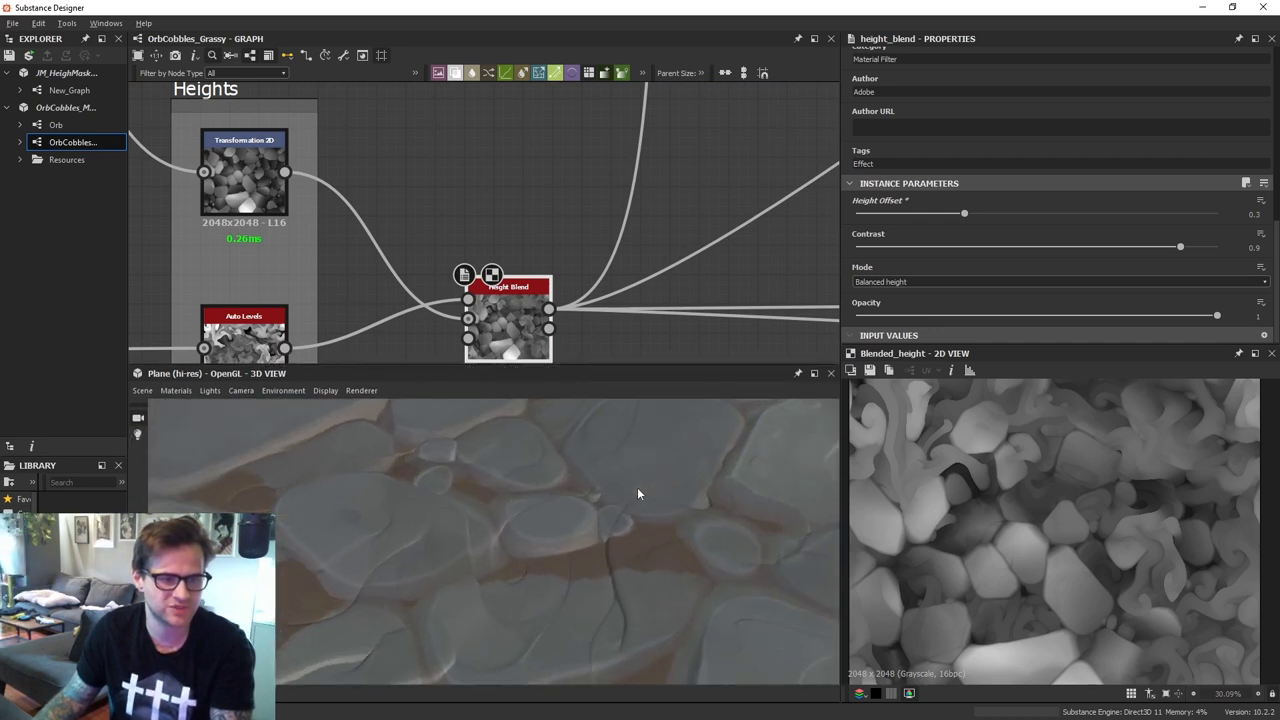
{"action": "left_click_drag", "start_coordinate": [638, 493], "coordinate": [592, 426]}
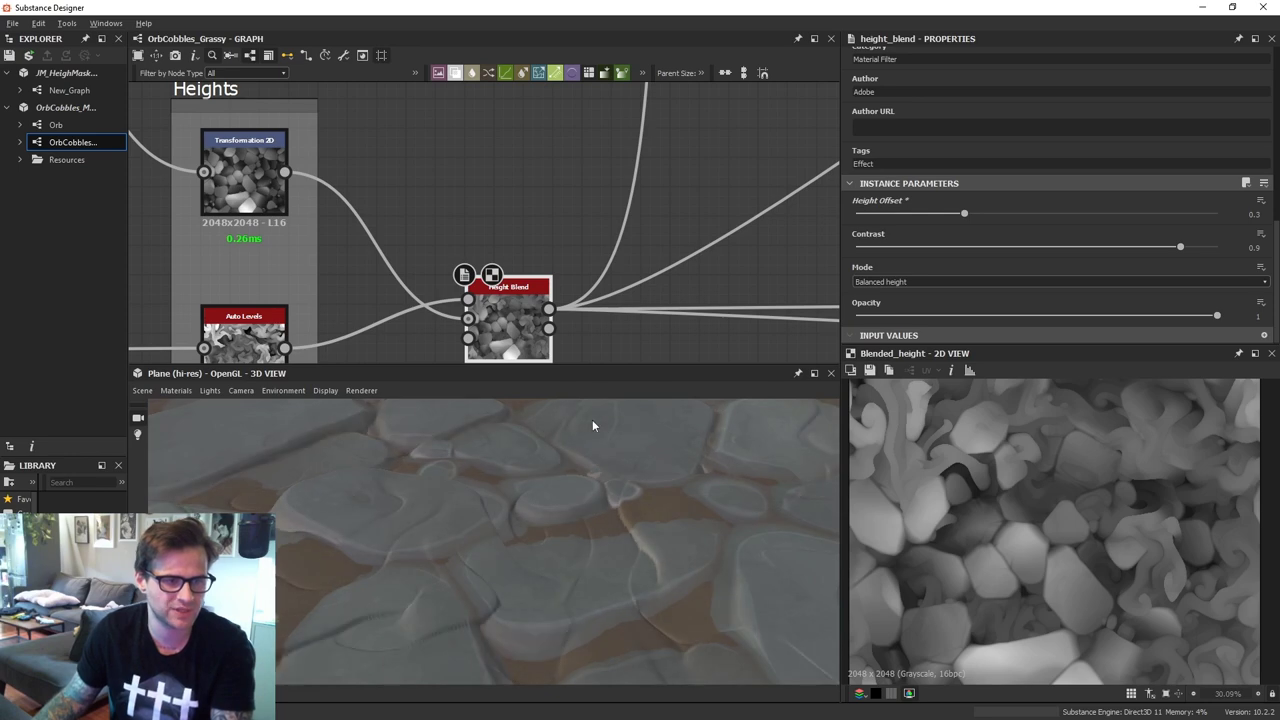
{"action": "scroll", "coordinate": [575, 302], "scroll_direction": "down", "scroll_amount": 2}
Preview the Height Mask output, connect it to the final colour Blend's mask input, and check the moss placement in 3D
{"action": "double_click", "coordinate": [552, 325]}
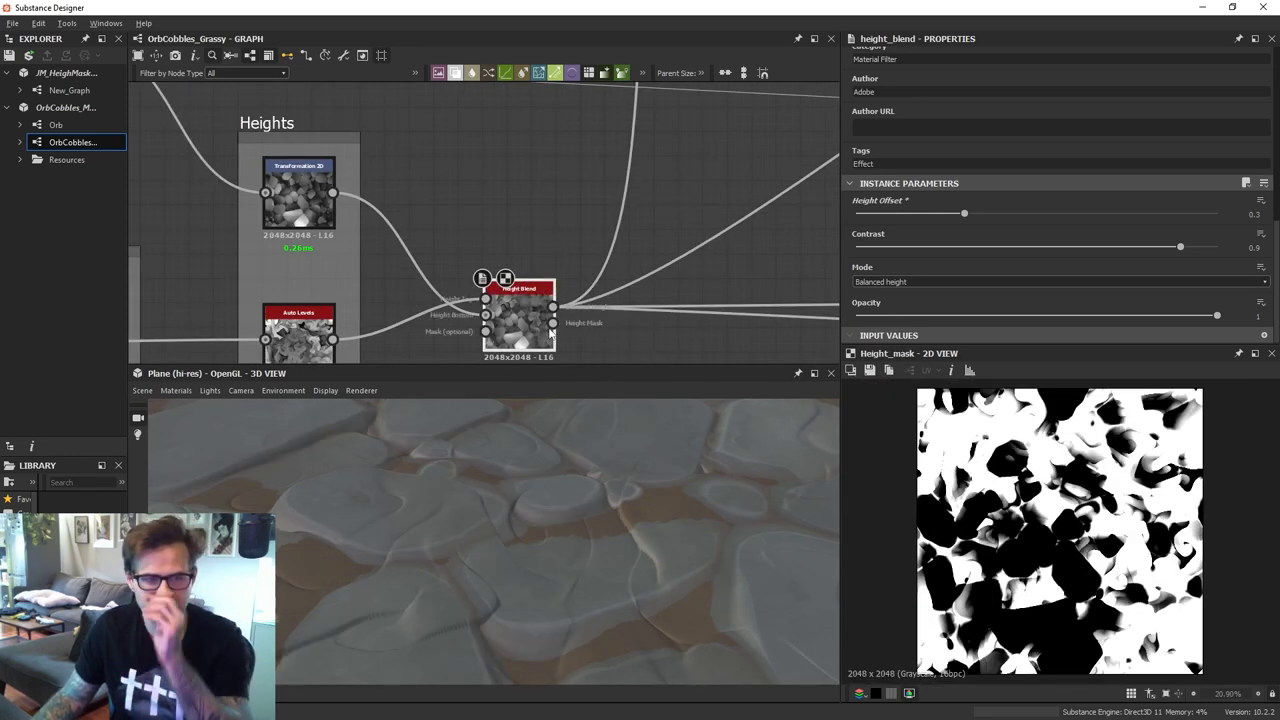
{"action": "left_click", "coordinate": [554, 322]}
{"action": "scroll", "coordinate": [705, 200], "scroll_direction": "down", "scroll_amount": 3}
{"action": "scroll", "coordinate": [690, 190], "scroll_direction": "down", "scroll_amount": 3}
{"action": "middle_click_drag", "start_coordinate": [711, 197], "coordinate": [510, 245]}
{"action": "scroll", "coordinate": [700, 237], "scroll_direction": "down", "scroll_amount": 2}
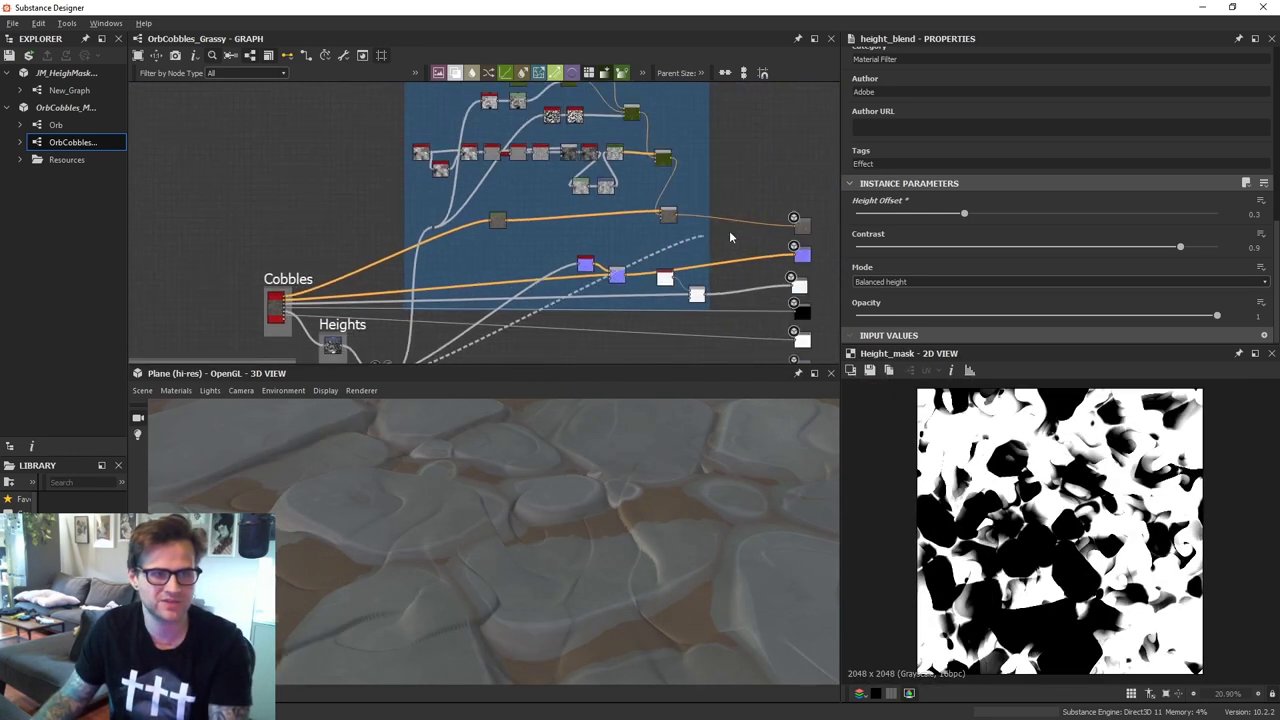
{"action": "scroll", "coordinate": [730, 237], "scroll_direction": "up", "scroll_amount": 5}
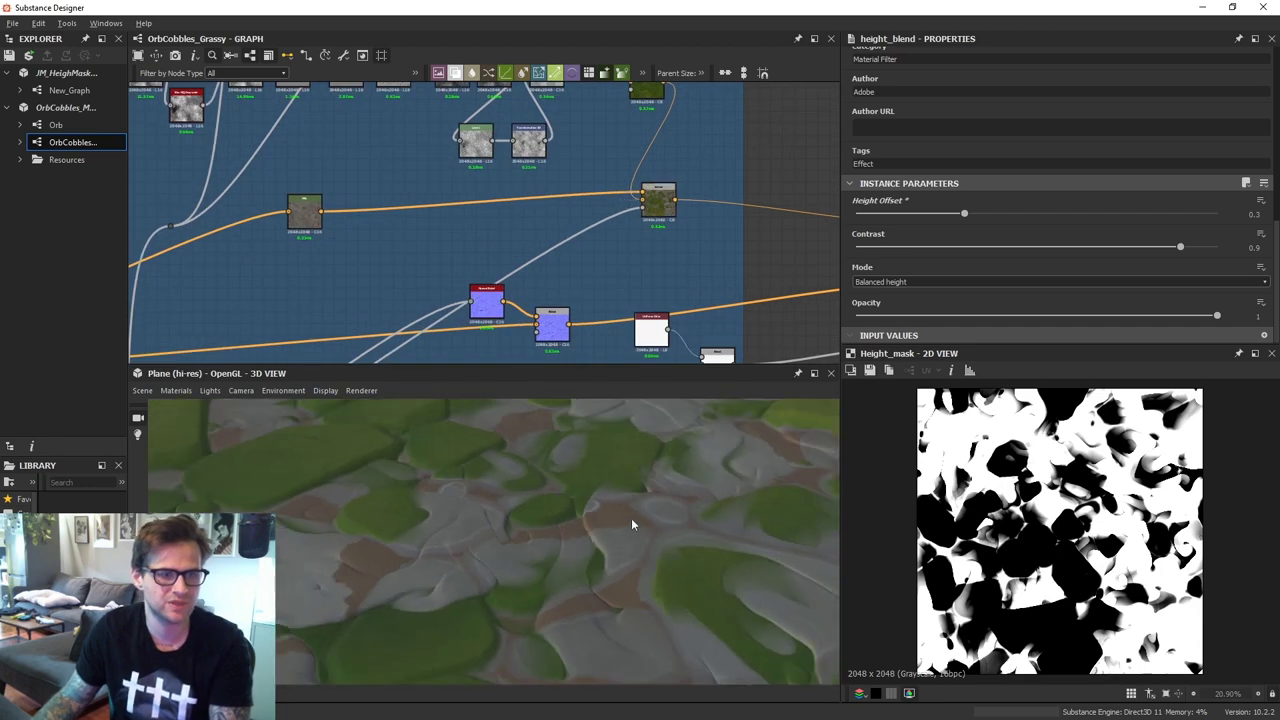
{"action": "left_click_drag", "start_coordinate": [631, 519], "coordinate": [607, 558]}
{"action": "scroll", "coordinate": [612, 508], "scroll_direction": "up", "scroll_amount": 3}
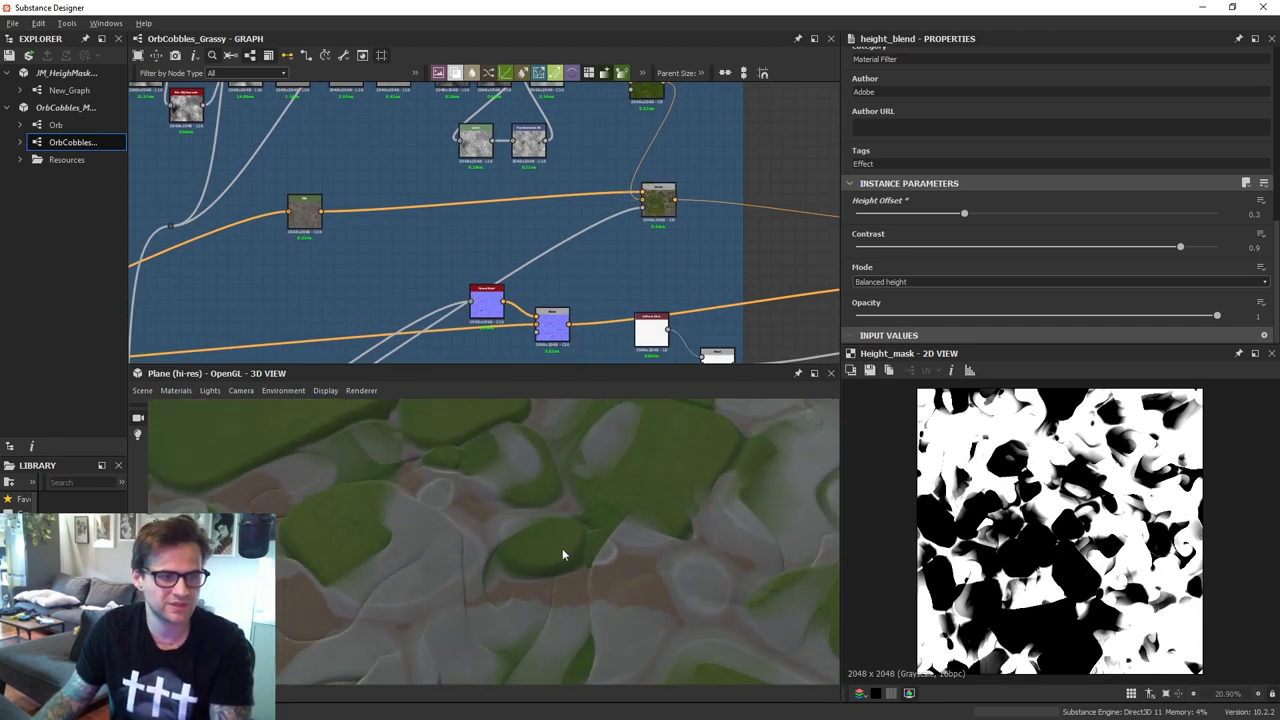
Insert an Invert Grayscale node between the Height Blend's Height Mask output and the colour Blend's mask input
{"action": "scroll", "coordinate": [492, 328], "scroll_direction": "down", "scroll_amount": 6}
{"action": "middle_click_drag", "start_coordinate": [375, 350], "coordinate": [466, 162]}
{"action": "scroll", "coordinate": [466, 162], "scroll_direction": "up", "scroll_amount": 9}
{"action": "key", "text": "space"}
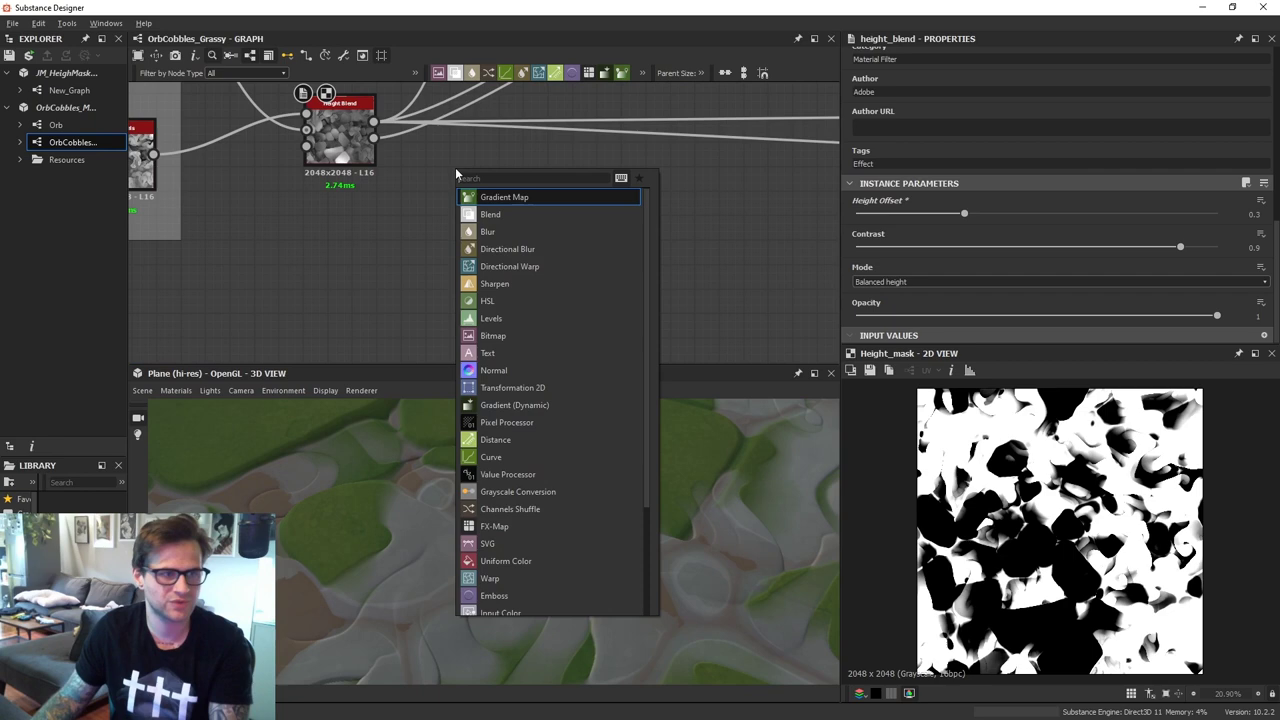
{"action": "type", "text": "INVER"}
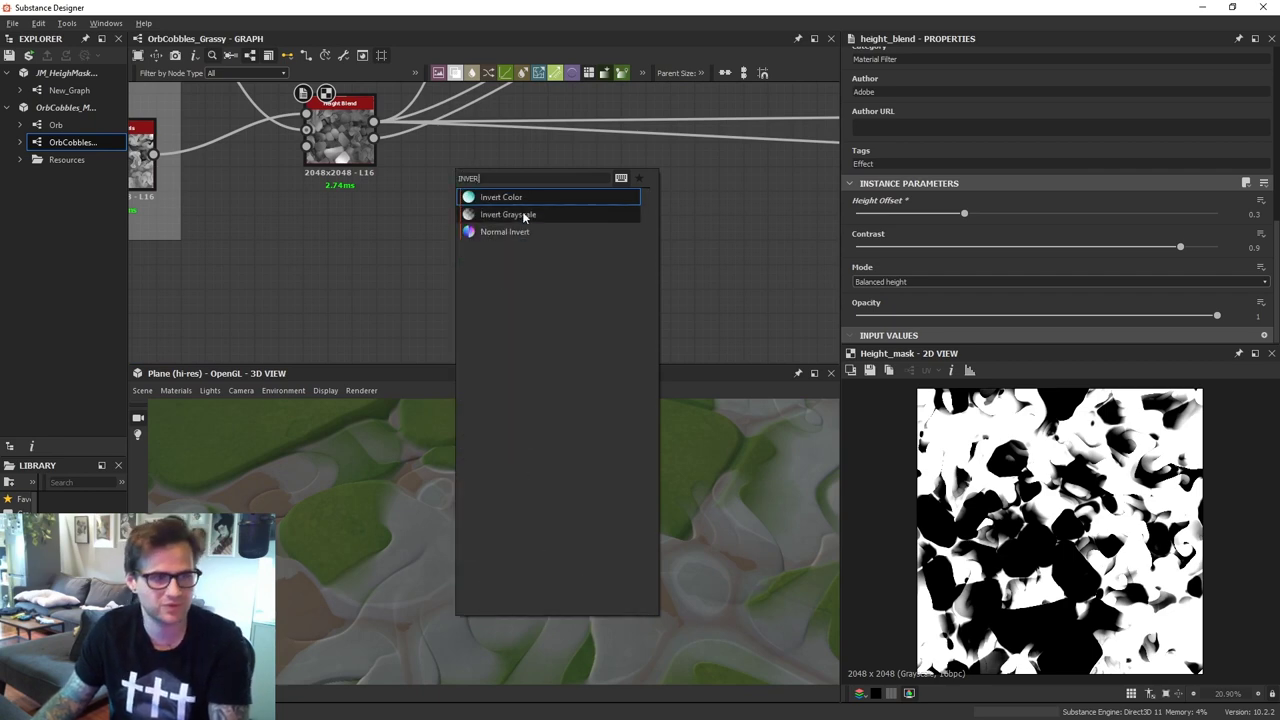
{"action": "left_click", "coordinate": [524, 217]}
{"action": "left_click_drag", "start_coordinate": [385, 186], "coordinate": [507, 227]}
Examine the soft moss-to-stone transitions in 3D from several distances under rotated lighting, and preview the Height Blend's blended height
{"action": "scroll", "coordinate": [604, 514], "scroll_direction": "down", "scroll_amount": 5}
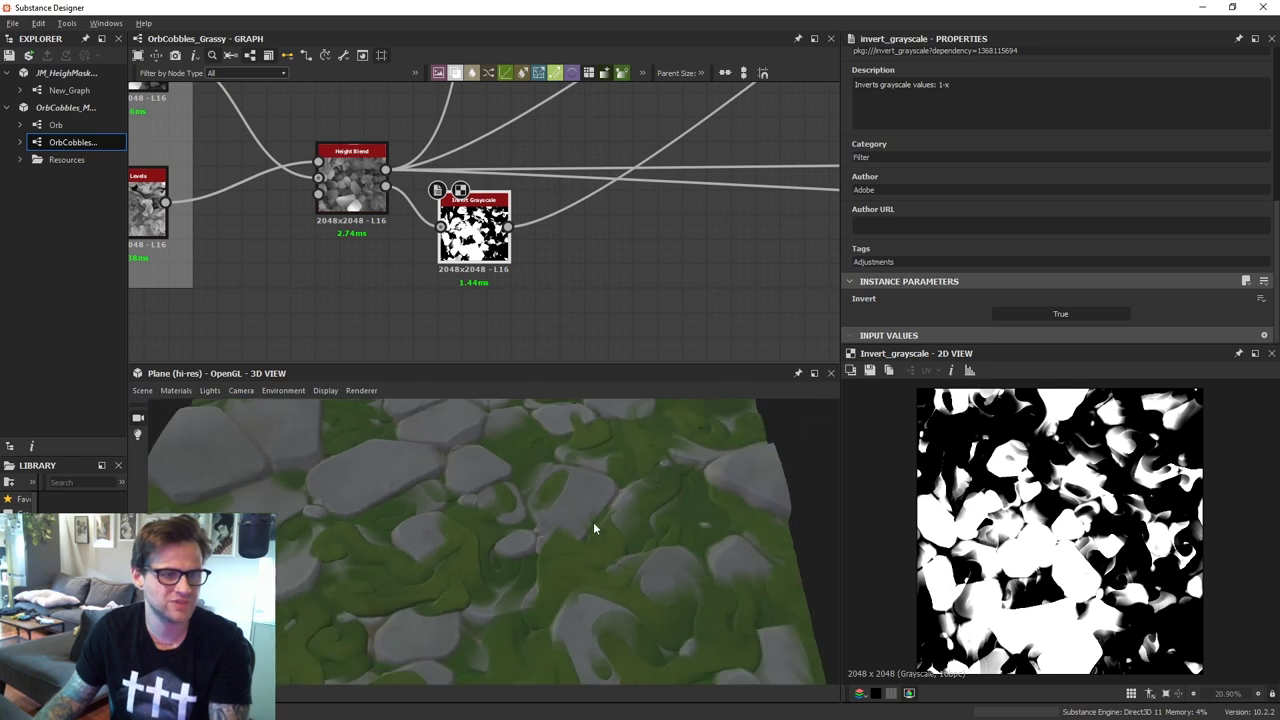
{"action": "right_click_drag", "start_coordinate": [593, 522], "coordinate": [744, 527], "text": "ctrl+shift"}
{"action": "scroll", "coordinate": [607, 540], "scroll_direction": "up", "scroll_amount": 4}
{"action": "left_click_drag", "start_coordinate": [607, 540], "coordinate": [674, 526]}
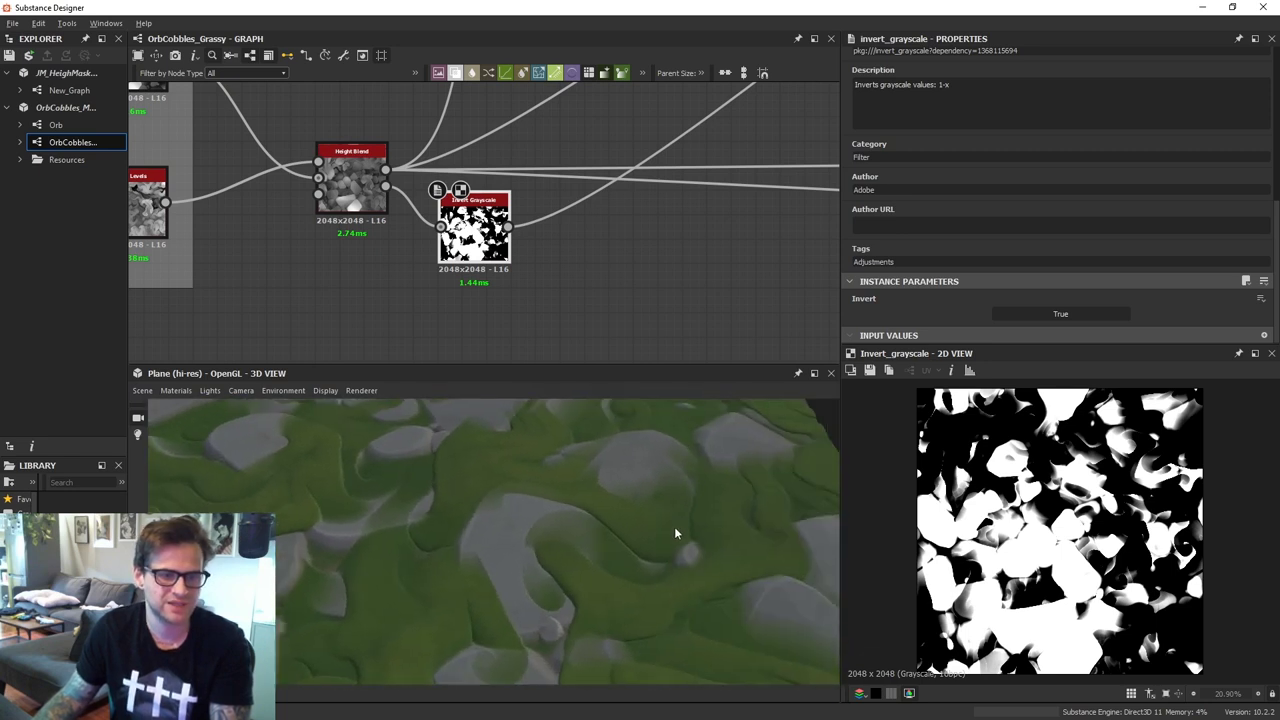
{"action": "scroll", "coordinate": [674, 533], "scroll_direction": "up", "scroll_amount": 3}
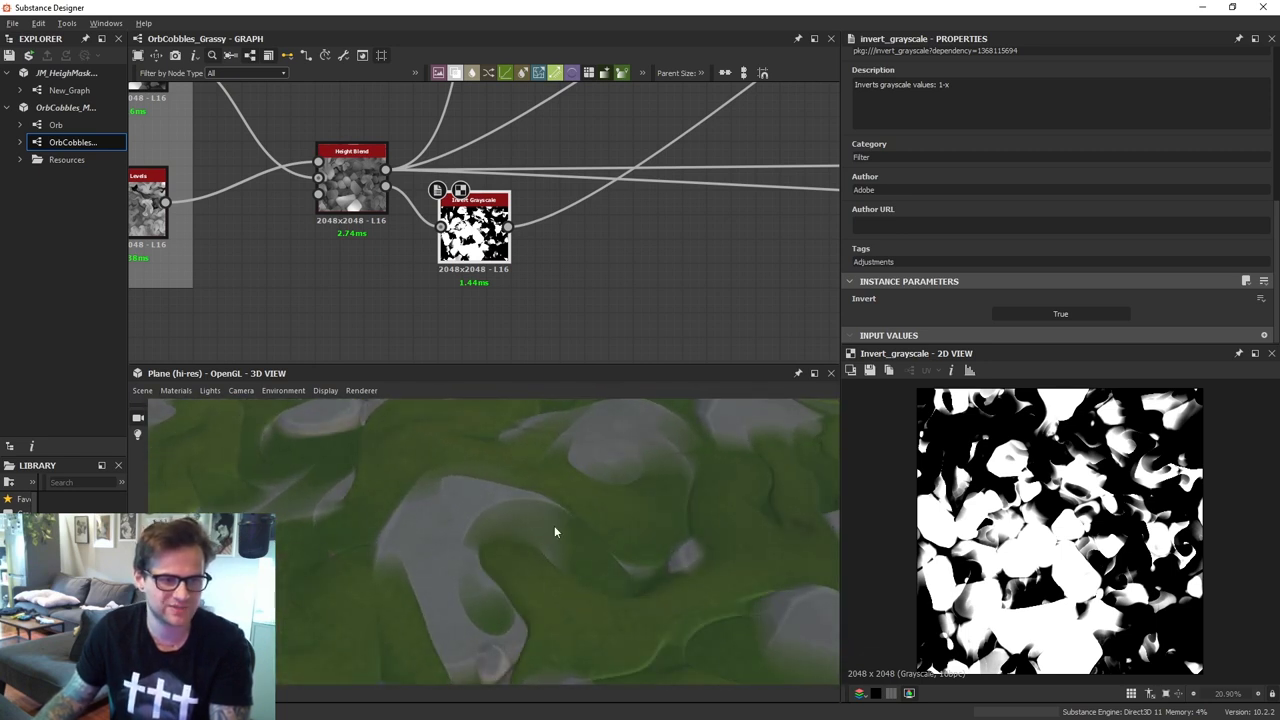
{"action": "scroll", "coordinate": [497, 517], "scroll_direction": "up", "scroll_amount": 2}
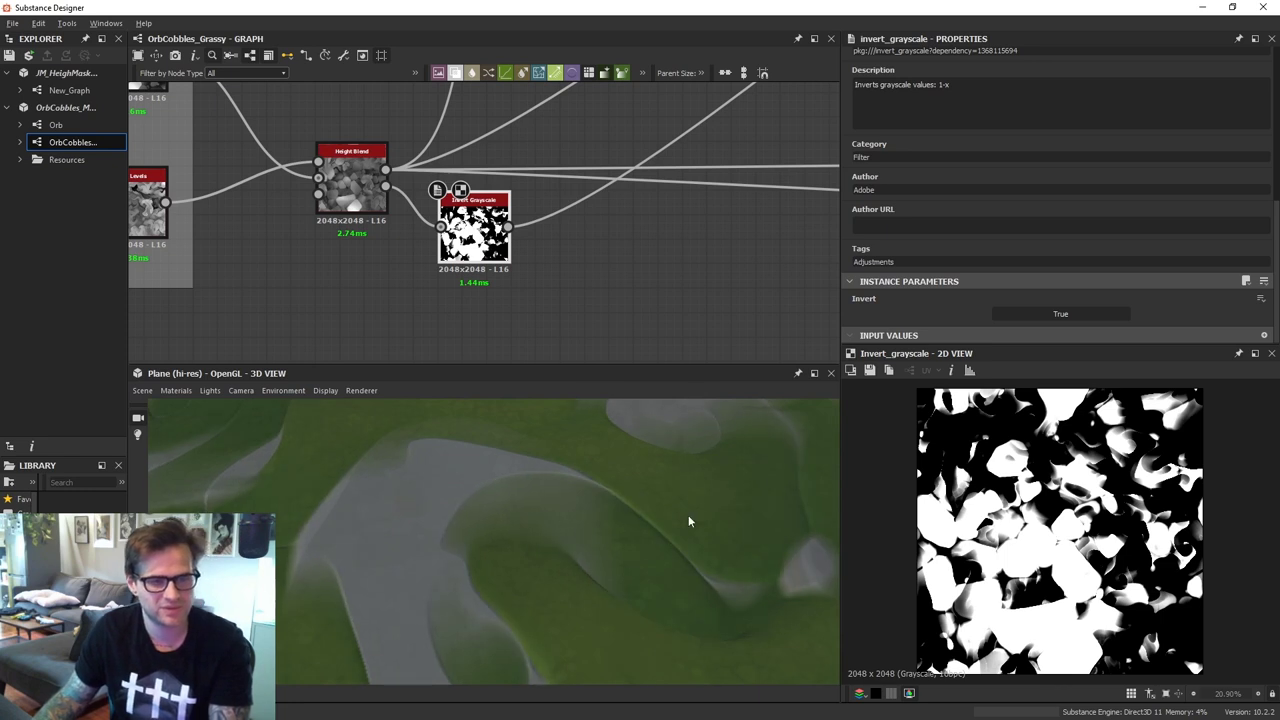
{"action": "scroll", "coordinate": [689, 517], "scroll_direction": "down", "scroll_amount": 3}
{"action": "double_click", "coordinate": [371, 195]}
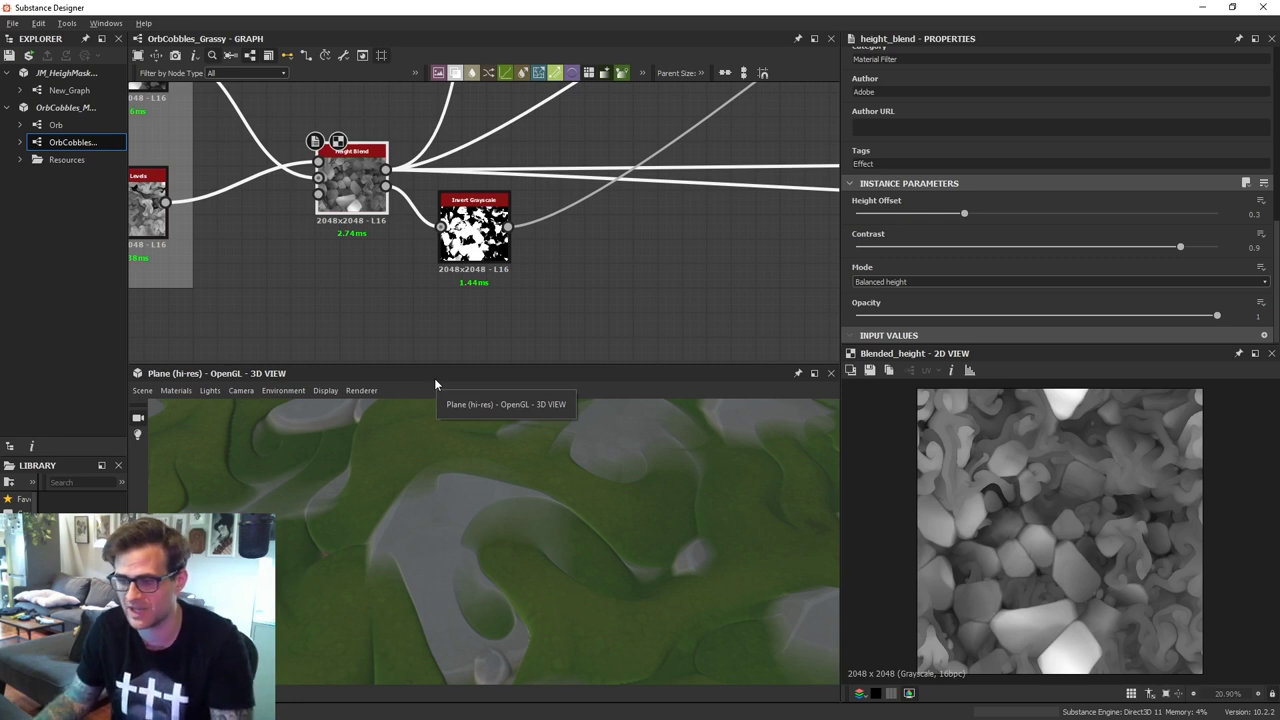
Undo the latest node moves and the insertion of the Invert Grayscale node after the Height Blend
{"action": "scroll", "coordinate": [430, 253], "scroll_direction": "down", "scroll_amount": 3}
{"action": "left_click_drag", "start_coordinate": [430, 253], "coordinate": [400, 234]}
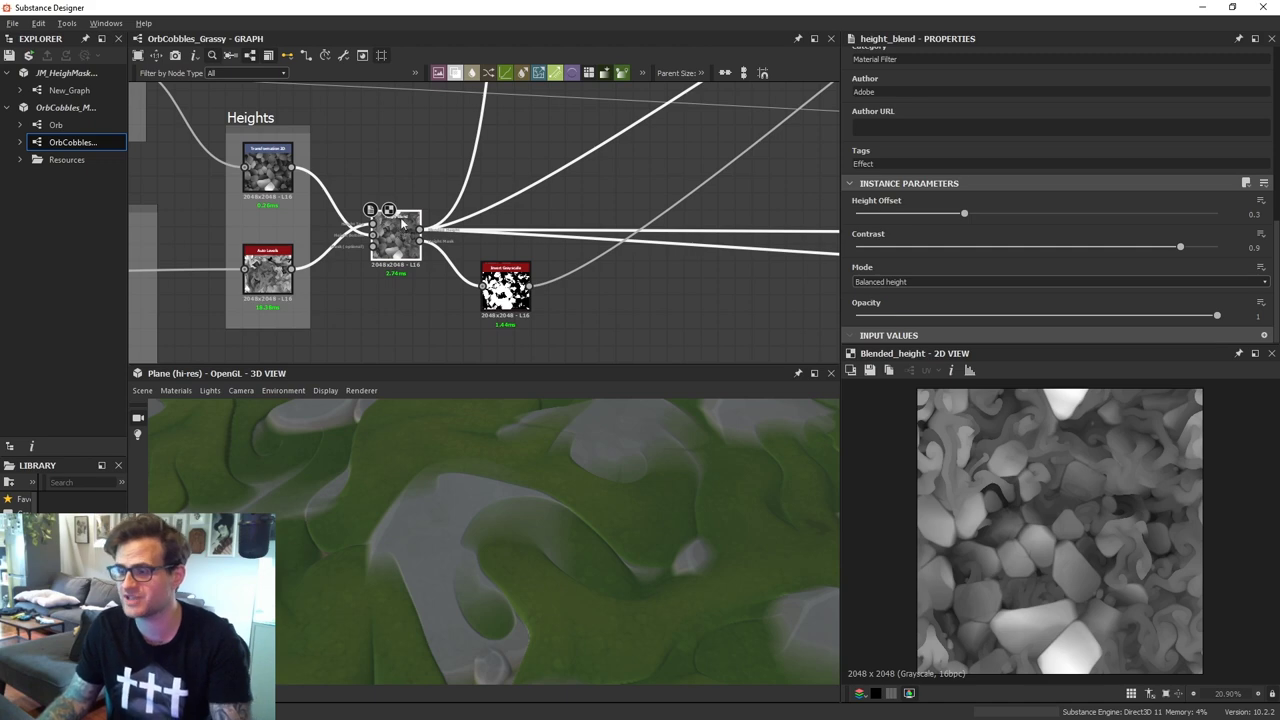
{"action": "scroll", "coordinate": [509, 280], "scroll_direction": "up", "scroll_amount": 2}
{"action": "left_click_drag", "start_coordinate": [510, 282], "coordinate": [485, 280]}
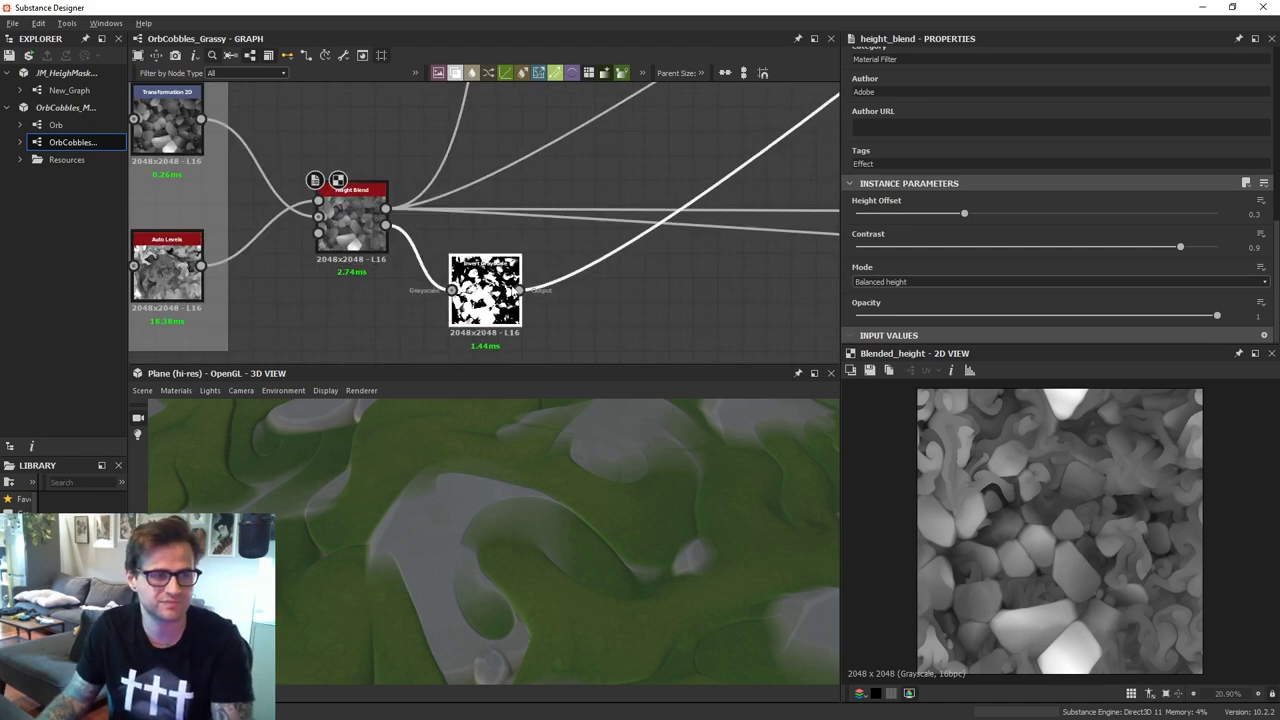
{"action": "scroll", "coordinate": [433, 224], "scroll_direction": "down", "scroll_amount": 2}
{"action": "key", "text": "ctrl+z"}
{"action": "key", "text": "ctrl+z"}
{"action": "key", "text": "ctrl+z"}
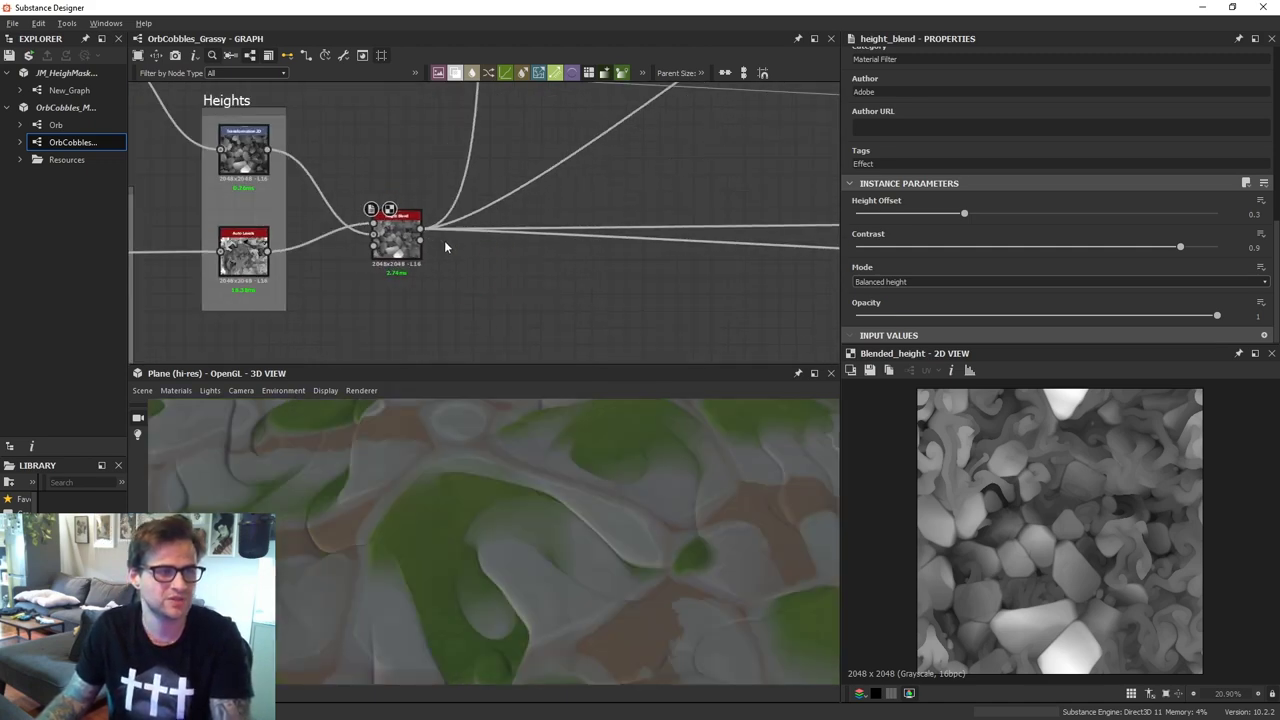
Delete the Height Blend node that combines the two height maps
{"action": "key", "text": "ctrl+z"}
{"action": "left_click", "coordinate": [387, 237]}
{"action": "key", "text": "Delete"}
Add a Blend node with the Transformation 2D height as foreground and the Auto Levels height as background
{"action": "middle_click_drag", "start_coordinate": [383, 201], "coordinate": [435, 214]}
{"action": "key", "text": "space"}
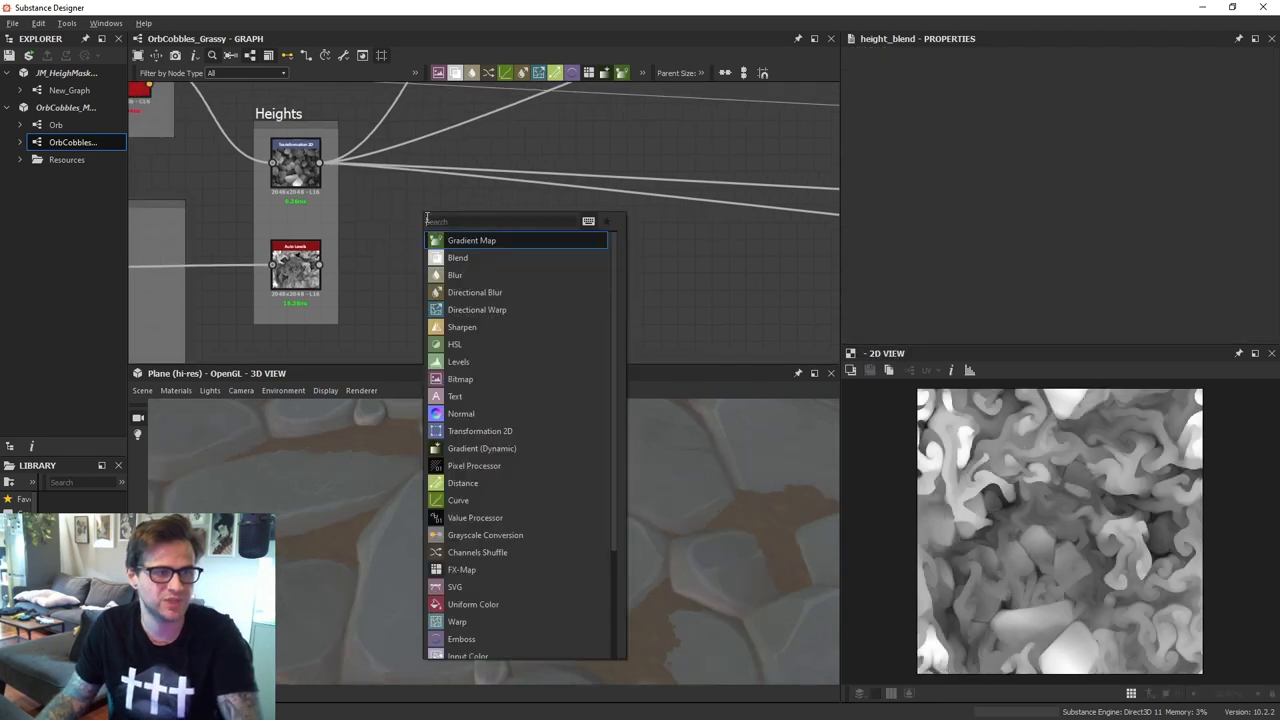
{"action": "left_click", "coordinate": [462, 254]}
{"action": "scroll", "coordinate": [341, 186], "scroll_direction": "up", "scroll_amount": 2}
{"action": "left_click_drag", "start_coordinate": [309, 154], "coordinate": [309, 300]}
{"action": "mouse_move", "coordinate": [446, 228]}
{"action": "left_mouse_down"}
{"action": "mouse_move", "coordinate": [460, 250]}
{"action": "mouse_move", "coordinate": [460, 232]}
{"action": "left_mouse_up"}
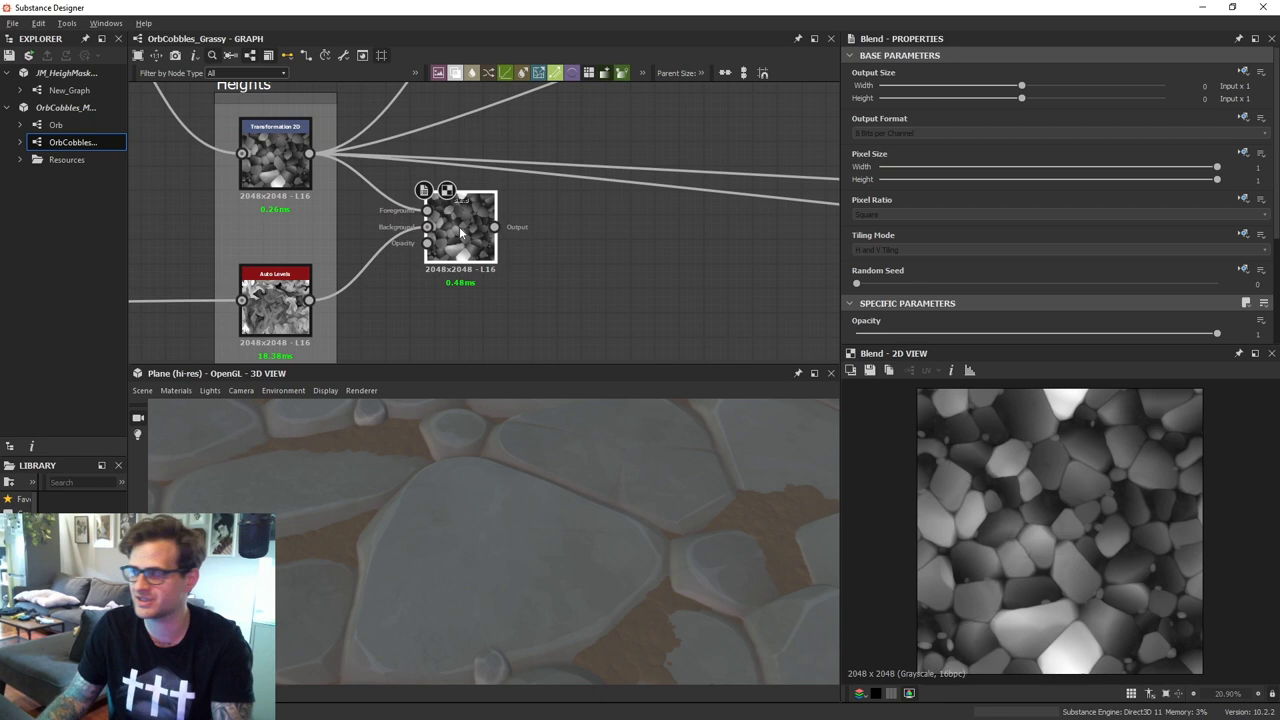
{"action": "middle_click_drag", "start_coordinate": [460, 232], "coordinate": [478, 227]}
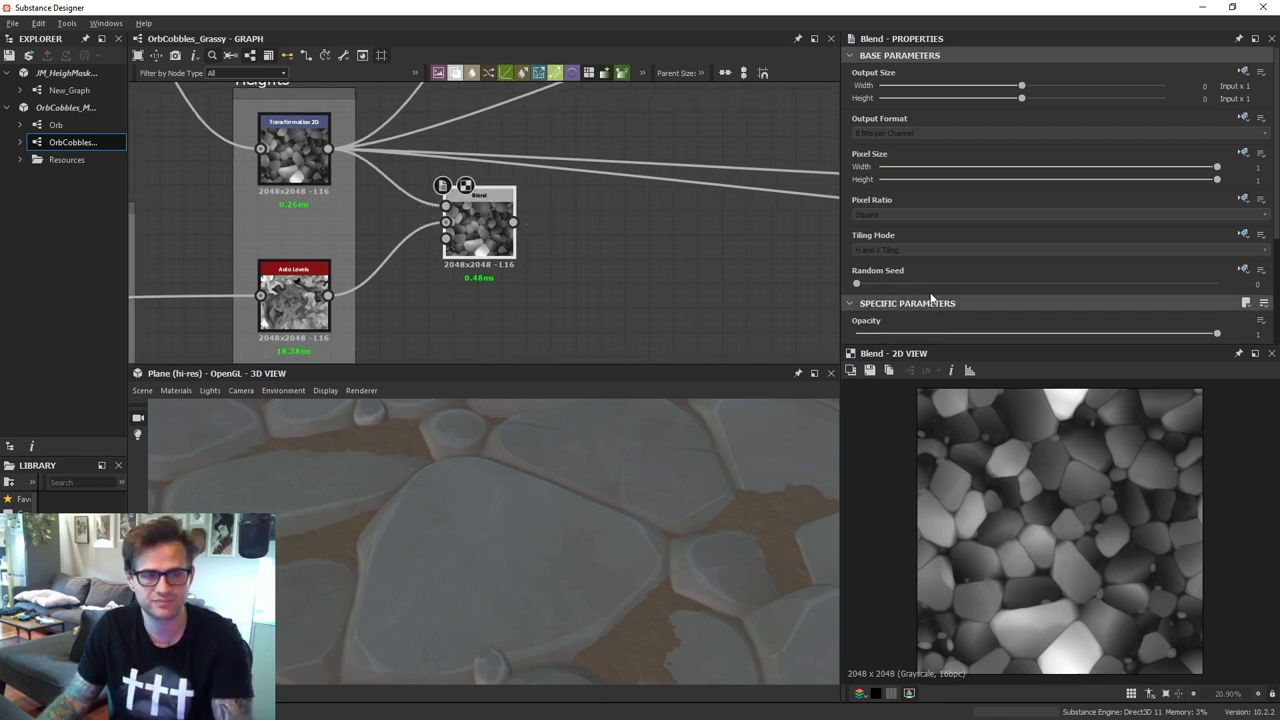
Set the new Blend node's blending mode to Max (Lighten)
{"action": "scroll", "coordinate": [920, 310], "scroll_direction": "down", "scroll_amount": 2}
{"action": "left_click", "coordinate": [885, 328]}
{"action": "left_click", "coordinate": [889, 383]}
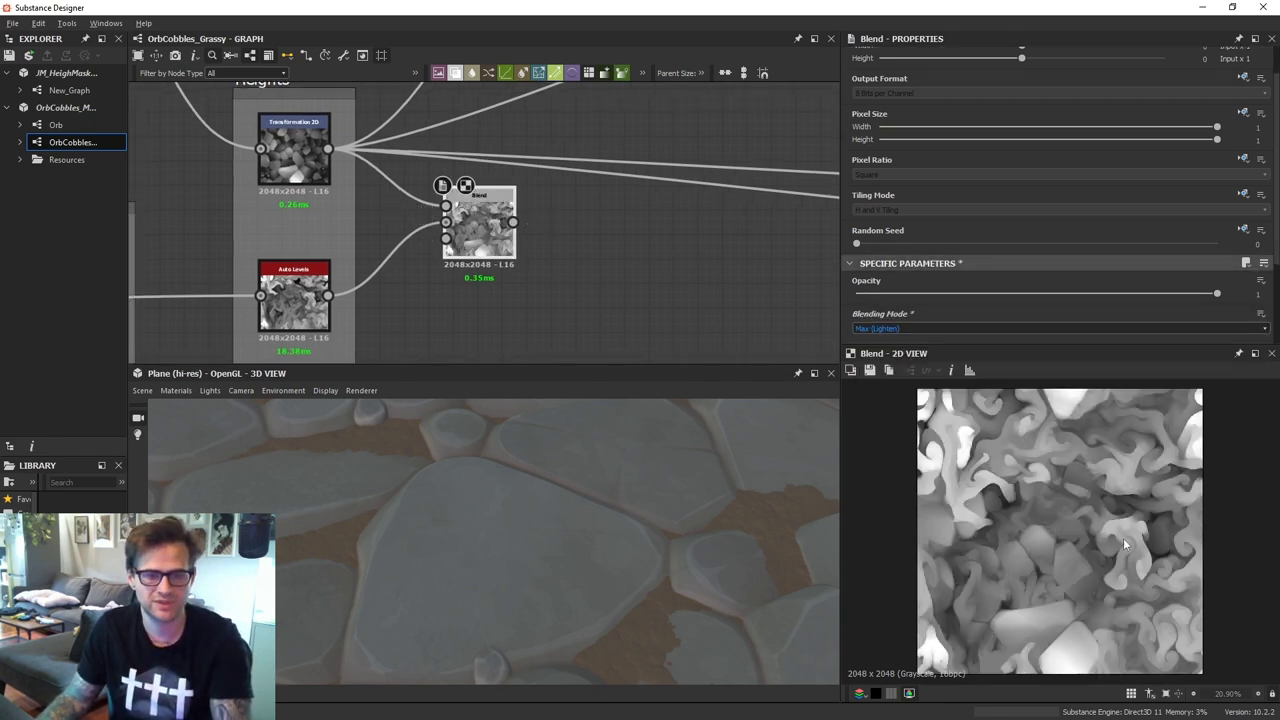
Examine the blended height up close and compare it with the Transformation 2D and Auto Levels heights
{"action": "scroll", "coordinate": [1100, 510], "scroll_direction": "up", "scroll_amount": 1}
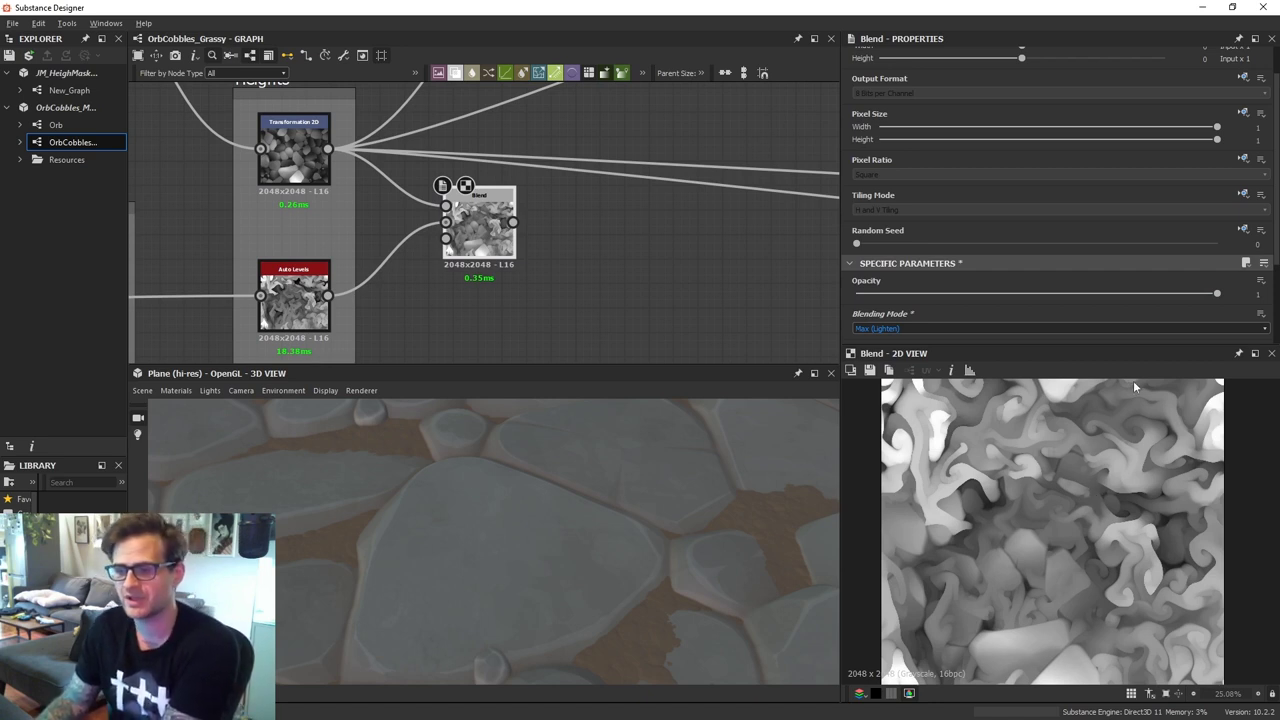
{"action": "scroll", "coordinate": [1147, 541], "scroll_direction": "up", "scroll_amount": 9}
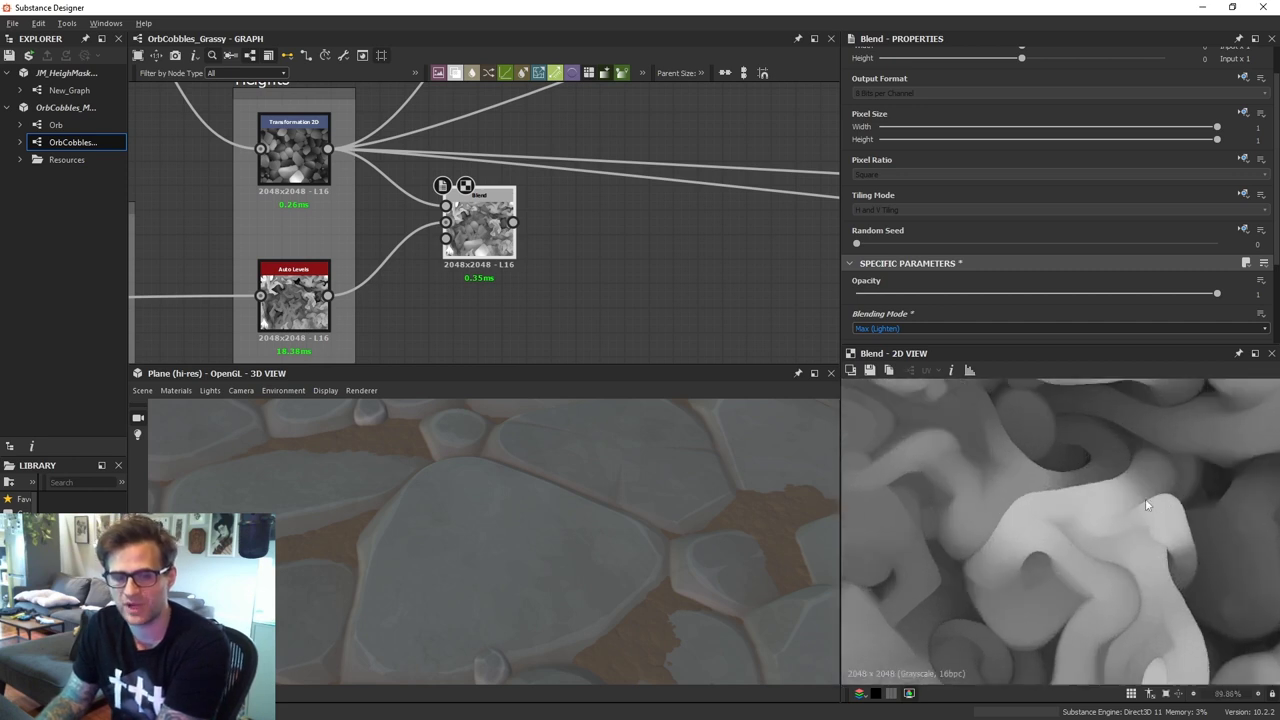
{"action": "left_click", "coordinate": [287, 153]}
{"action": "double_click", "coordinate": [287, 153]}
{"action": "middle_click_drag", "start_coordinate": [1056, 544], "coordinate": [943, 580]}
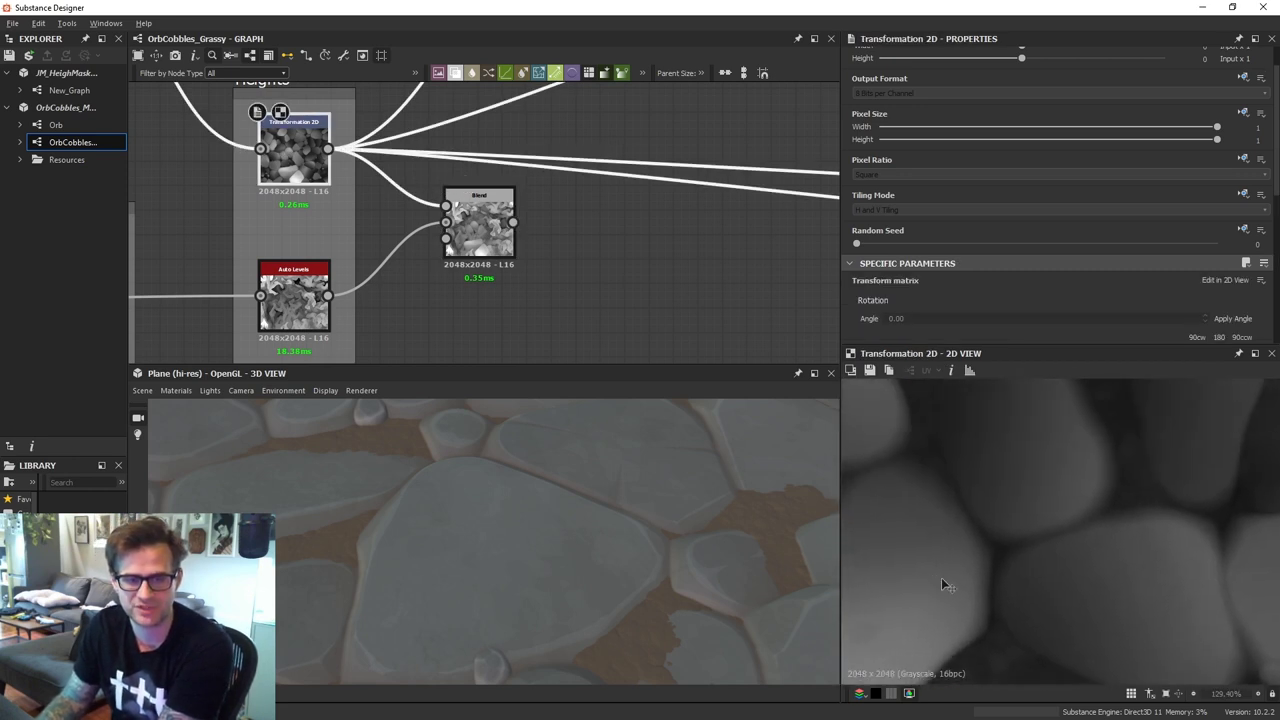
{"action": "middle_click_drag", "start_coordinate": [1010, 420], "coordinate": [1020, 472]}
{"action": "left_click", "coordinate": [293, 298]}
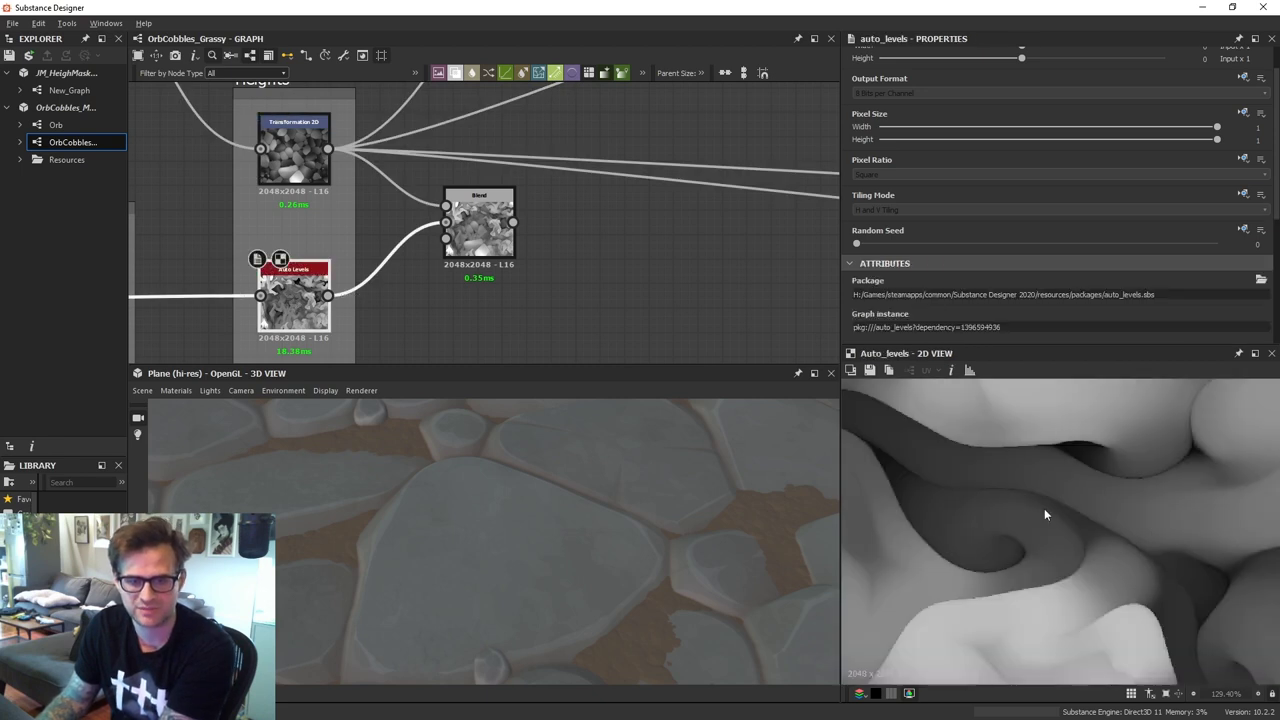
{"action": "middle_click_drag", "start_coordinate": [1044, 508], "coordinate": [1001, 568]}
{"action": "scroll", "coordinate": [1001, 568], "scroll_direction": "down", "scroll_amount": 3}
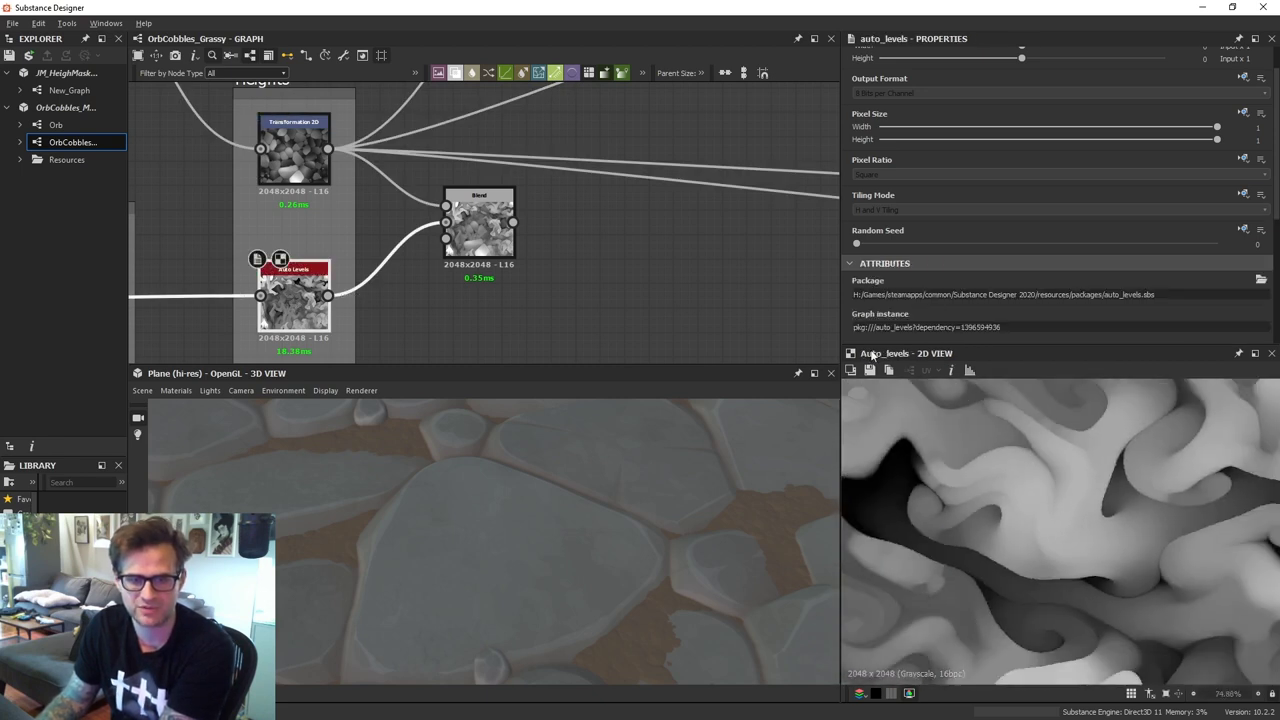
{"action": "left_click", "coordinate": [490, 240]}
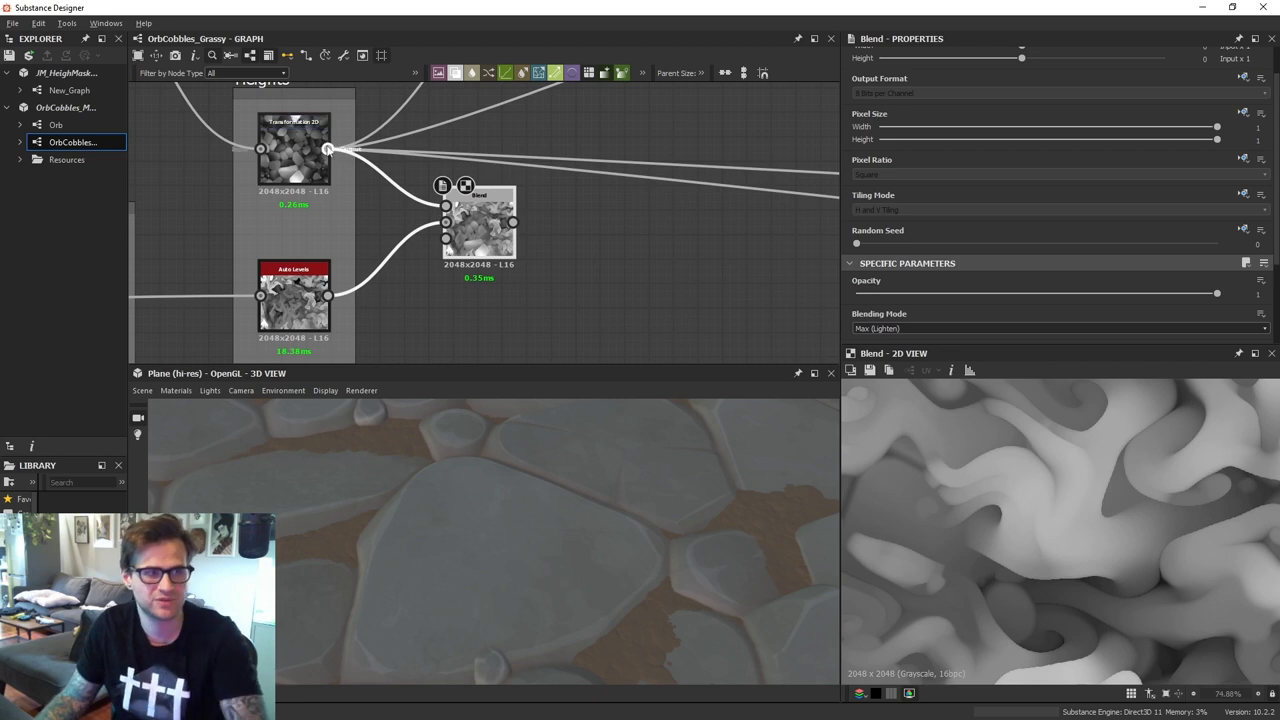
Transfer Transformation 2D's downstream connections to the Blend's output and inspect the combined relief in 3D
{"action": "left_click_drag", "start_coordinate": [329, 148], "coordinate": [513, 221], "text": "shift"}
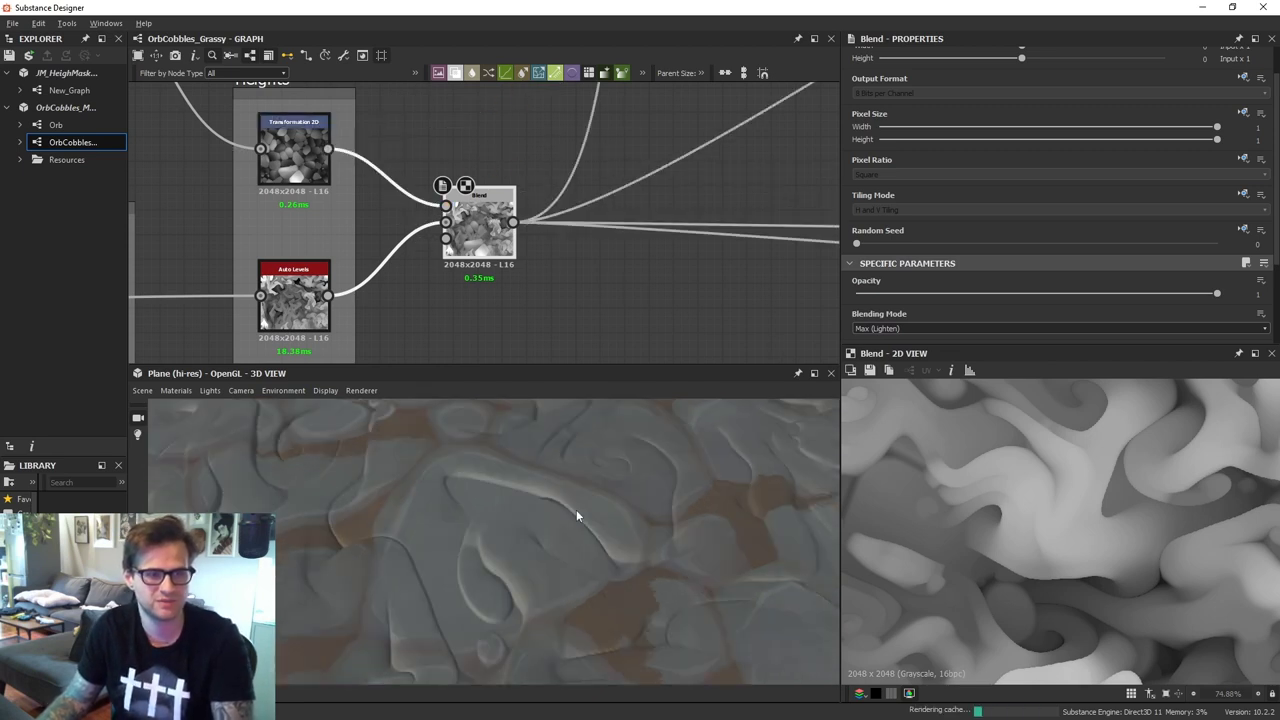
{"action": "left_click_drag", "start_coordinate": [473, 510], "coordinate": [528, 517]}
{"action": "scroll", "coordinate": [528, 517], "scroll_direction": "up", "scroll_amount": 4}
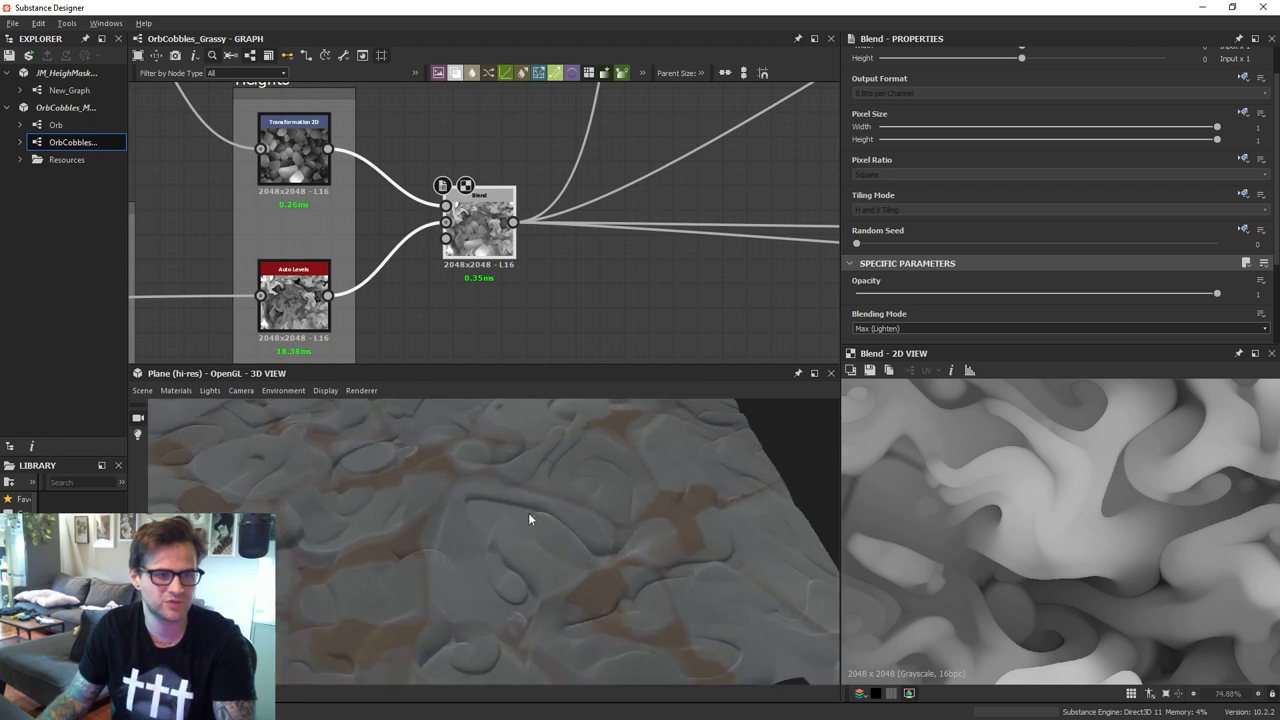
Make room before the Blend and add a Histogram Range node fed by Auto Levels
{"action": "left_click_drag", "start_coordinate": [479, 225], "coordinate": [538, 225]}
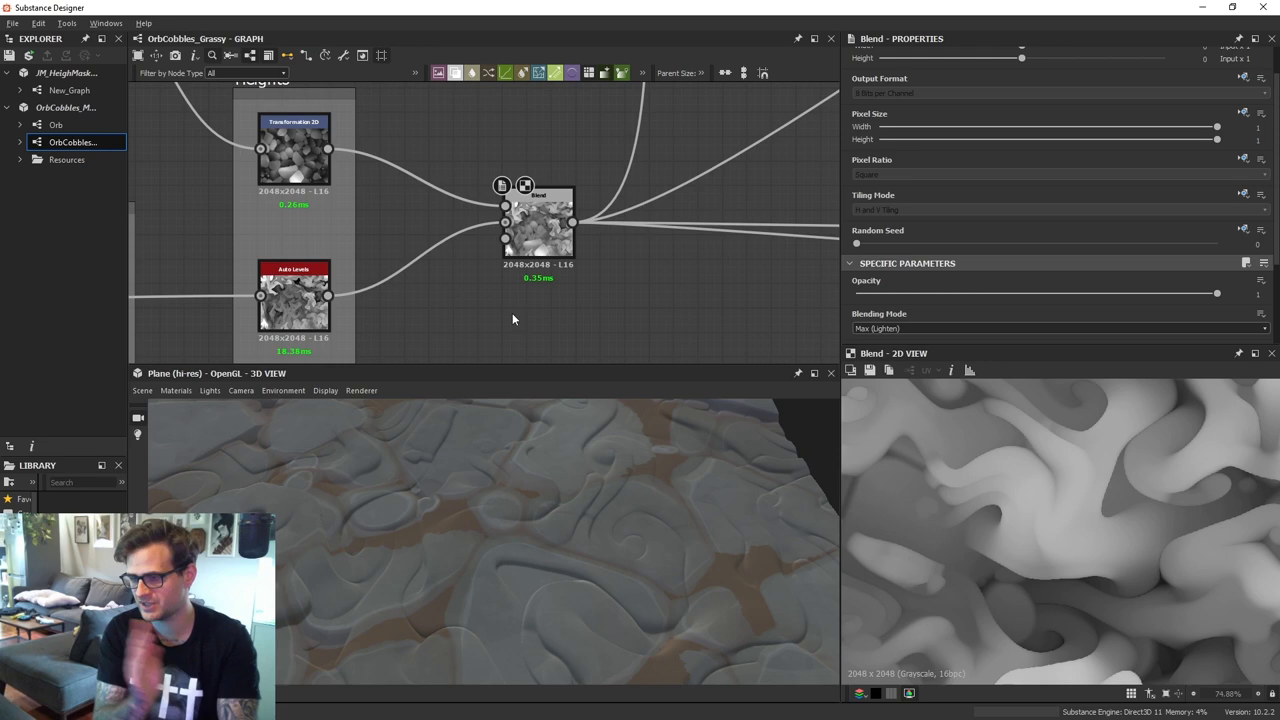
{"action": "key", "text": "space"}
{"action": "type", "text": "HIST"}
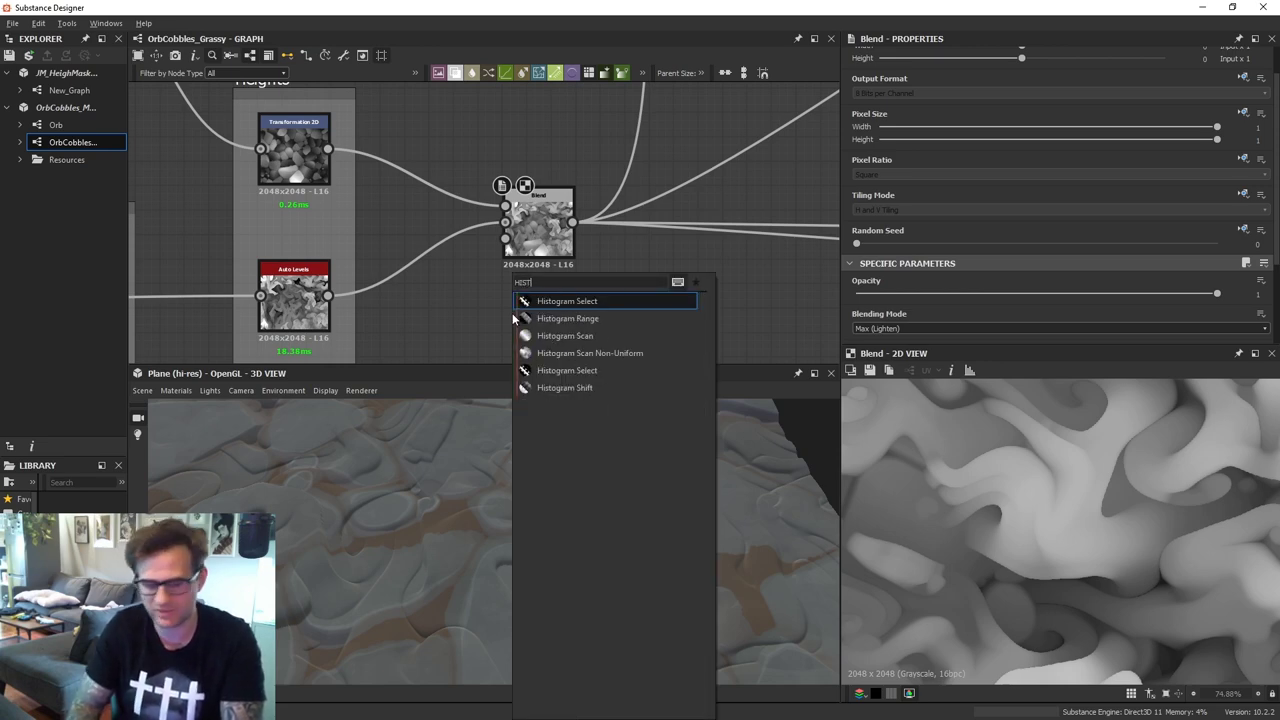
{"action": "left_click", "coordinate": [598, 318]}
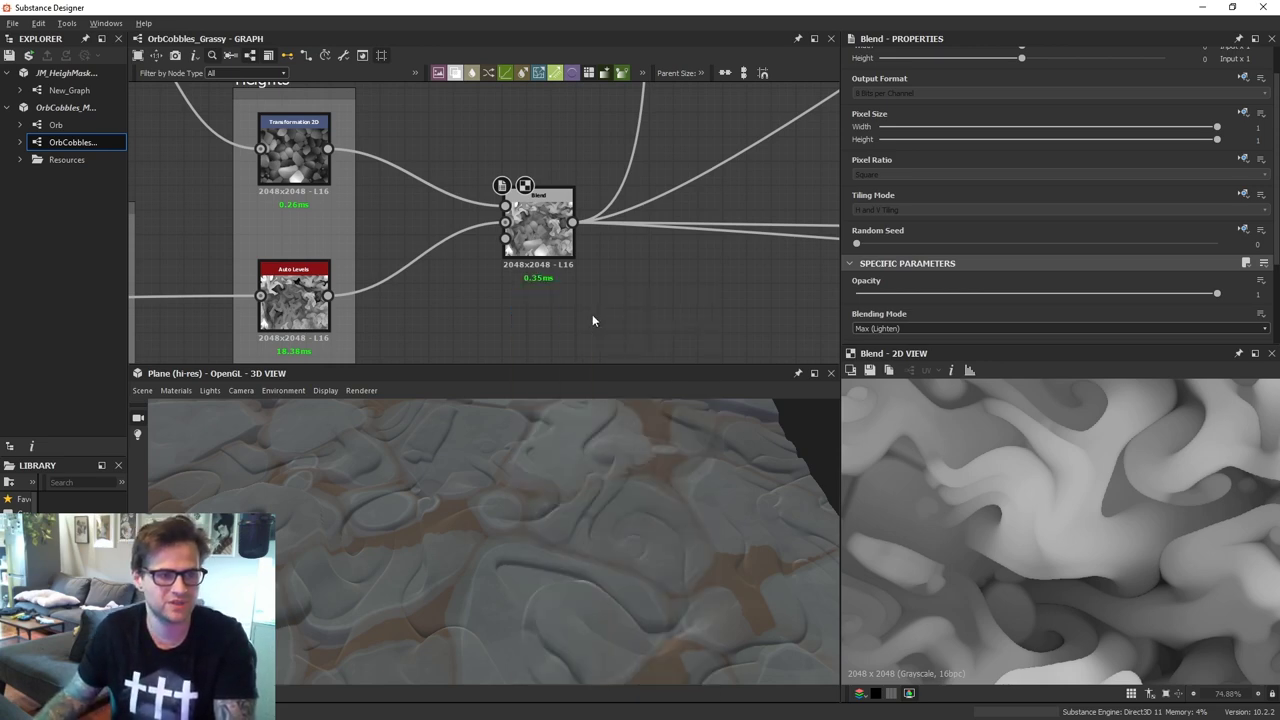
{"action": "scroll", "coordinate": [297, 296], "scroll_direction": "up", "scroll_amount": 2}
{"action": "left_click_drag", "start_coordinate": [301, 296], "coordinate": [433, 296]}
{"action": "middle_click_drag", "start_coordinate": [625, 295], "coordinate": [590, 275]}
Set the Histogram Range's Range to 1 and connect its output to the Blend's background
{"action": "scroll", "coordinate": [1088, 250], "scroll_direction": "down", "scroll_amount": 2}
{"action": "scroll", "coordinate": [1090, 255], "scroll_direction": "down", "scroll_amount": 3}
{"action": "left_click_drag", "start_coordinate": [1073, 281], "coordinate": [1220, 282]}
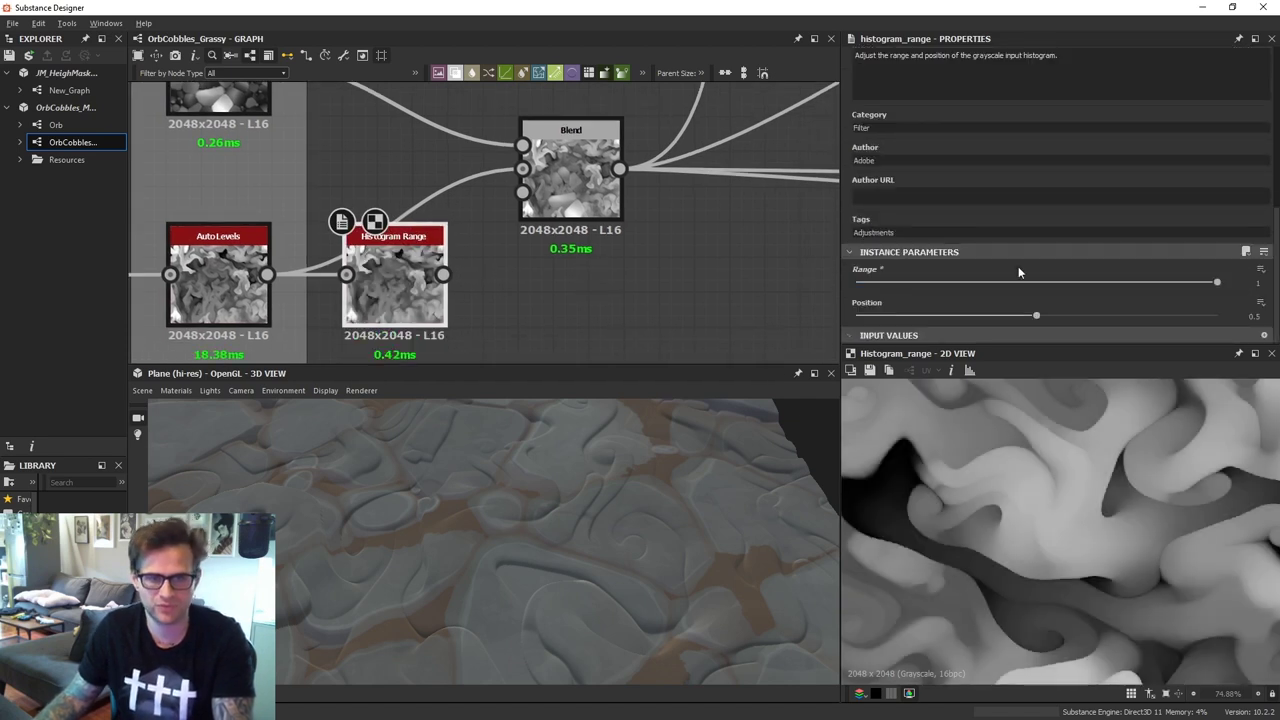
{"action": "left_click_drag", "start_coordinate": [443, 275], "coordinate": [522, 168]}
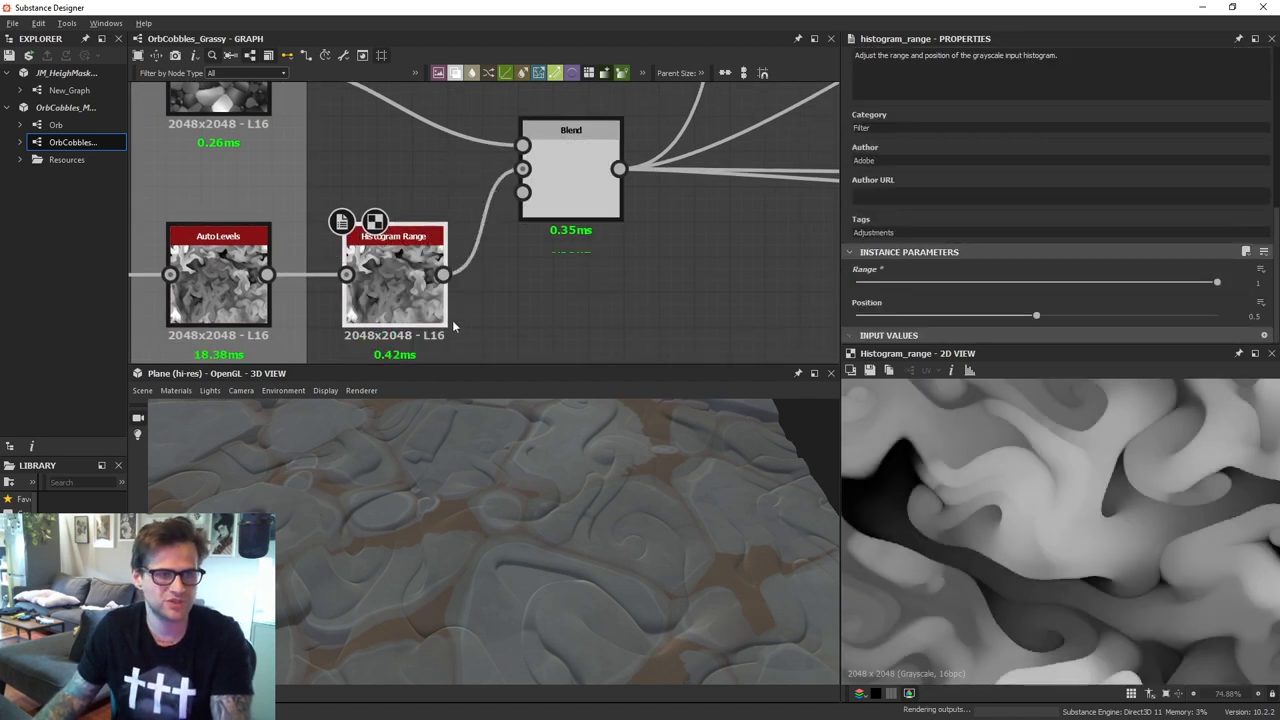
Try a Histogram Range Position of 0.26, check the relief in 3D, and set the Position to 0.57
{"action": "left_click_drag", "start_coordinate": [1037, 316], "coordinate": [950, 318]}
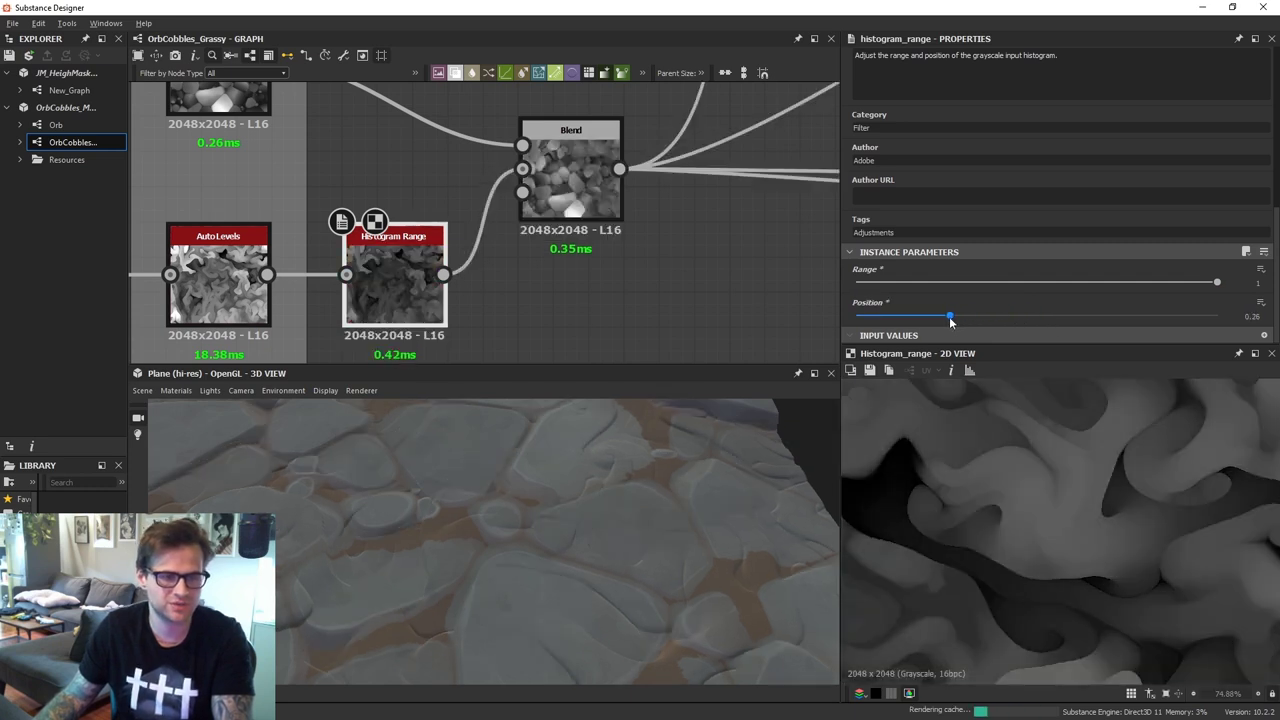
{"action": "left_click_drag", "start_coordinate": [420, 505], "coordinate": [655, 476]}
{"action": "scroll", "coordinate": [1076, 541], "scroll_direction": "up", "scroll_amount": 3}
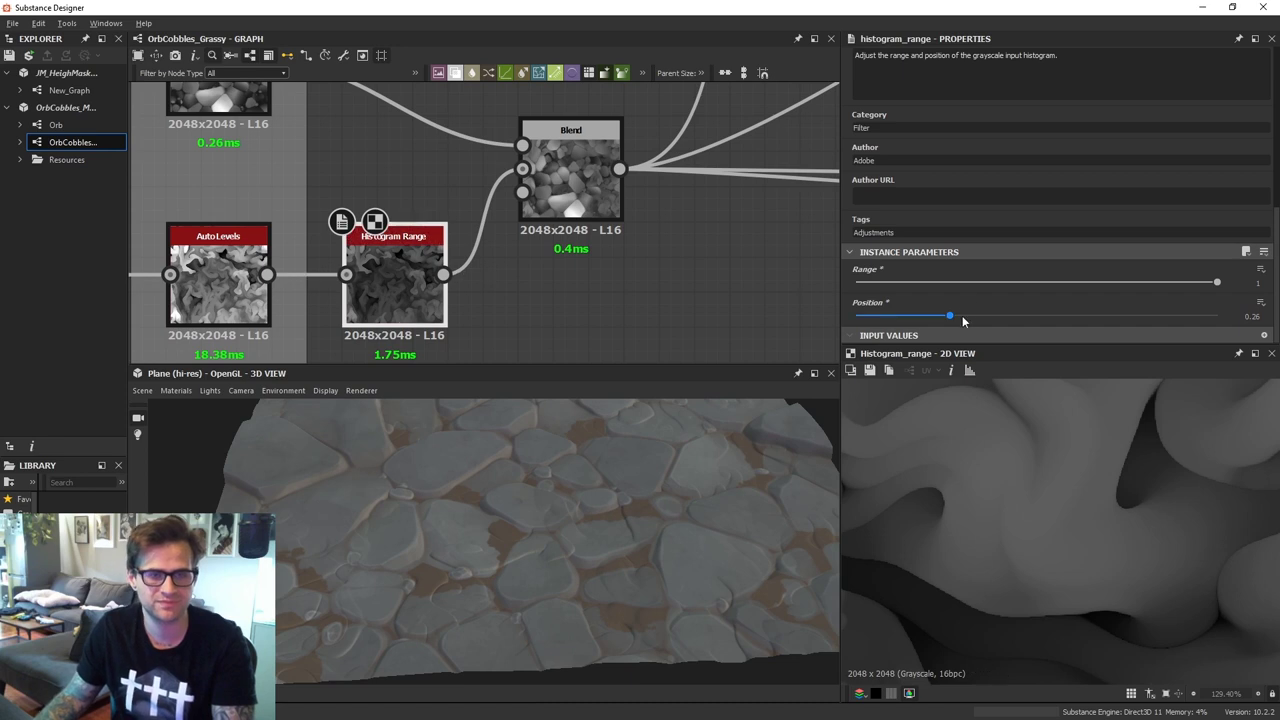
{"action": "left_click_drag", "start_coordinate": [962, 315], "coordinate": [1063, 328]}
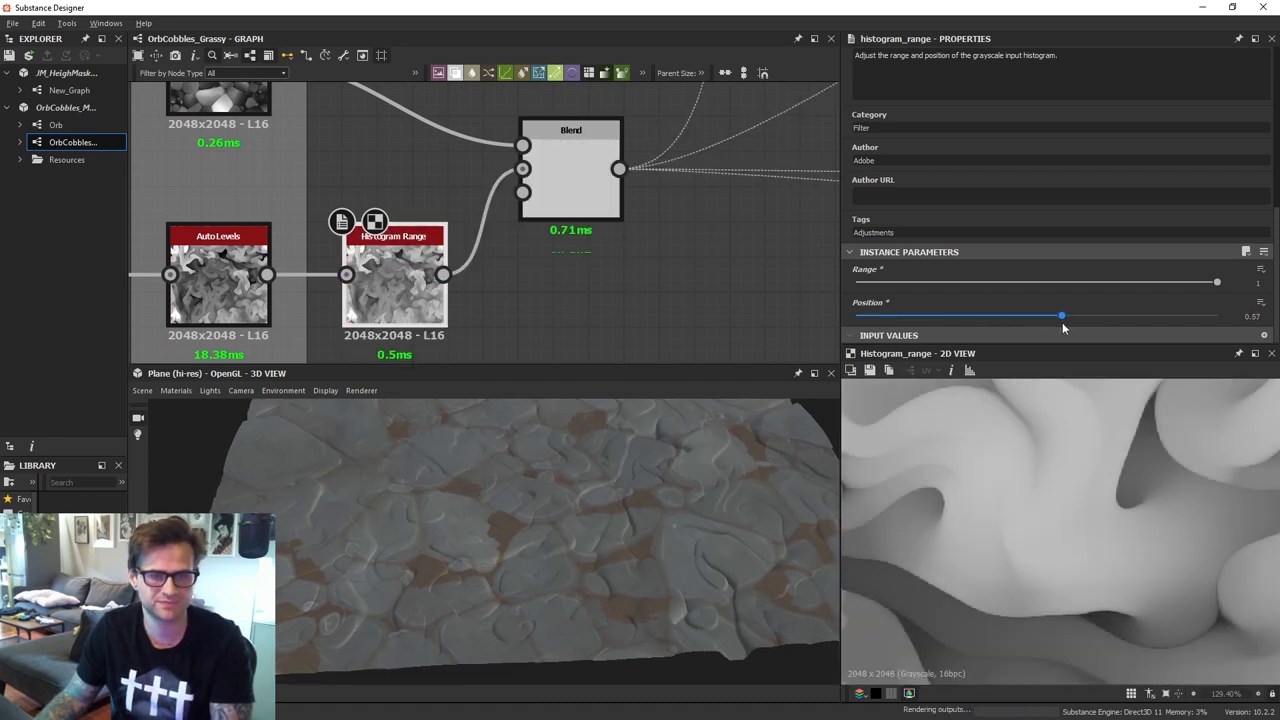
Rearrange the height nodes so Auto Levels and Histogram Range sit above Transformation 2D, with the Blend beside them
{"action": "left_click", "coordinate": [601, 182]}
{"action": "scroll", "coordinate": [571, 180], "scroll_direction": "down", "scroll_amount": 3}
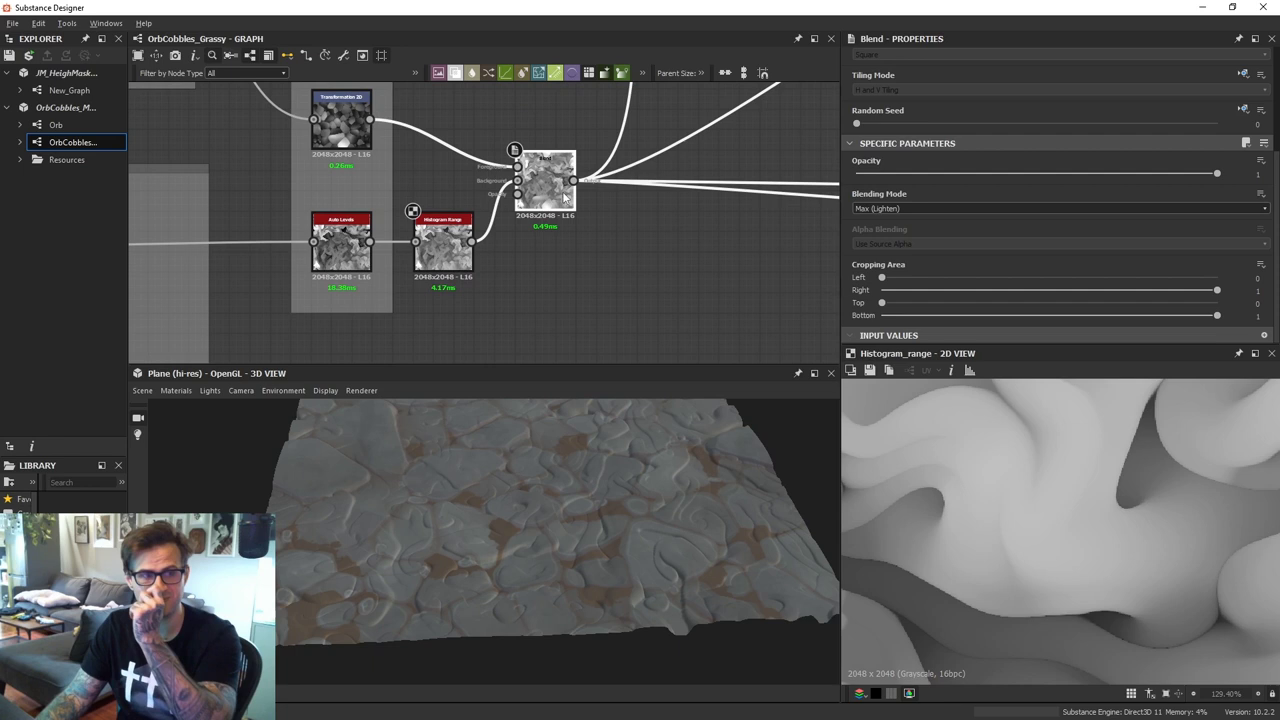
{"action": "middle_click_drag", "start_coordinate": [563, 193], "coordinate": [567, 213]}
{"action": "left_click_drag", "start_coordinate": [567, 213], "coordinate": [587, 204]}
{"action": "left_click_drag", "start_coordinate": [500, 159], "coordinate": [521, 228]}
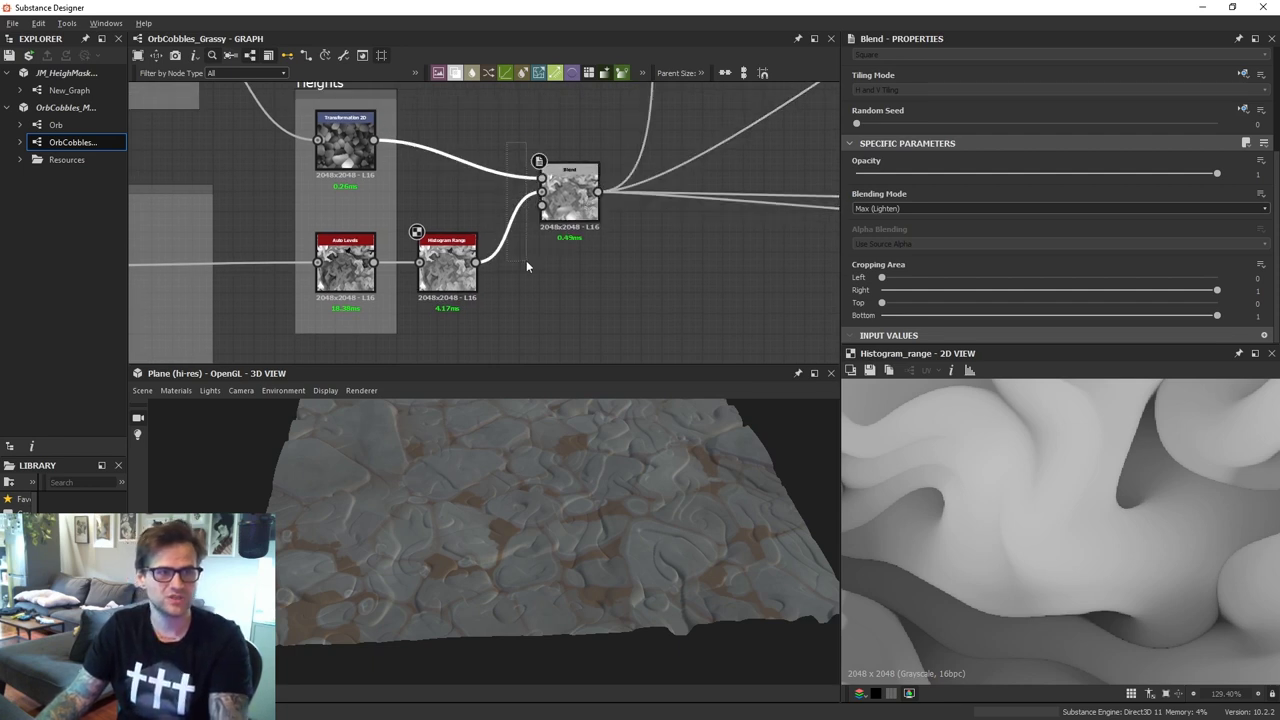
{"action": "left_click", "coordinate": [471, 139]}
{"action": "scroll", "coordinate": [413, 145], "scroll_direction": "down", "scroll_amount": 2}
{"action": "left_click_drag", "start_coordinate": [368, 148], "coordinate": [383, 332]}
{"action": "left_click", "coordinate": [366, 212]}
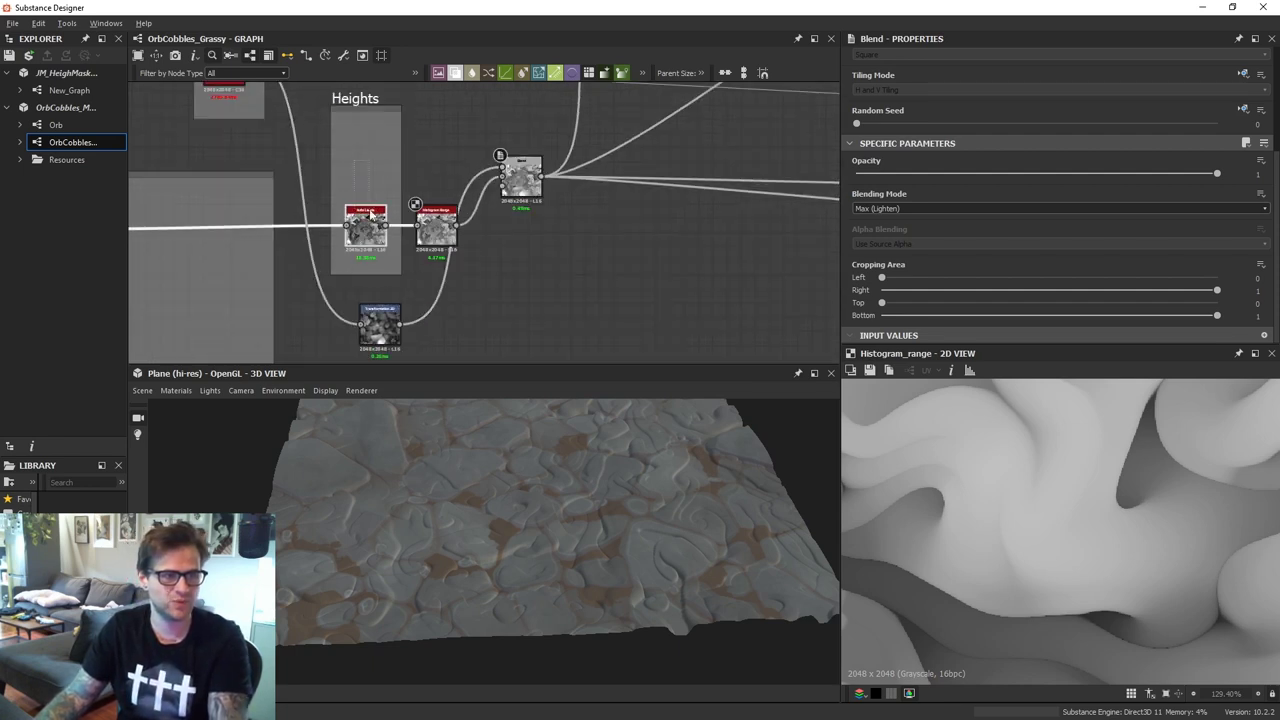
{"action": "left_click", "coordinate": [449, 228], "text": "ctrl"}
{"action": "left_click_drag", "start_coordinate": [446, 234], "coordinate": [437, 190]}
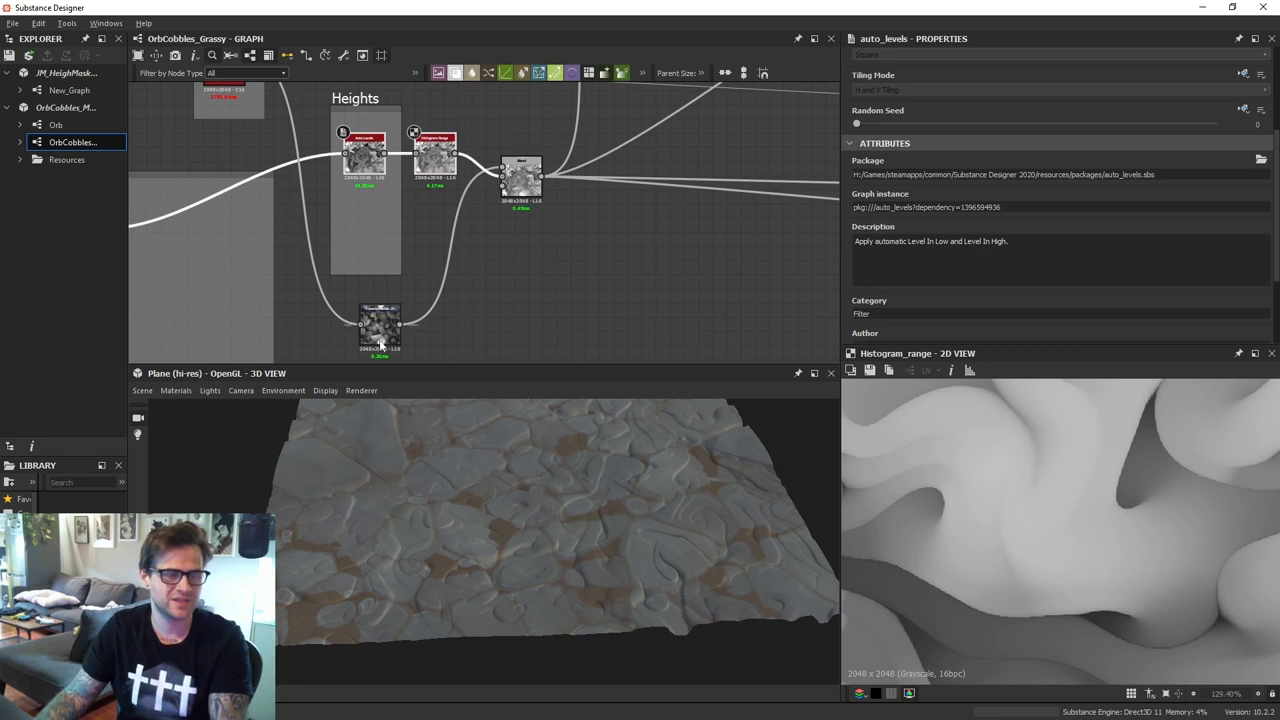
{"action": "left_click_drag", "start_coordinate": [380, 345], "coordinate": [367, 249]}
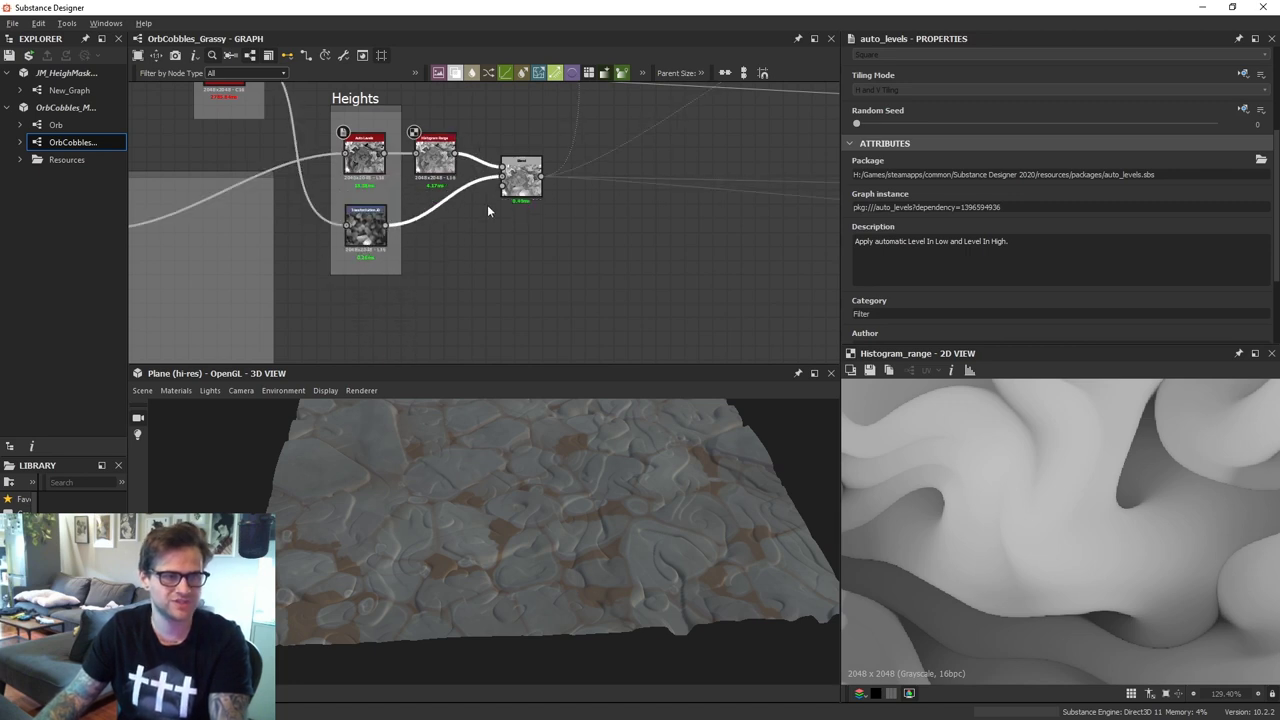
Swap the Blend's inputs so Histogram Range feeds the foreground and Transformation 2D feeds the background
{"action": "scroll", "coordinate": [495, 205], "scroll_direction": "up", "scroll_amount": 3}
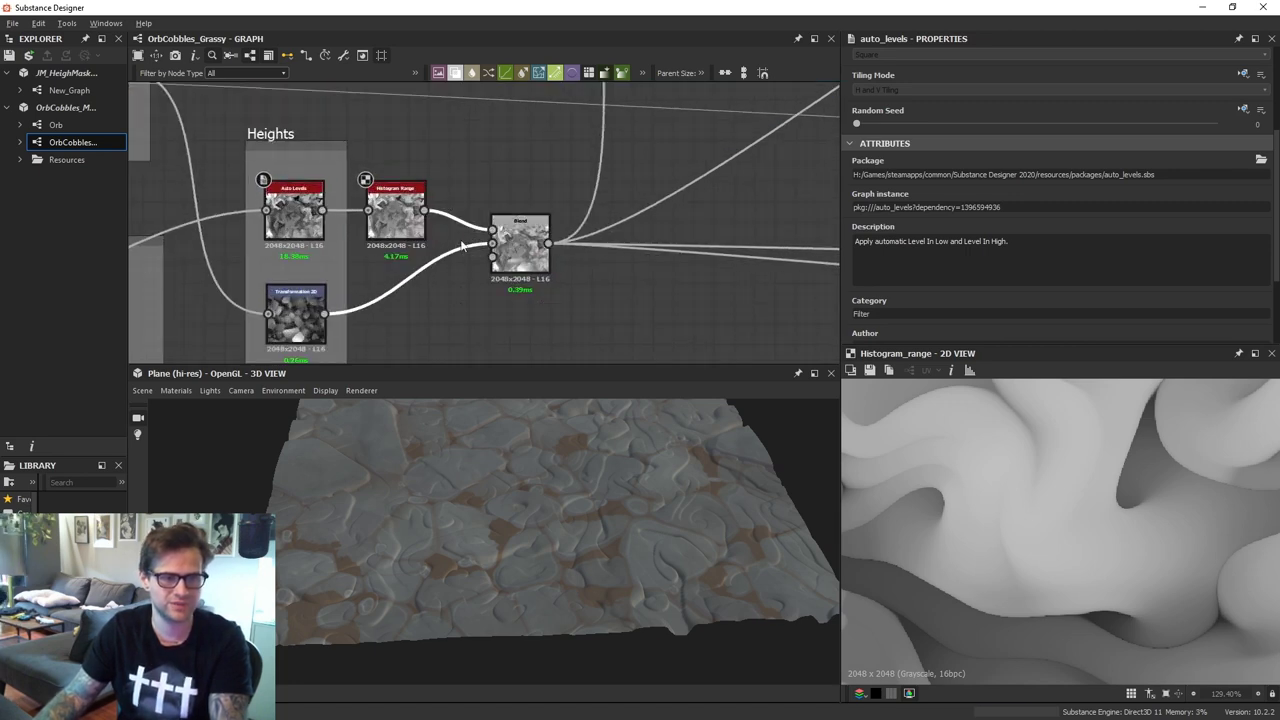
{"action": "key", "text": "x"}
{"action": "key", "text": "x"}
{"action": "middle_click_drag", "start_coordinate": [473, 205], "coordinate": [486, 179]}
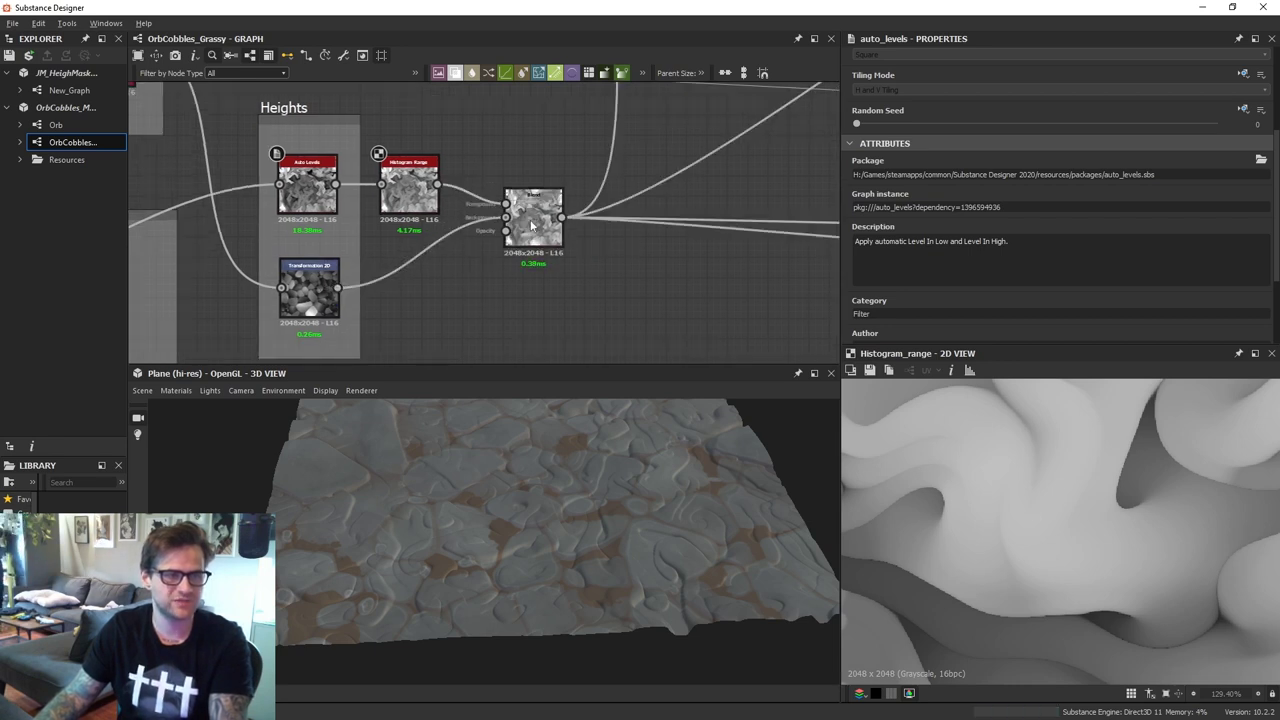
Place Transformation 2D directly below Histogram Range and align the Blend with it, previewing the stone height and blended height
{"action": "left_click_drag", "start_coordinate": [533, 210], "coordinate": [533, 281]}
{"action": "left_click_drag", "start_coordinate": [401, 185], "coordinate": [443, 185]}
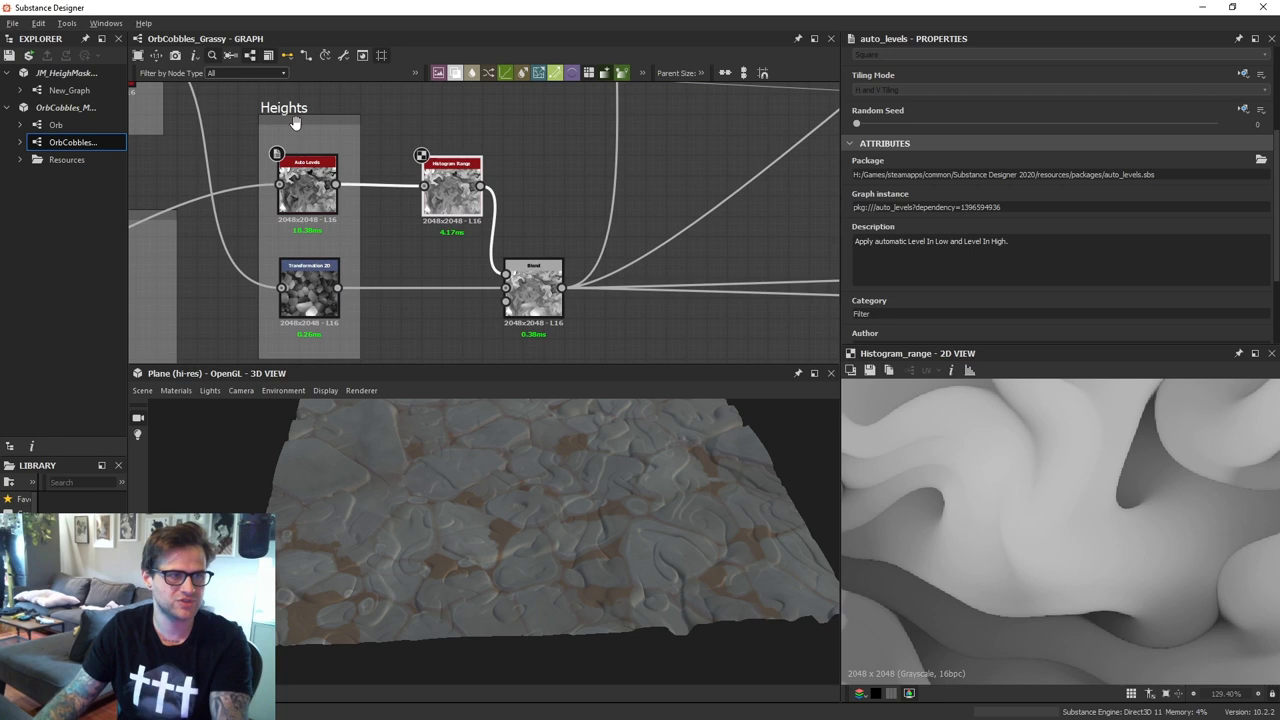
{"action": "left_click", "coordinate": [320, 265]}
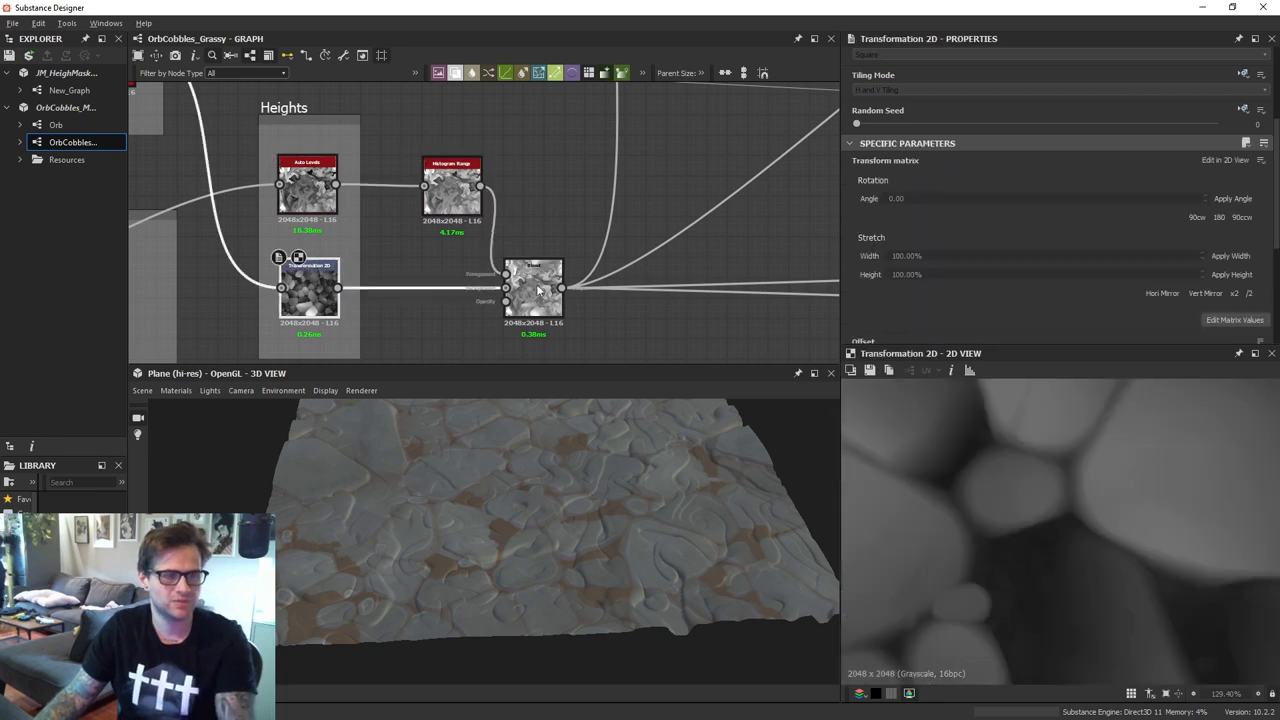
{"action": "left_click", "coordinate": [530, 282]}
{"action": "left_click_drag", "start_coordinate": [441, 180], "coordinate": [400, 181]}
{"action": "left_click_drag", "start_coordinate": [325, 289], "coordinate": [460, 290]}
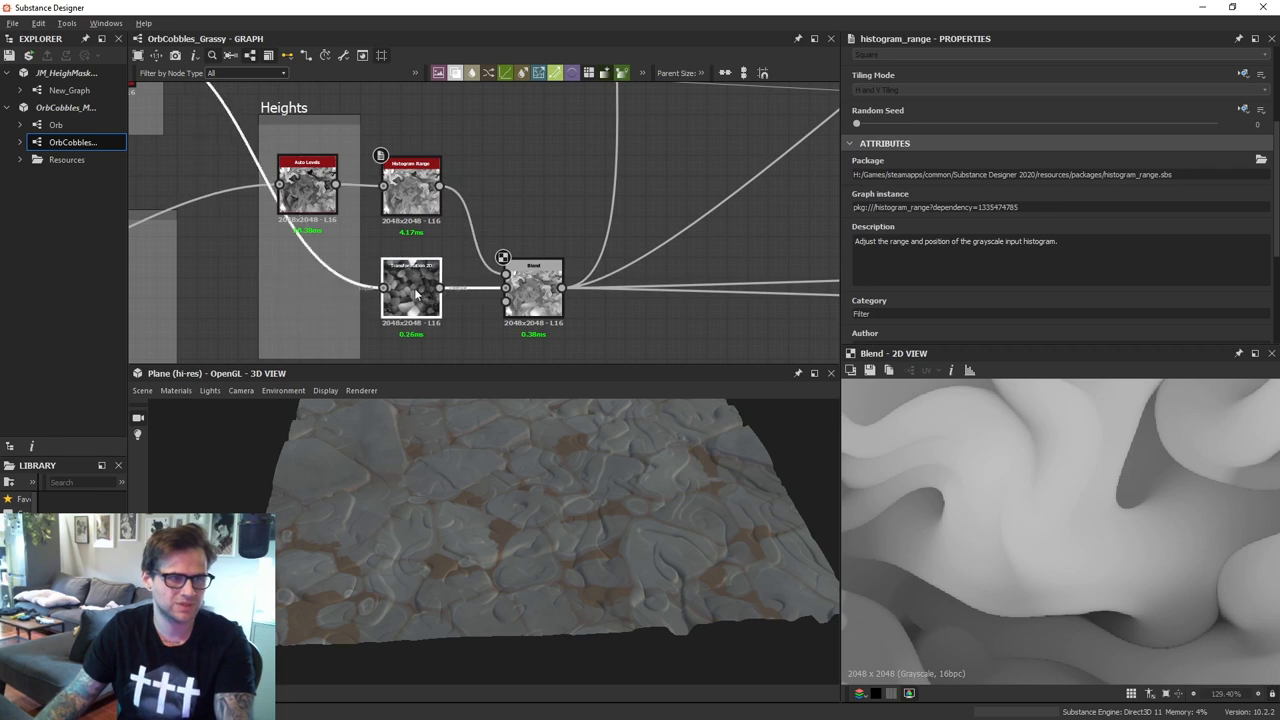
Compare the Transformation 2D height with the Blend's output and examine how the inputs feed the Blend
{"action": "left_click", "coordinate": [428, 185]}
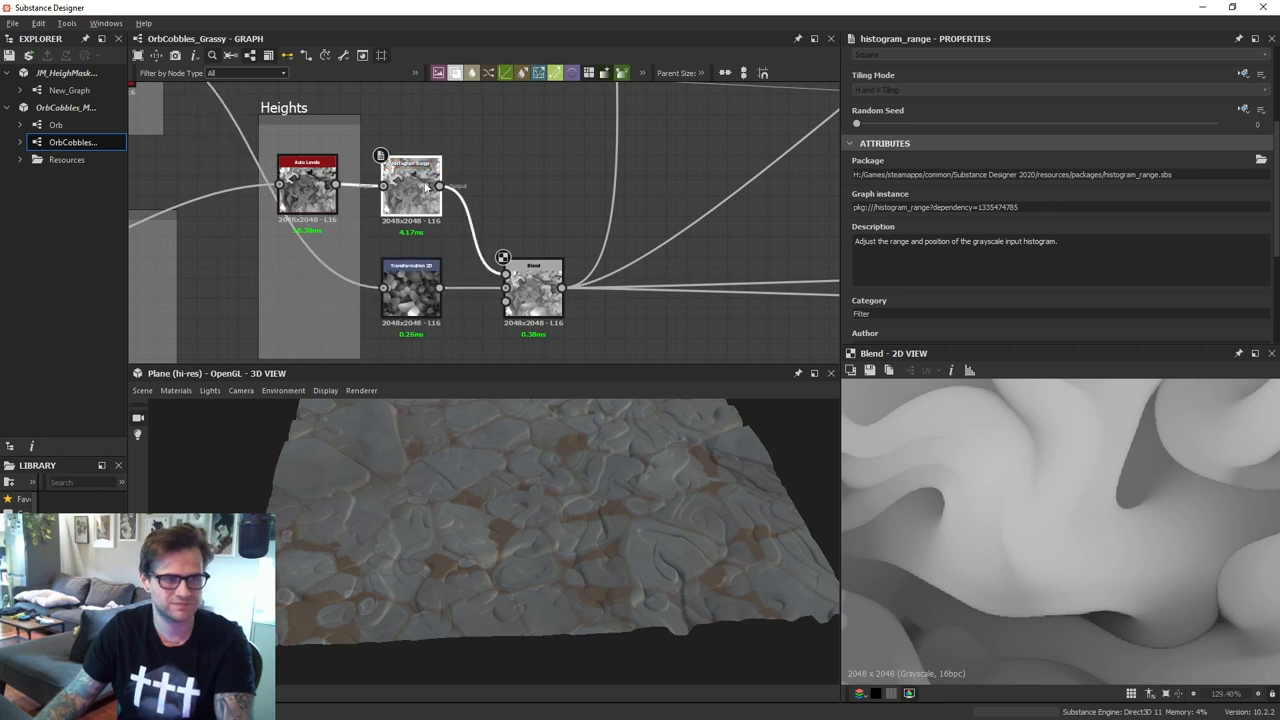
{"action": "left_click", "coordinate": [415, 282]}
{"action": "middle_click_drag", "start_coordinate": [570, 294], "coordinate": [500, 276]}
{"action": "double_click", "coordinate": [466, 272]}
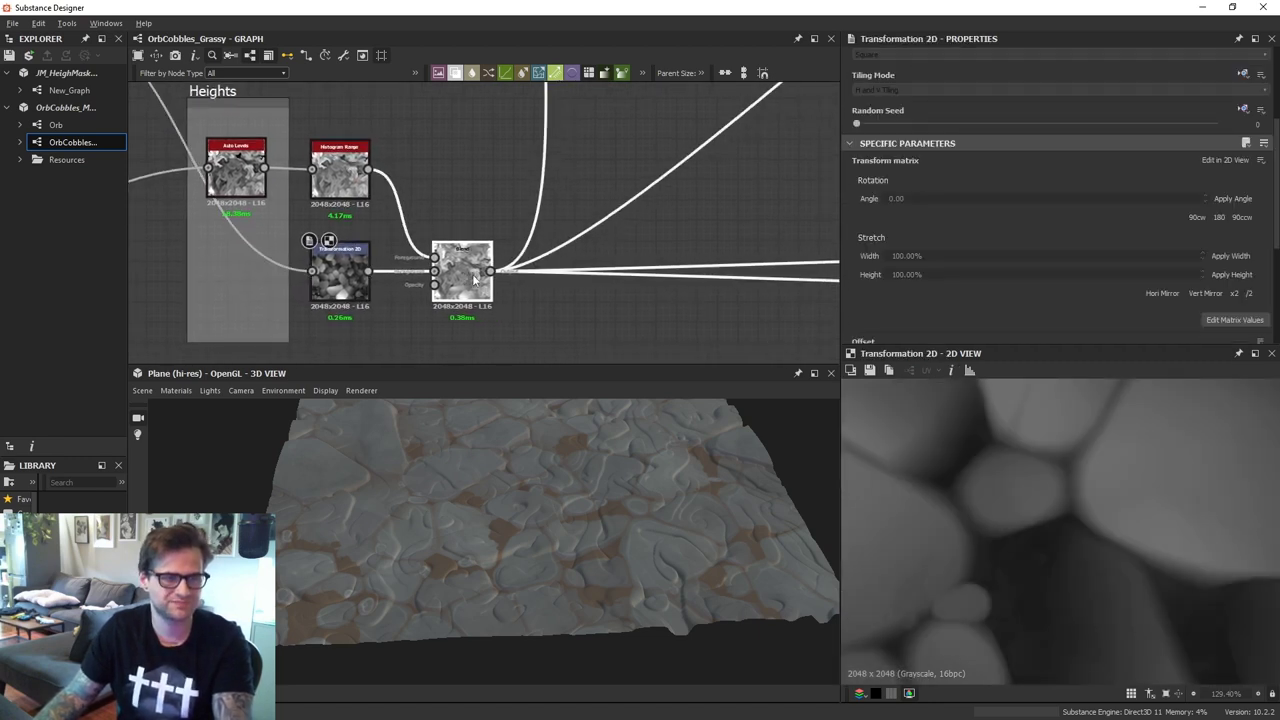
{"action": "scroll", "coordinate": [458, 267], "scroll_direction": "down", "scroll_amount": 1}
{"action": "scroll", "coordinate": [458, 265], "scroll_direction": "up", "scroll_amount": 5}
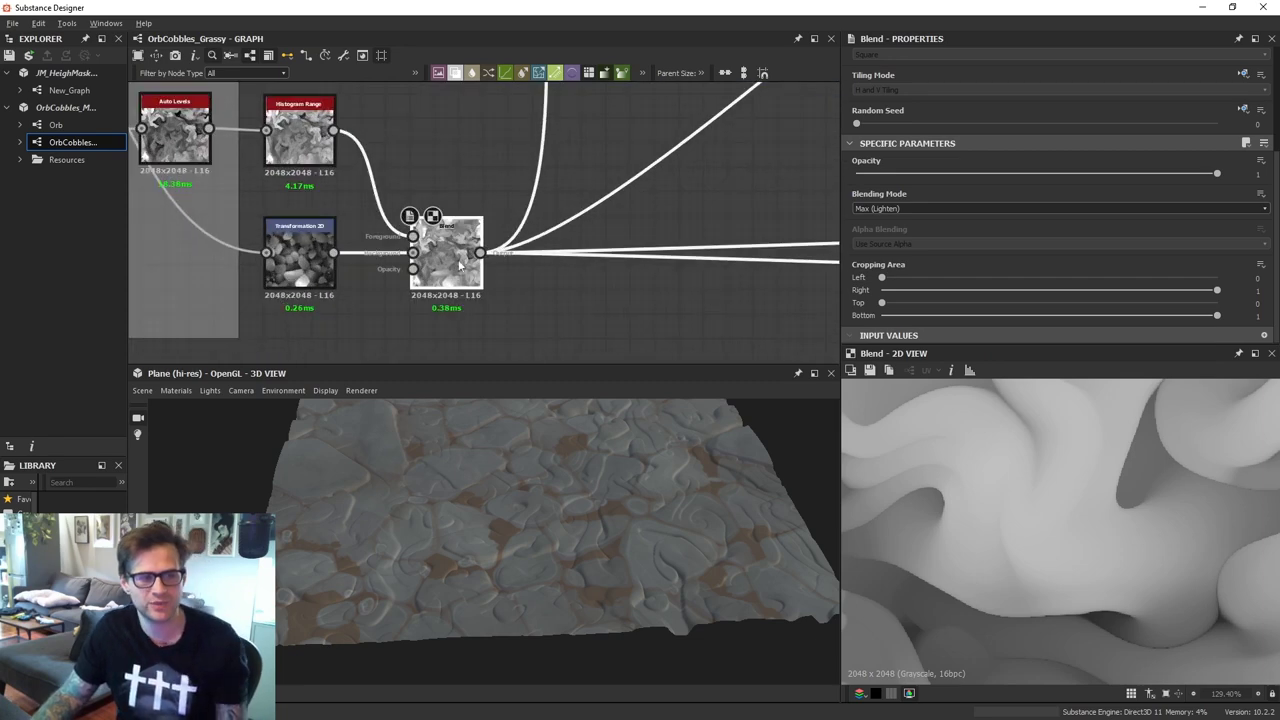
{"action": "scroll", "coordinate": [1092, 523], "scroll_direction": "down", "scroll_amount": 2}
{"action": "scroll", "coordinate": [1092, 523], "scroll_direction": "down", "scroll_amount": 4}
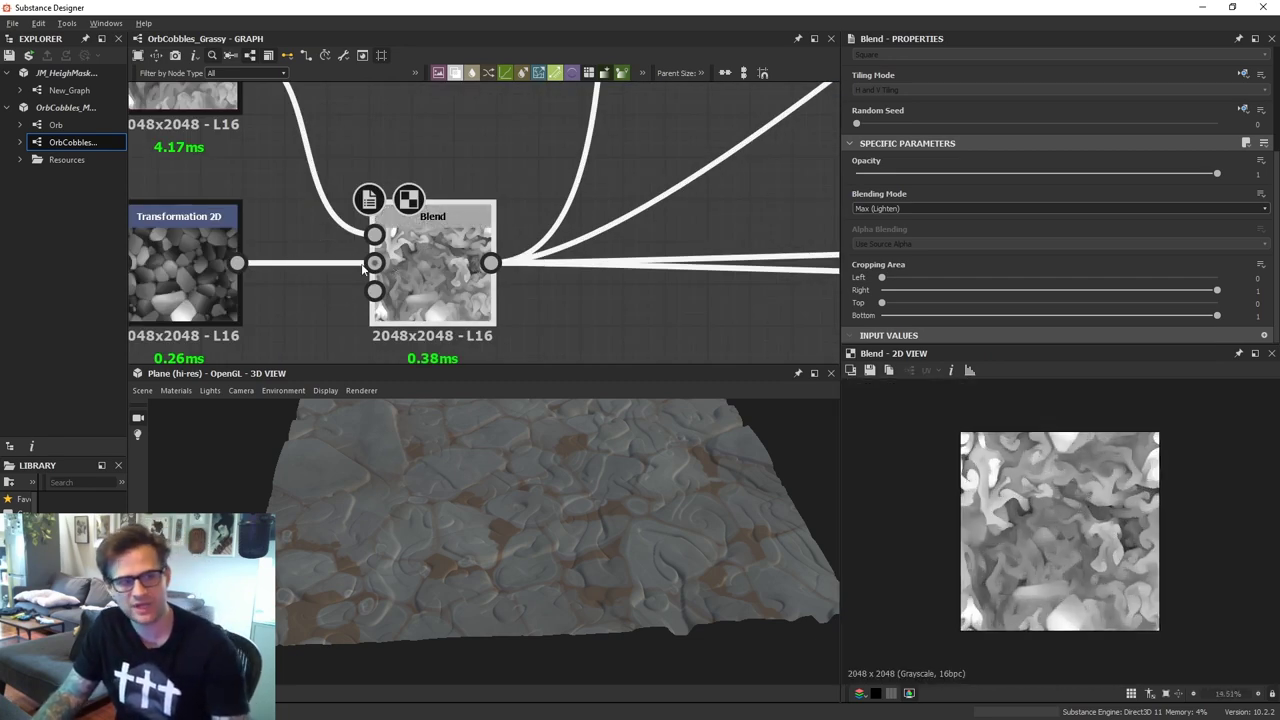
{"action": "middle_click_drag", "start_coordinate": [461, 249], "coordinate": [568, 223]}
{"action": "left_click", "coordinate": [316, 270]}
{"action": "scroll", "coordinate": [372, 285], "scroll_direction": "down", "scroll_amount": 3}
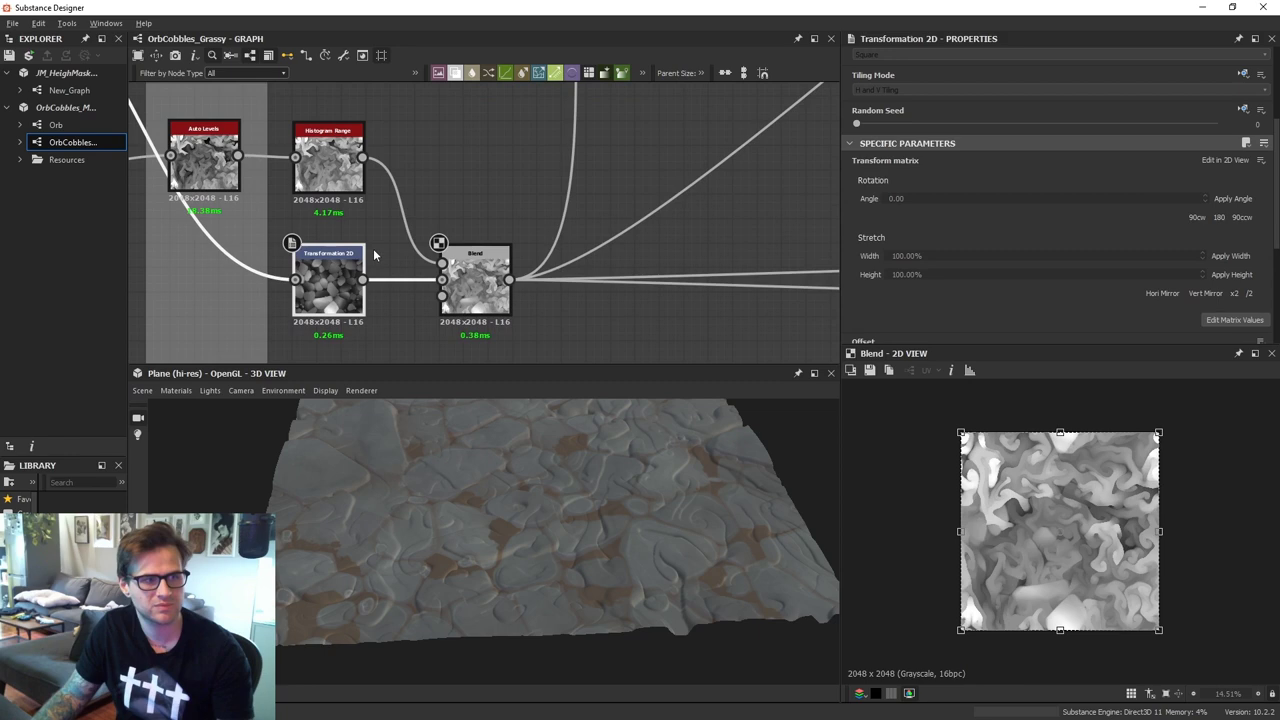
Lower the Position of the Histogram Range on the moss height and preview the Blend's output
{"action": "double_click", "coordinate": [343, 165]}
{"action": "scroll", "coordinate": [1086, 280], "scroll_direction": "down", "scroll_amount": 3}
{"action": "left_click", "coordinate": [975, 316]}
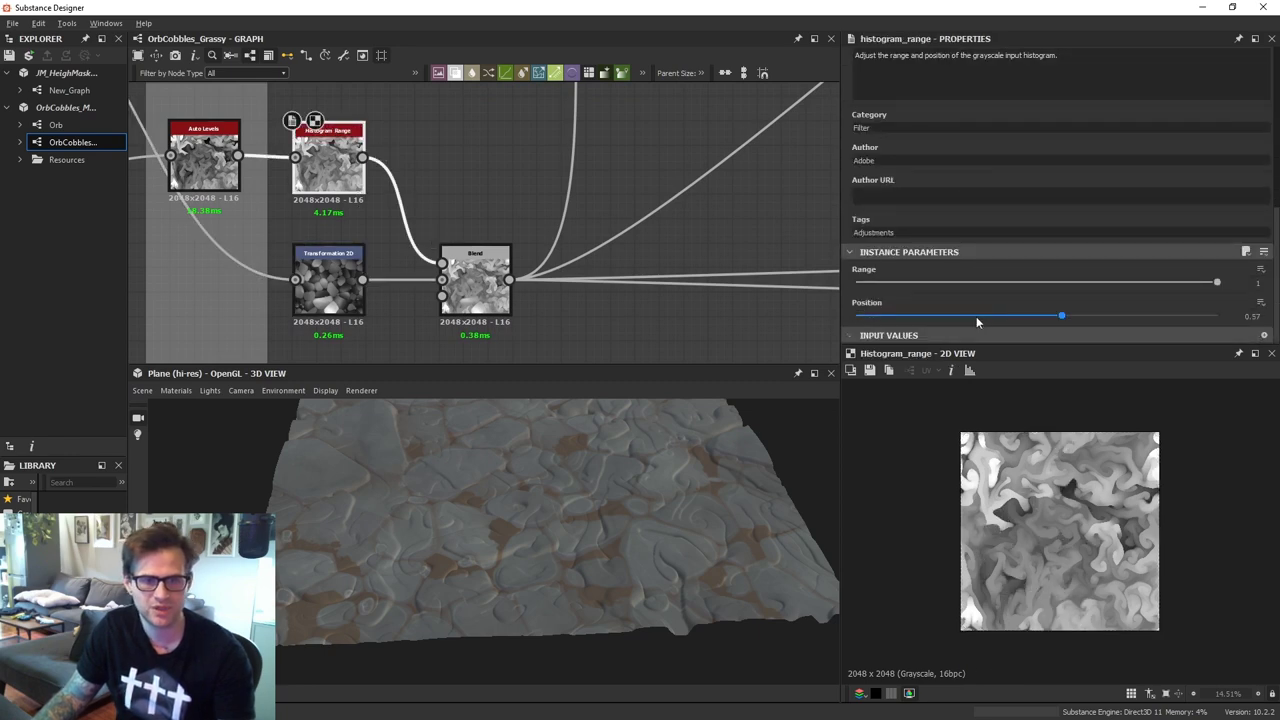
{"action": "left_click", "coordinate": [475, 285]}
{"action": "scroll", "coordinate": [1095, 521], "scroll_direction": "up", "scroll_amount": 3}
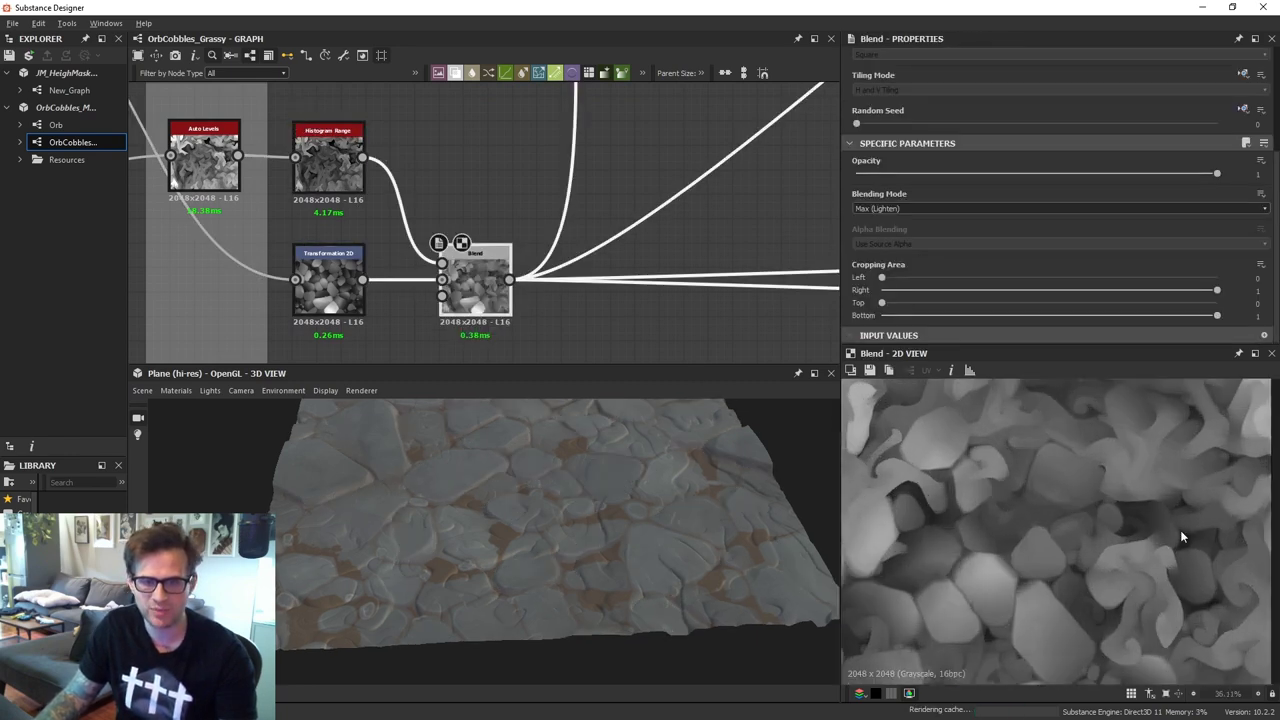
{"action": "scroll", "coordinate": [1165, 540], "scroll_direction": "down", "scroll_amount": 4}
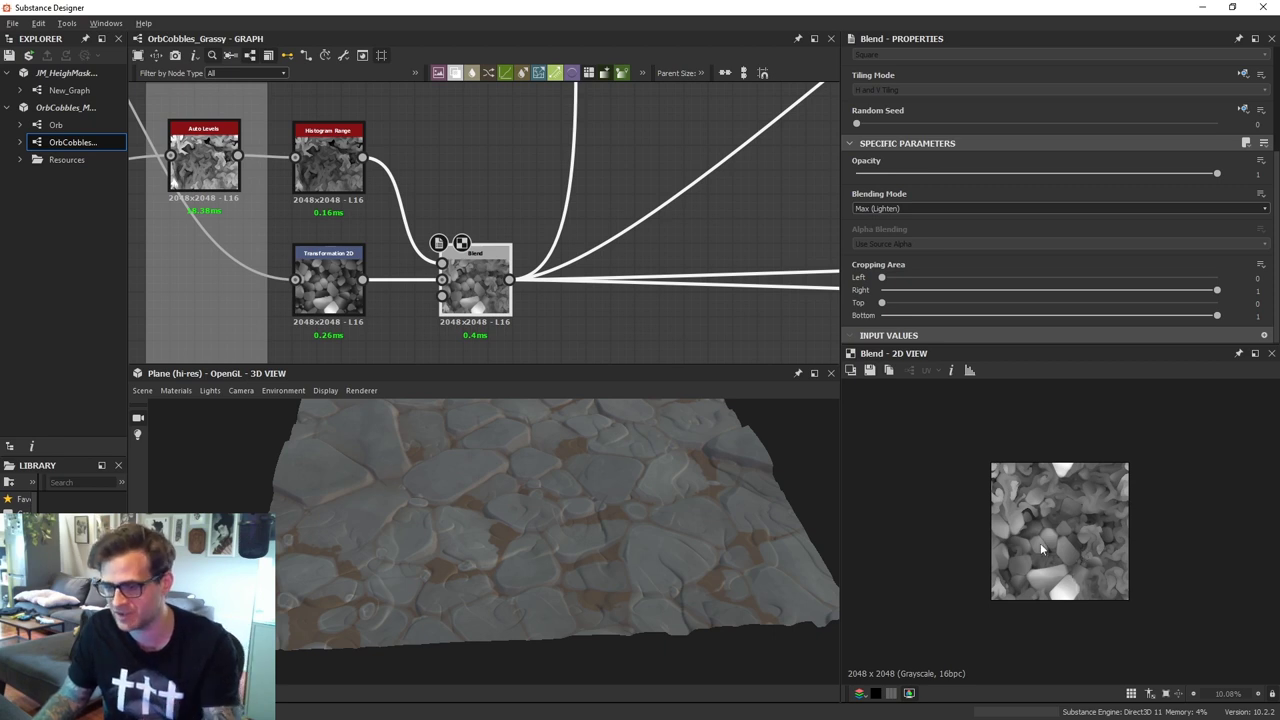
Open New_Graph from the JM_HeighMask_Extract package for a simplified example
{"action": "left_click", "coordinate": [69, 90]}
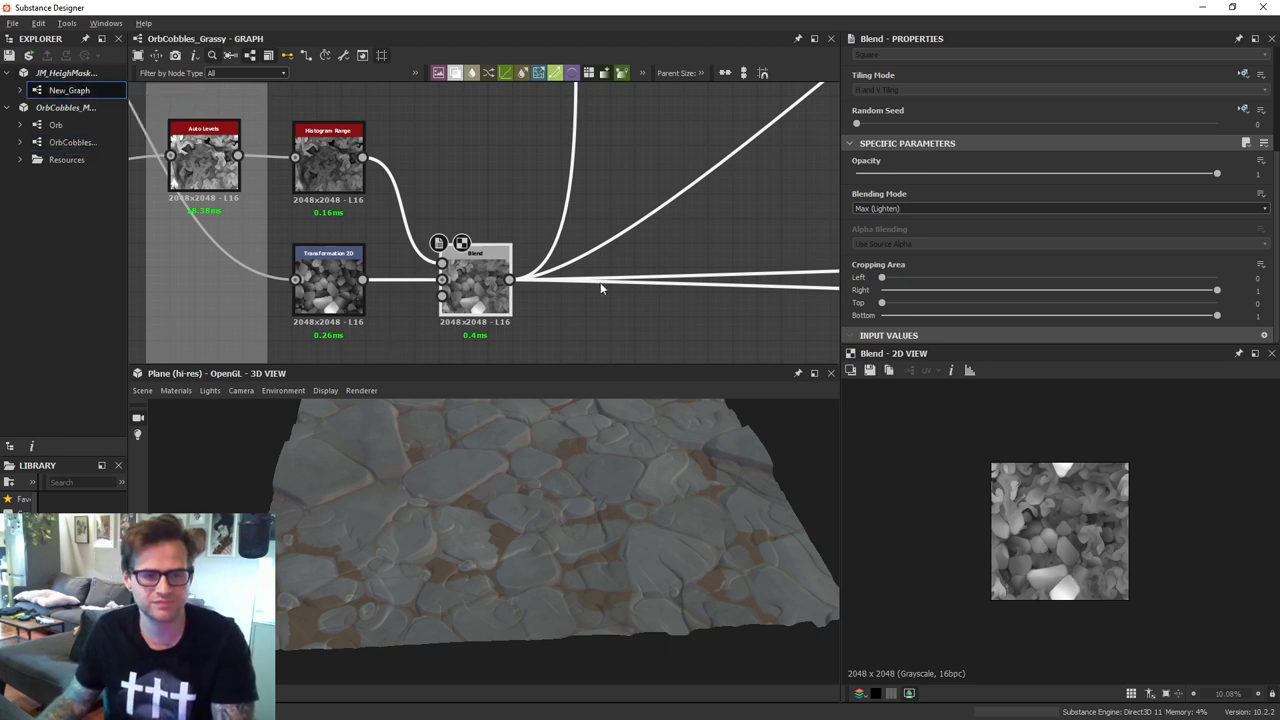
{"action": "middle_click_drag", "start_coordinate": [350, 166], "coordinate": [607, 232]}
{"action": "scroll", "coordinate": [506, 193], "scroll_direction": "up", "scroll_amount": 4}
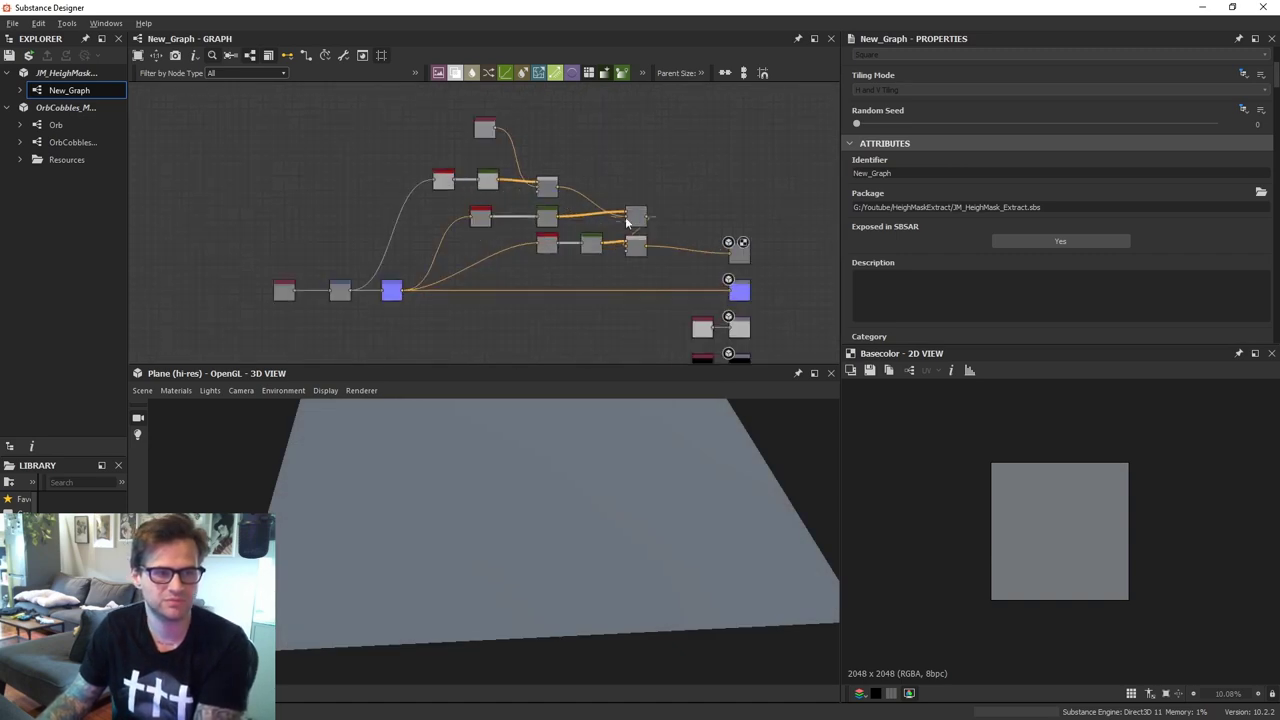
{"action": "scroll", "coordinate": [488, 262], "scroll_direction": "up", "scroll_amount": 1}
{"action": "middle_click_drag", "start_coordinate": [488, 262], "coordinate": [531, 197]}
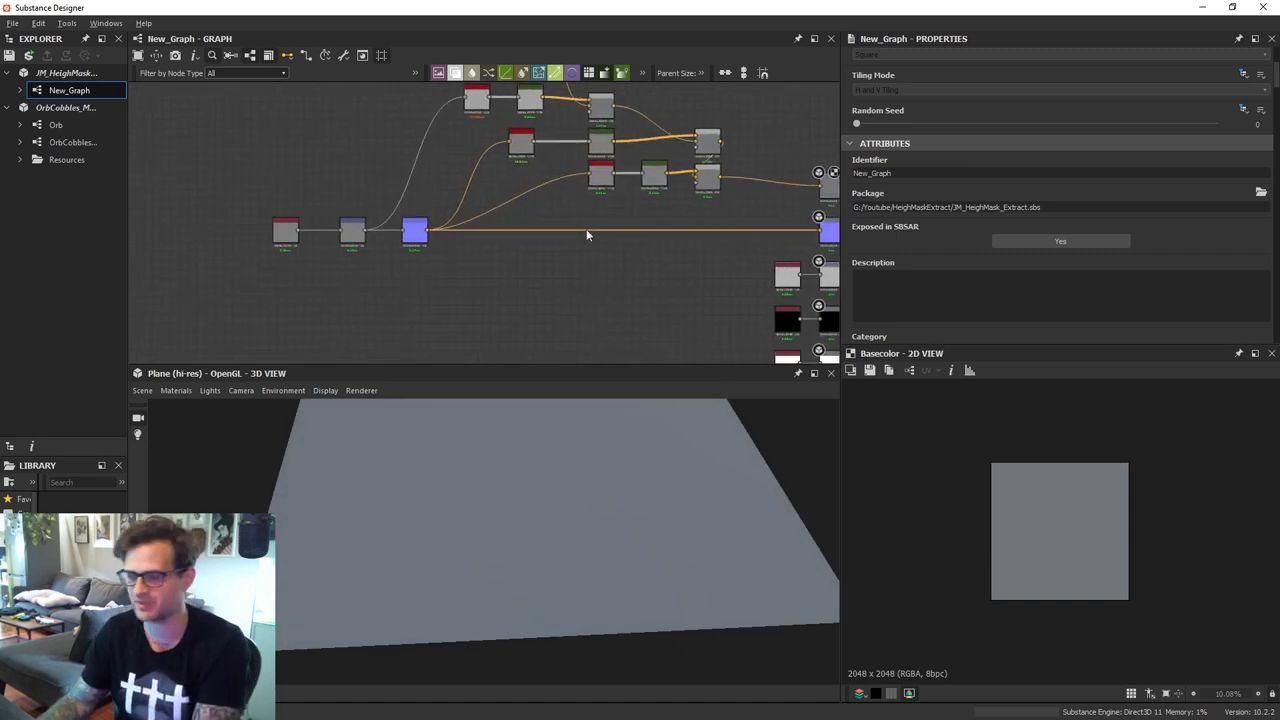
Add a Shape node below the existing nodes, keeping the Square pattern and setting its Scale to 0.75
{"action": "middle_click_drag", "start_coordinate": [596, 257], "coordinate": [648, 262]}
{"action": "key", "text": "space"}
{"action": "type", "text": "shape"}
{"action": "key", "text": "Return"}
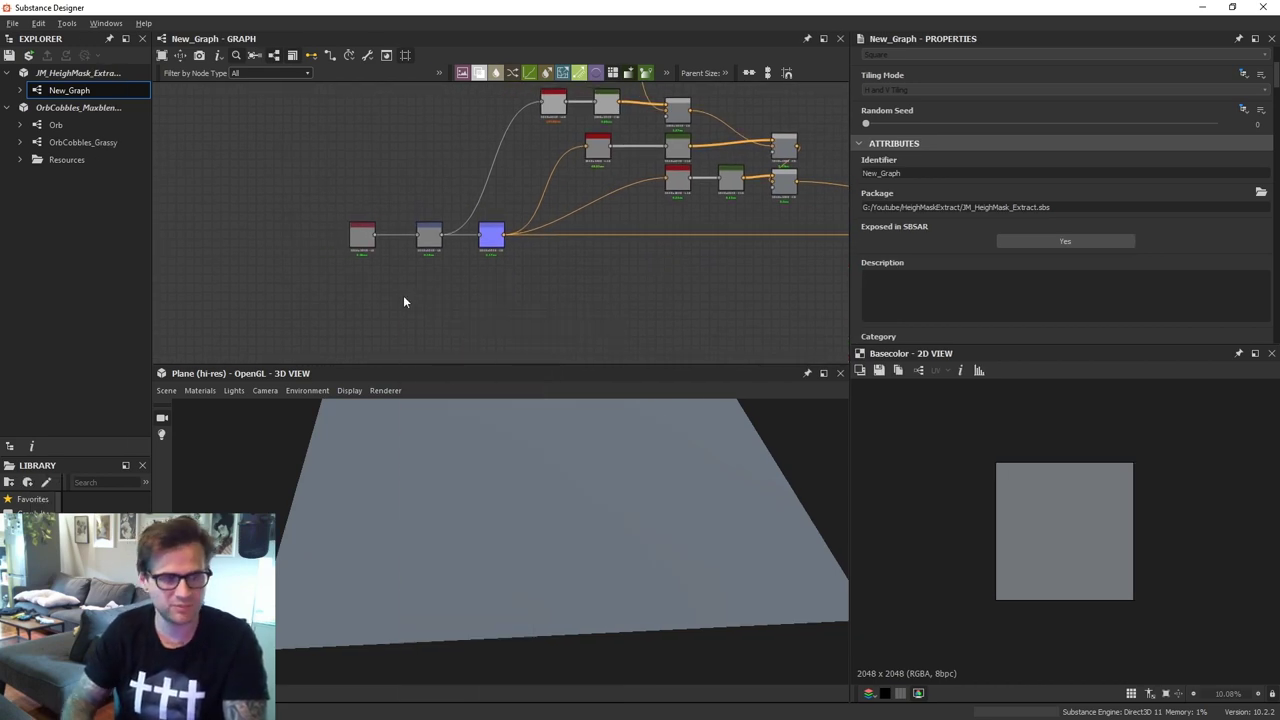
{"action": "scroll", "coordinate": [958, 199], "scroll_direction": "down", "scroll_amount": 5}
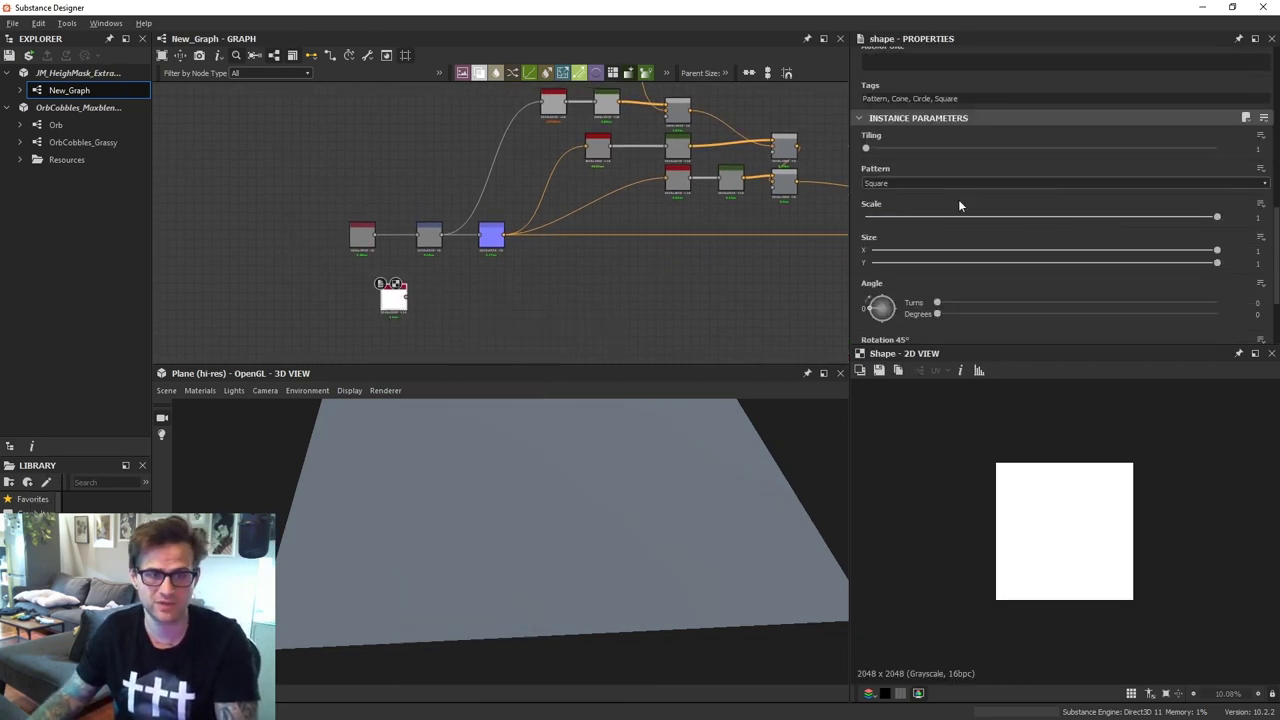
{"action": "left_click", "coordinate": [933, 183]}
{"action": "left_click", "coordinate": [894, 194]}
{"action": "left_click_drag", "start_coordinate": [1161, 217], "coordinate": [1129, 218]}
Add a Bevel node after the square Shape and set its Distance to -0.21
{"action": "key", "text": "space"}
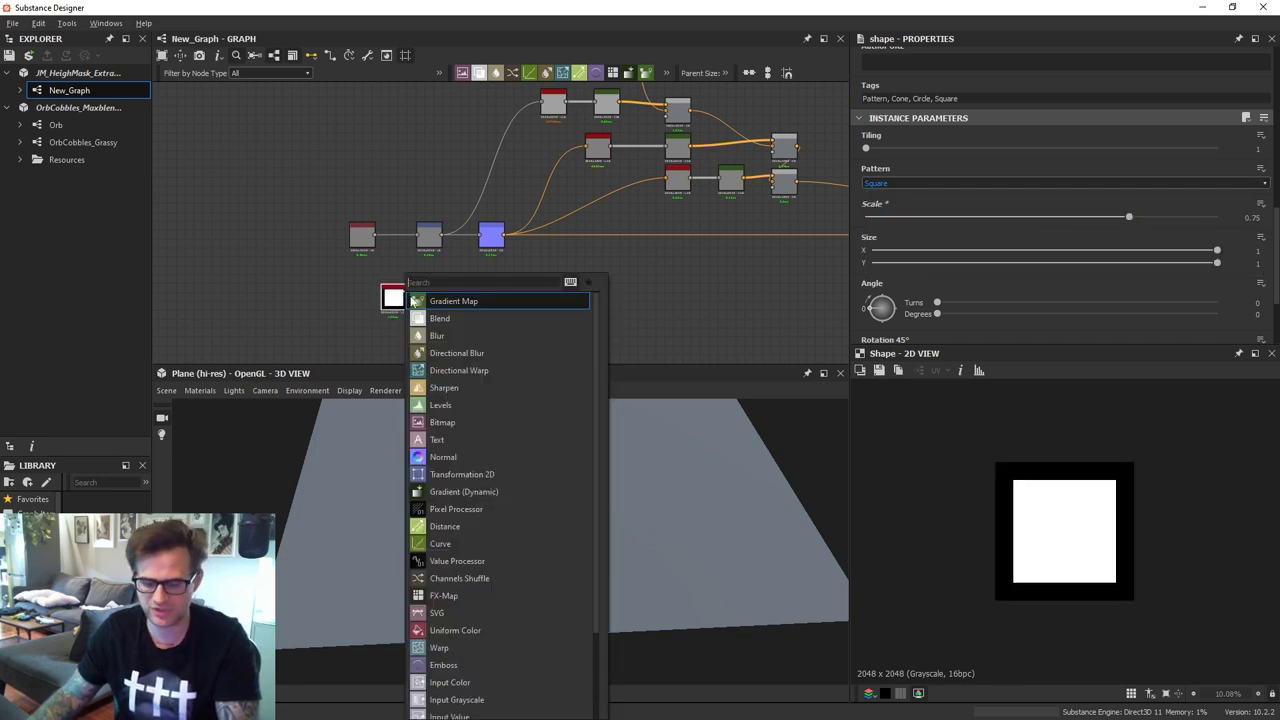
{"action": "type", "text": "evel"}
{"action": "left_click", "coordinate": [453, 353]}
{"action": "scroll", "coordinate": [449, 317], "scroll_direction": "up", "scroll_amount": 2}
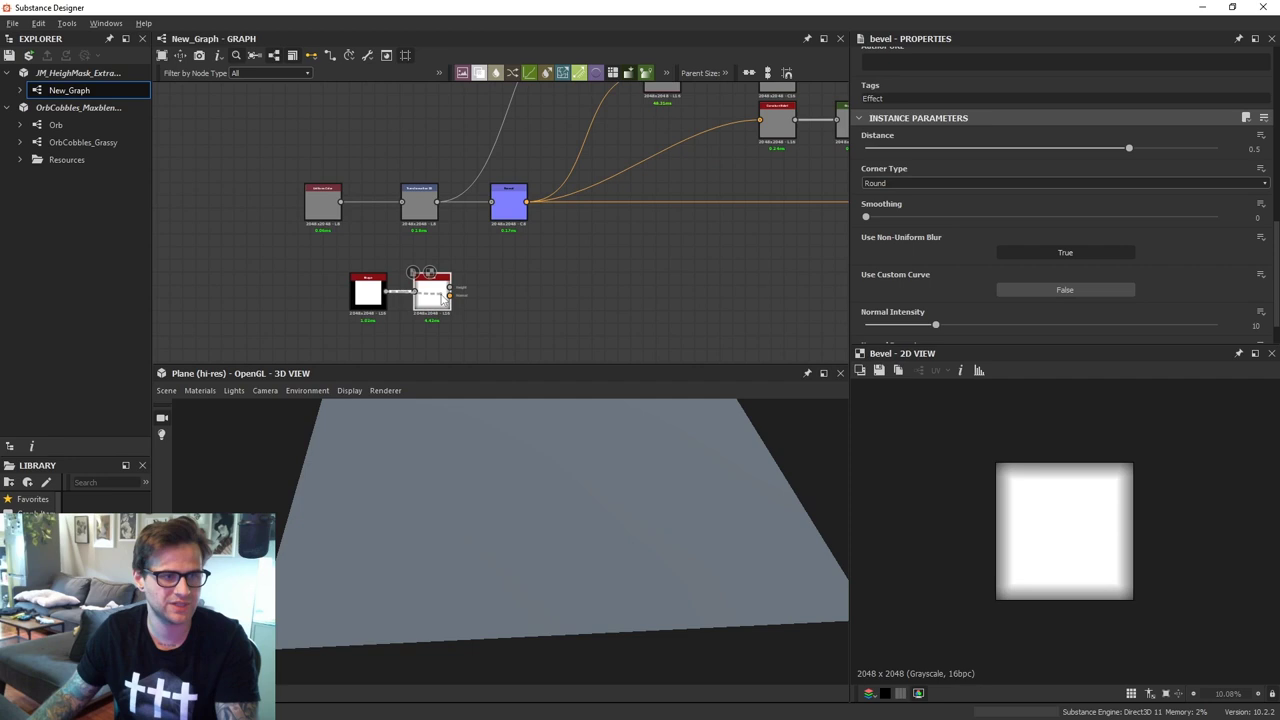
{"action": "left_click_drag", "start_coordinate": [1128, 152], "coordinate": [1004, 164]}
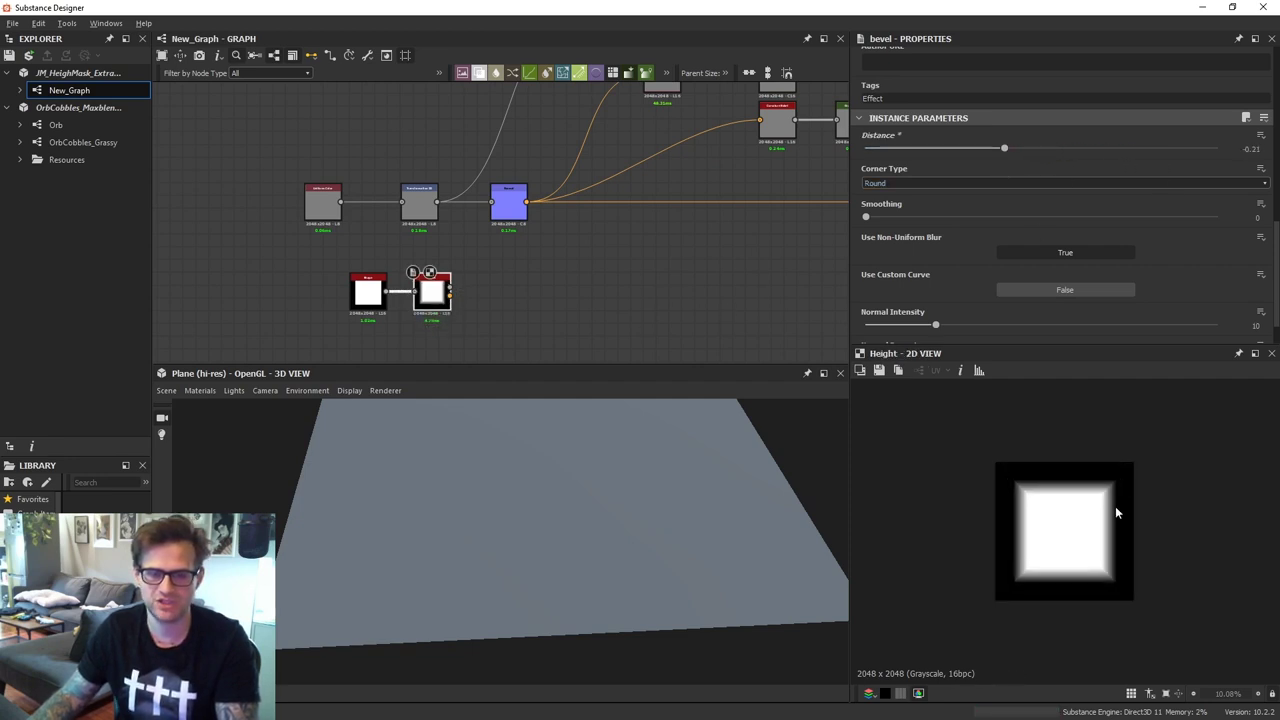
{"action": "scroll", "coordinate": [1018, 519], "scroll_direction": "up", "scroll_amount": 2}
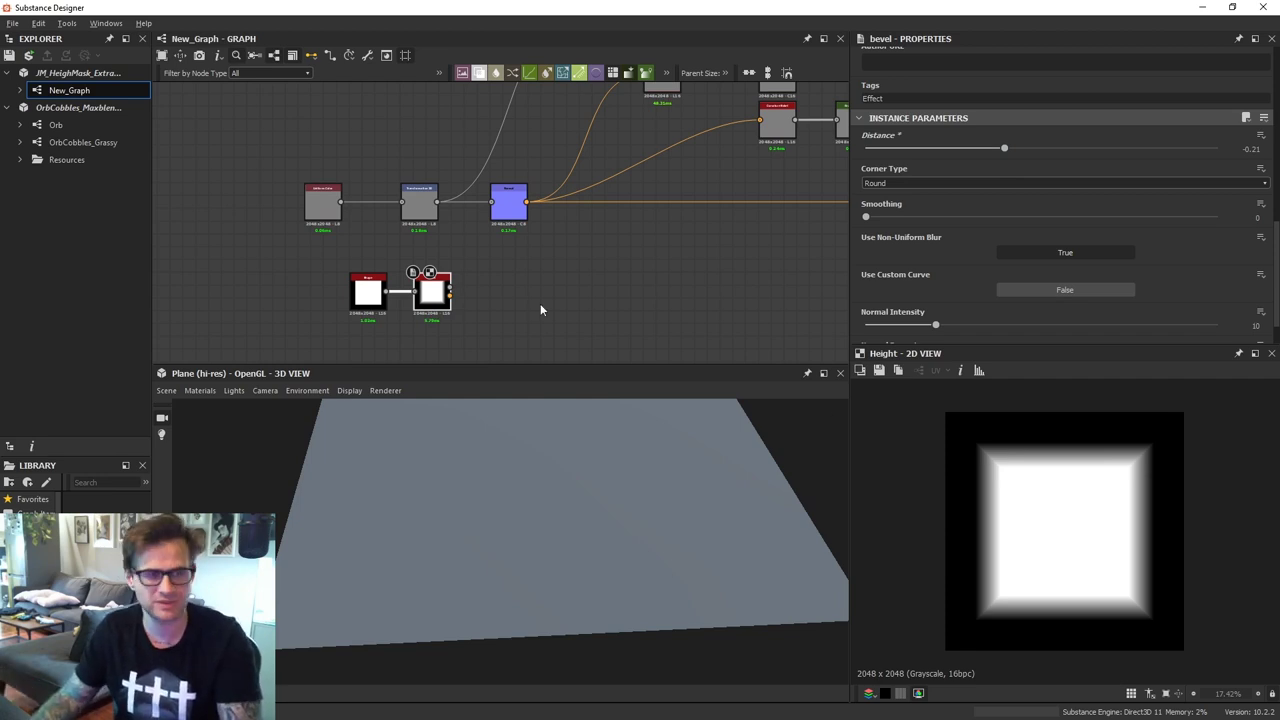
Add a Levels node after the Bevel's height output and lower its output white level to about half
{"action": "key", "text": "space"}
{"action": "left_click", "coordinate": [424, 293]}
{"action": "key", "text": "space"}
{"action": "type", "text": "le"}
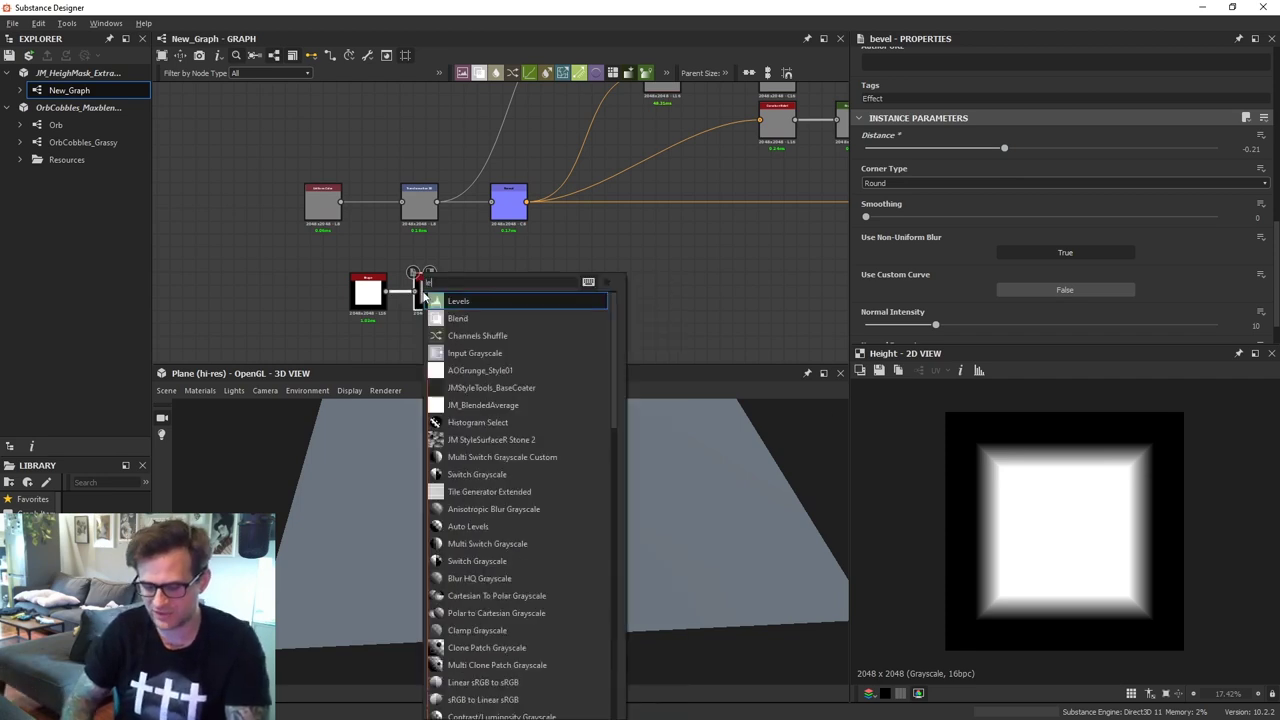
{"action": "key", "text": "Return"}
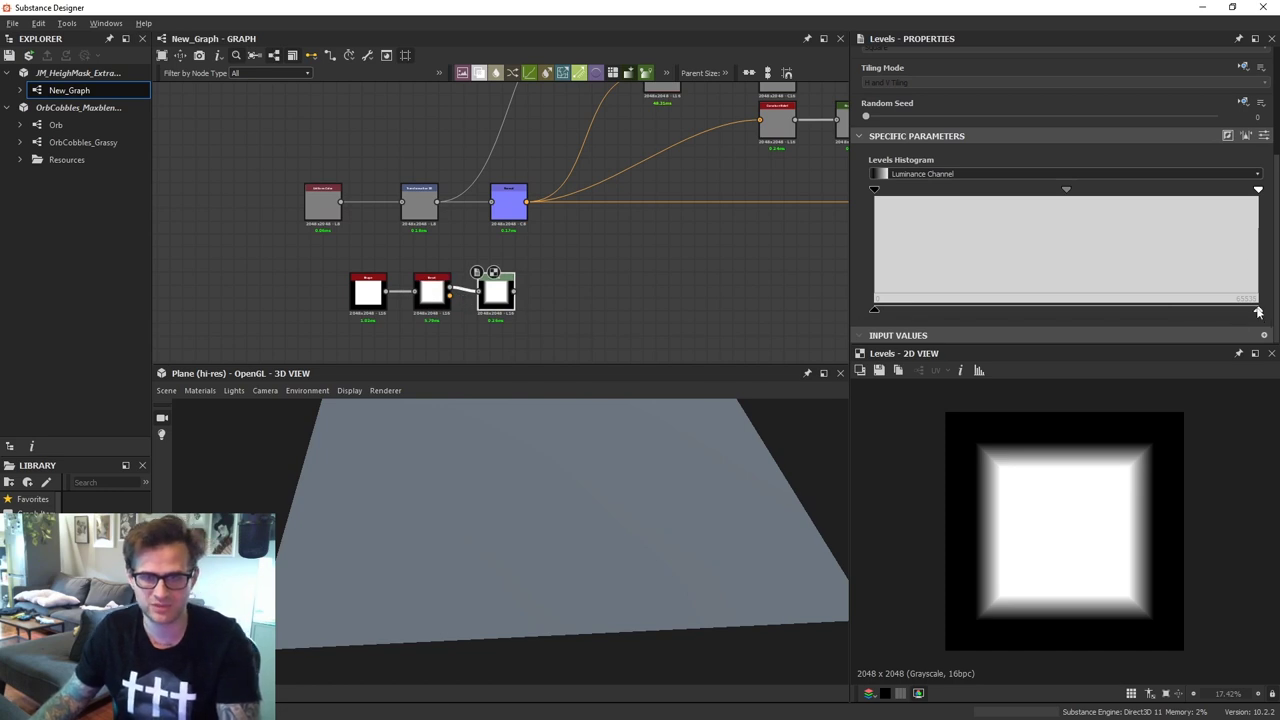
{"action": "left_click_drag", "start_coordinate": [1258, 309], "coordinate": [1072, 309]}
Add a Blend node with the Levels output as its background
{"action": "middle_click_drag", "start_coordinate": [585, 308], "coordinate": [616, 250]}
{"action": "key", "text": "space"}
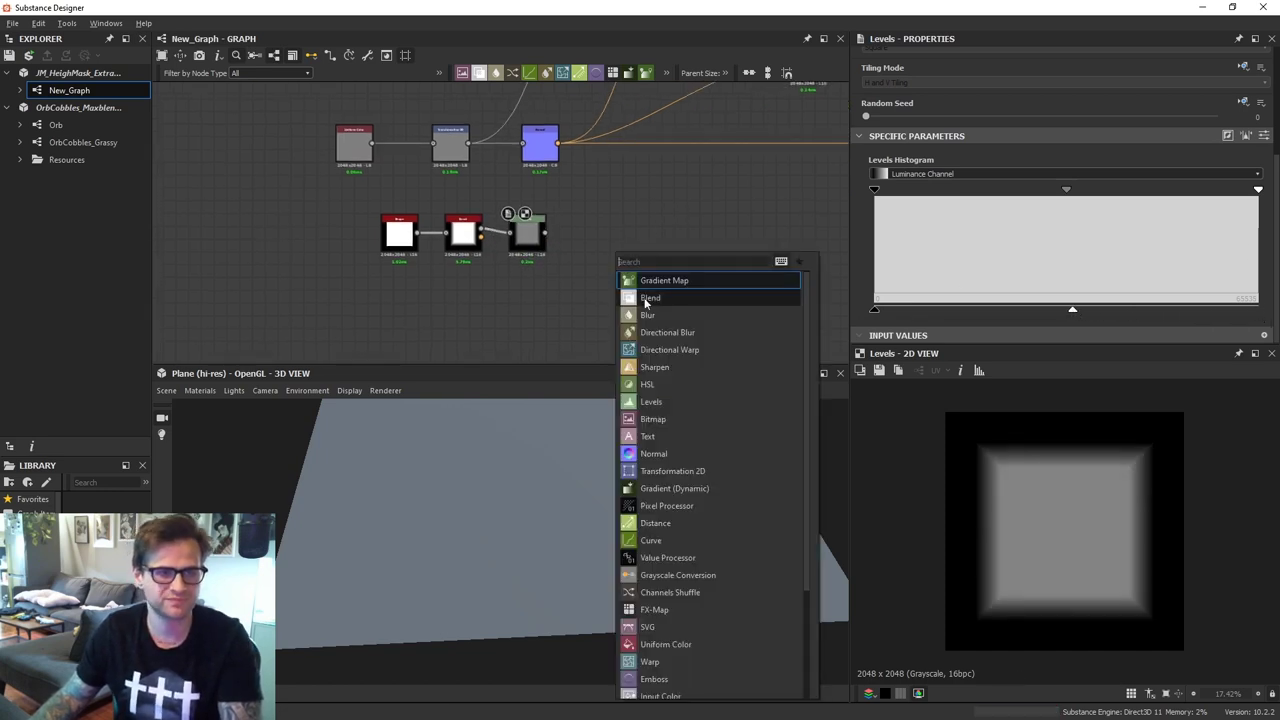
{"action": "left_click", "coordinate": [647, 300]}
Add a second Shape node below the square chain with the Paraboloid pattern and a Scale of 0.52
{"action": "key", "text": "space"}
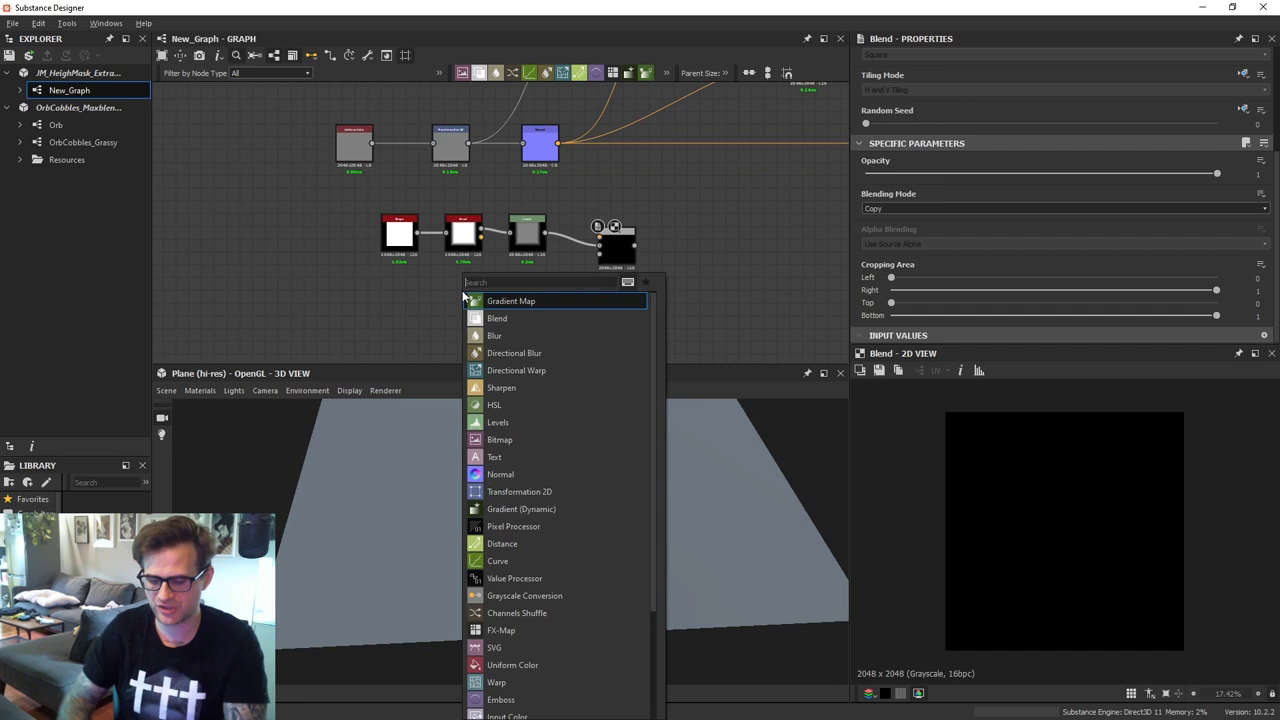
{"action": "type", "text": "shape"}
{"action": "key", "text": "Return"}
{"action": "scroll", "coordinate": [960, 247], "scroll_direction": "down", "scroll_amount": 5}
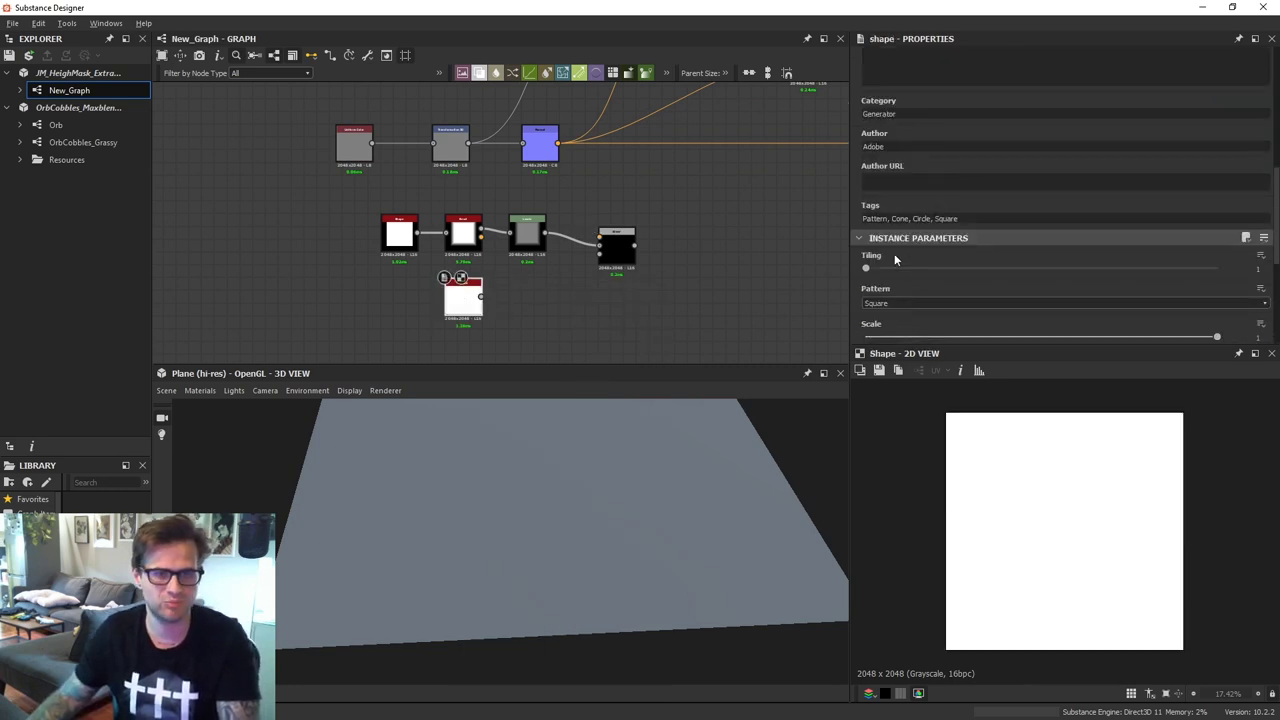
{"action": "left_click", "coordinate": [895, 223]}
{"action": "left_click", "coordinate": [905, 250]}
{"action": "middle_click_drag", "start_coordinate": [515, 291], "coordinate": [540, 253]}
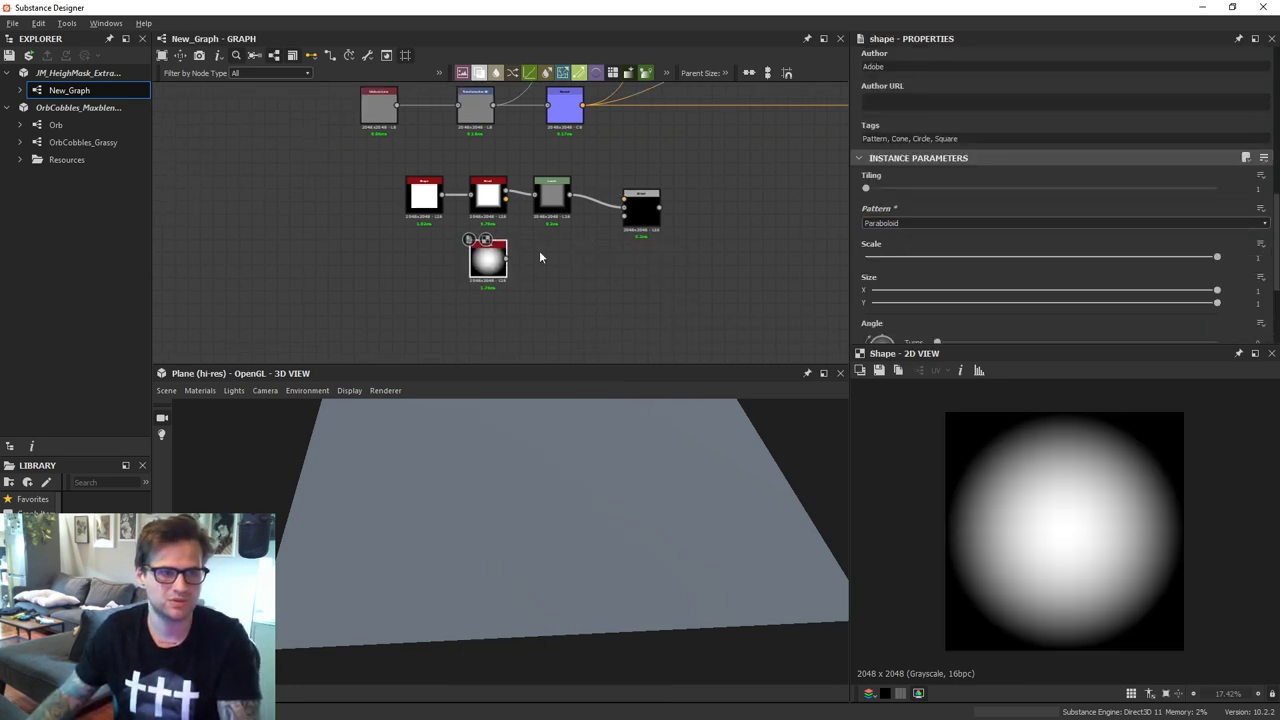
{"action": "left_click_drag", "start_coordinate": [489, 260], "coordinate": [477, 298]}
{"action": "left_click_drag", "start_coordinate": [1186, 263], "coordinate": [1048, 258]}
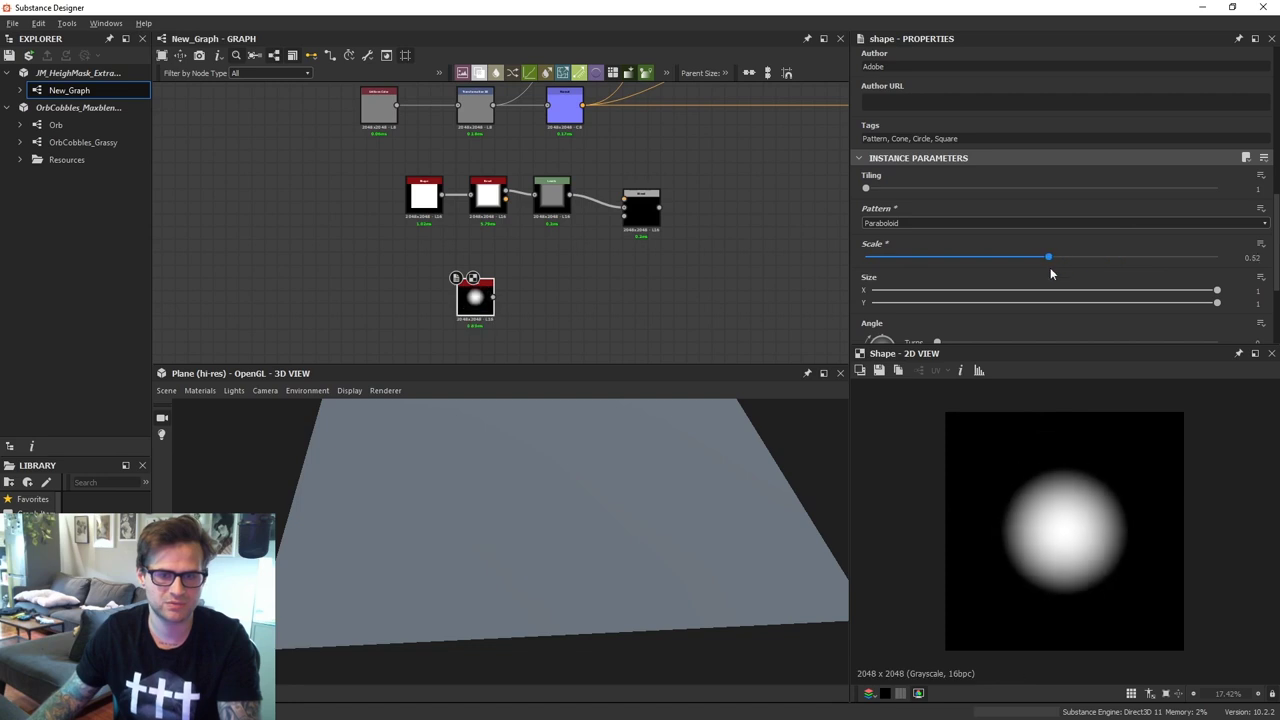
Add a Blend node with the Paraboloid Shape as its background
{"action": "middle_click_drag", "start_coordinate": [497, 313], "coordinate": [535, 263]}
{"action": "key", "text": "space"}
{"action": "left_click", "coordinate": [498, 294]}
Add a third Shape node below the Paraboloid and narrow its square to Size X 0.11 and Y 0.34
{"action": "key", "text": "space"}
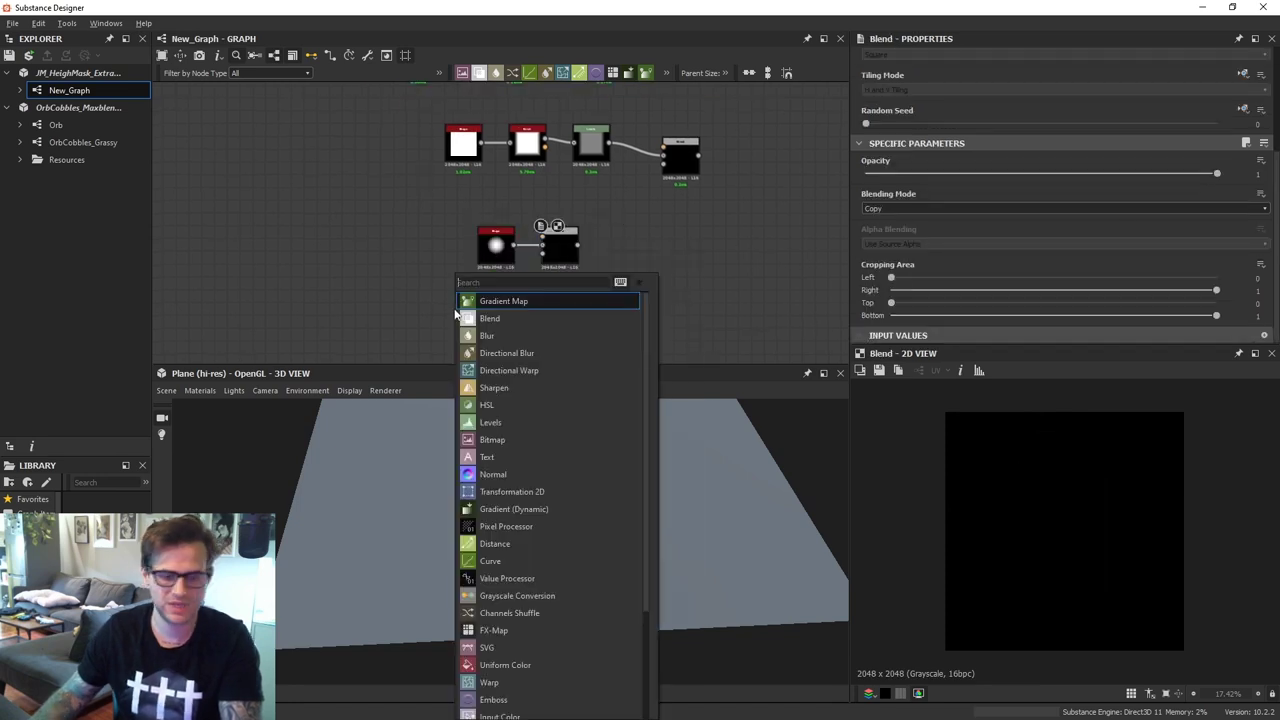
{"action": "type", "text": "shape"}
{"action": "key", "text": "Return"}
{"action": "scroll", "coordinate": [1222, 297], "scroll_direction": "down", "scroll_amount": 5}
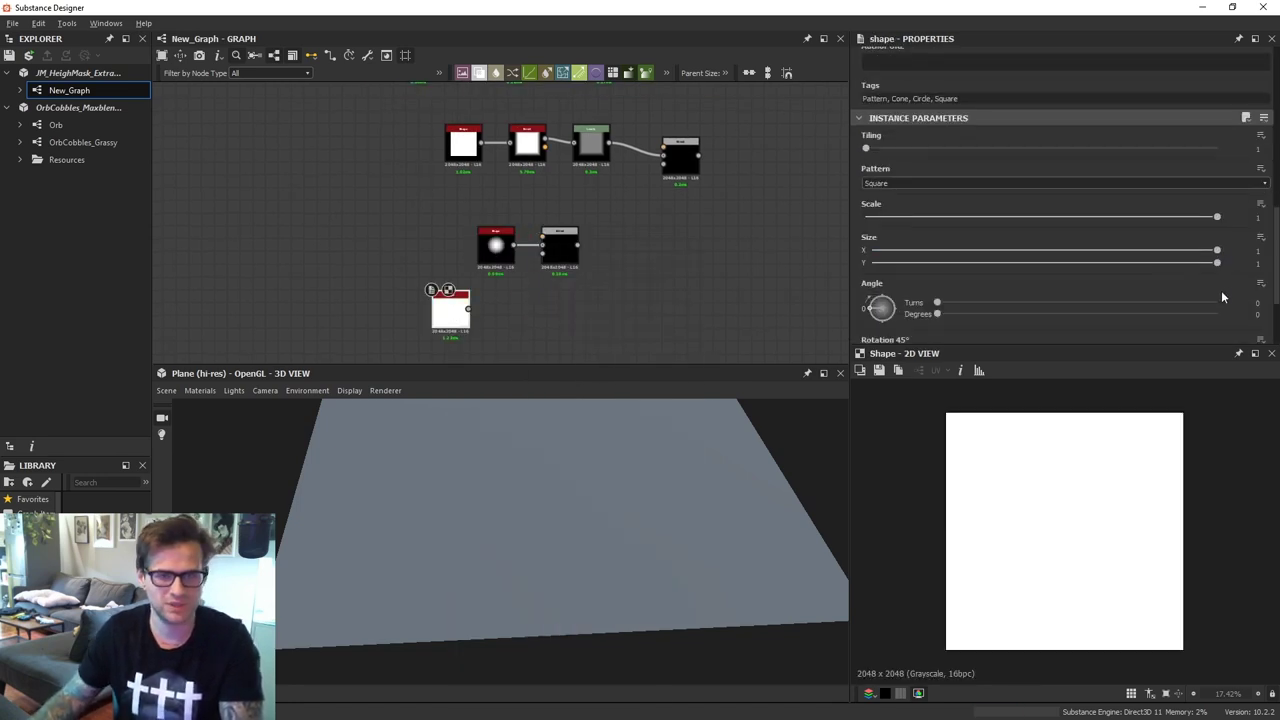
{"action": "left_click_drag", "start_coordinate": [1214, 250], "coordinate": [1079, 263]}
{"action": "left_click_drag", "start_coordinate": [975, 250], "coordinate": [924, 250]}
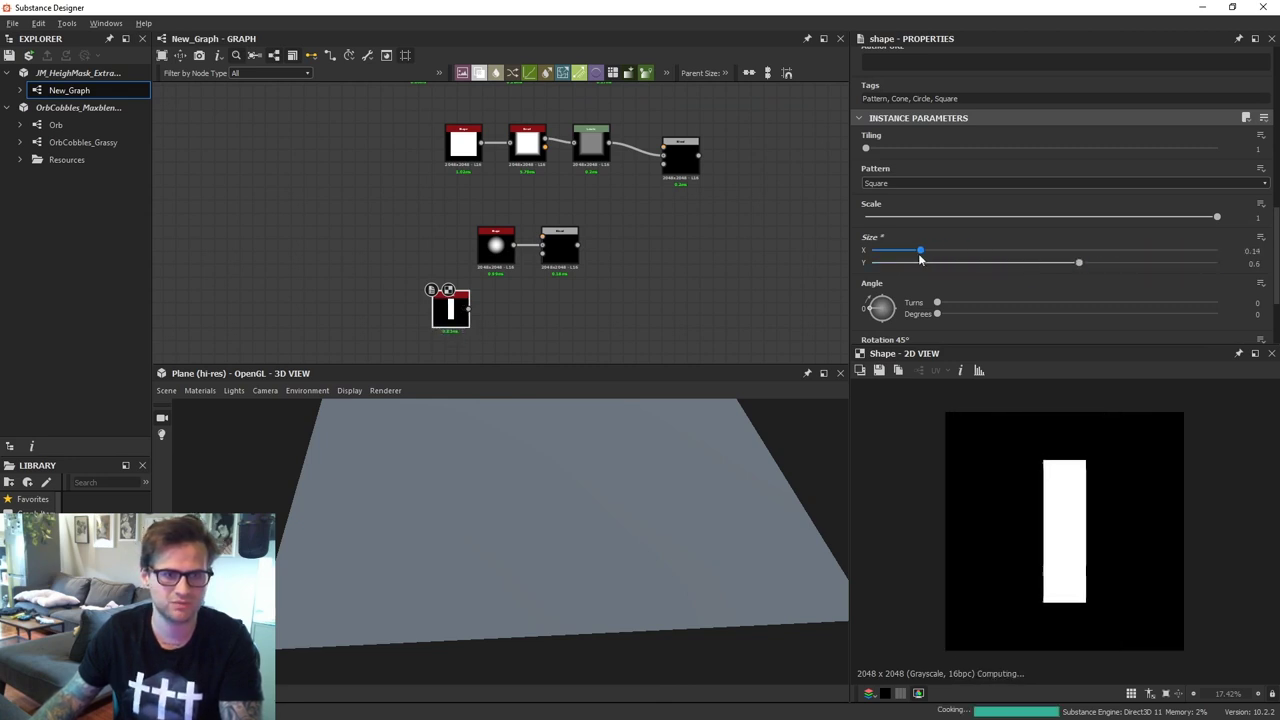
{"action": "left_click_drag", "start_coordinate": [1079, 263], "coordinate": [911, 250]}
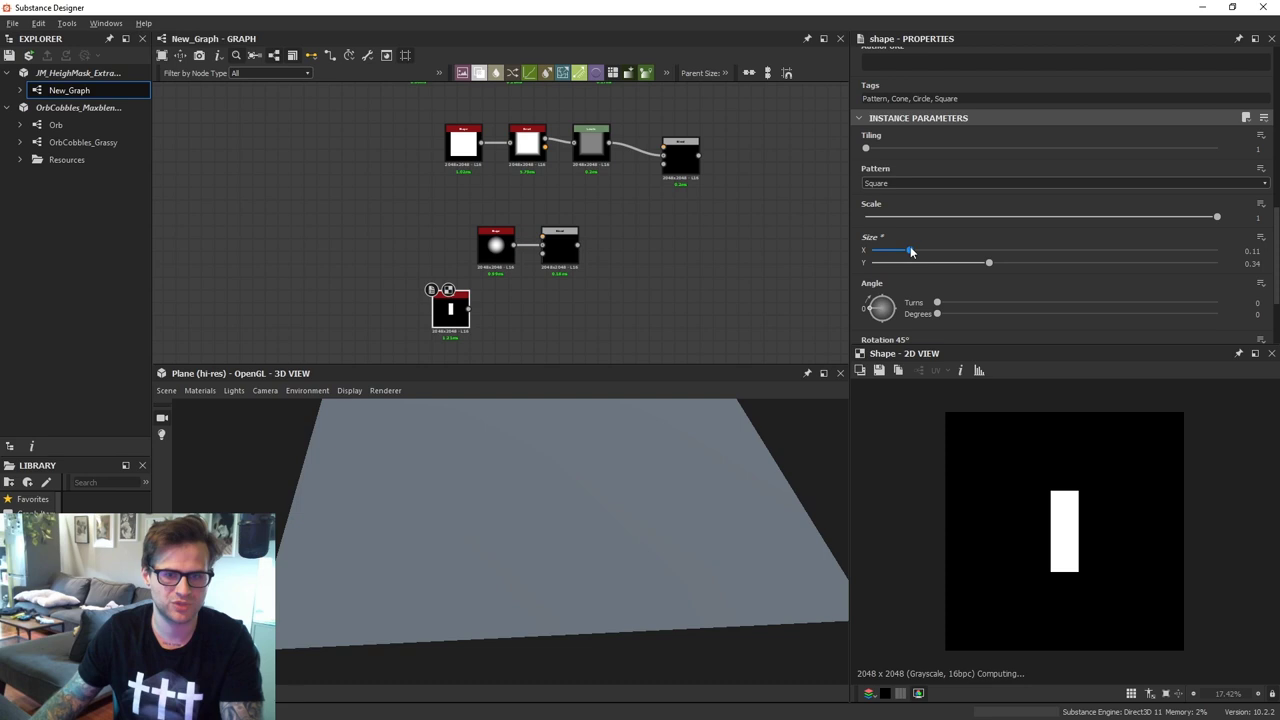
Add a Bevel node after the narrow bar Shape and set its Distance to -0.04
{"action": "middle_click_drag", "start_coordinate": [481, 306], "coordinate": [497, 286]}
{"action": "scroll", "coordinate": [485, 288], "scroll_direction": "up", "scroll_amount": 1}
{"action": "left_click_drag", "start_coordinate": [468, 287], "coordinate": [460, 303]}
{"action": "key", "text": "space"}
{"action": "type", "text": "bevel"}
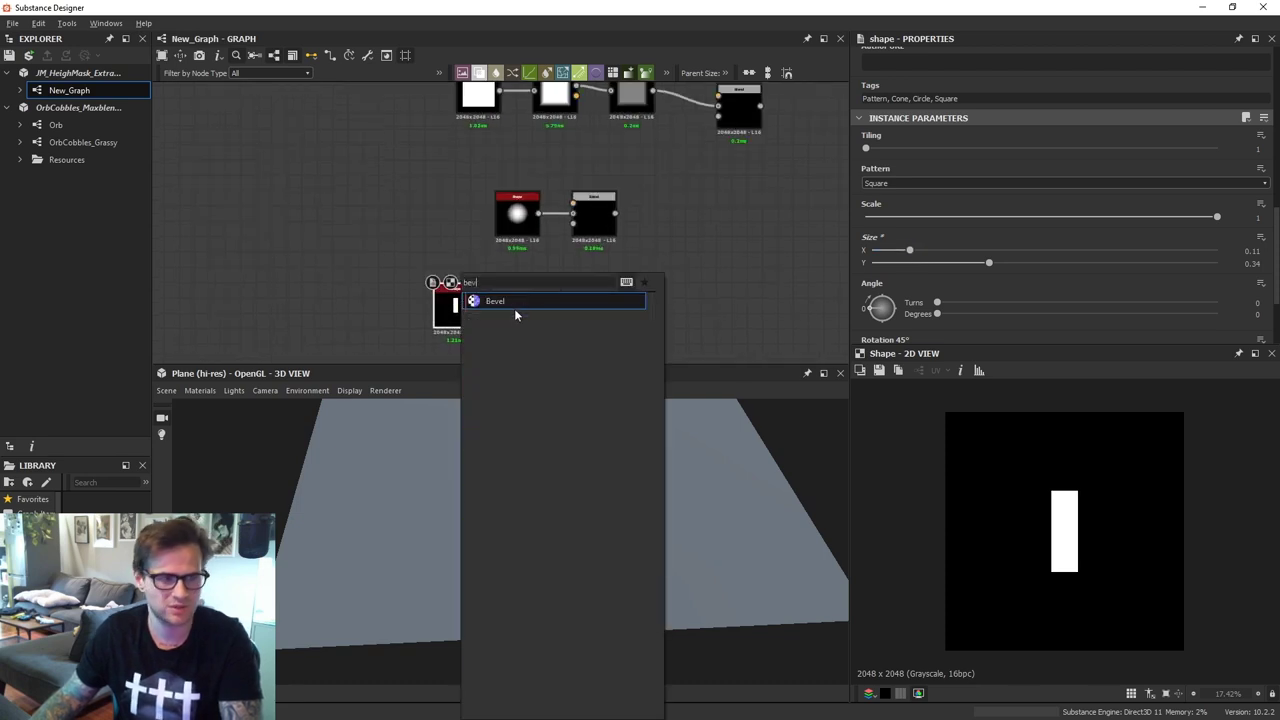
{"action": "key", "text": "Return"}
{"action": "scroll", "coordinate": [501, 302], "scroll_direction": "up", "scroll_amount": 1}
{"action": "left_click_drag", "start_coordinate": [1103, 150], "coordinate": [1033, 150]}
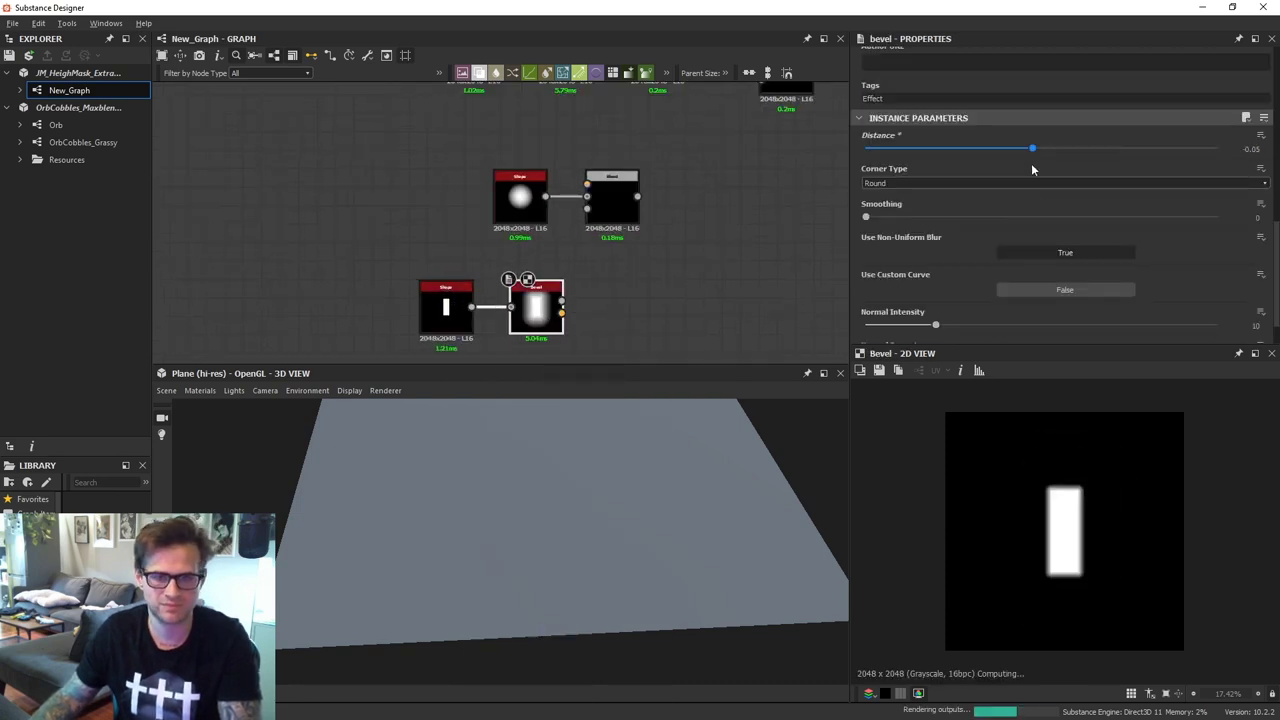
Feed the bar's Bevel into a new Transformation 2D placed beneath it and rotate the bar by 90 degrees
{"action": "middle_click_drag", "start_coordinate": [585, 360], "coordinate": [607, 301]}
{"action": "key", "text": "space"}
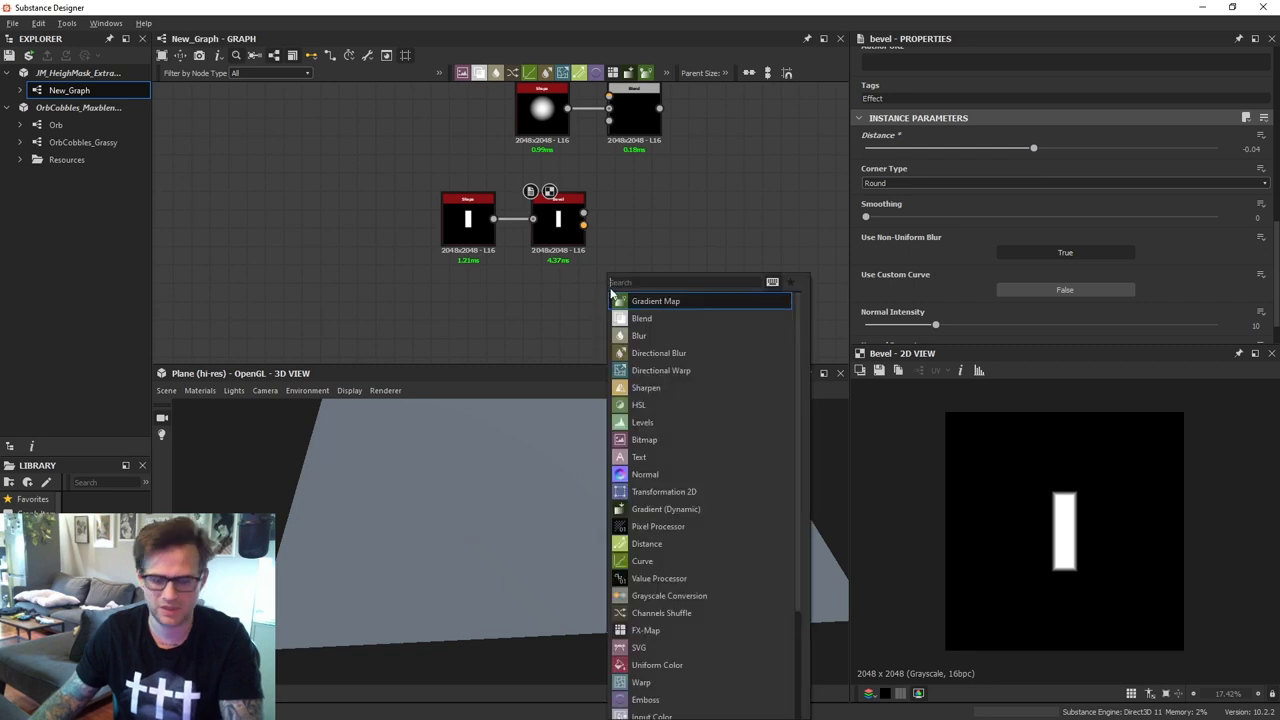
{"action": "type", "text": "transform"}
{"action": "key", "text": "Return"}
{"action": "left_click_drag", "start_coordinate": [605, 295], "coordinate": [550, 292]}
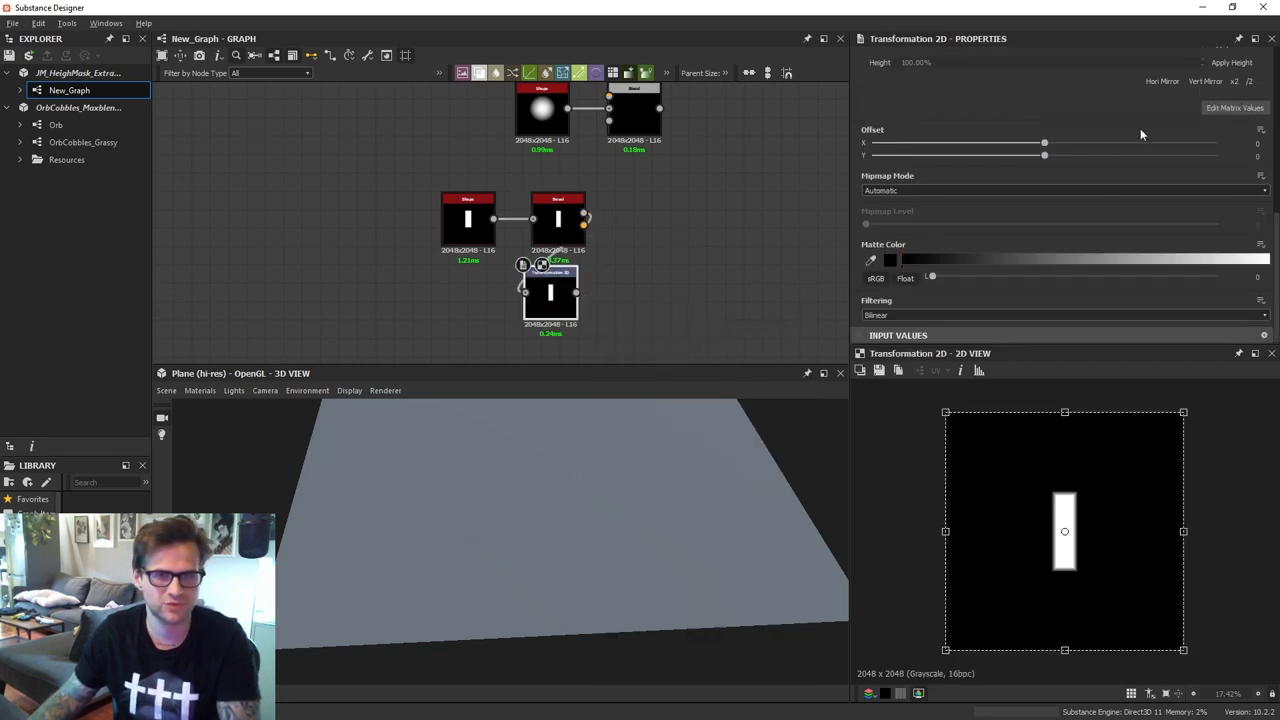
{"action": "scroll", "coordinate": [1225, 100], "scroll_direction": "up", "scroll_amount": 2}
{"action": "left_click", "coordinate": [1191, 88]}
Combine the Bevel and the rotated Transformation 2D into a cross using a new Blend in Max (Lighten) mode
{"action": "left_click", "coordinate": [670, 259]}
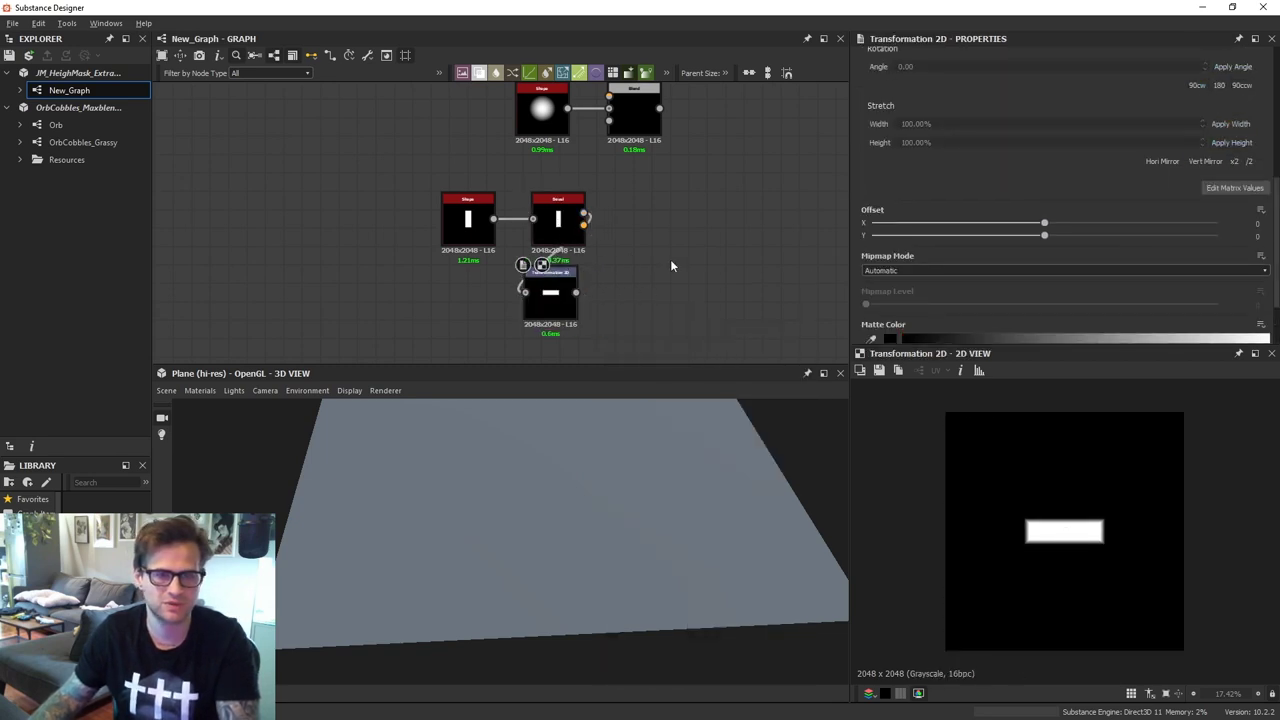
{"action": "key", "text": "space"}
{"action": "left_click", "coordinate": [707, 307]}
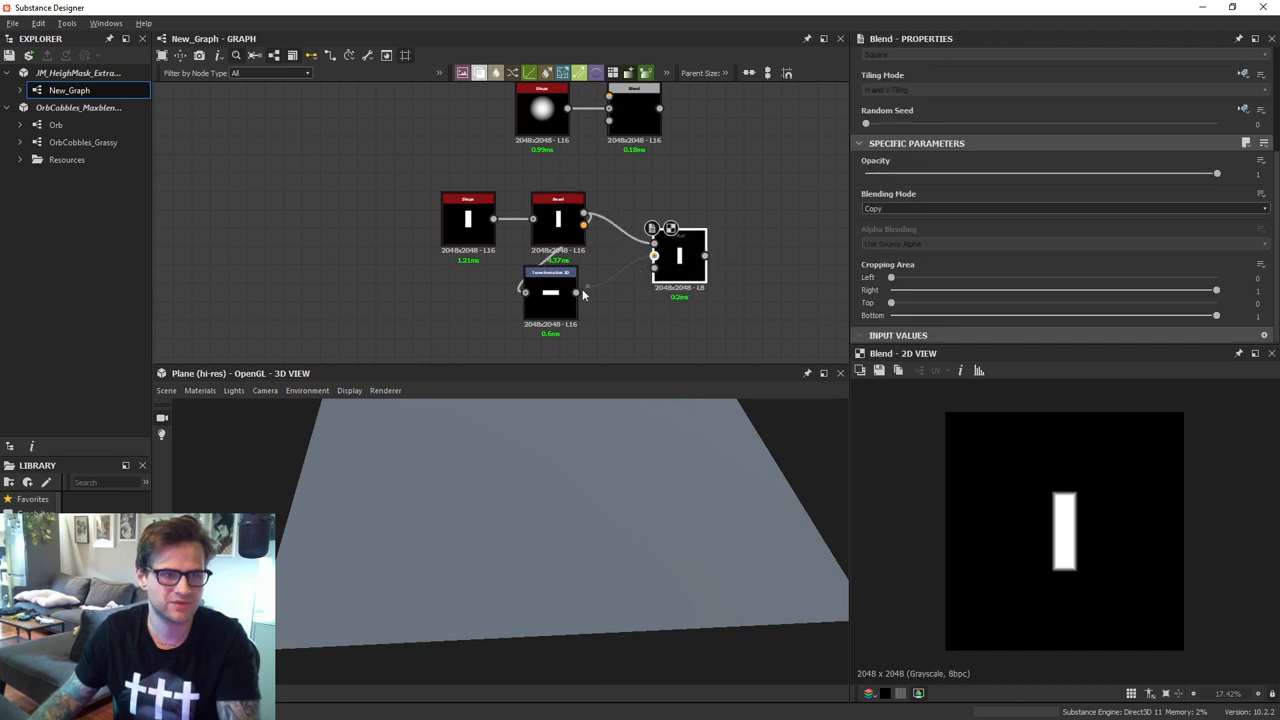
{"action": "left_click_drag", "start_coordinate": [576, 292], "coordinate": [654, 260]}
{"action": "left_click", "coordinate": [890, 208]}
{"action": "left_click", "coordinate": [918, 264]}
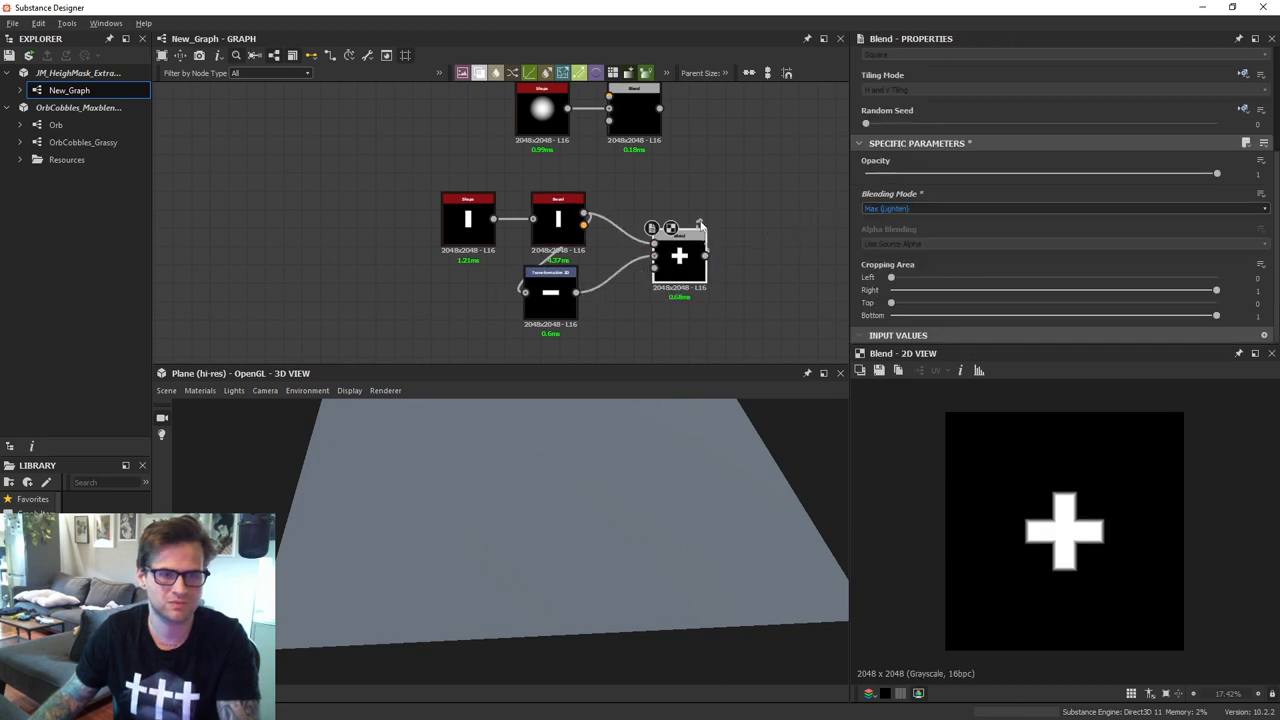
Feed the cross into the foreground of the Paraboloid's Blend, using Subtract mode at 0.1 Opacity
{"action": "middle_click_drag", "start_coordinate": [676, 146], "coordinate": [657, 204]}
{"action": "left_click_drag", "start_coordinate": [620, 172], "coordinate": [740, 172]}
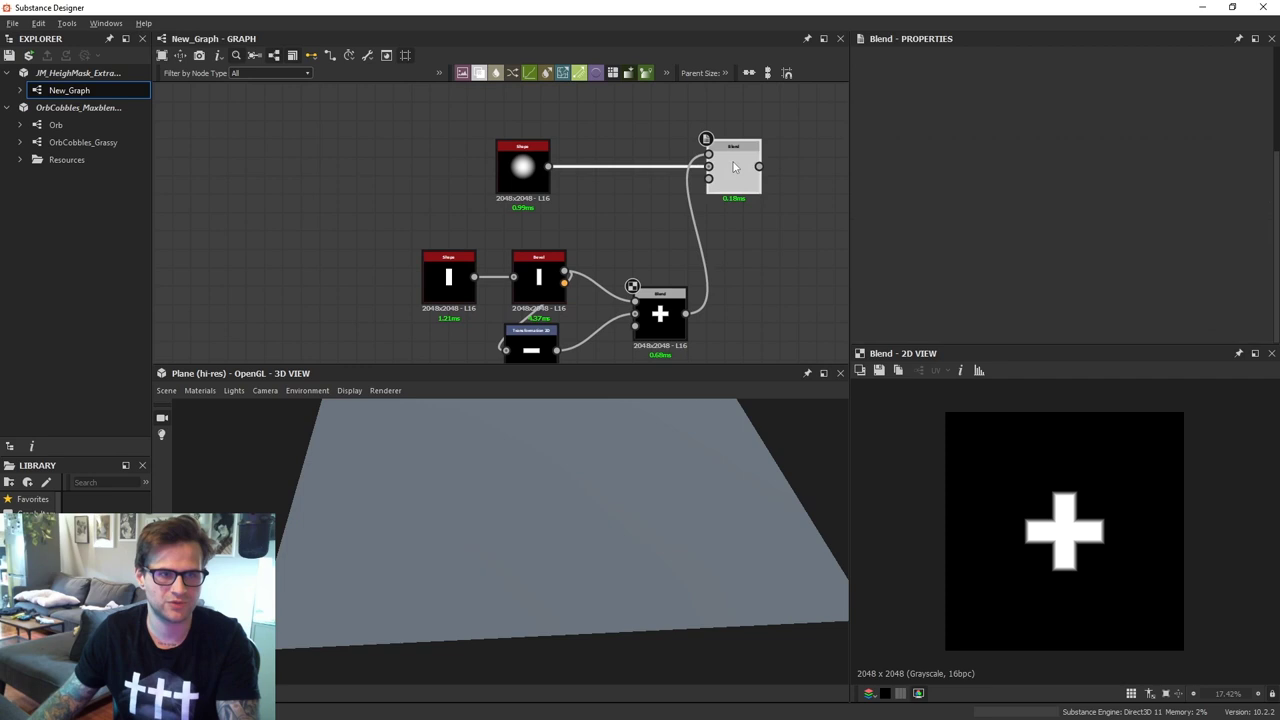
{"action": "left_click", "coordinate": [909, 206]}
{"action": "left_click", "coordinate": [898, 233]}
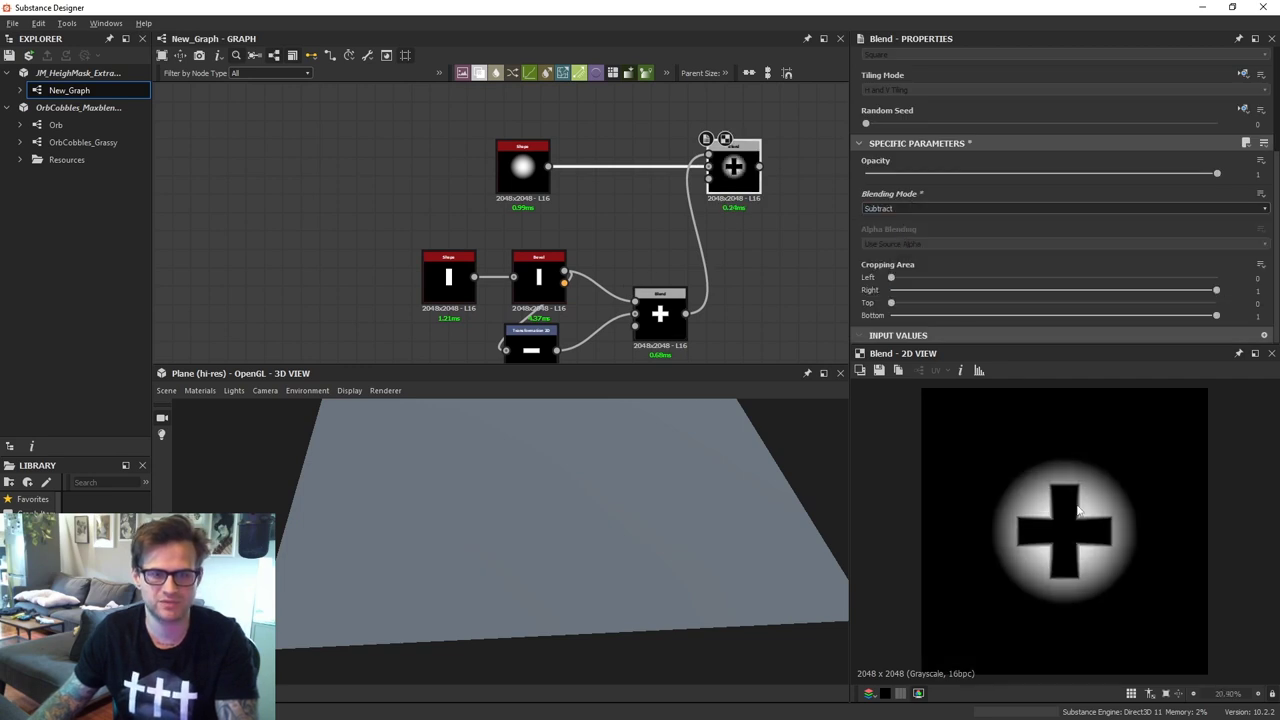
{"action": "scroll", "coordinate": [1078, 510], "scroll_direction": "up", "scroll_amount": 2}
{"action": "left_click_drag", "start_coordinate": [1080, 175], "coordinate": [906, 196]}
{"action": "scroll", "coordinate": [1085, 506], "scroll_direction": "down", "scroll_amount": 4}
Rearrange the nodes so the Shape, Bevel and Levels chain sits right of the Paraboloid-and-cross group, with the empty Blend at its end
{"action": "middle_click_drag", "start_coordinate": [698, 306], "coordinate": [569, 417]}
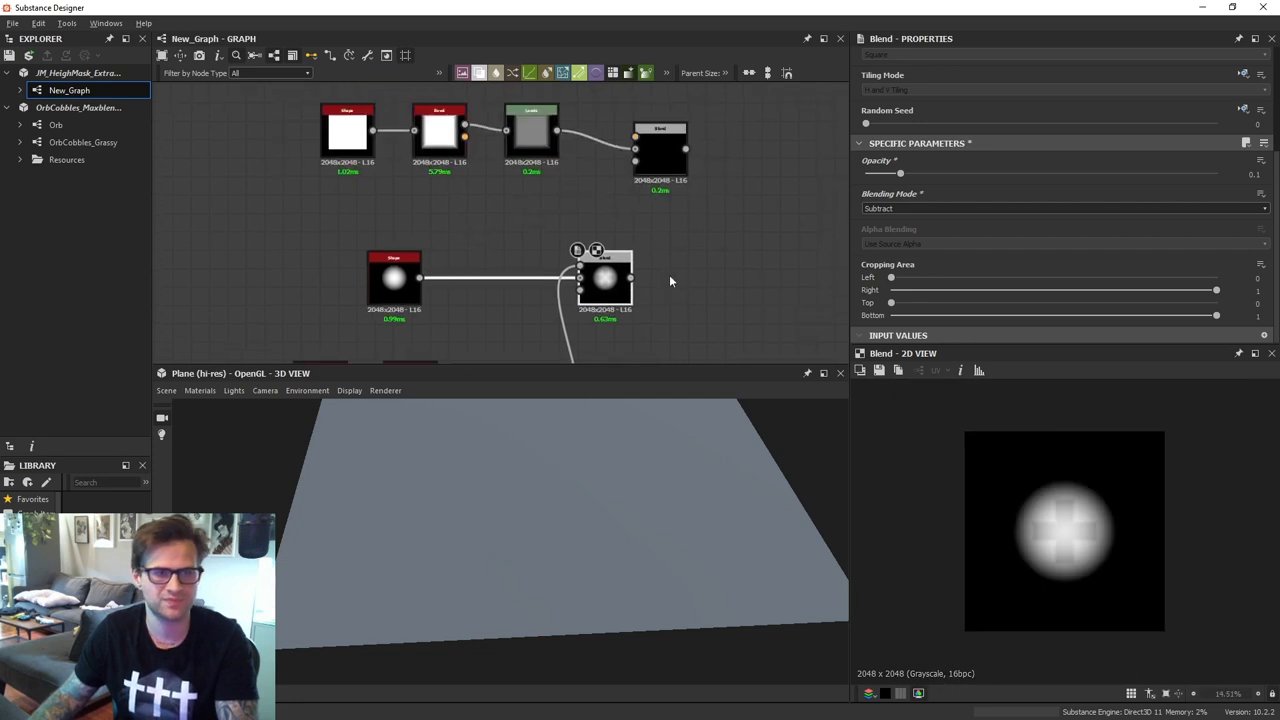
{"action": "mouse_move", "coordinate": [662, 158]}
{"action": "left_mouse_down"}
{"action": "mouse_move", "coordinate": [682, 150]}
{"action": "mouse_move", "coordinate": [671, 143]}
{"action": "left_mouse_up"}
{"action": "scroll", "coordinate": [671, 144], "scroll_direction": "down", "scroll_amount": 1}
{"action": "scroll", "coordinate": [671, 143], "scroll_direction": "down", "scroll_amount": 3}
{"action": "left_click_drag", "start_coordinate": [444, 185], "coordinate": [638, 279]}
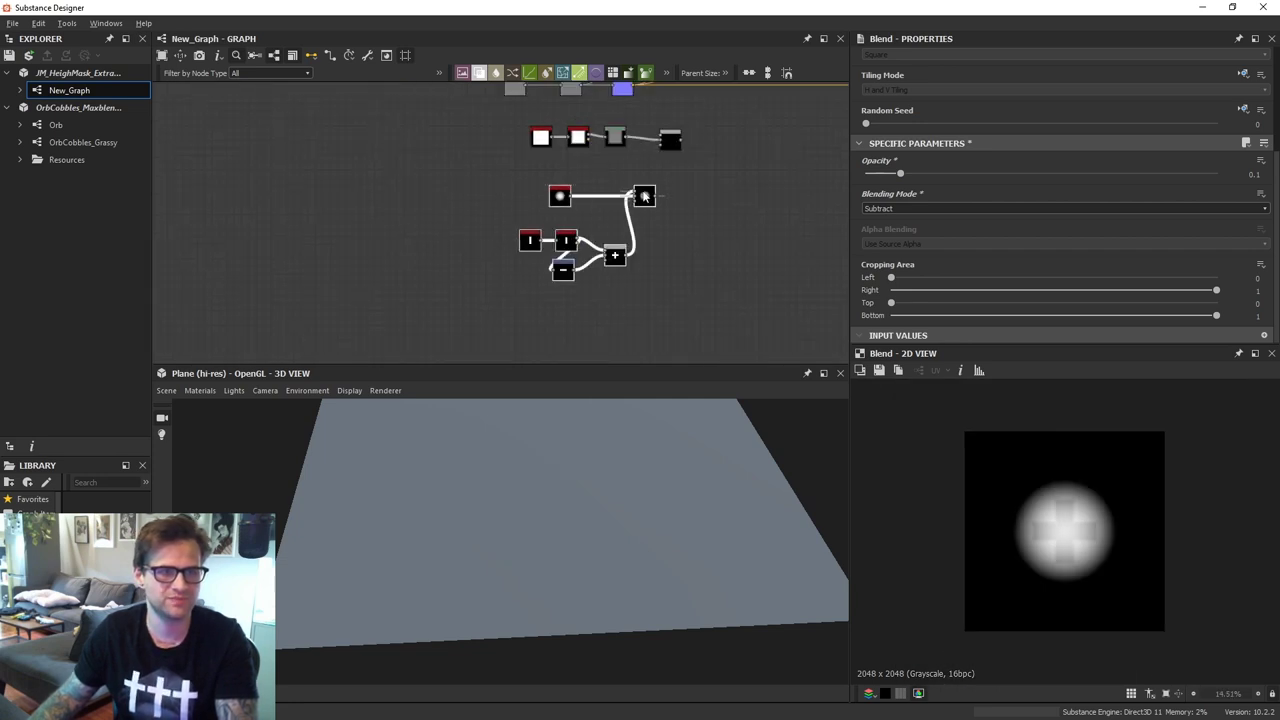
{"action": "left_click_drag", "start_coordinate": [647, 197], "coordinate": [550, 167]}
{"action": "left_click_drag", "start_coordinate": [541, 109], "coordinate": [624, 140]}
{"action": "left_click_drag", "start_coordinate": [621, 138], "coordinate": [646, 204]}
{"action": "left_click_drag", "start_coordinate": [670, 140], "coordinate": [703, 186]}
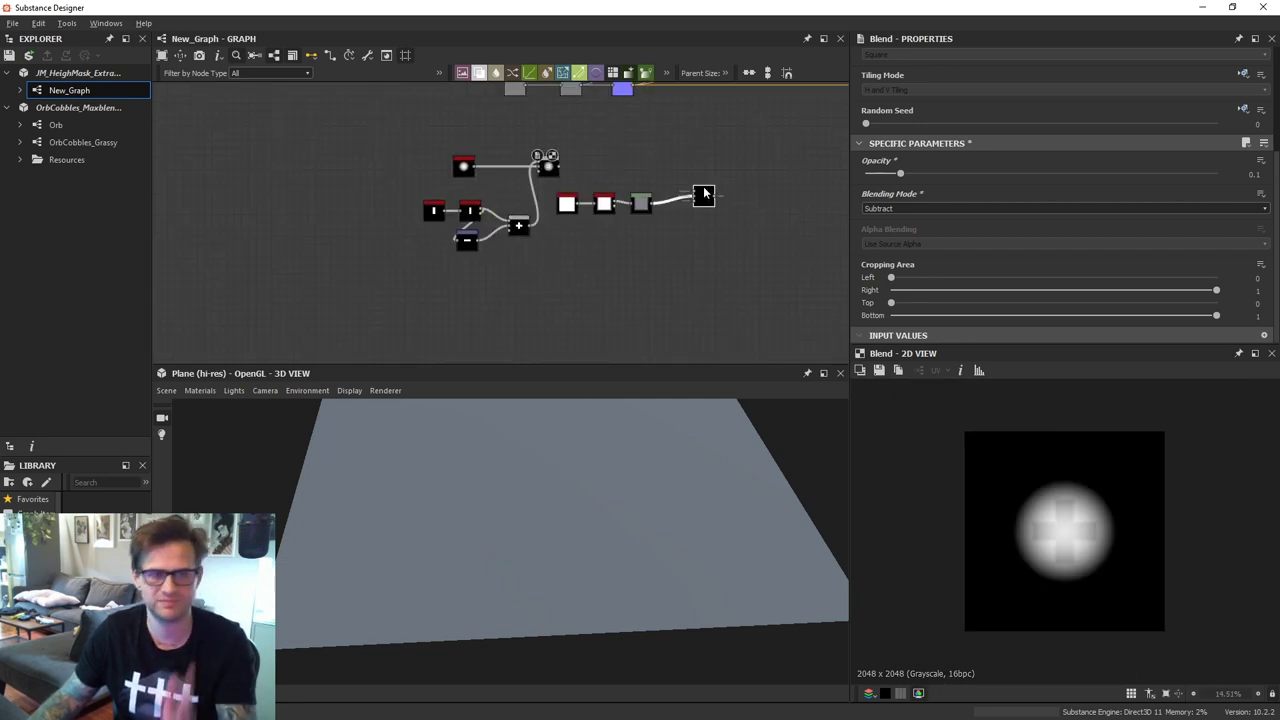
Feed the Paraboloid-and-cross Blend into the foreground of the final Blend and set its mode to Max (Lighten)
{"action": "left_click_drag", "start_coordinate": [402, 160], "coordinate": [533, 270]}
{"action": "scroll", "coordinate": [577, 183], "scroll_direction": "up", "scroll_amount": 1}
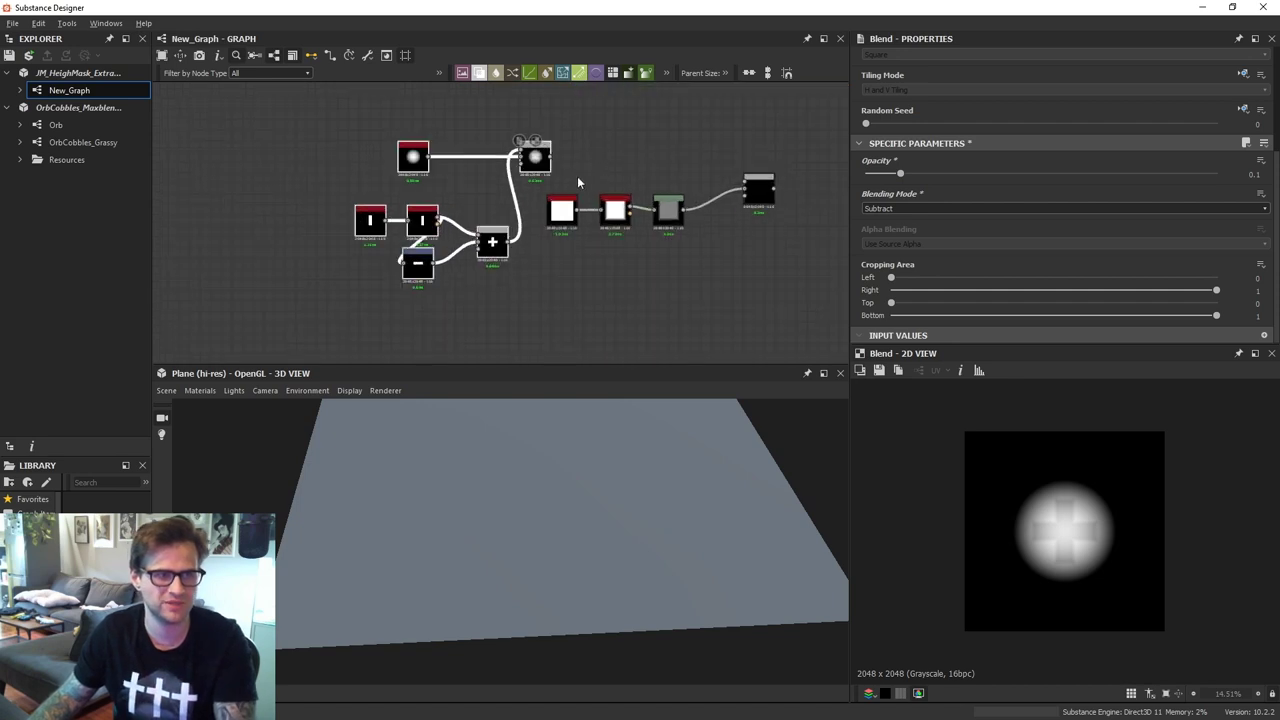
{"action": "left_click_drag", "start_coordinate": [549, 157], "coordinate": [756, 190]}
{"action": "middle_click_drag", "start_coordinate": [756, 190], "coordinate": [690, 200]}
{"action": "left_click_drag", "start_coordinate": [696, 192], "coordinate": [663, 179]}
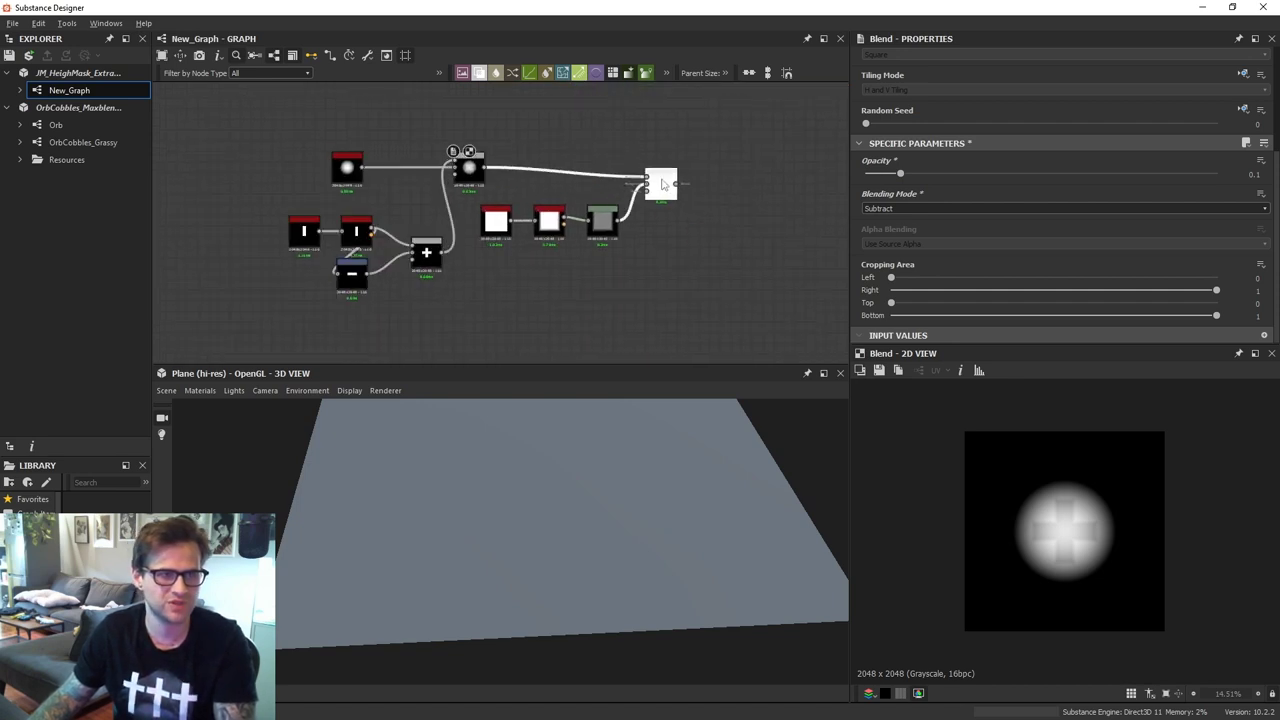
{"action": "left_click", "coordinate": [894, 208]}
{"action": "left_click", "coordinate": [898, 263]}
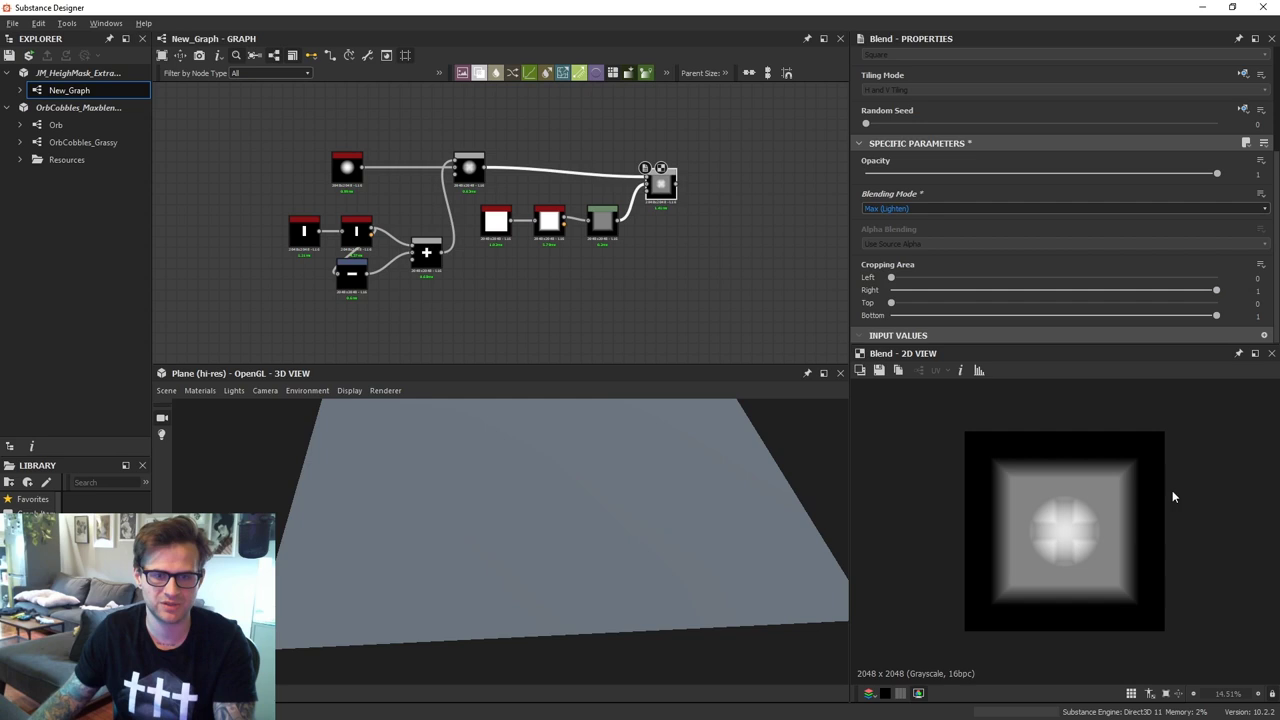
Set the Scale of the bar's Square Shape to 0.83
{"action": "scroll", "coordinate": [1172, 490], "scroll_direction": "up", "scroll_amount": 2}
{"action": "scroll", "coordinate": [489, 206], "scroll_direction": "up", "scroll_amount": 3}
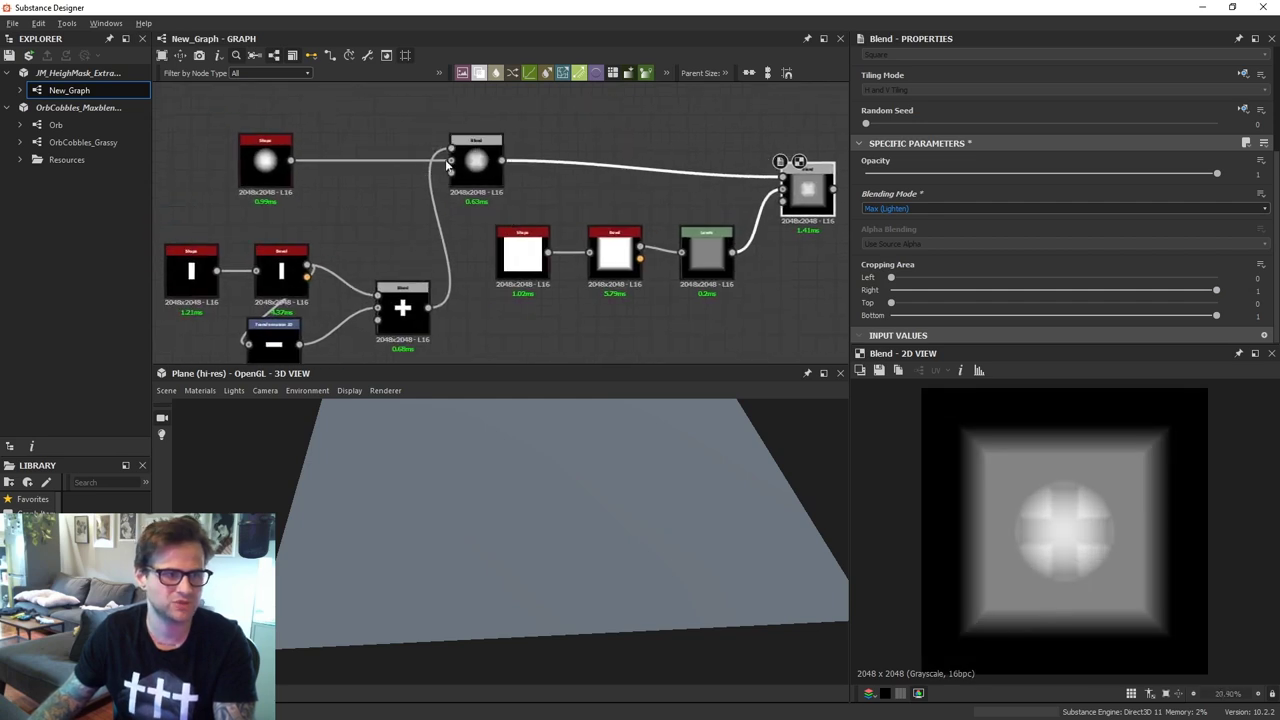
{"action": "middle_click_drag", "start_coordinate": [367, 273], "coordinate": [409, 256]}
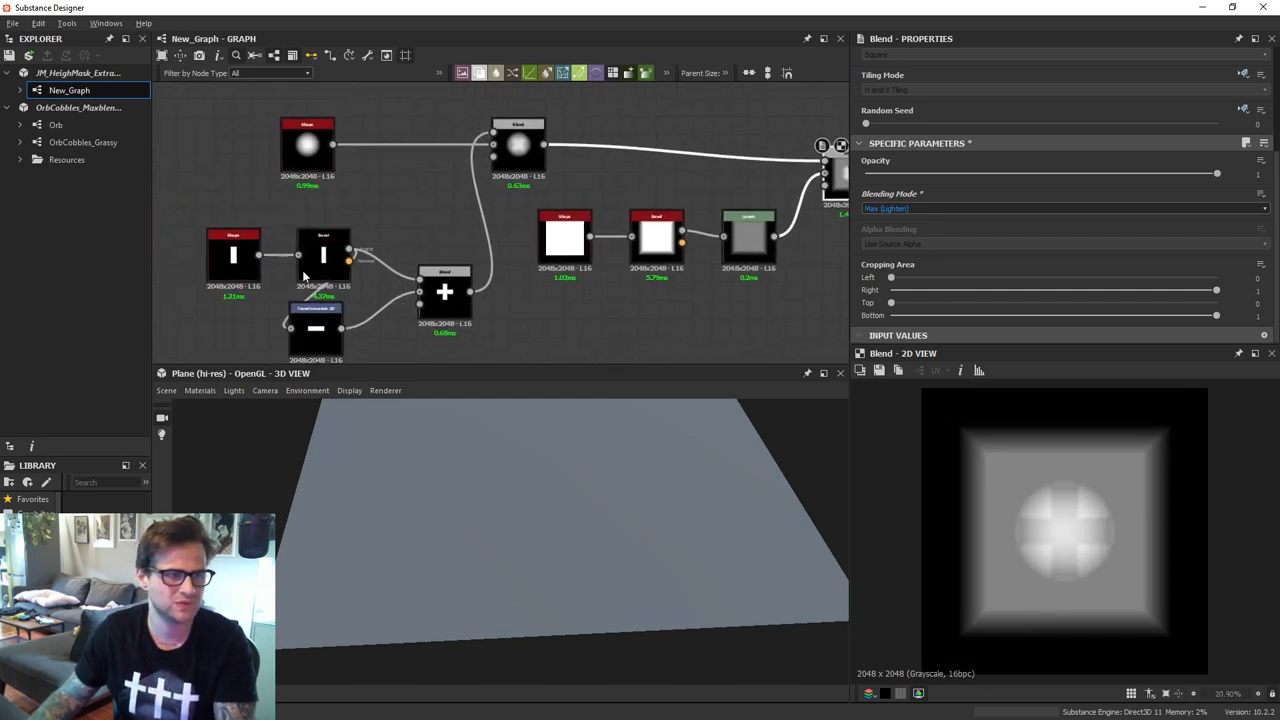
{"action": "middle_click_drag", "start_coordinate": [306, 277], "coordinate": [320, 273]}
{"action": "left_click", "coordinate": [249, 257]}
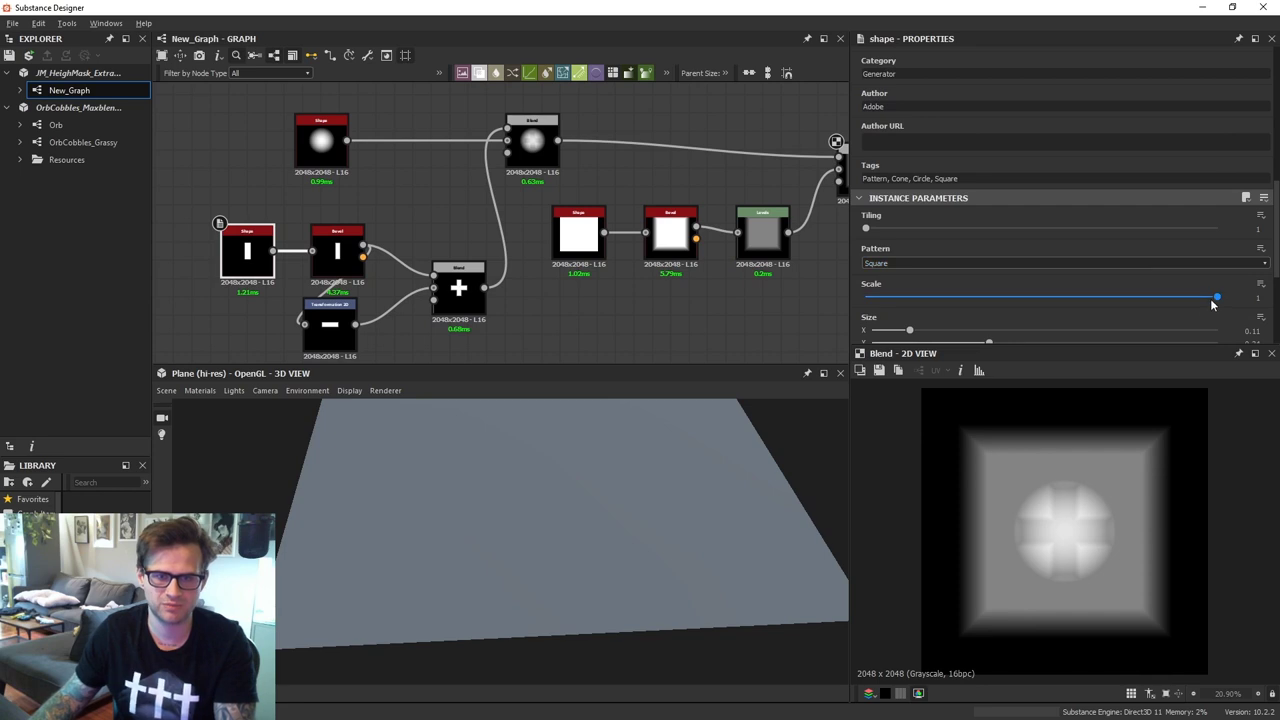
{"action": "left_click_drag", "start_coordinate": [1212, 304], "coordinate": [1167, 313]}
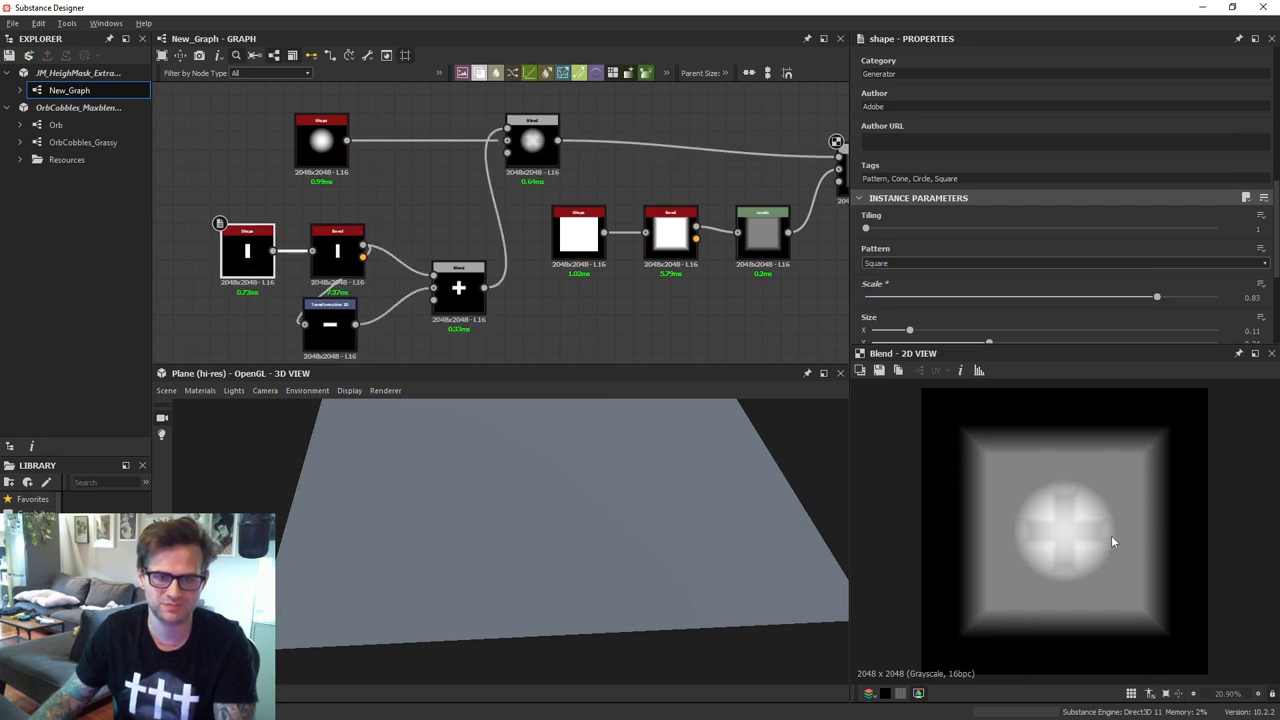
Set the Opacity of the Subtract Blend to 0.06 and preview the final Max (Lighten) Blend
{"action": "scroll", "coordinate": [1111, 535], "scroll_direction": "down", "scroll_amount": 3}
{"action": "middle_click_drag", "start_coordinate": [618, 174], "coordinate": [583, 209]}
{"action": "left_click", "coordinate": [481, 163]}
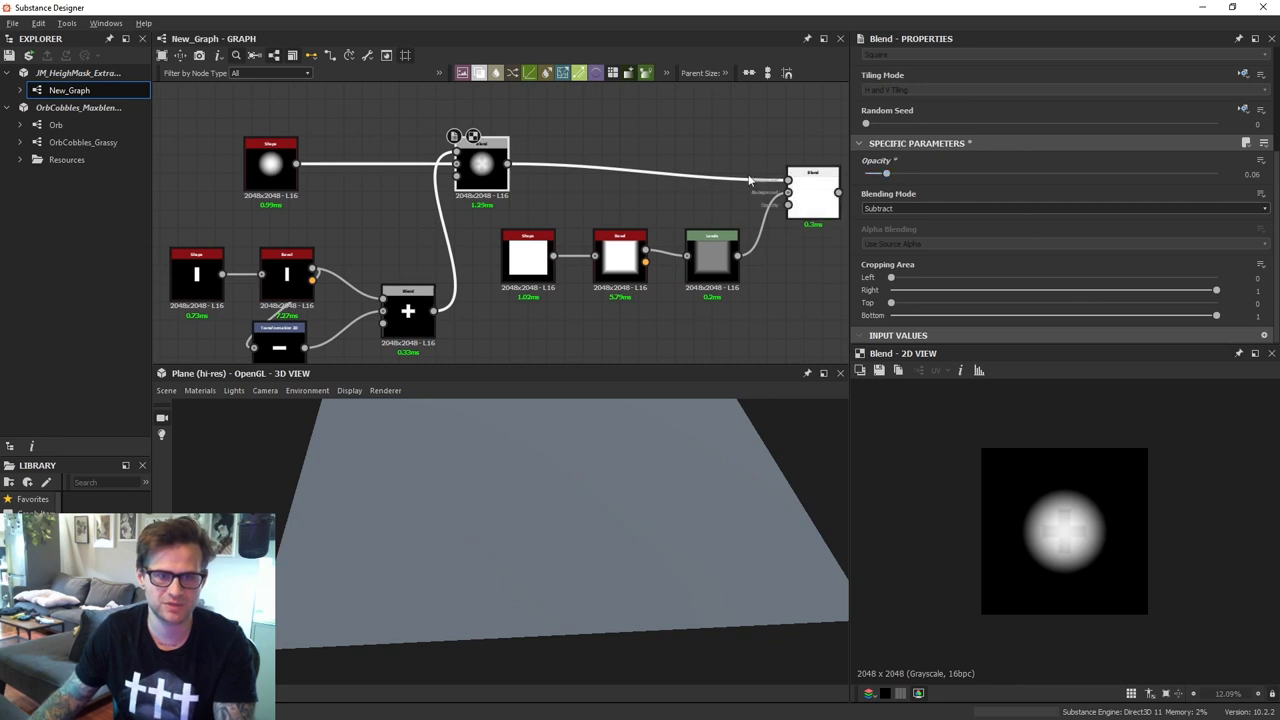
{"action": "middle_click_drag", "start_coordinate": [765, 182], "coordinate": [600, 294]}
{"action": "left_click", "coordinate": [728, 259]}
{"action": "scroll", "coordinate": [1060, 522], "scroll_direction": "up", "scroll_amount": 4}
{"action": "scroll", "coordinate": [658, 298], "scroll_direction": "down", "scroll_amount": 2}
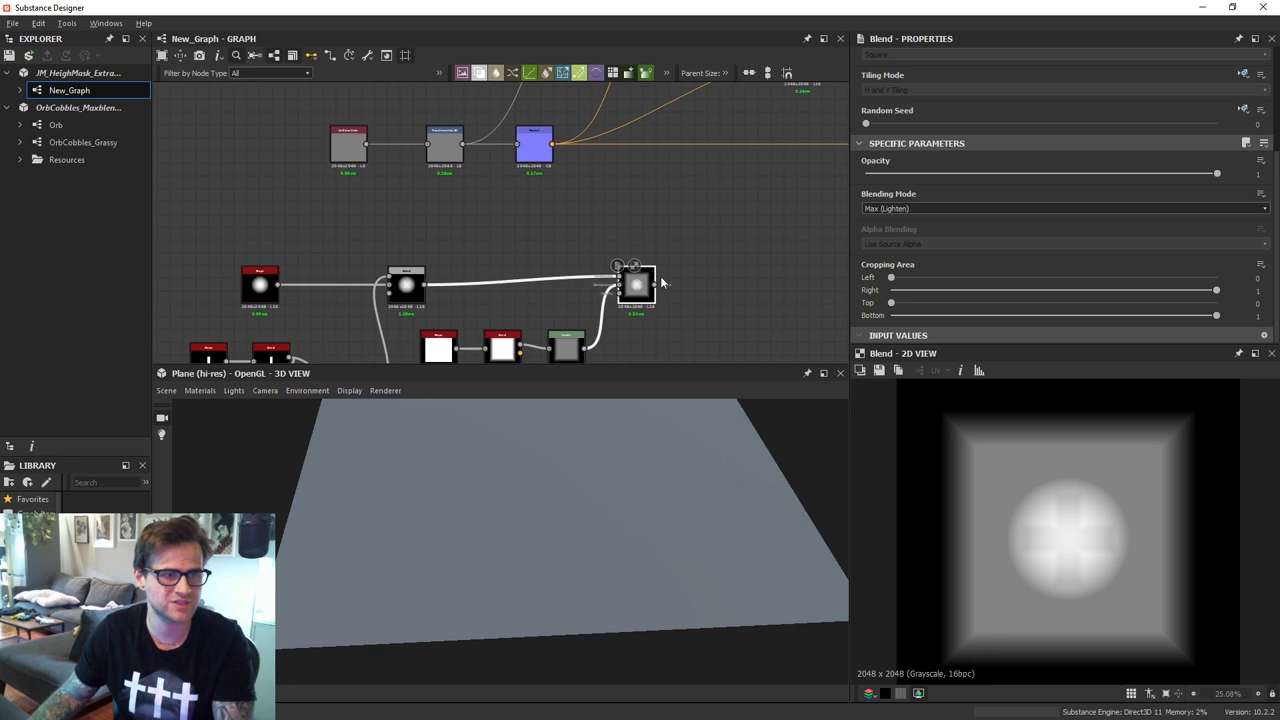
Transfer the outgoing links of the old Transformation 2D to the final Blend and delete the two unused grey height nodes
{"action": "left_click_drag", "start_coordinate": [657, 302], "coordinate": [687, 319]}
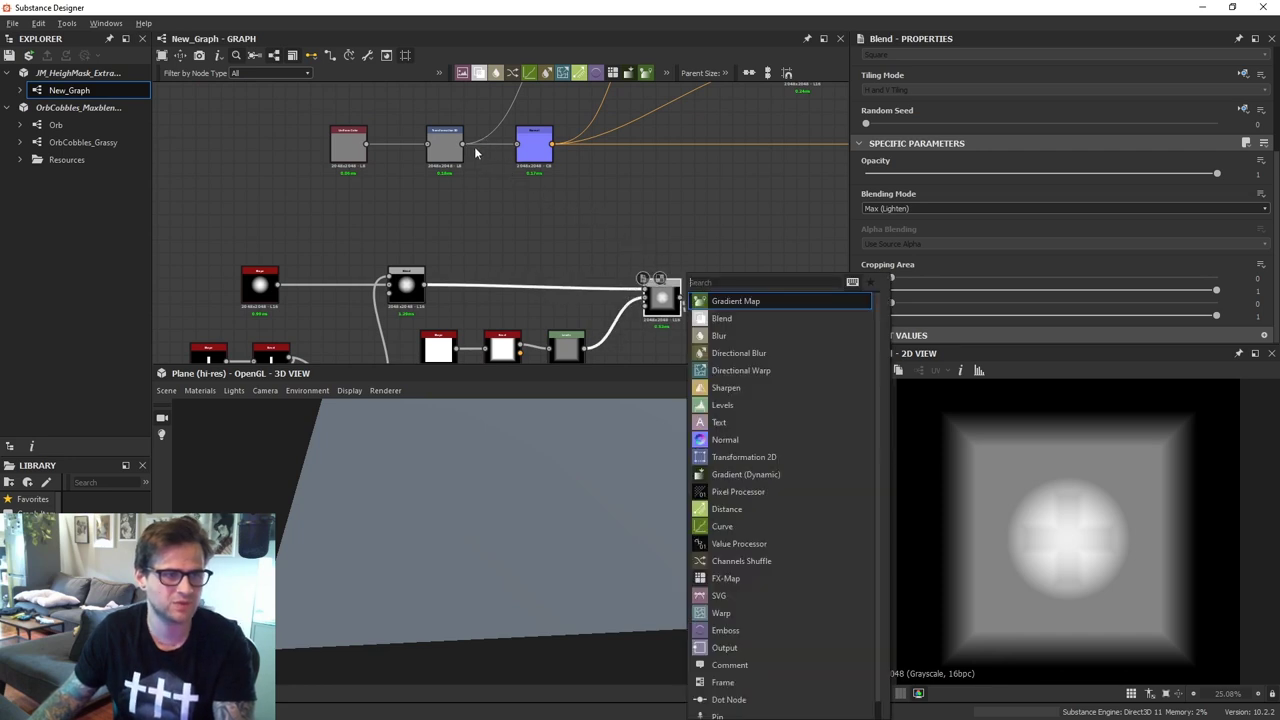
{"action": "left_click", "coordinate": [474, 149]}
{"action": "left_click_drag", "start_coordinate": [463, 145], "coordinate": [680, 298], "text": "shift"}
{"action": "middle_click_drag", "start_coordinate": [620, 196], "coordinate": [646, 207]}
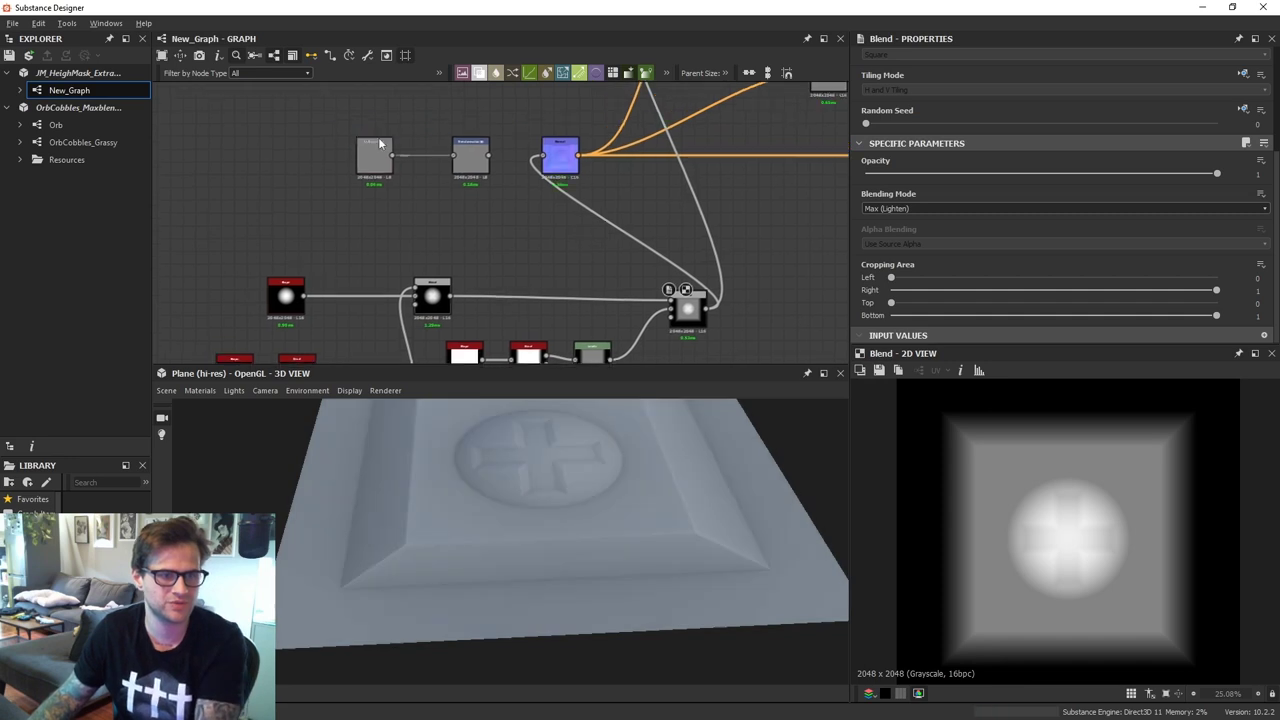
{"action": "left_click_drag", "start_coordinate": [333, 113], "coordinate": [492, 183]}
{"action": "key", "text": "Delete"}
{"action": "left_click_drag", "start_coordinate": [585, 425], "coordinate": [600, 455]}
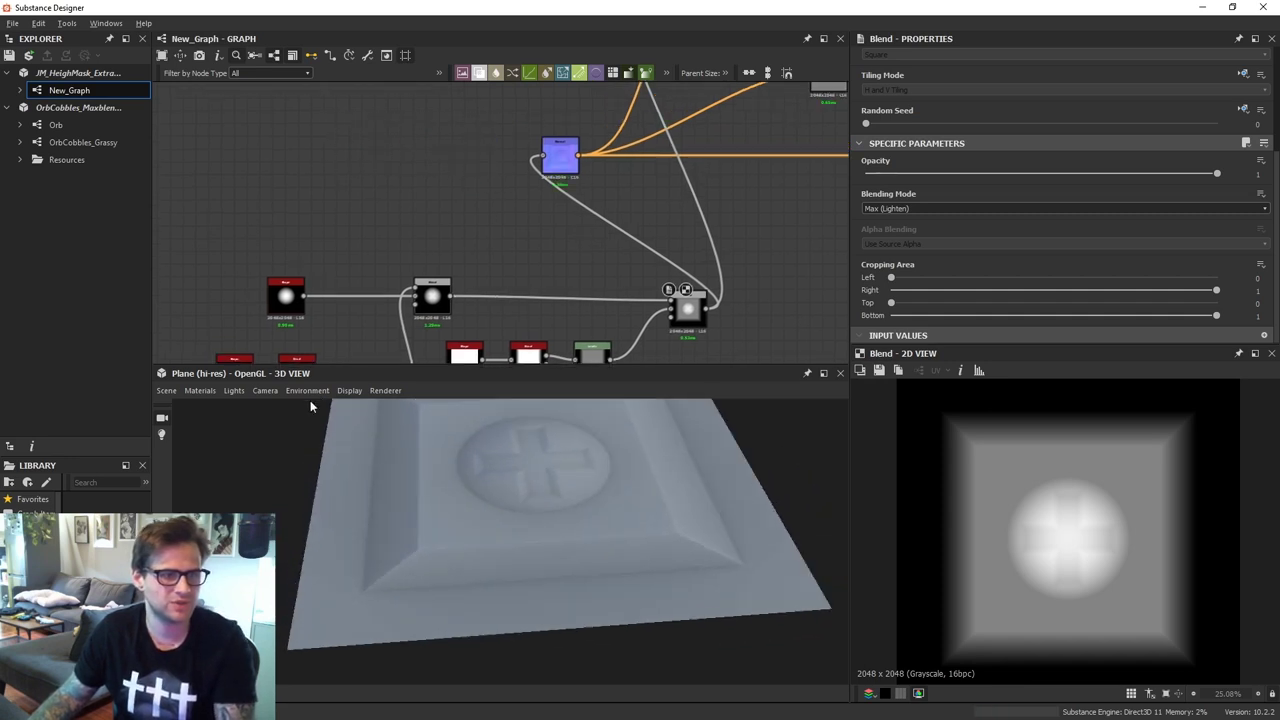
Open the Default material's Tessellation properties for the 3D view and set the height Scale to 3.71
{"action": "left_click", "coordinate": [199, 390]}
{"action": "mouse_move", "coordinate": [208, 409]}
{"action": "mouse_move", "coordinate": [327, 475]}
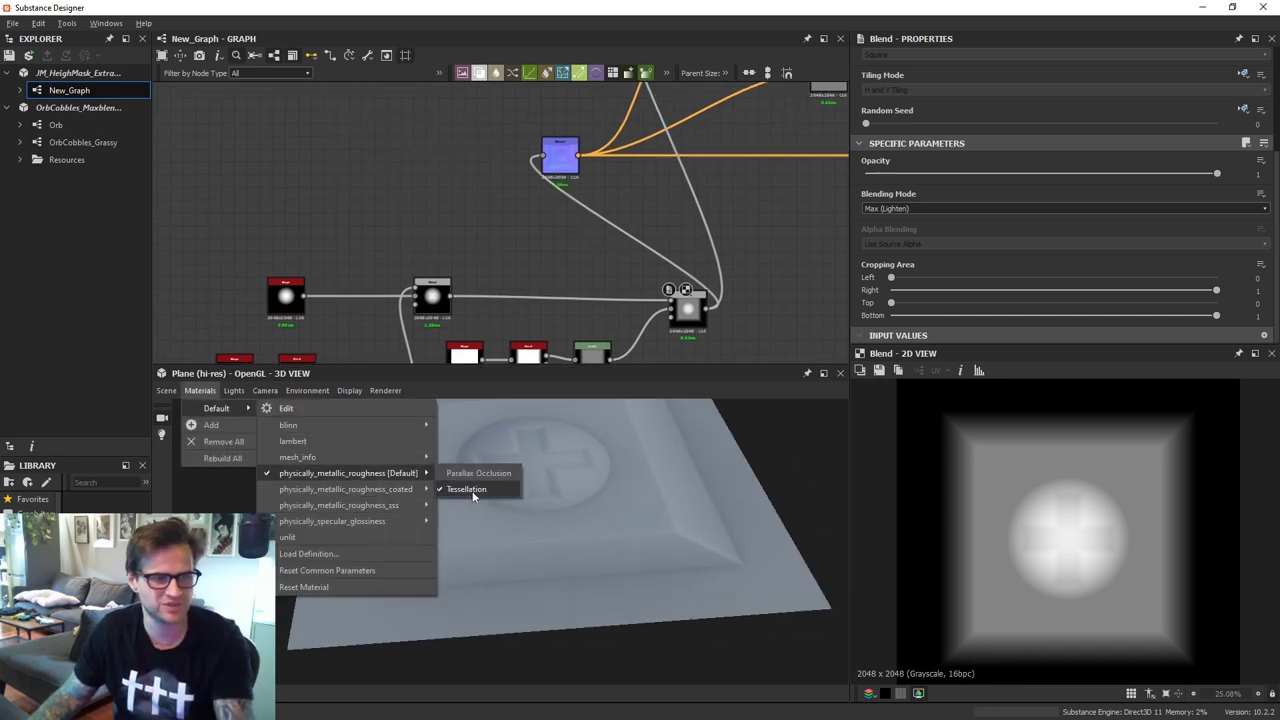
{"action": "left_click", "coordinate": [472, 490]}
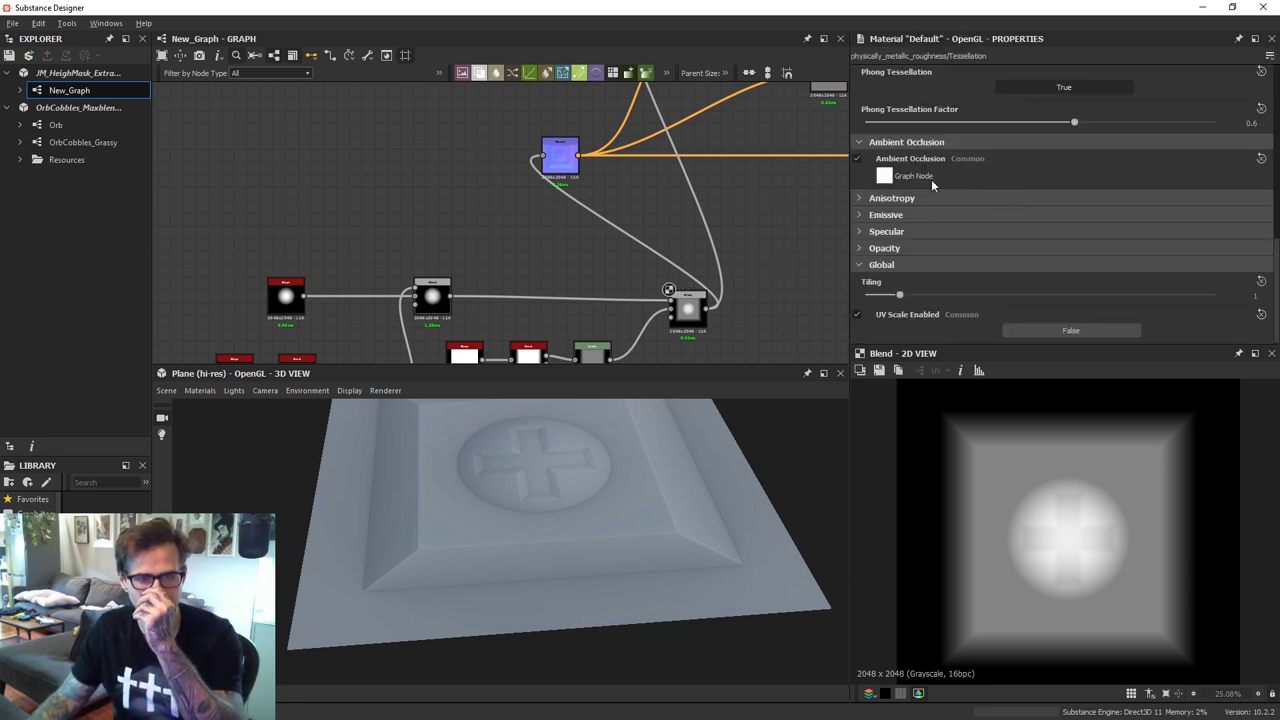
{"action": "scroll", "coordinate": [1043, 150], "scroll_direction": "up", "scroll_amount": 2}
{"action": "scroll", "coordinate": [1043, 152], "scroll_direction": "up", "scroll_amount": 4}
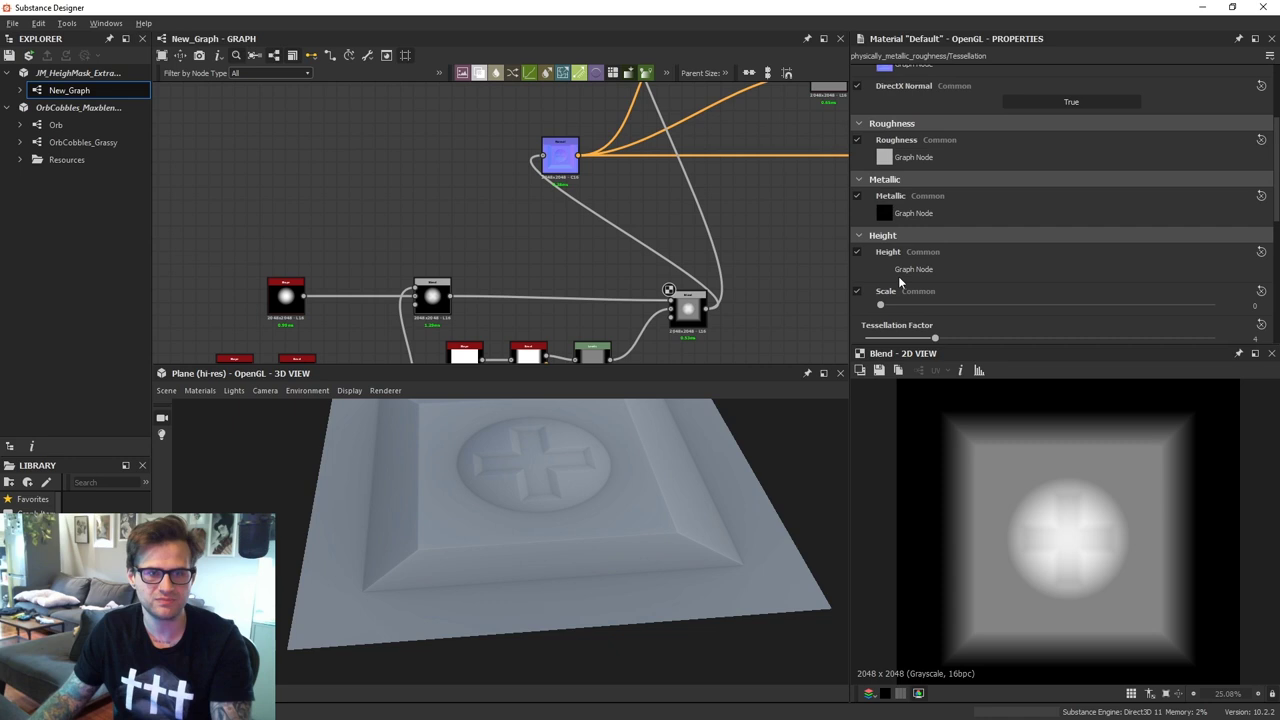
{"action": "left_click_drag", "start_coordinate": [915, 305], "coordinate": [1009, 309]}
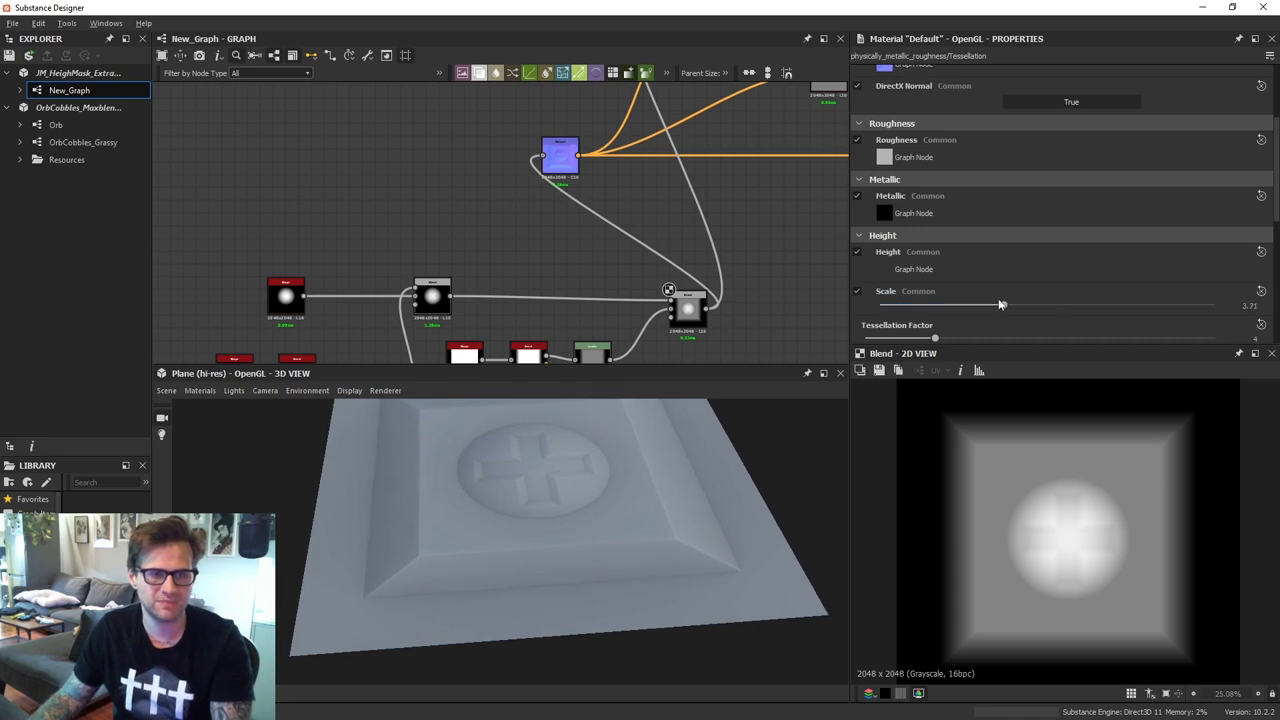
Connect the final Blend to the Height output in place of the Uniform Color
{"action": "scroll", "coordinate": [667, 184], "scroll_direction": "down", "scroll_amount": 2}
{"action": "middle_click_drag", "start_coordinate": [667, 184], "coordinate": [414, 266]}
{"action": "middle_click_drag", "start_coordinate": [679, 262], "coordinate": [697, 204]}
{"action": "scroll", "coordinate": [492, 189], "scroll_direction": "down", "scroll_amount": 1}
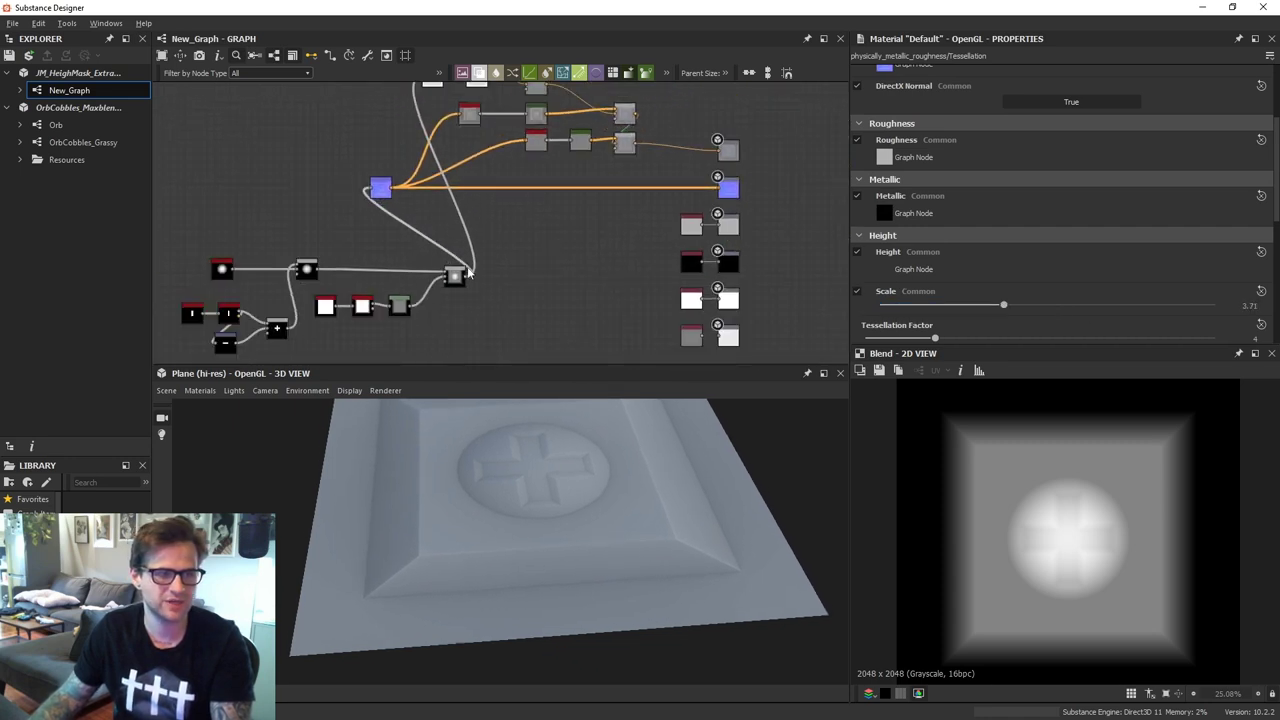
{"action": "scroll", "coordinate": [716, 339], "scroll_direction": "up", "scroll_amount": 4}
{"action": "left_click_drag", "start_coordinate": [464, 276], "coordinate": [722, 332]}
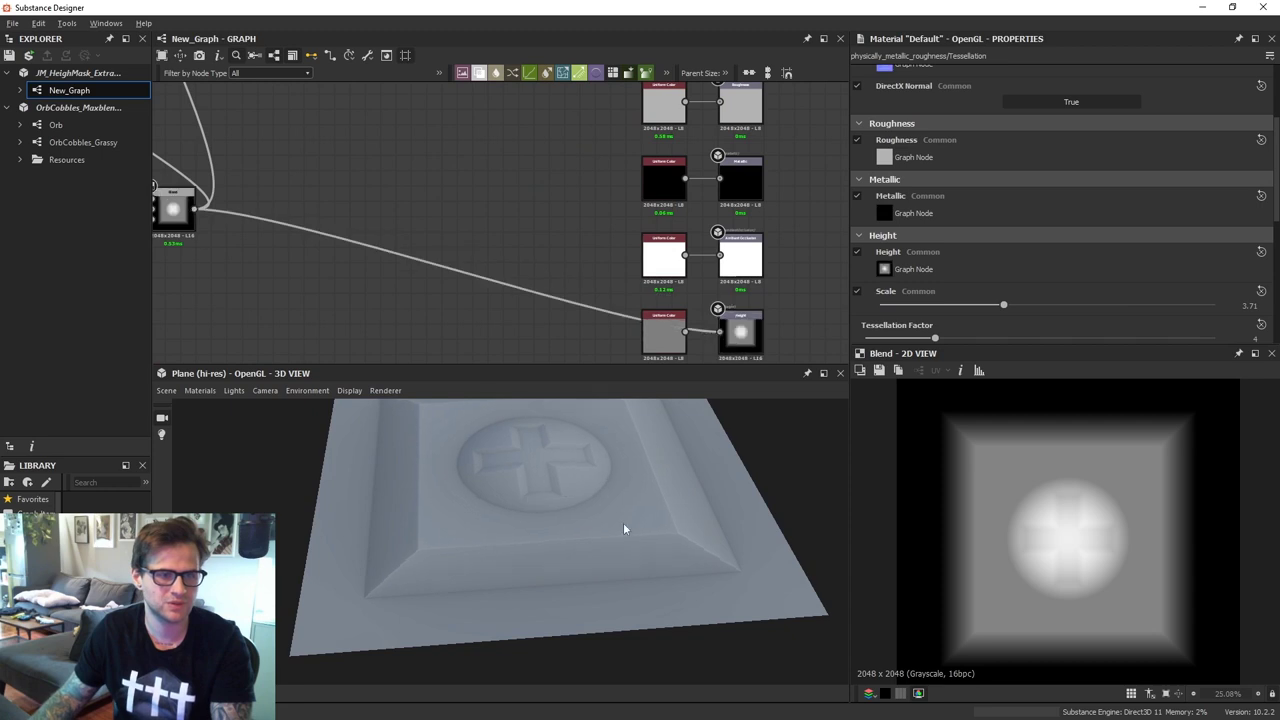
{"action": "left_click_drag", "start_coordinate": [623, 522], "coordinate": [626, 490]}
{"action": "scroll", "coordinate": [626, 490], "scroll_direction": "down", "scroll_amount": 1}
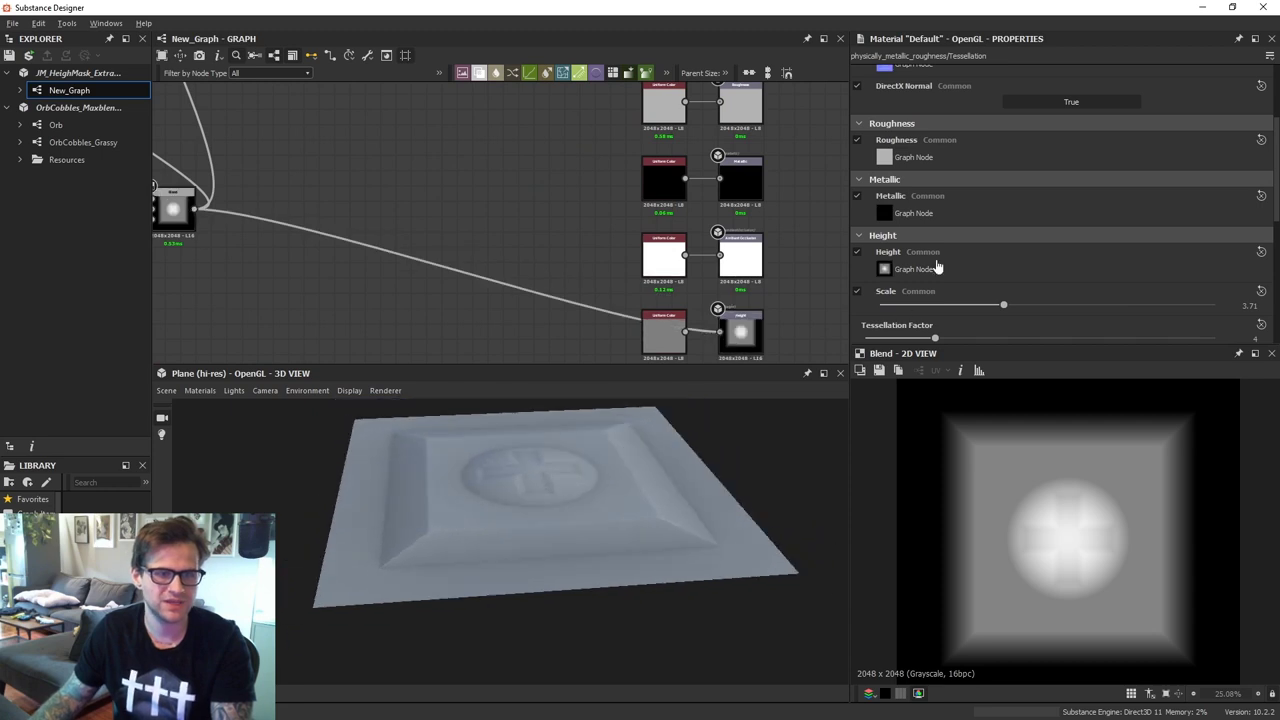
Try height Scale values of 10 and 2 on the material, and settle on 20
{"action": "double_click", "coordinate": [1028, 309]}
{"action": "type", "text": "10"}
{"action": "key", "text": "Return"}
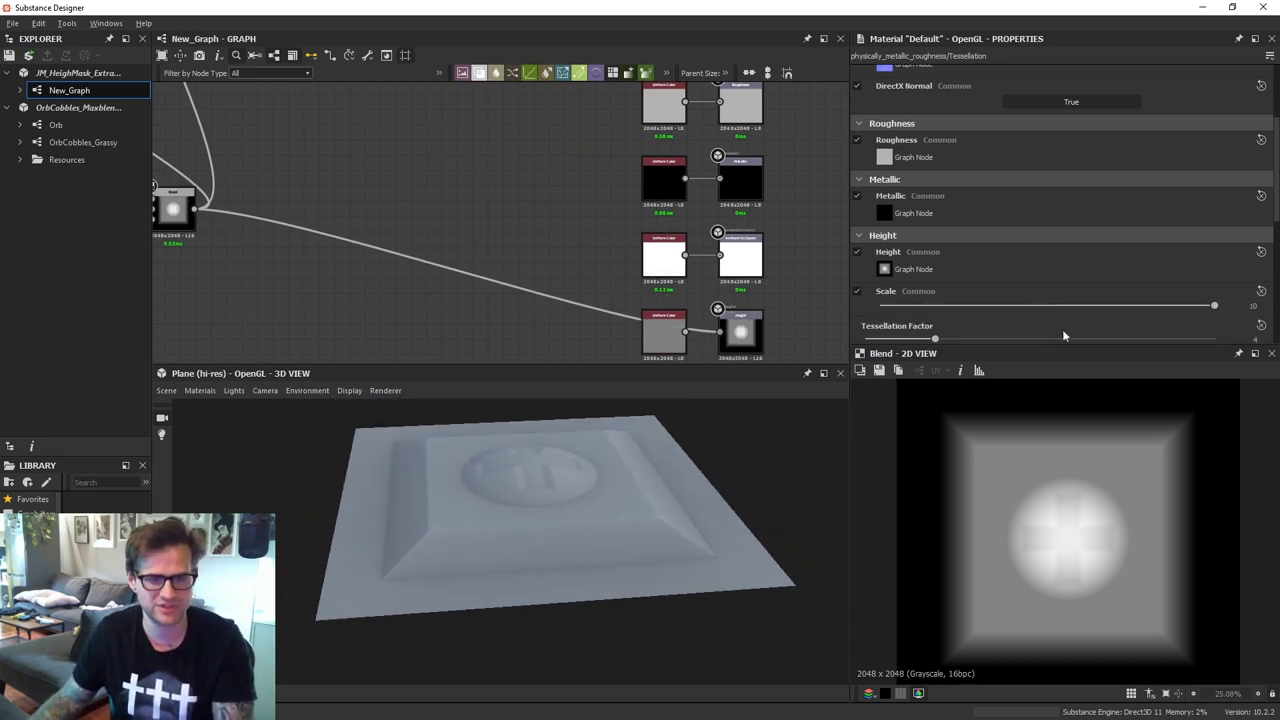
{"action": "type", "text": "2"}
{"action": "key", "text": "Return"}
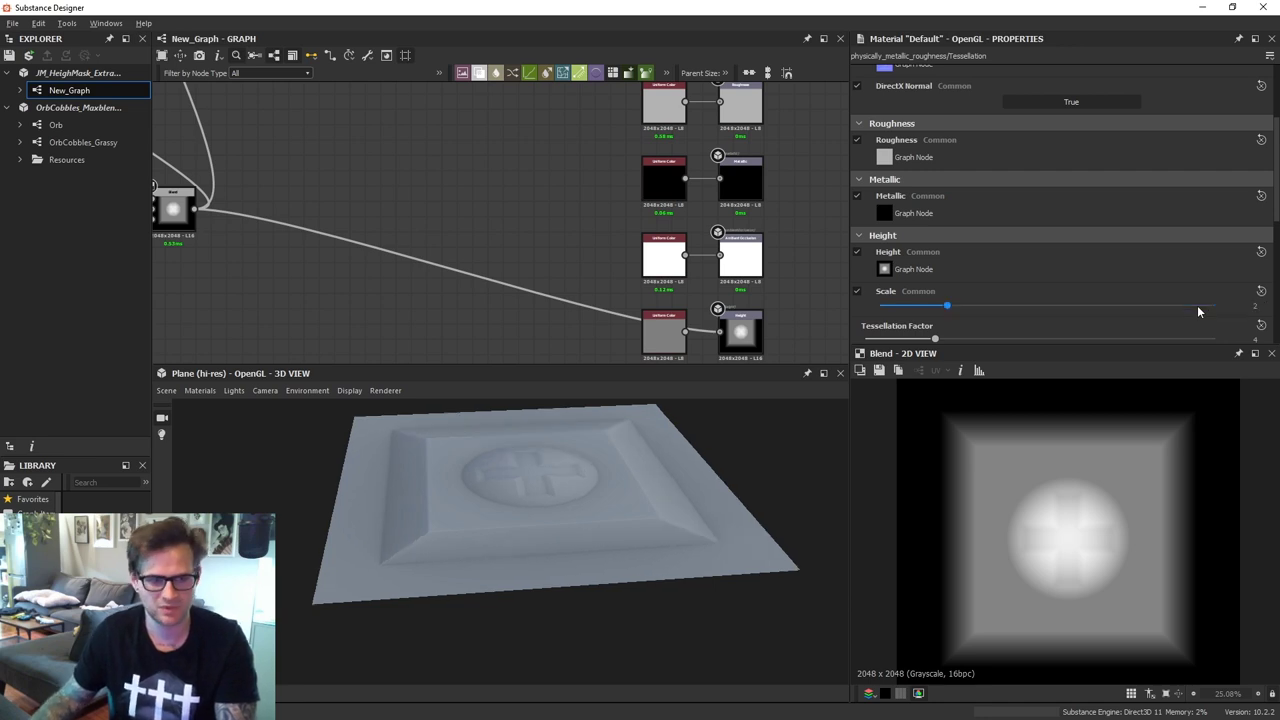
{"action": "type", "text": "20"}
{"action": "key", "text": "Return"}
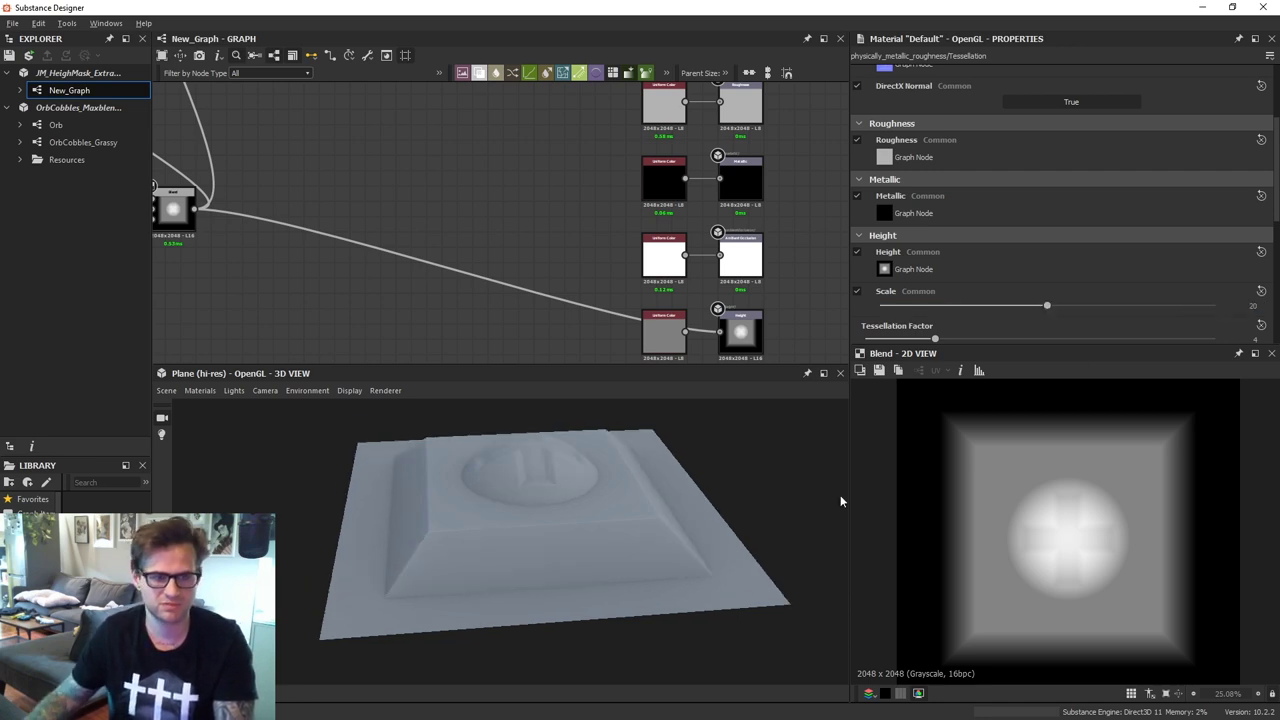
Change the final Blend to Add (Linear Dodge) mode with an Opacity of 0.48
{"action": "left_click_drag", "start_coordinate": [520, 468], "coordinate": [580, 492]}
{"action": "middle_click_drag", "start_coordinate": [322, 297], "coordinate": [516, 274]}
{"action": "left_click", "coordinate": [368, 188]}
{"action": "middle_click_drag", "start_coordinate": [480, 206], "coordinate": [731, 258]}
{"action": "scroll", "coordinate": [945, 244], "scroll_direction": "down", "scroll_amount": 3}
{"action": "left_click", "coordinate": [895, 208]}
{"action": "left_click", "coordinate": [894, 229]}
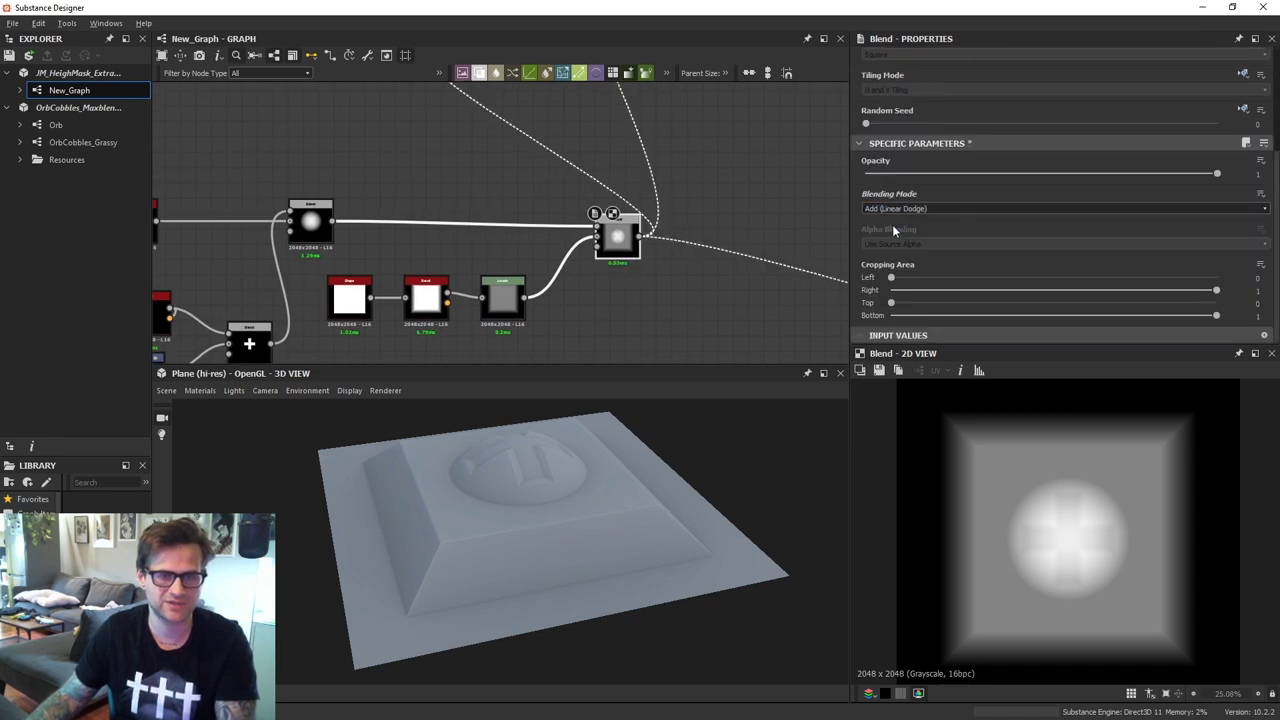
{"action": "left_click", "coordinate": [1048, 174]}
{"action": "mouse_move", "coordinate": [1020, 174]}
{"action": "left_mouse_down"}
{"action": "mouse_move", "coordinate": [880, 173]}
{"action": "mouse_move", "coordinate": [1035, 179]}
{"action": "left_mouse_up"}
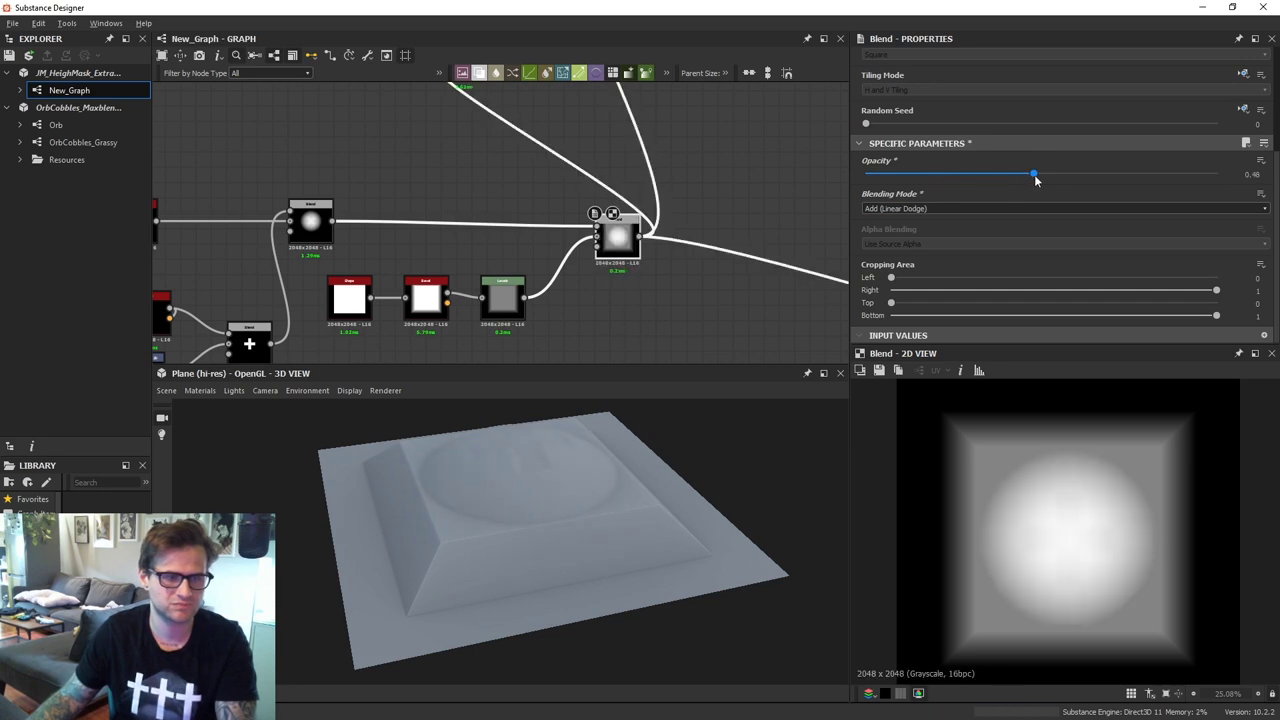
Set the Paraboloid Shape's Scale to 0.44 and inspect the dome on the 3D plane from several angles
{"action": "middle_click_drag", "start_coordinate": [309, 246], "coordinate": [452, 243]}
{"action": "left_click", "coordinate": [282, 222]}
{"action": "scroll", "coordinate": [1139, 230], "scroll_direction": "down", "scroll_amount": 5}
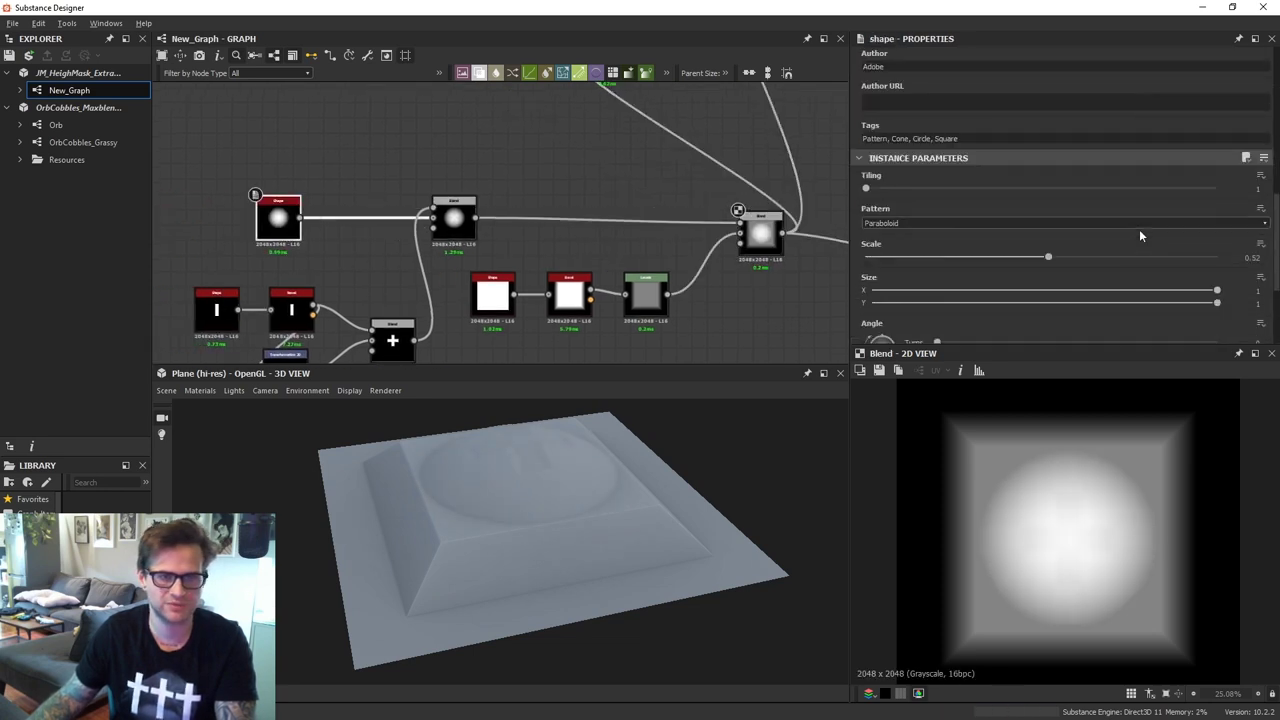
{"action": "left_click_drag", "start_coordinate": [1037, 220], "coordinate": [1024, 225]}
{"action": "scroll", "coordinate": [634, 442], "scroll_direction": "up", "scroll_amount": 2}
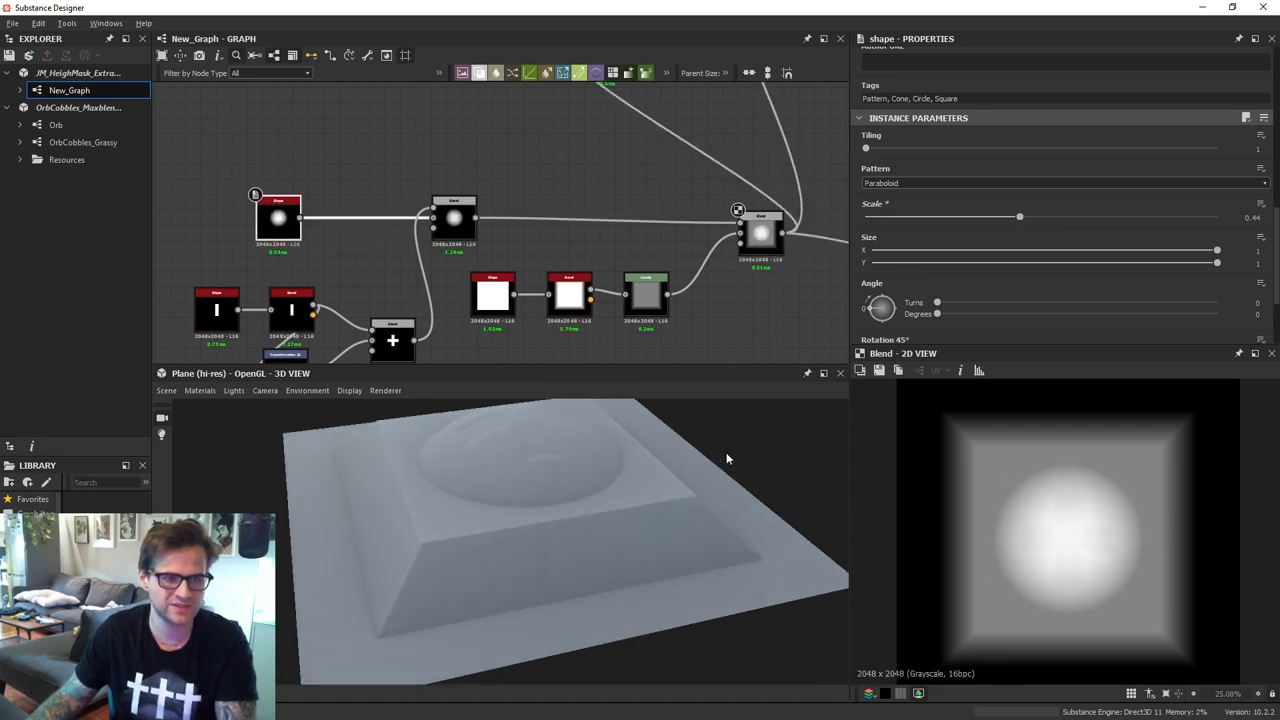
{"action": "left_click_drag", "start_coordinate": [757, 465], "coordinate": [614, 530]}
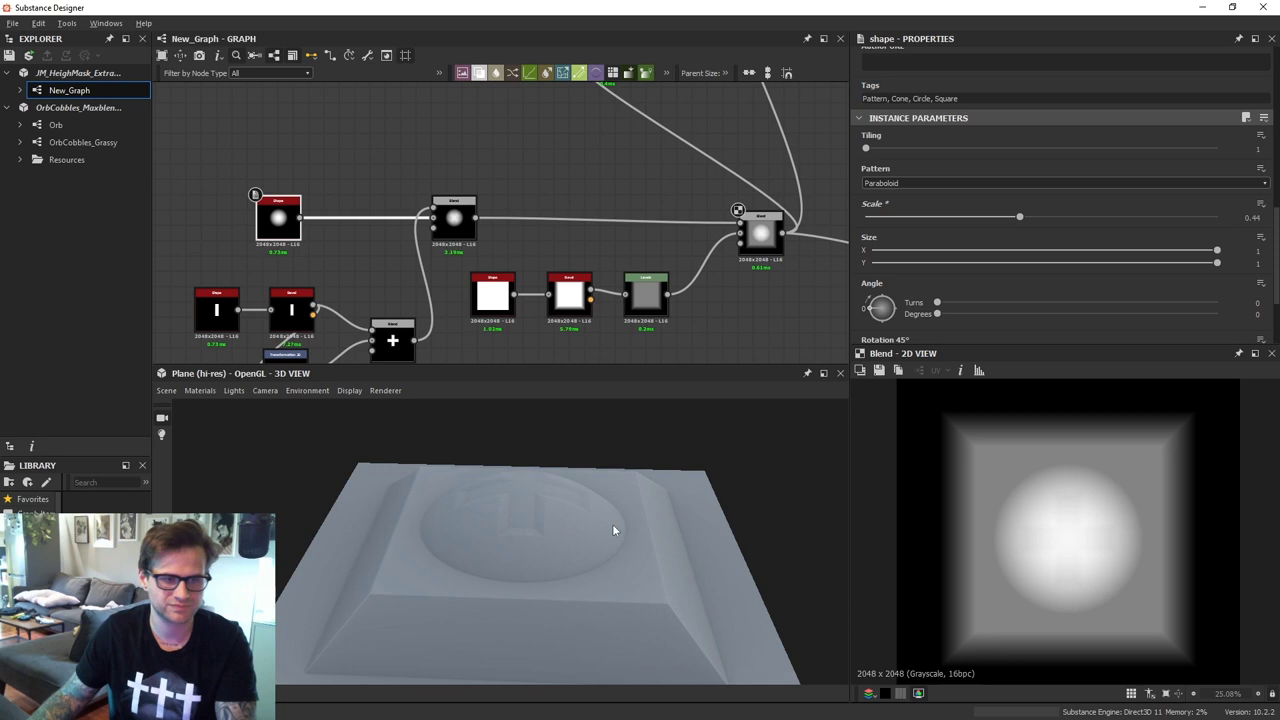
{"action": "mouse_move", "coordinate": [553, 503]}
{"action": "left_mouse_down"}
{"action": "mouse_move", "coordinate": [570, 516]}
{"action": "mouse_move", "coordinate": [570, 492]}
{"action": "left_mouse_up"}
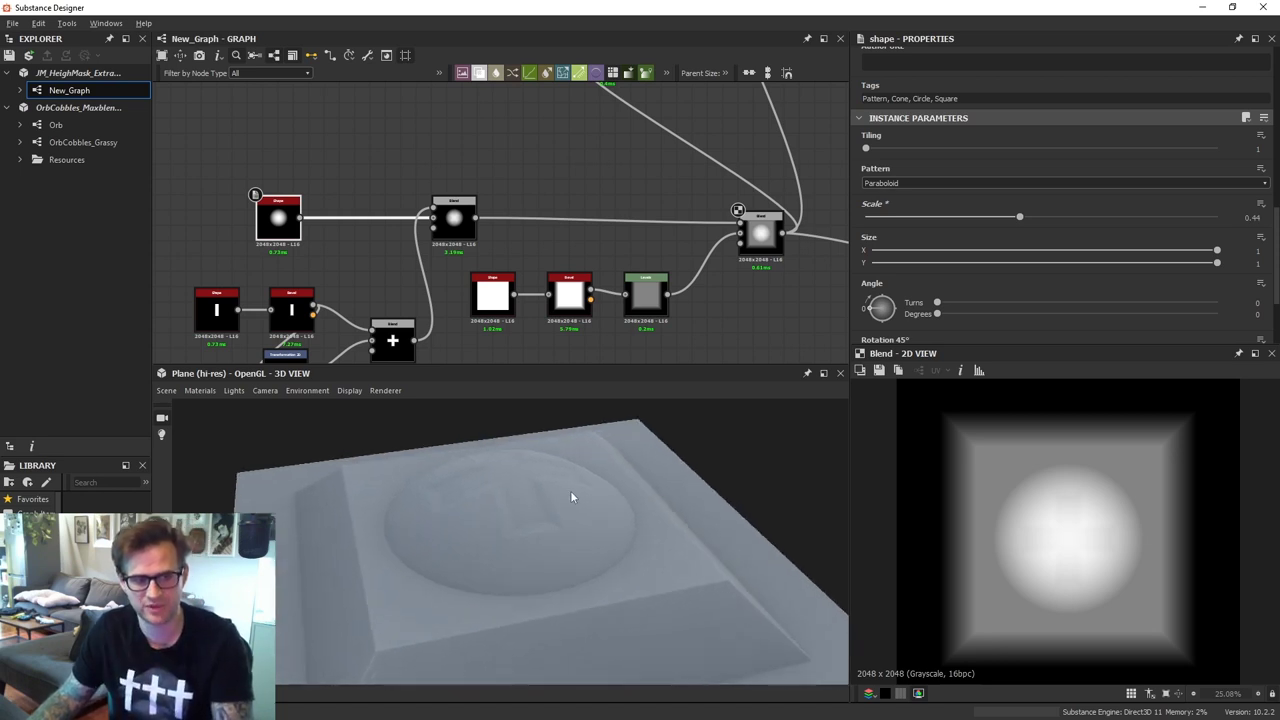
Tint the base Uniform Color a blue-grey with a saturation of 0.14
{"action": "scroll", "coordinate": [570, 492], "scroll_direction": "down", "scroll_amount": 3}
{"action": "scroll", "coordinate": [648, 290], "scroll_direction": "down", "scroll_amount": 1}
{"action": "middle_click_drag", "start_coordinate": [803, 92], "coordinate": [510, 289]}
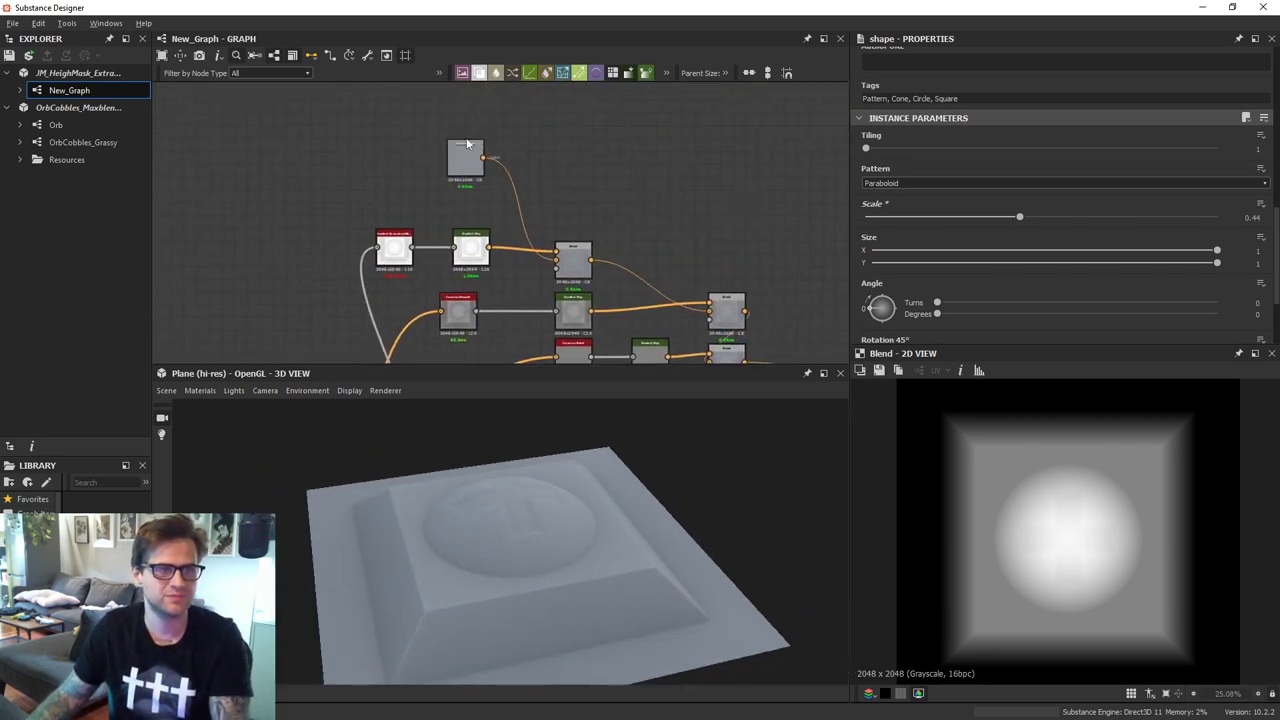
{"action": "left_click", "coordinate": [465, 155]}
{"action": "left_click", "coordinate": [947, 290]}
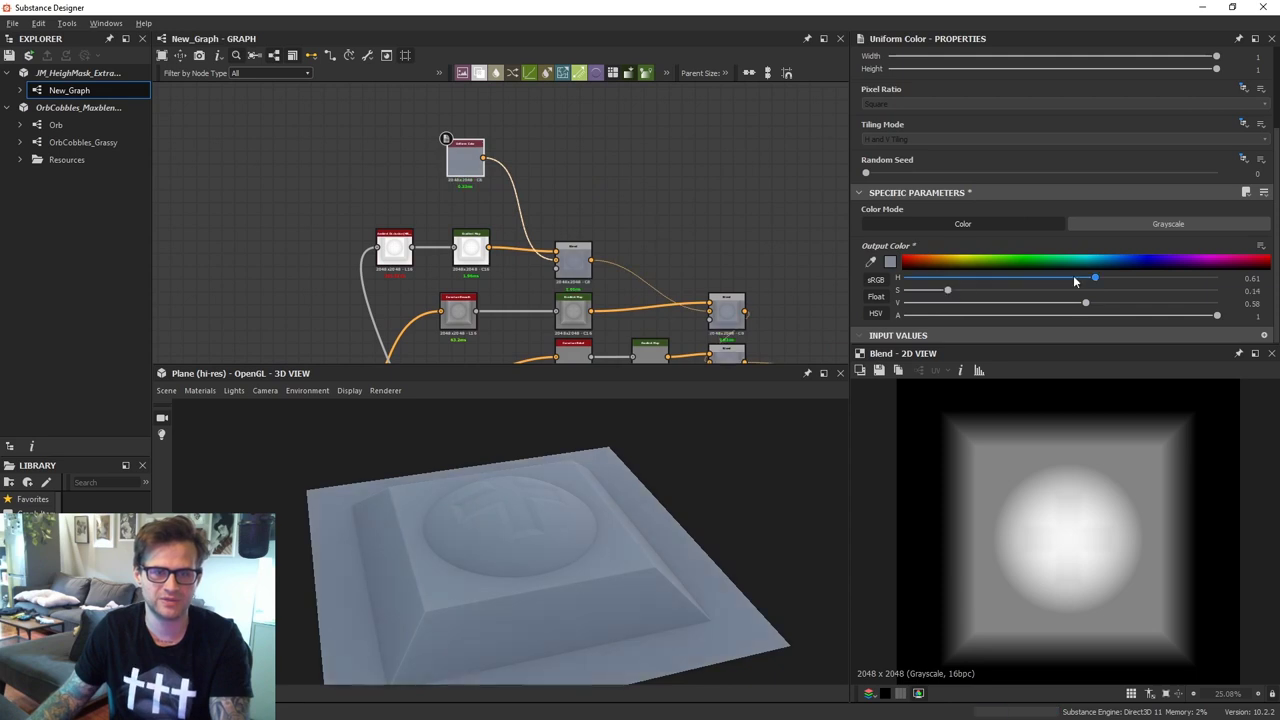
{"action": "left_click_drag", "start_coordinate": [1095, 279], "coordinate": [1104, 305]}
{"action": "left_click", "coordinate": [1087, 303]}
Preview the last base color Blend and set the ambient occlusion (HBAO) node's Height Depth to 0.37
{"action": "middle_click_drag", "start_coordinate": [656, 295], "coordinate": [642, 189]}
{"action": "double_click", "coordinate": [712, 257]}
{"action": "left_click_drag", "start_coordinate": [634, 531], "coordinate": [592, 480]}
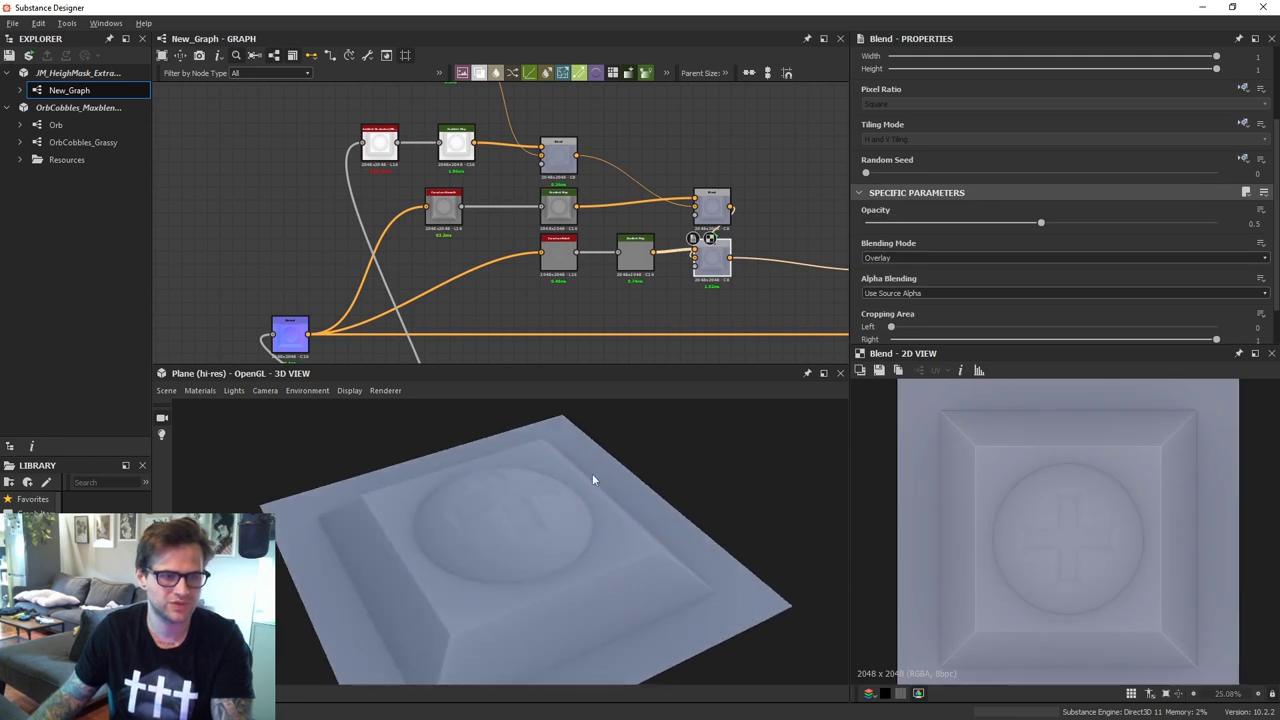
{"action": "double_click", "coordinate": [379, 145]}
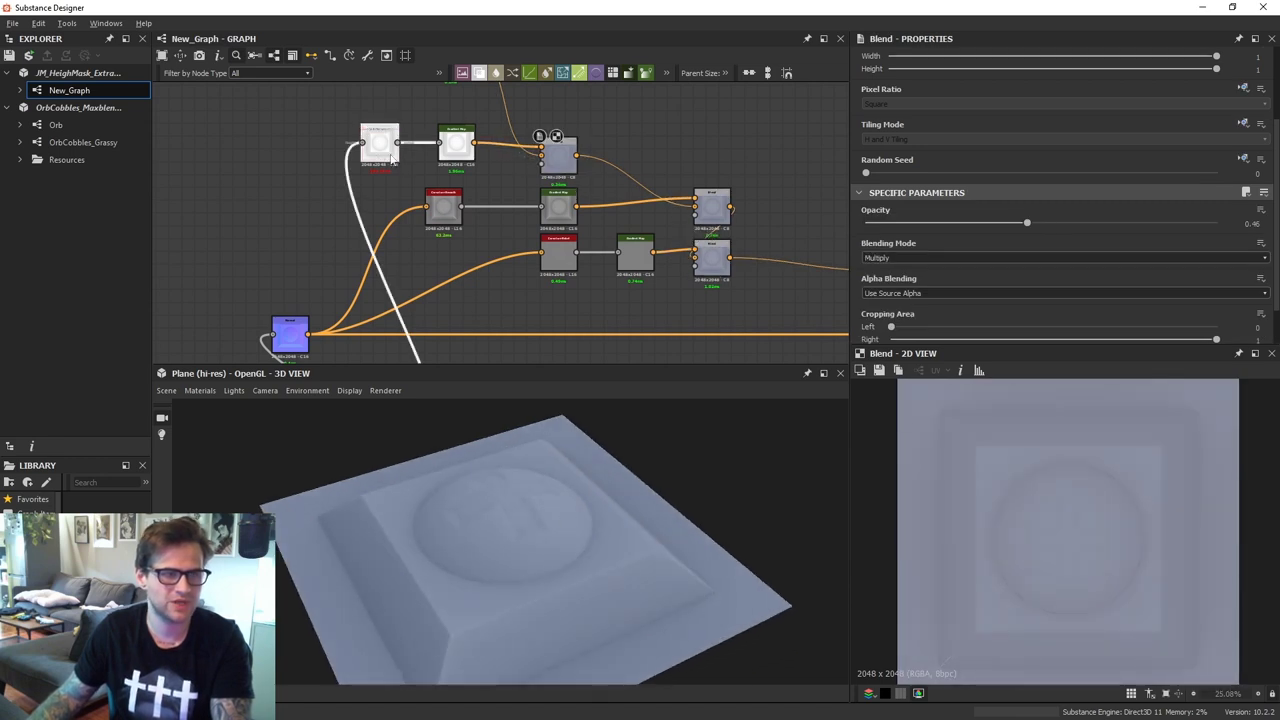
{"action": "left_click_drag", "start_coordinate": [900, 274], "coordinate": [995, 277]}
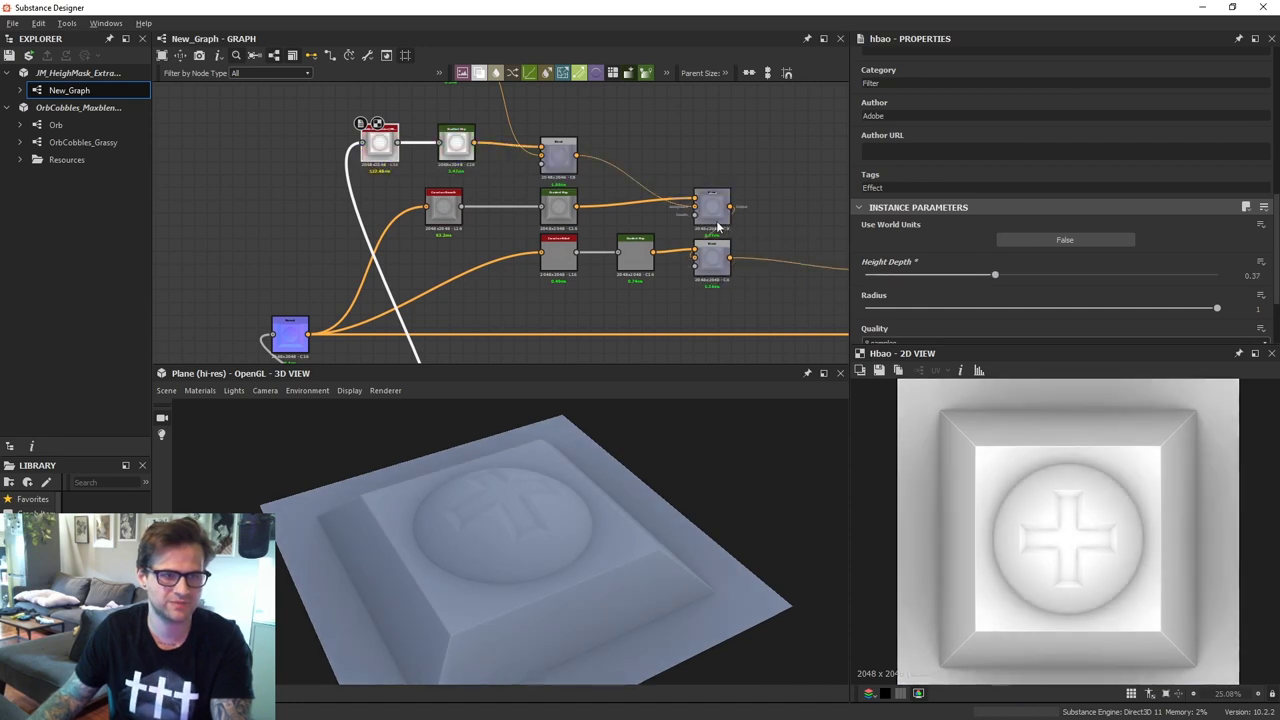
Set the Opacity of the Overlay Blend that applies the curvature to 0.76 and inspect the surface in 3D
{"action": "double_click", "coordinate": [716, 215]}
{"action": "left_click_drag", "start_coordinate": [1100, 174], "coordinate": [1132, 174]}
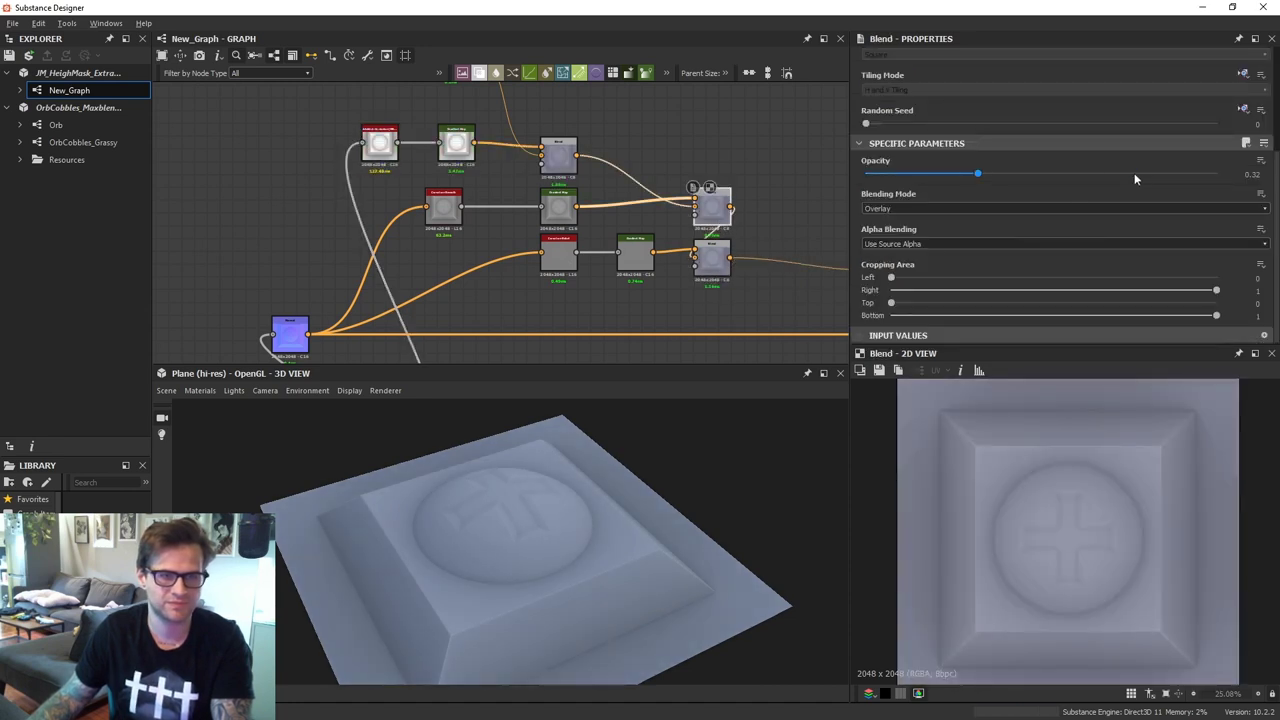
{"action": "scroll", "coordinate": [570, 533], "scroll_direction": "up", "scroll_amount": 2}
{"action": "left_click_drag", "start_coordinate": [560, 523], "coordinate": [600, 454]}
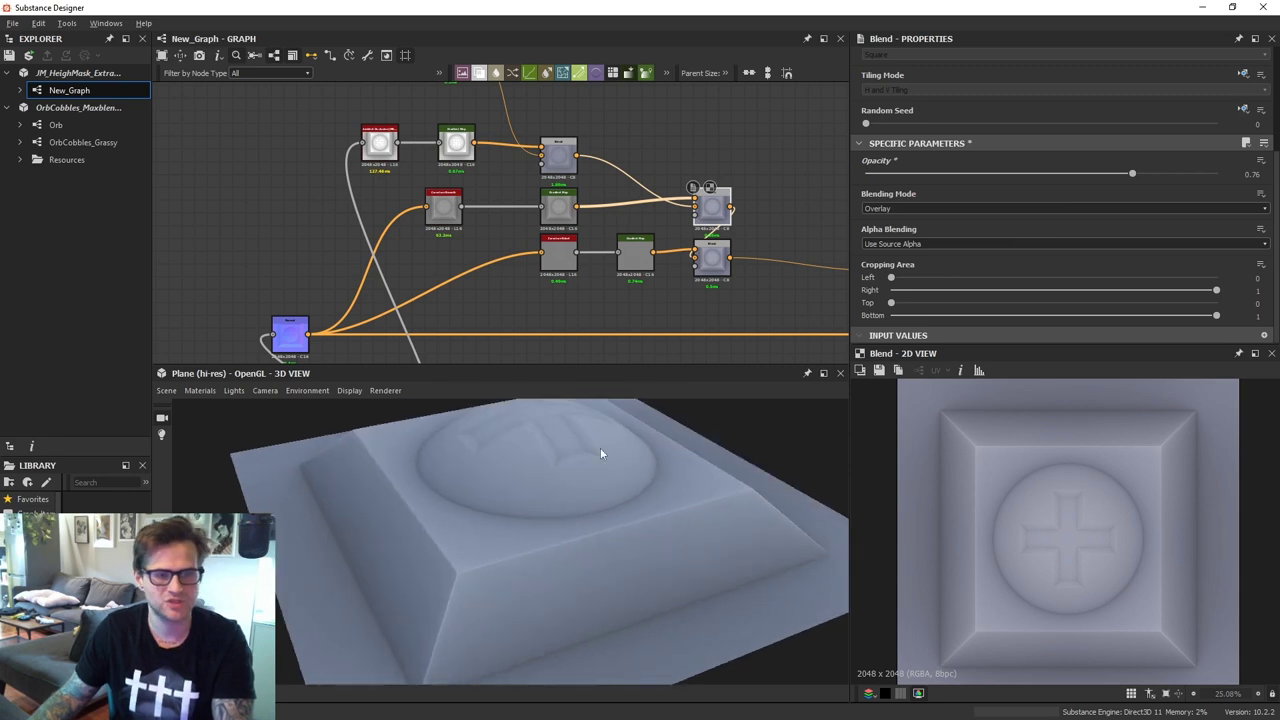
Add a Blend node beside the base Uniform Color and connect that color to its background input
{"action": "middle_click_drag", "start_coordinate": [490, 112], "coordinate": [505, 264]}
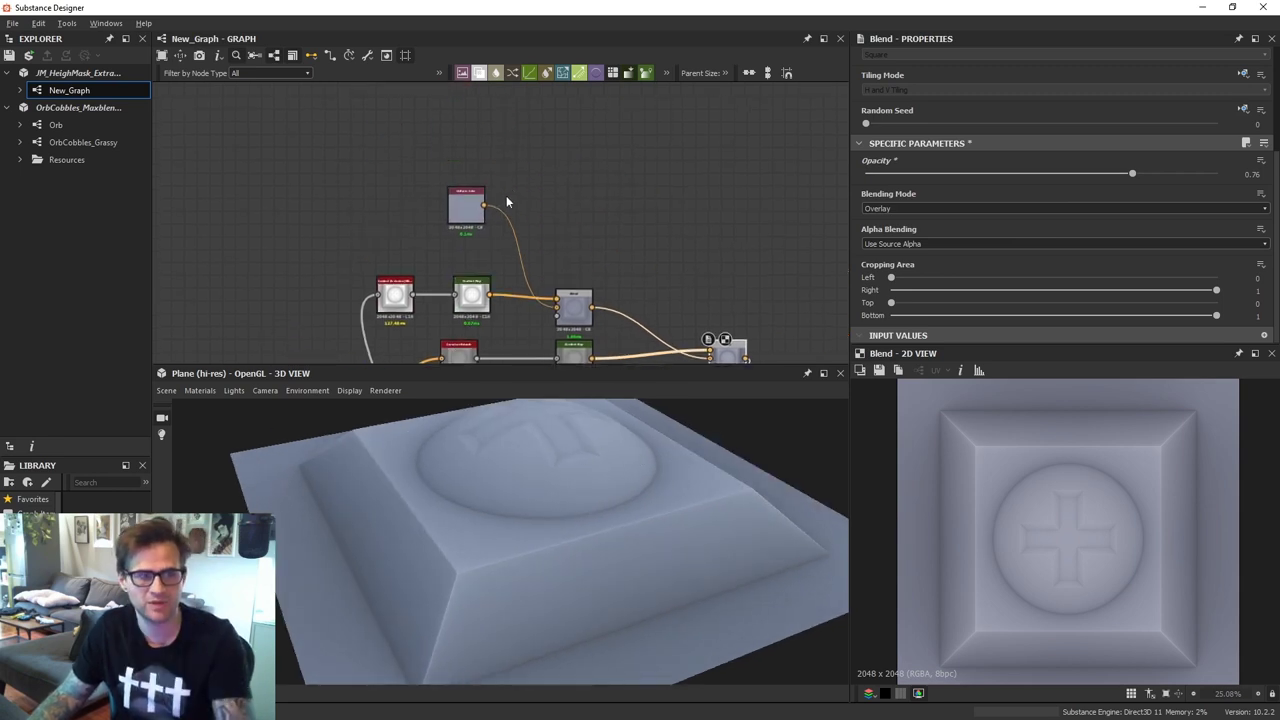
{"action": "left_click", "coordinate": [566, 190]}
{"action": "key", "text": "space"}
{"action": "left_click", "coordinate": [473, 203]}
{"action": "left_click_drag", "start_coordinate": [484, 205], "coordinate": [556, 179]}
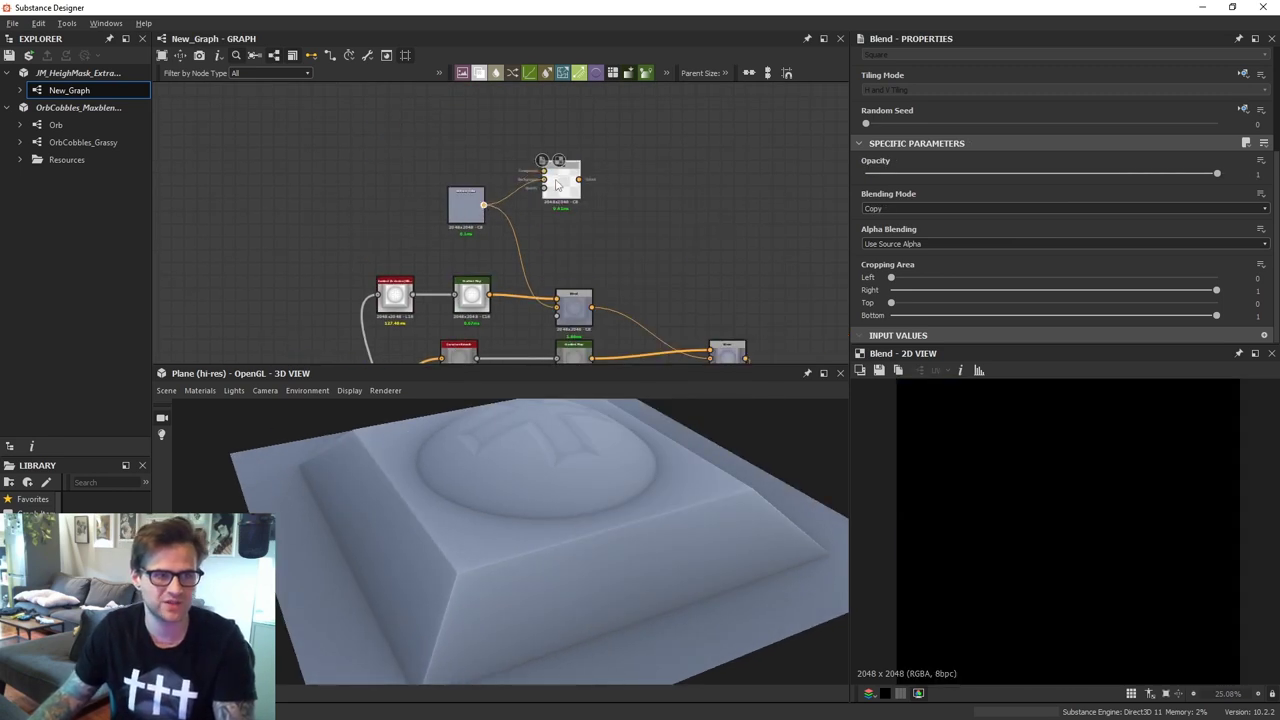
Duplicate the Uniform Color, tint the copy yellow-green with hue 0.15 and saturation 0.31, and connect it to the new Blend's foreground
{"action": "left_click", "coordinate": [467, 206]}
{"action": "key", "text": "ctrl+d"}
{"action": "left_click_drag", "start_coordinate": [503, 233], "coordinate": [463, 148]}
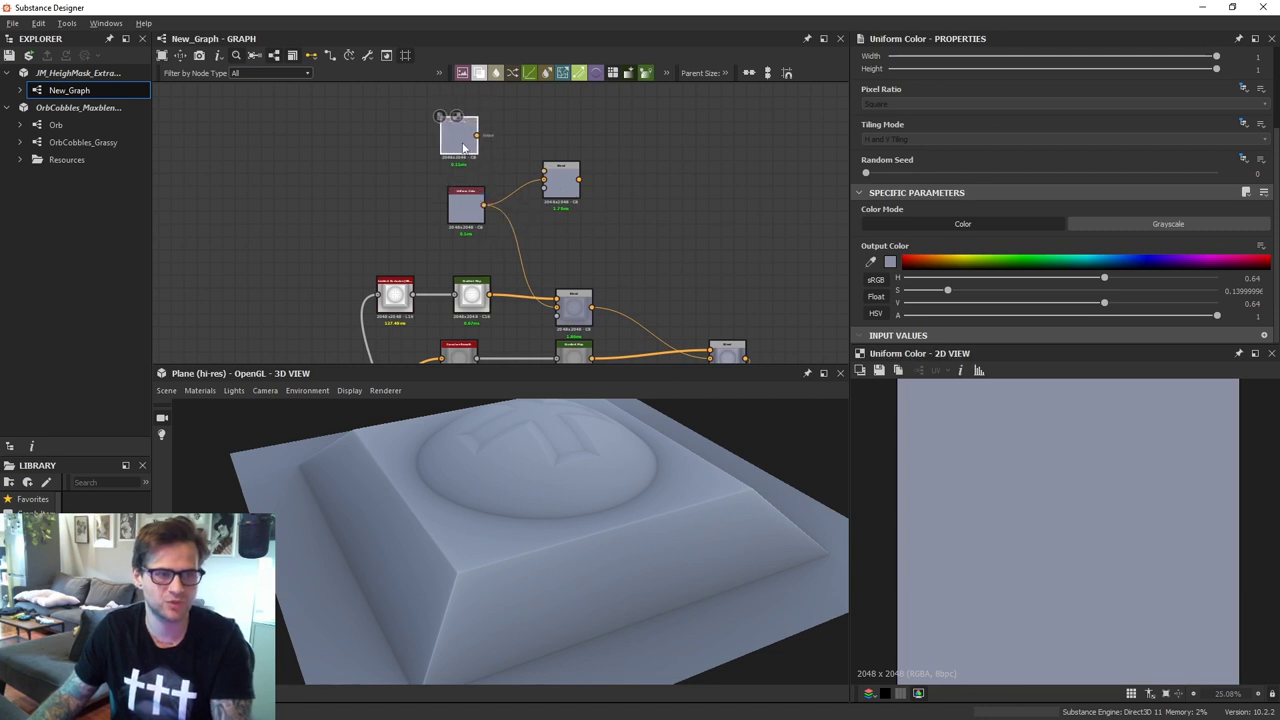
{"action": "left_click_drag", "start_coordinate": [1053, 279], "coordinate": [986, 291]}
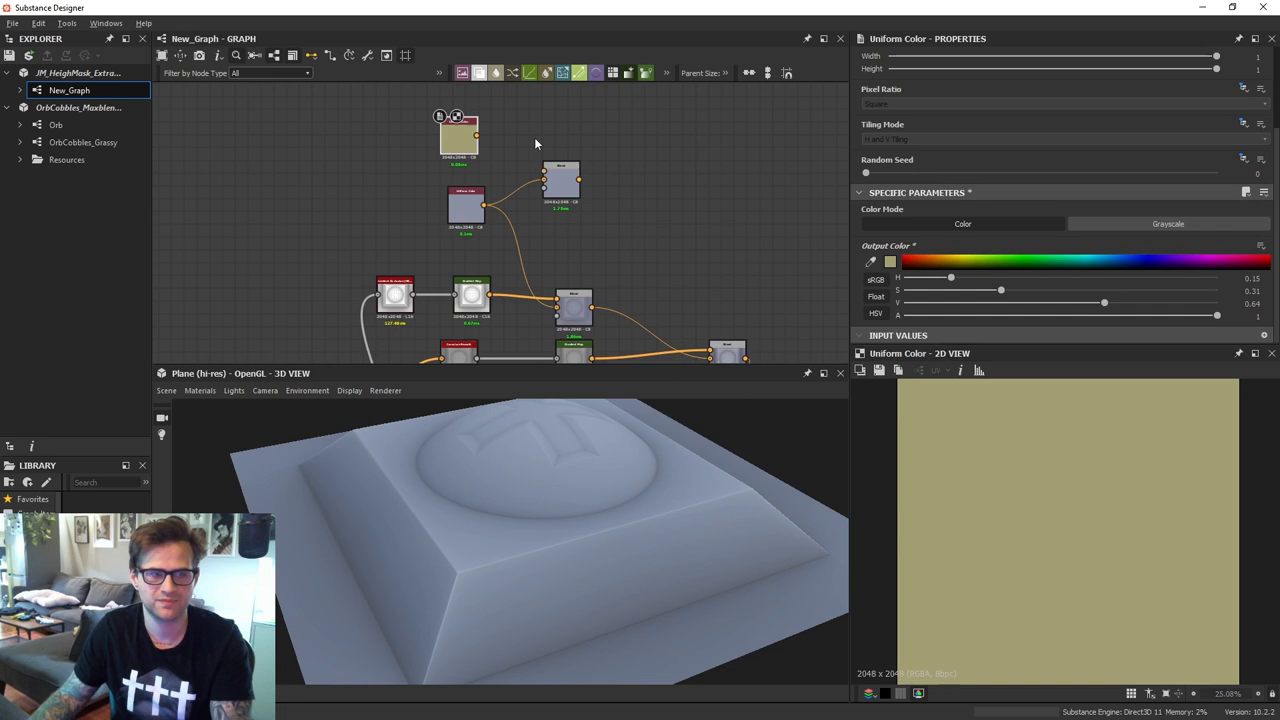
{"action": "left_click_drag", "start_coordinate": [459, 138], "coordinate": [466, 156]}
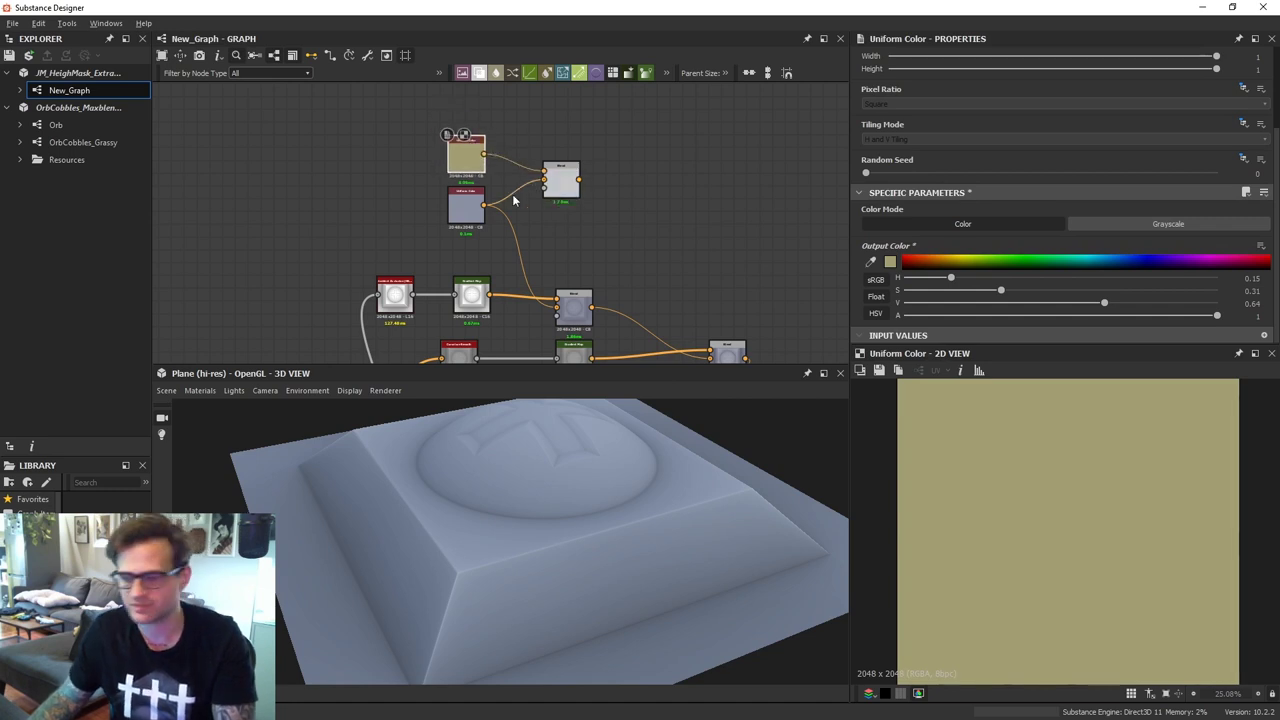
Compare the combined height Blend with the dome-only Subtract Blend in the 2D view, examining the dome's edge up close
{"action": "middle_click_drag", "start_coordinate": [580, 232], "coordinate": [587, 128]}
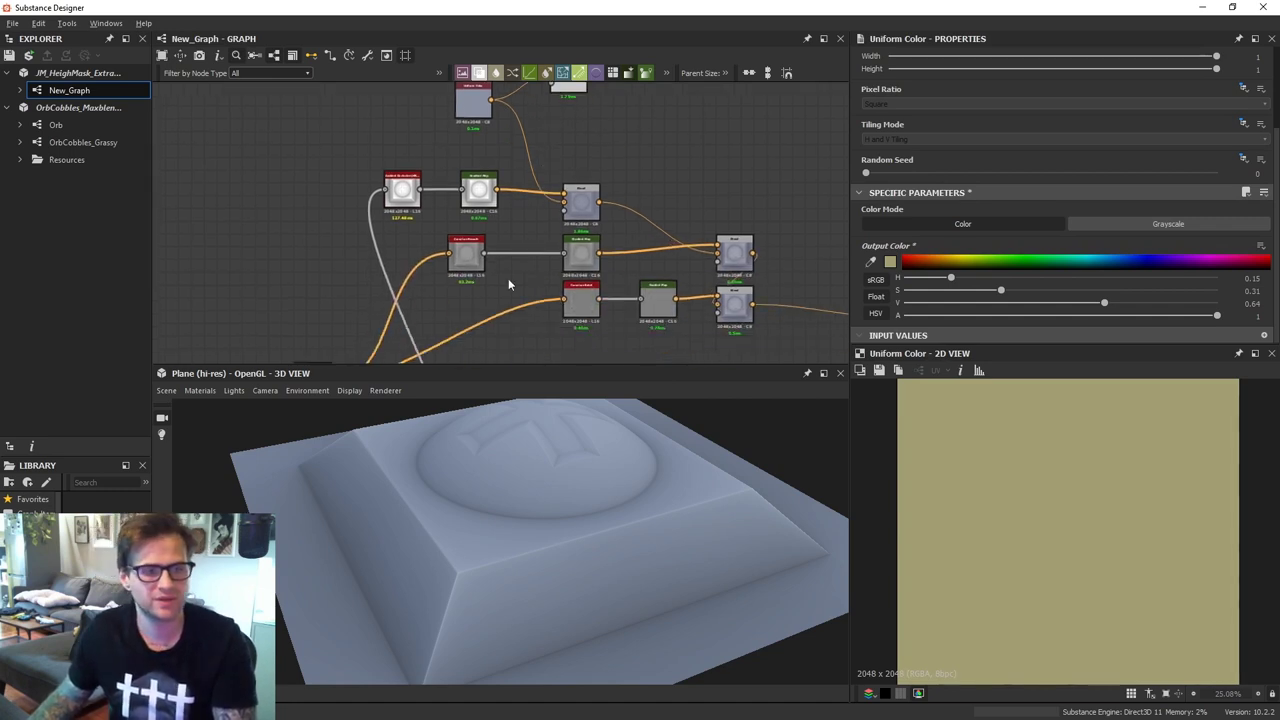
{"action": "middle_click_drag", "start_coordinate": [508, 281], "coordinate": [598, 58]}
{"action": "double_click", "coordinate": [572, 195]}
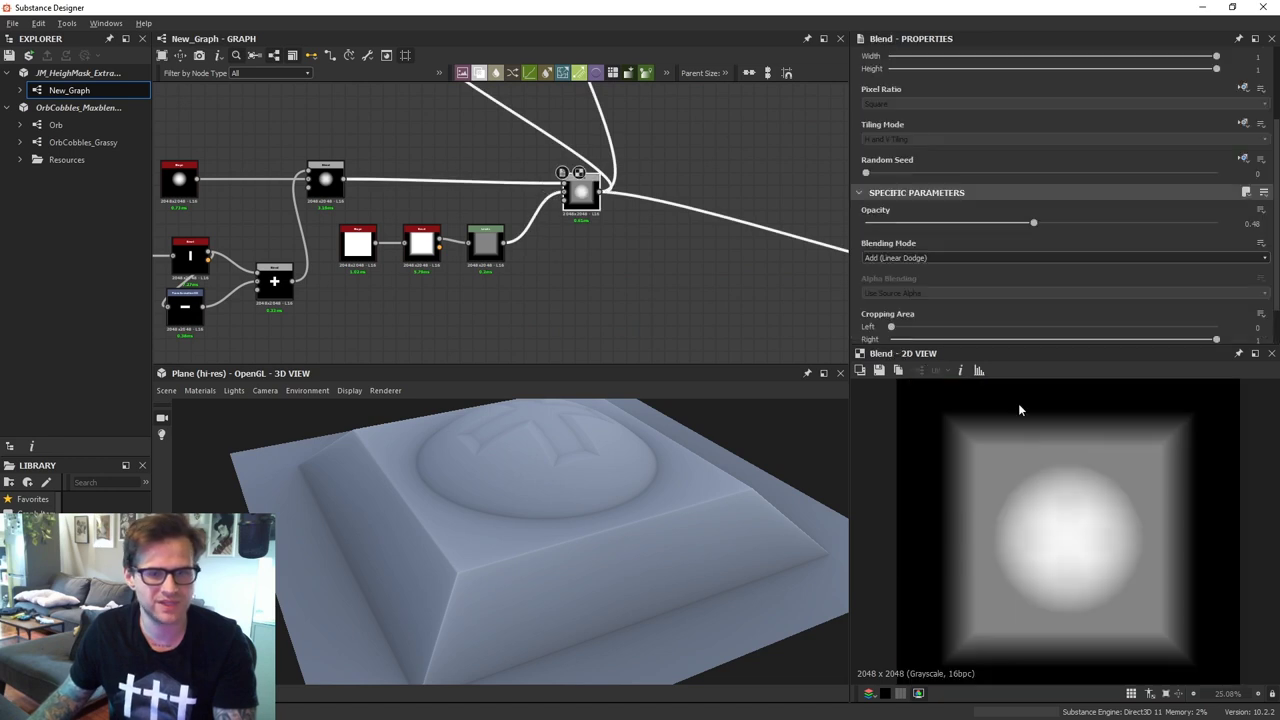
{"action": "scroll", "coordinate": [976, 484], "scroll_direction": "up", "scroll_amount": 3}
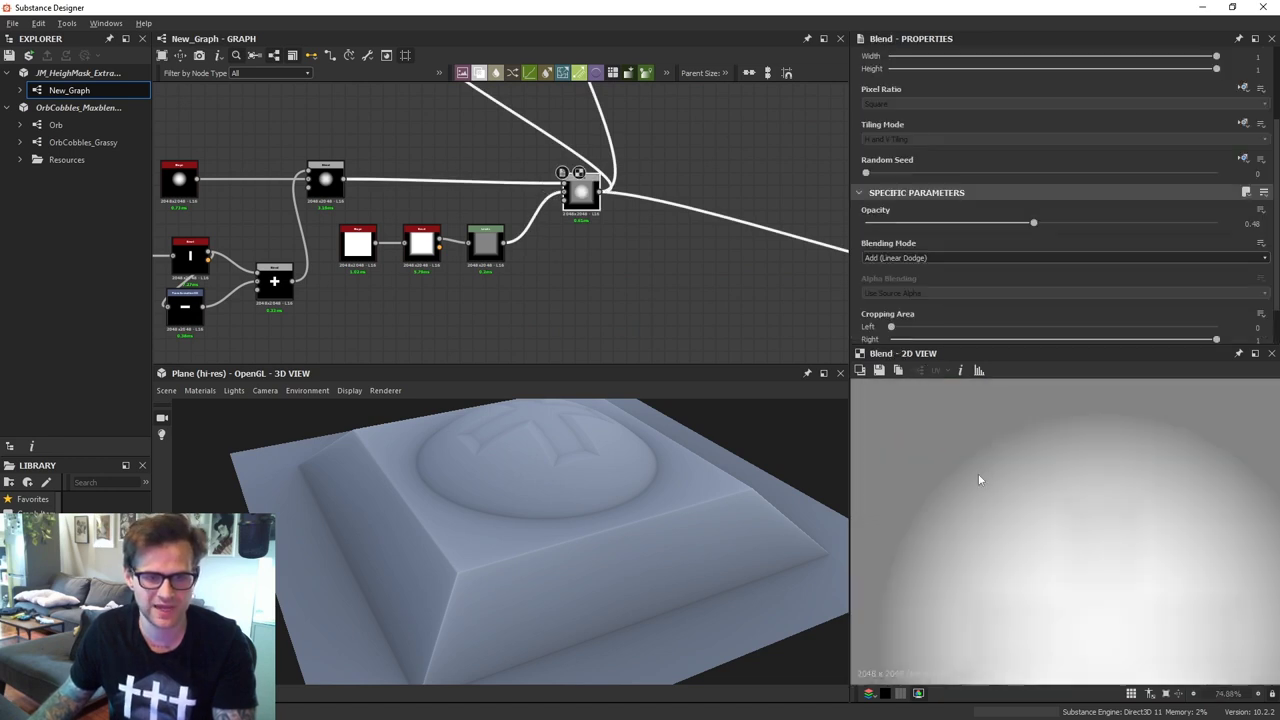
{"action": "left_click", "coordinate": [336, 190]}
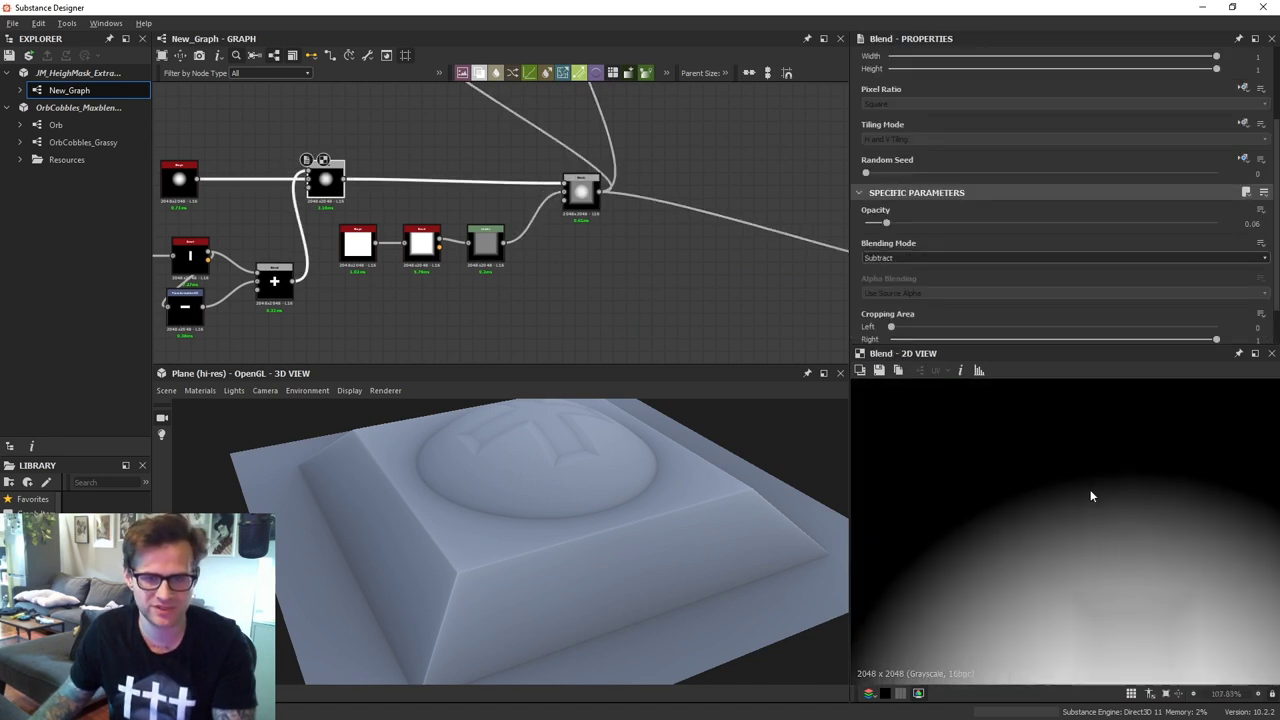
{"action": "scroll", "coordinate": [1090, 489], "scroll_direction": "up", "scroll_amount": 5}
{"action": "double_click", "coordinate": [572, 193]}
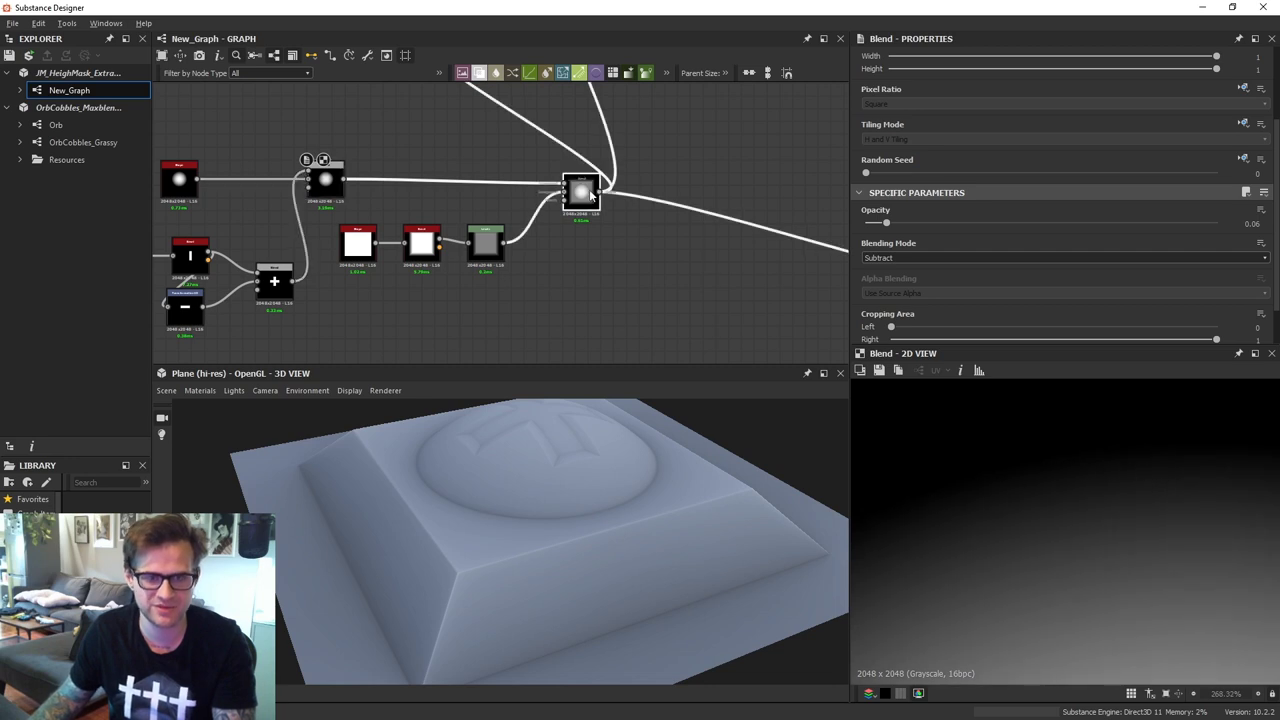
{"action": "scroll", "coordinate": [1130, 460], "scroll_direction": "down", "scroll_amount": 4}
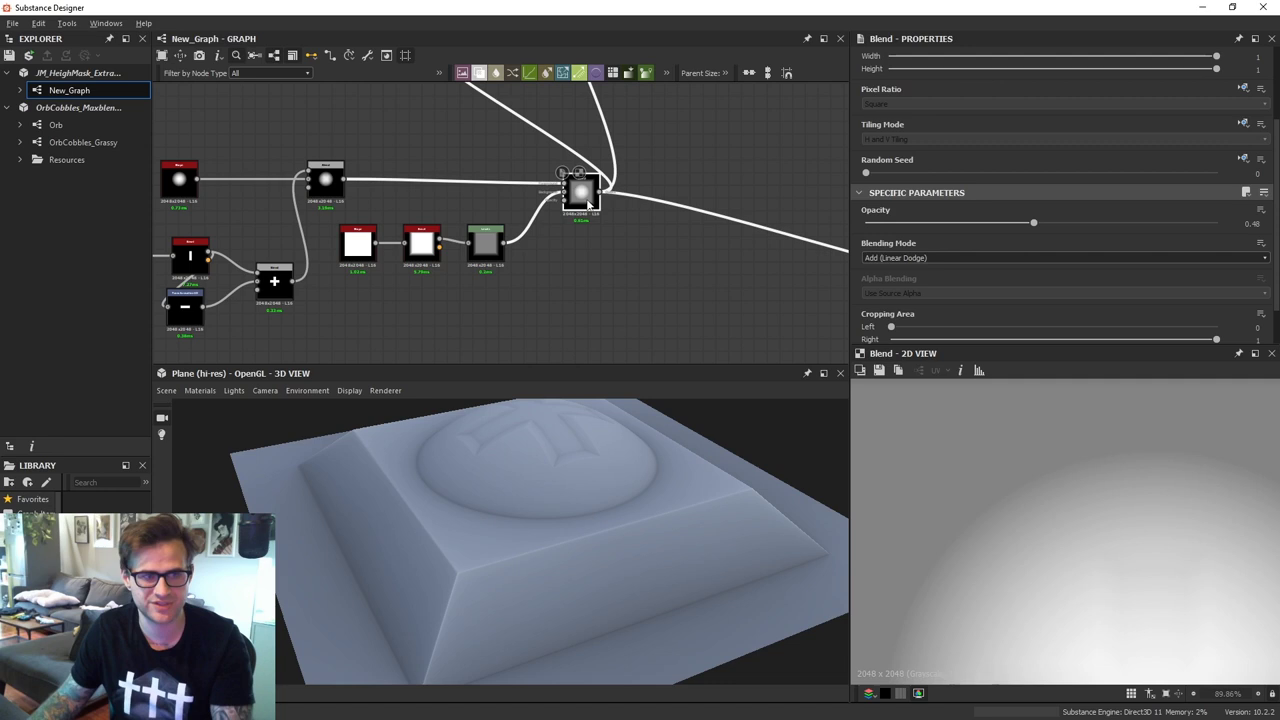
Add a Histogram Scan node fed by the dome's Subtract Blend and set its Position to 1
{"action": "left_click_drag", "start_coordinate": [326, 193], "coordinate": [480, 193]}
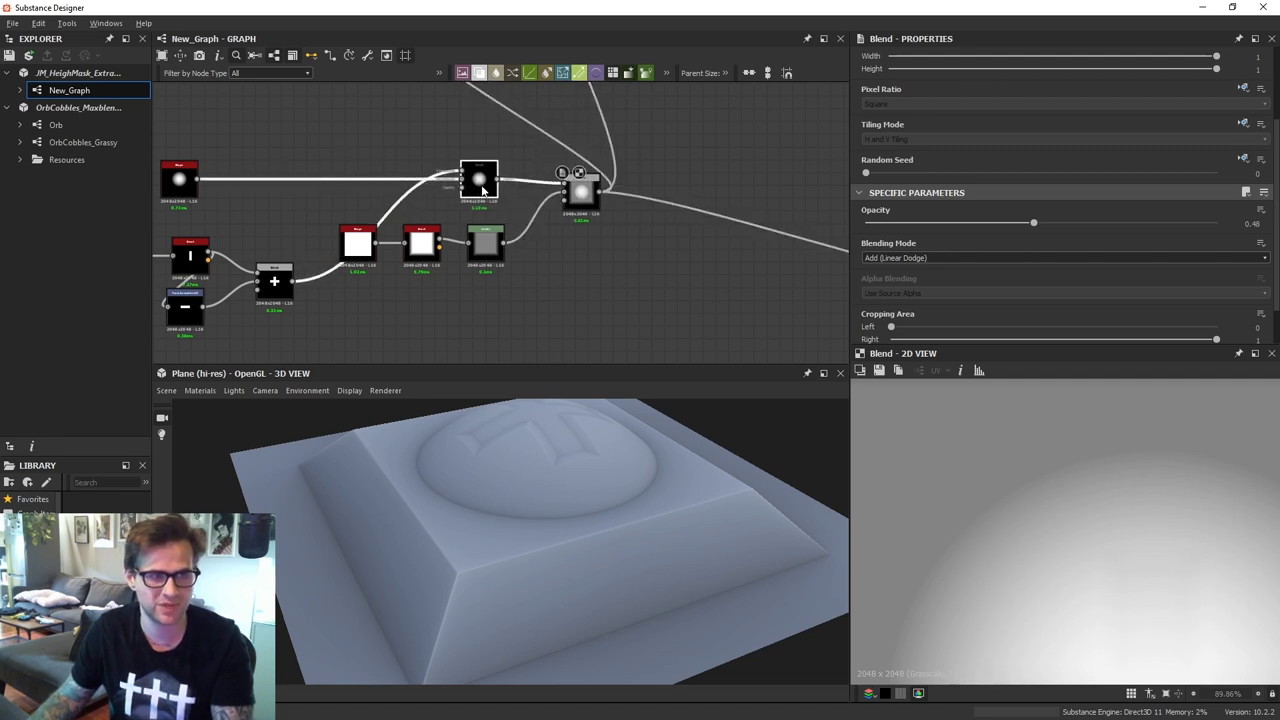
{"action": "left_click_drag", "start_coordinate": [580, 195], "coordinate": [573, 208]}
{"action": "middle_click_drag", "start_coordinate": [698, 128], "coordinate": [683, 199]}
{"action": "key", "text": "space"}
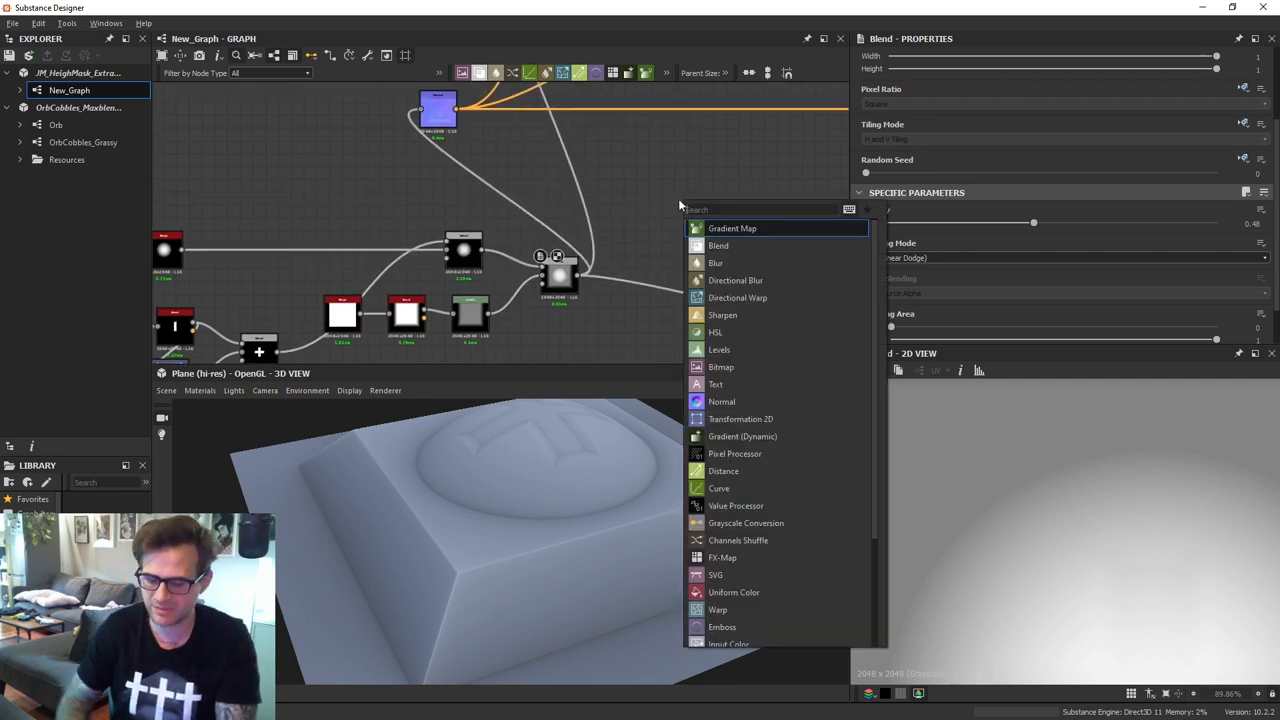
{"action": "type", "text": "his"}
{"action": "left_click", "coordinate": [794, 262]}
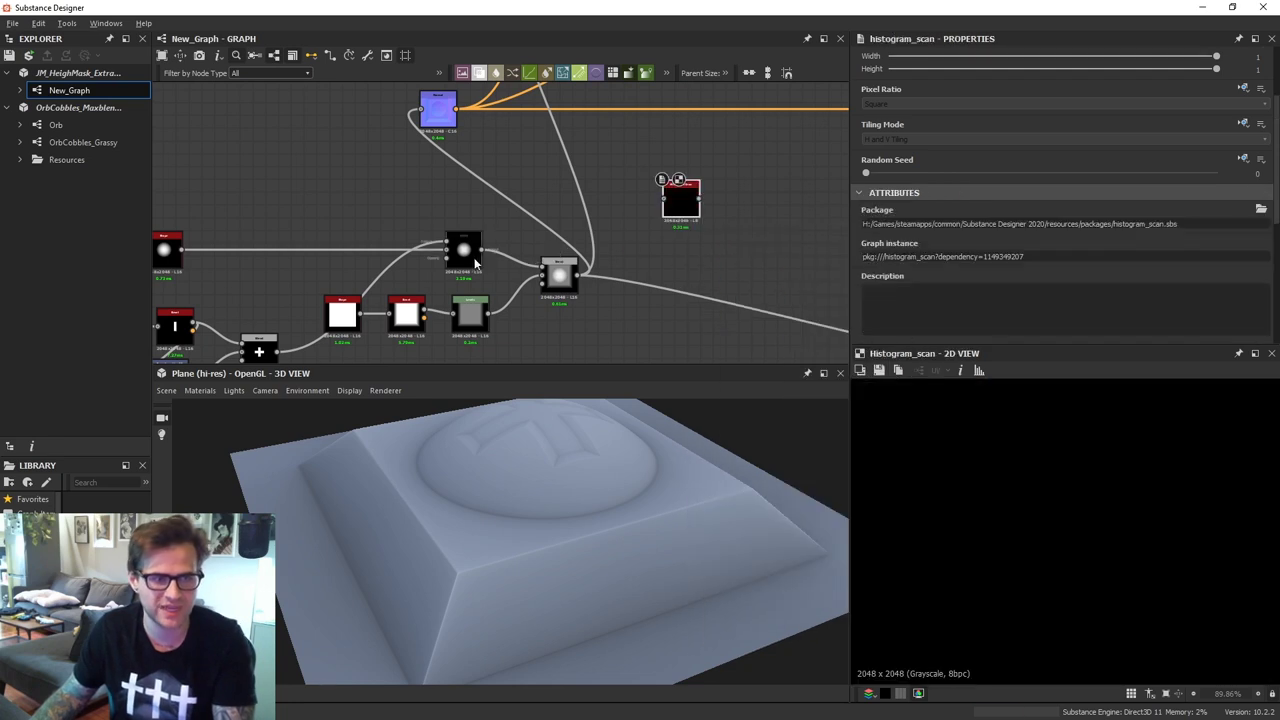
{"action": "left_click", "coordinate": [478, 254]}
{"action": "left_click", "coordinate": [675, 201]}
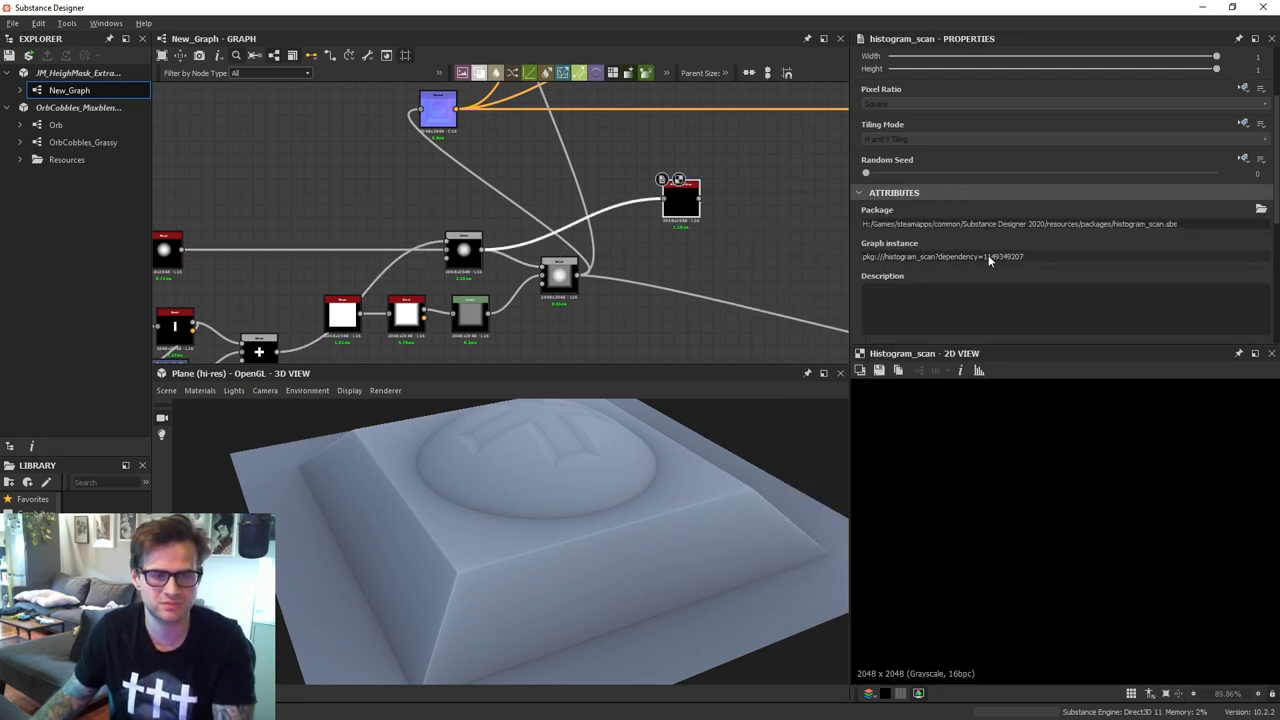
{"action": "scroll", "coordinate": [935, 280], "scroll_direction": "down", "scroll_amount": 3}
{"action": "left_click_drag", "start_coordinate": [917, 248], "coordinate": [1218, 244]}
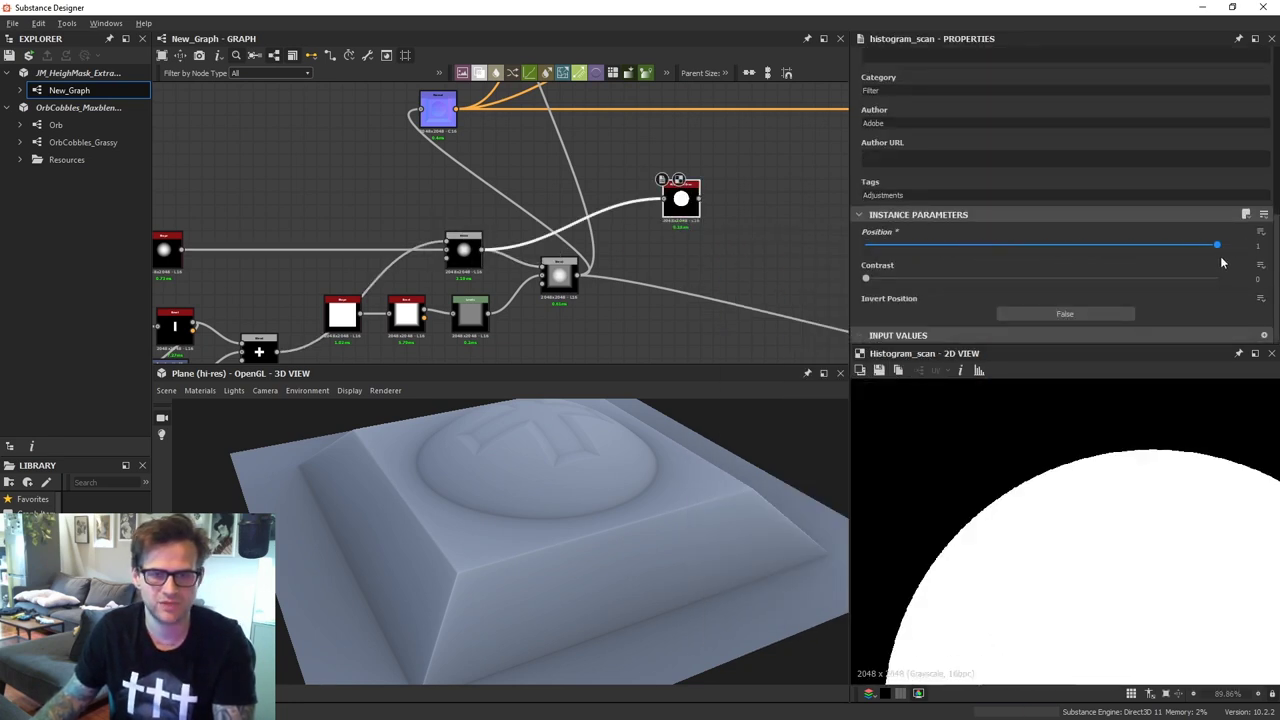
Try a Levels node on the dome's Subtract Blend, pulling the white input level fully down to the black end
{"action": "scroll", "coordinate": [717, 250], "scroll_direction": "up", "scroll_amount": 1}
{"action": "key", "text": "space"}
{"action": "type", "text": "levels"}
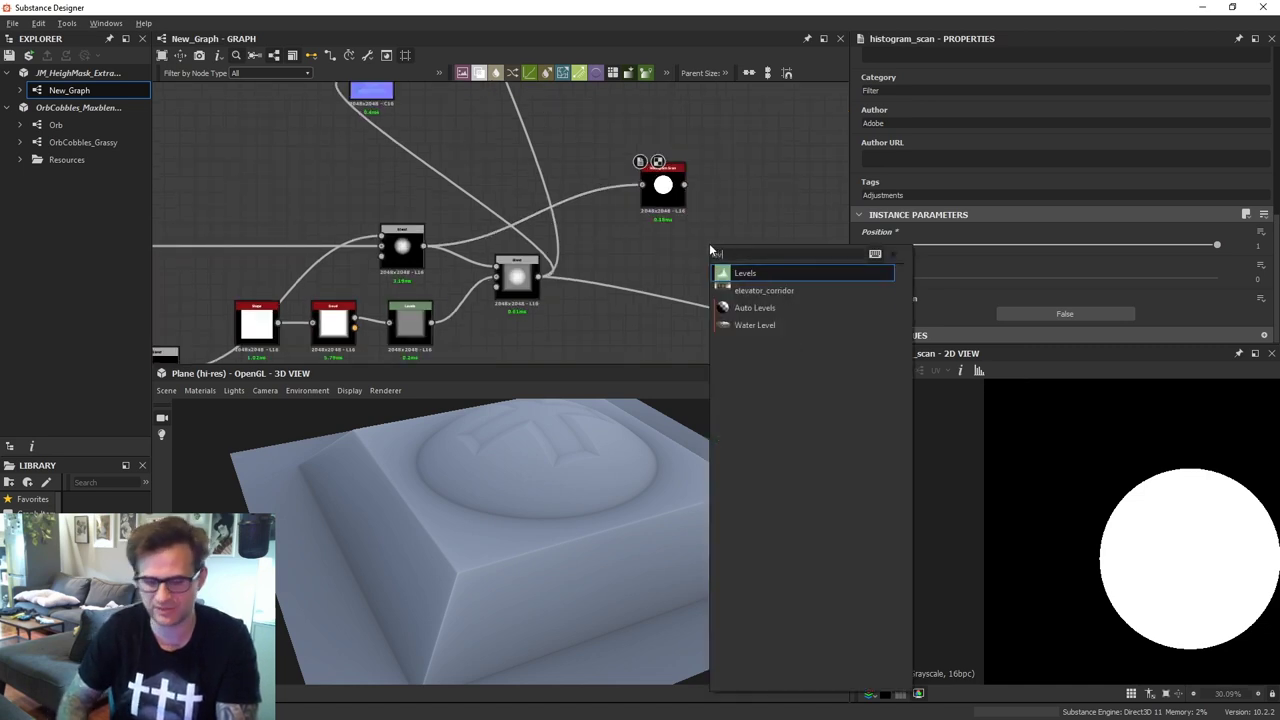
{"action": "key", "text": "Return"}
{"action": "left_click_drag", "start_coordinate": [426, 247], "coordinate": [690, 252]}
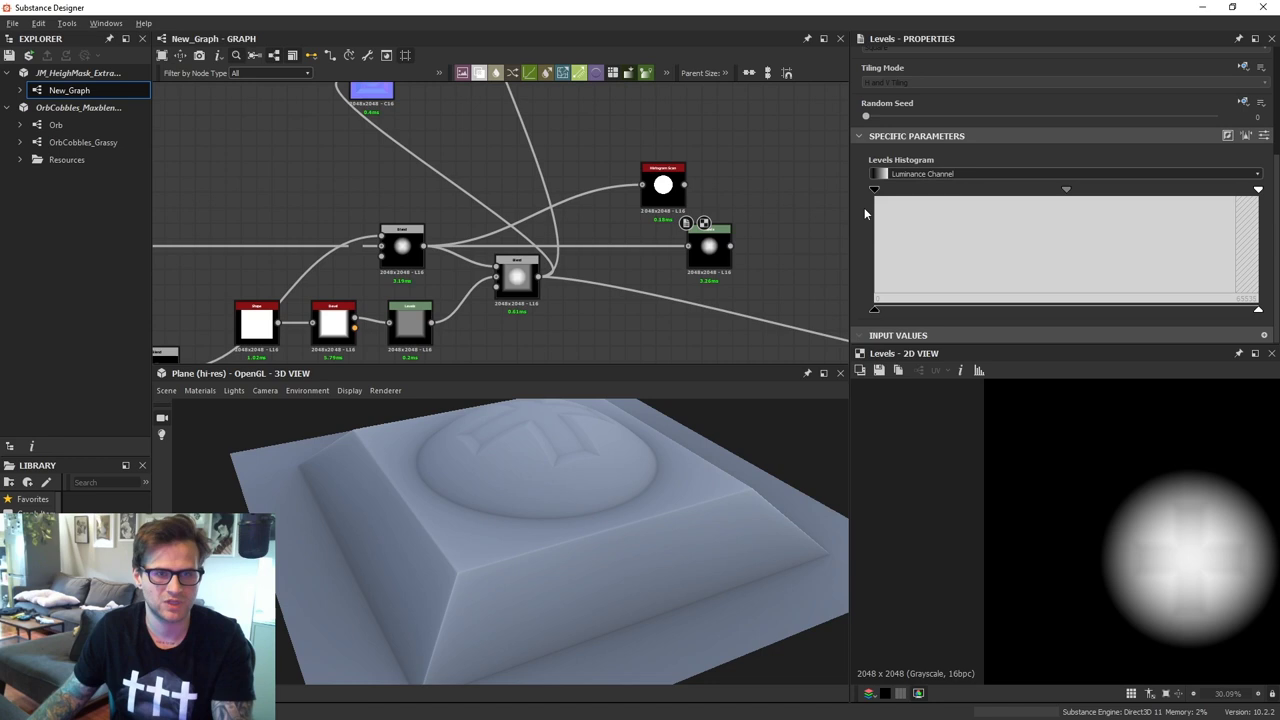
{"action": "mouse_move", "coordinate": [877, 191]}
{"action": "left_mouse_down"}
{"action": "mouse_move", "coordinate": [1116, 209]}
{"action": "mouse_move", "coordinate": [872, 205]}
{"action": "left_mouse_up"}
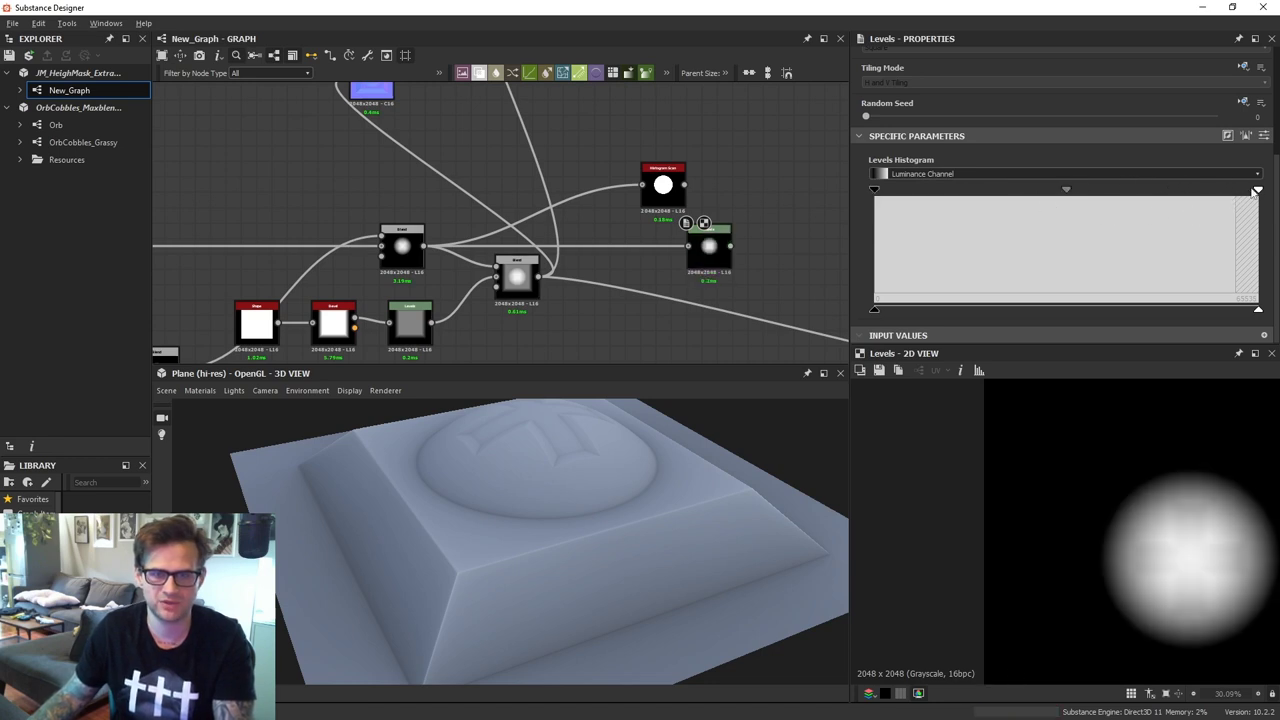
{"action": "left_click_drag", "start_coordinate": [1254, 190], "coordinate": [855, 218]}
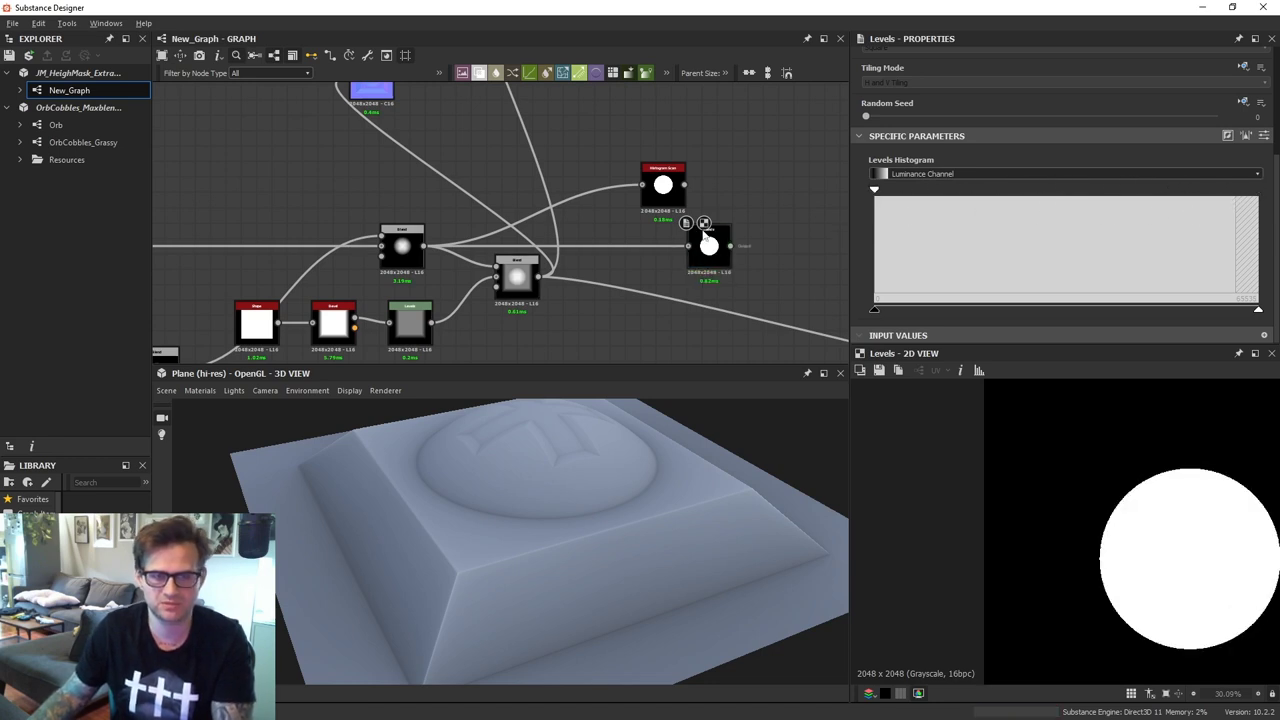
Preview the Histogram Scan for comparison and delete the Levels node
{"action": "double_click", "coordinate": [665, 190]}
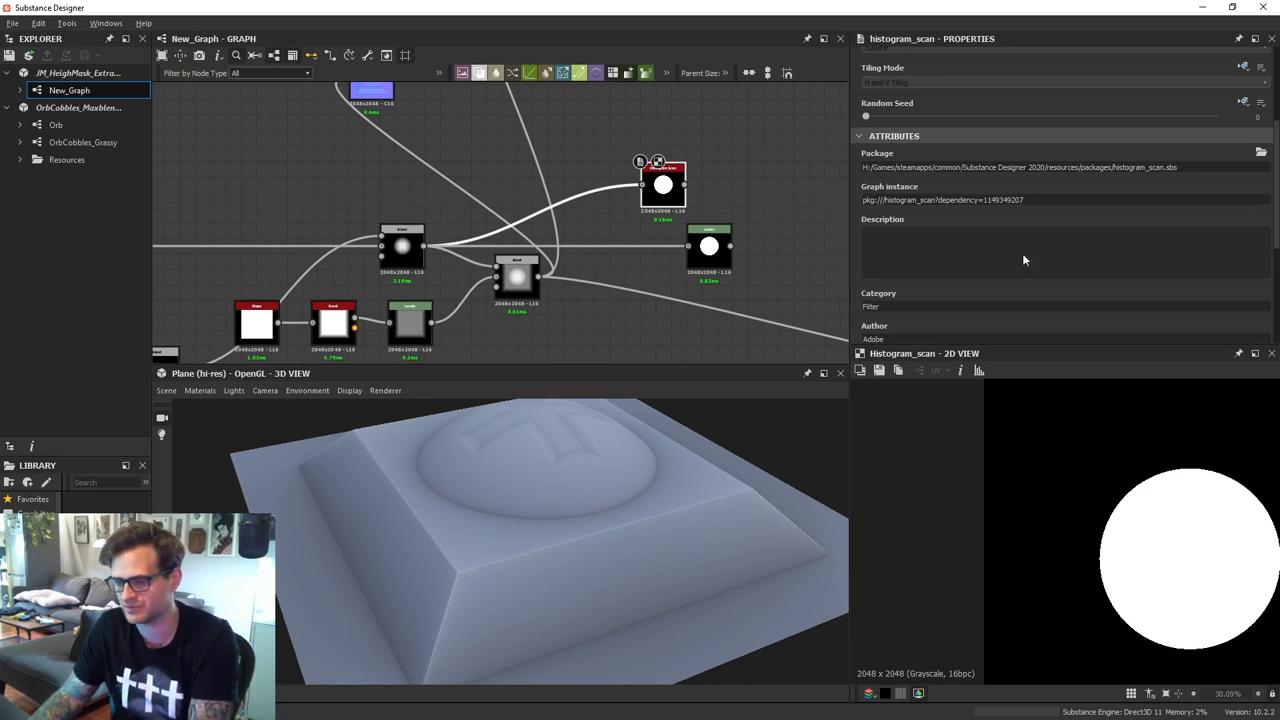
{"action": "left_click", "coordinate": [713, 259]}
{"action": "key", "text": "Delete"}
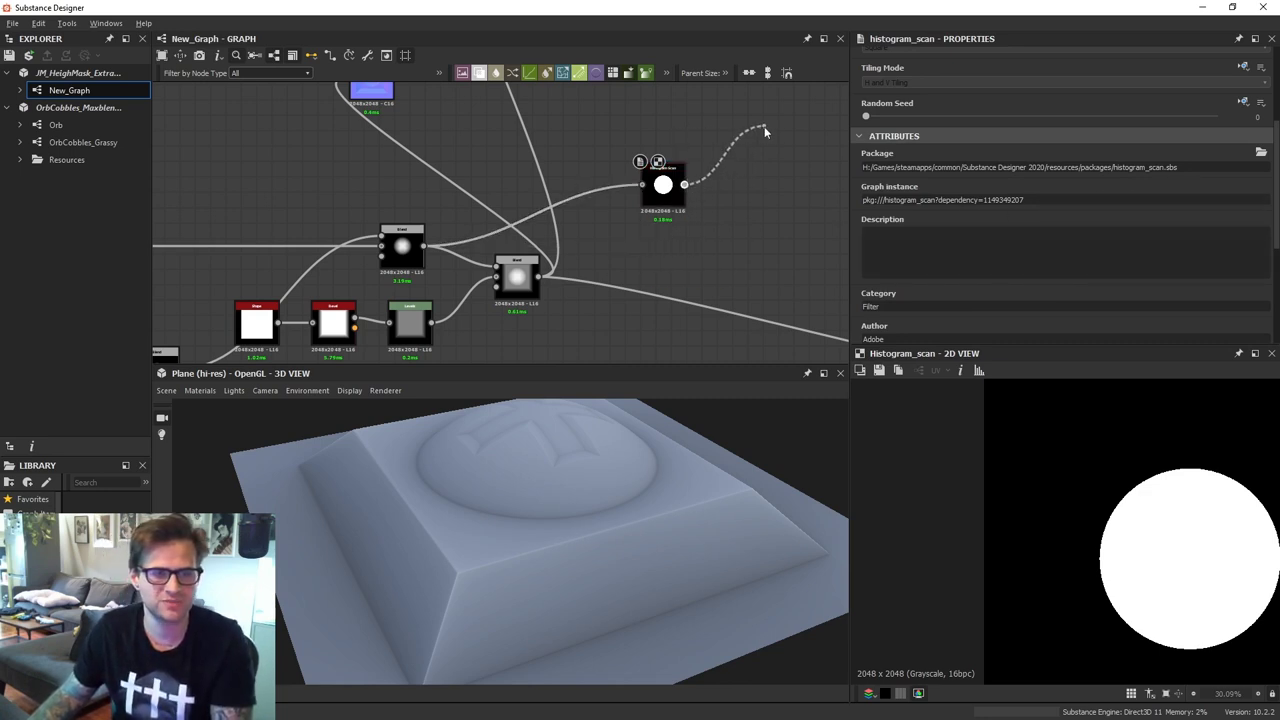
Use the Histogram Scan as the two-color Blend's mask, feed that Blend into the base color chain, and inspect the result in 3D
{"action": "scroll", "coordinate": [670, 225], "scroll_direction": "down", "scroll_amount": 5}
{"action": "left_click_drag", "start_coordinate": [764, 126], "coordinate": [590, 145]}
{"action": "scroll", "coordinate": [588, 114], "scroll_direction": "up", "scroll_amount": 3}
{"action": "double_click", "coordinate": [590, 143]}
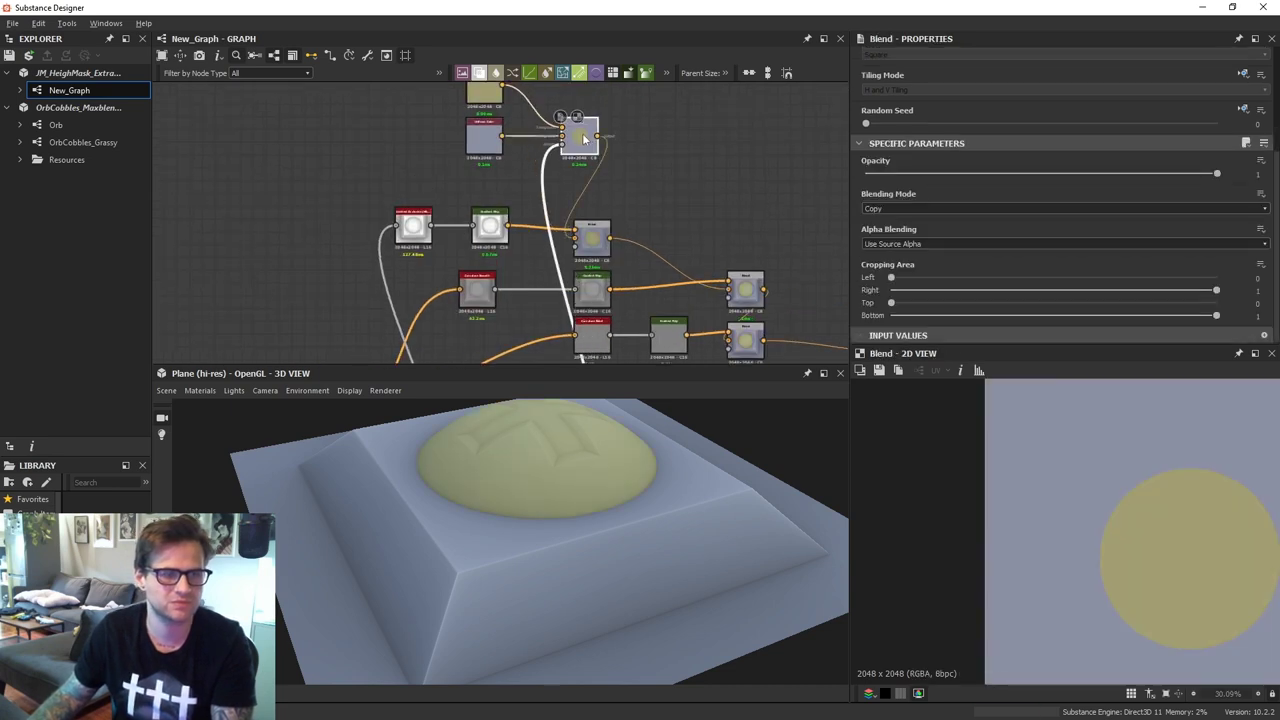
{"action": "scroll", "coordinate": [654, 462], "scroll_direction": "up", "scroll_amount": 3}
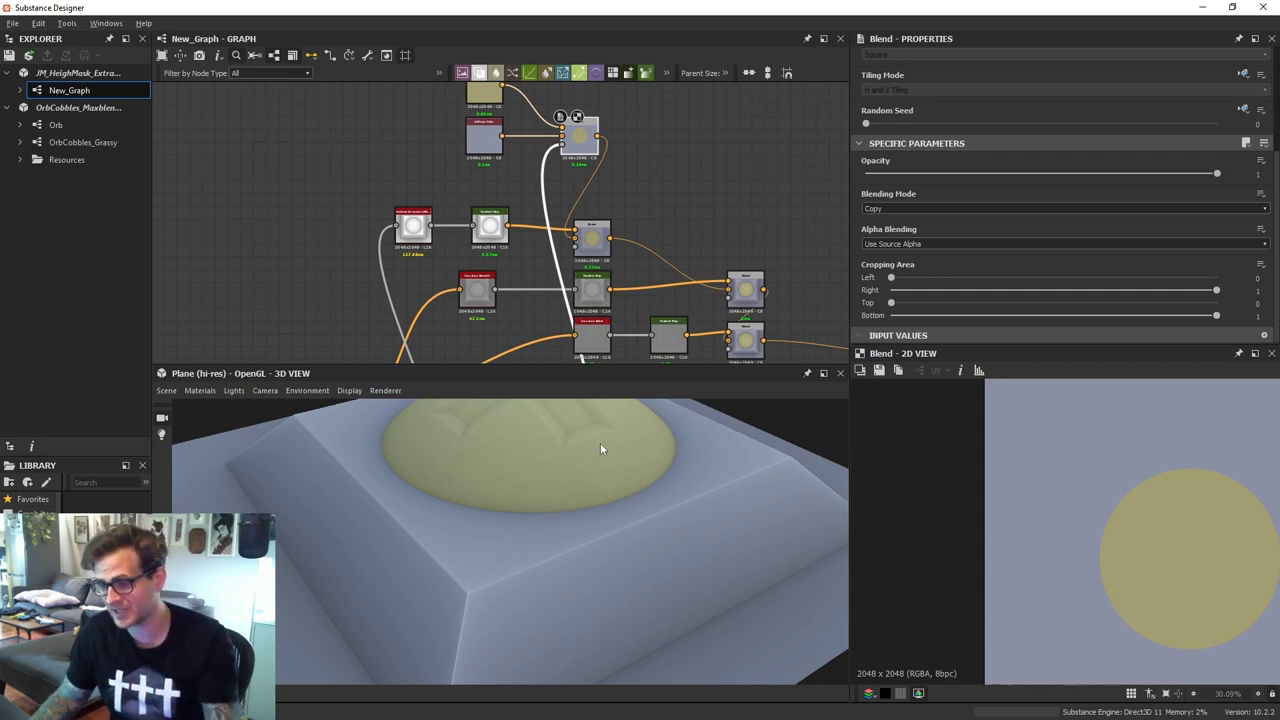
{"action": "scroll", "coordinate": [467, 315], "scroll_direction": "down", "scroll_amount": 3}
{"action": "scroll", "coordinate": [580, 333], "scroll_direction": "up", "scroll_amount": 4}
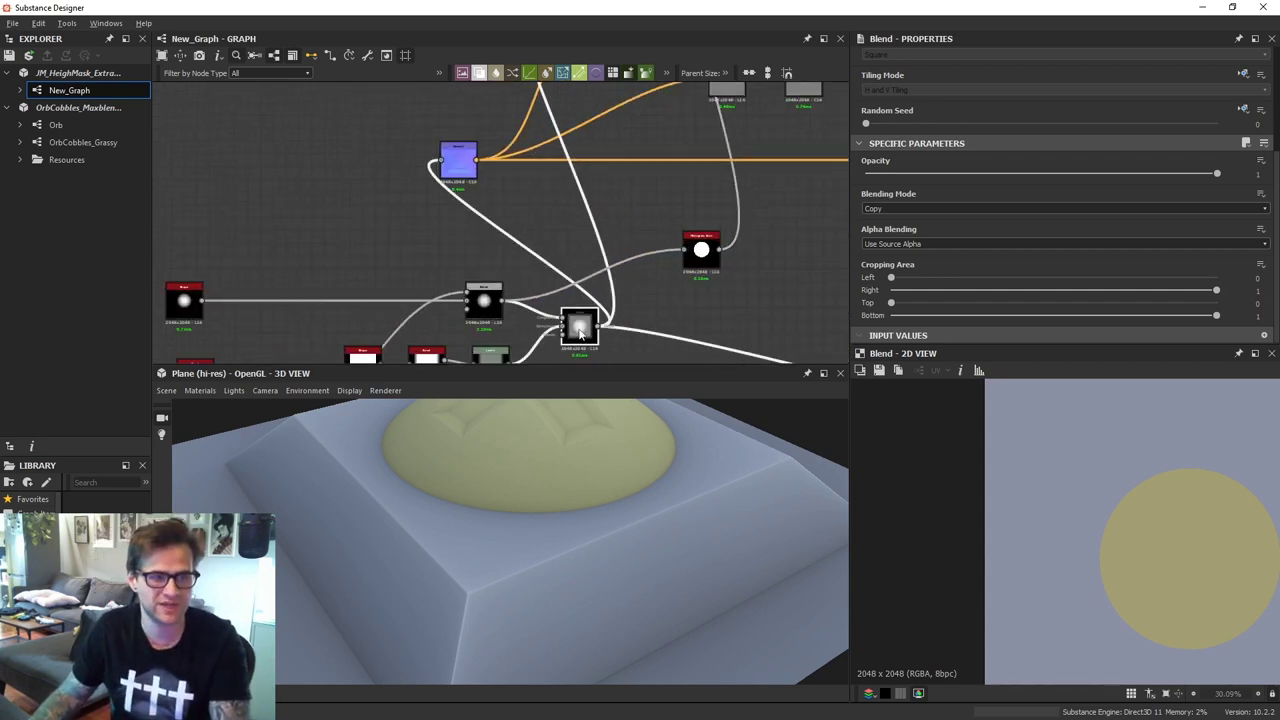
Try the Subtract blending mode on the height Blend, inspect the dome in 3D, and undo the mode change
{"action": "double_click", "coordinate": [580, 333]}
{"action": "left_click", "coordinate": [896, 211]}
{"action": "left_click", "coordinate": [893, 237]}
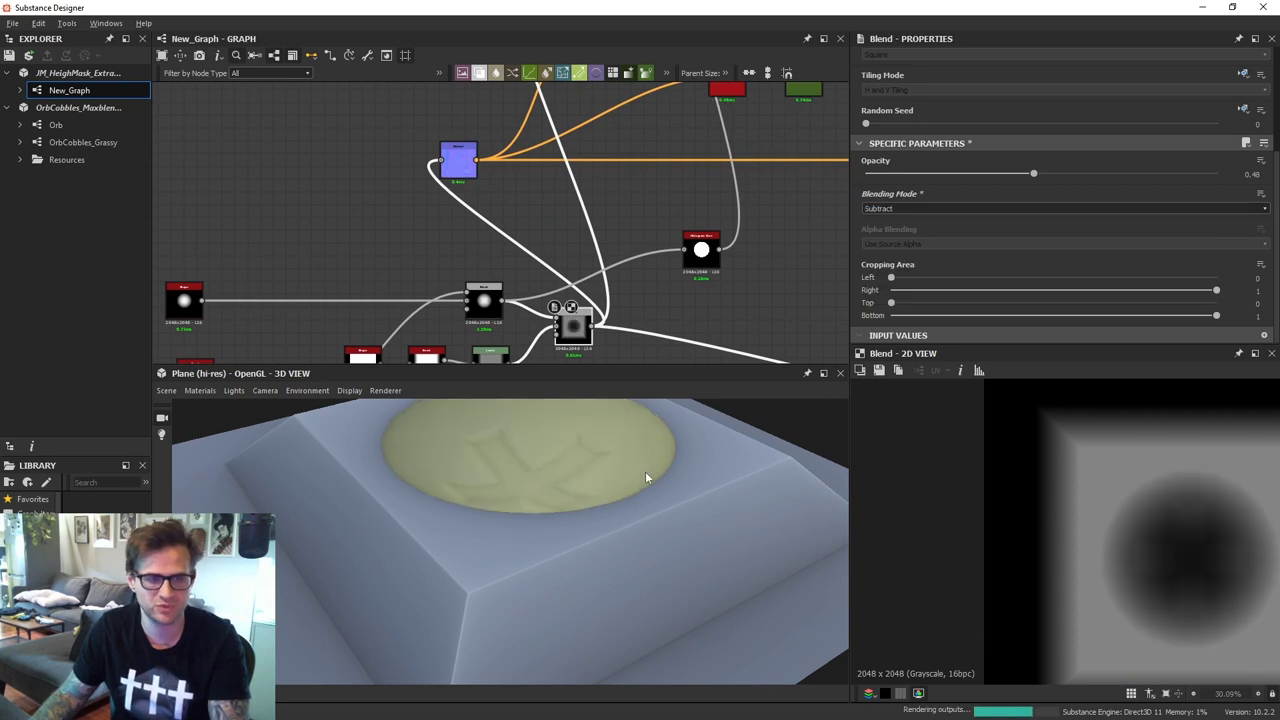
{"action": "scroll", "coordinate": [640, 486], "scroll_direction": "up", "scroll_amount": 4}
{"action": "left_click_drag", "start_coordinate": [637, 489], "coordinate": [678, 484]}
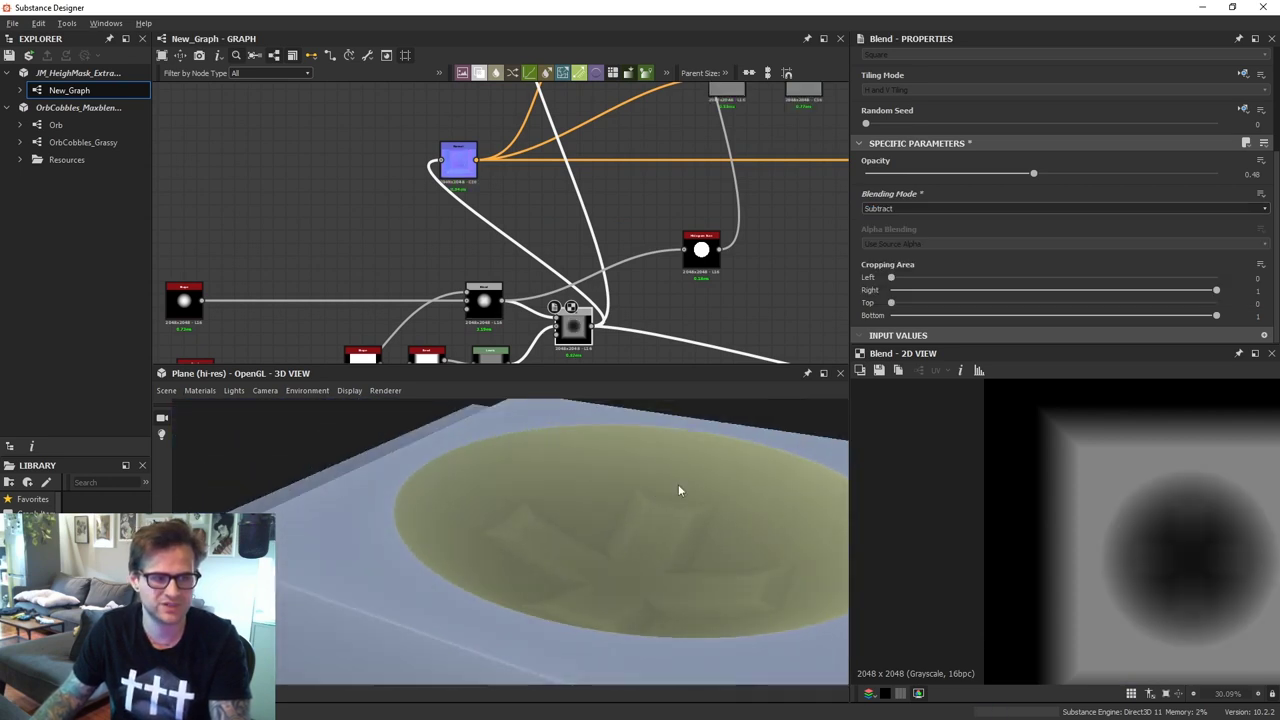
{"action": "key", "text": "ctrl+z"}
Move the dome's Subtract Blend away from the height Blend to make room for another node
{"action": "scroll", "coordinate": [519, 282], "scroll_direction": "down", "scroll_amount": 1}
{"action": "middle_click_drag", "start_coordinate": [519, 282], "coordinate": [532, 226]}
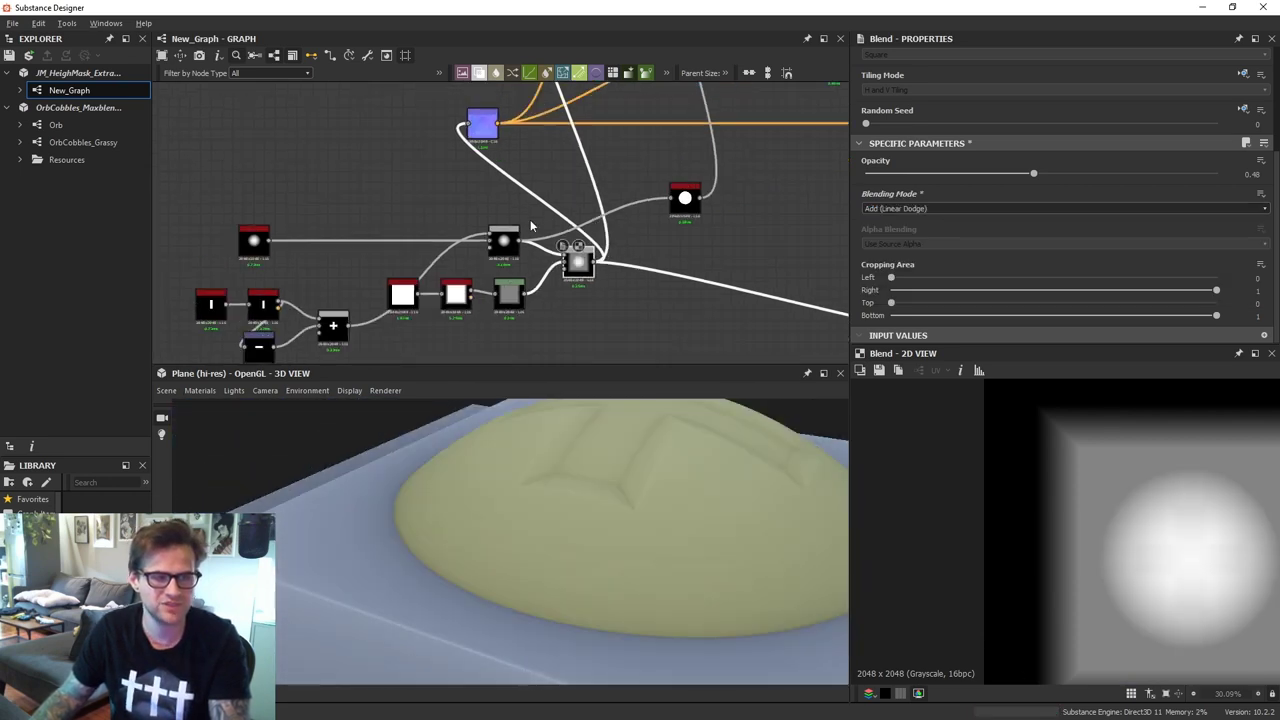
{"action": "scroll", "coordinate": [531, 226], "scroll_direction": "down", "scroll_amount": 1}
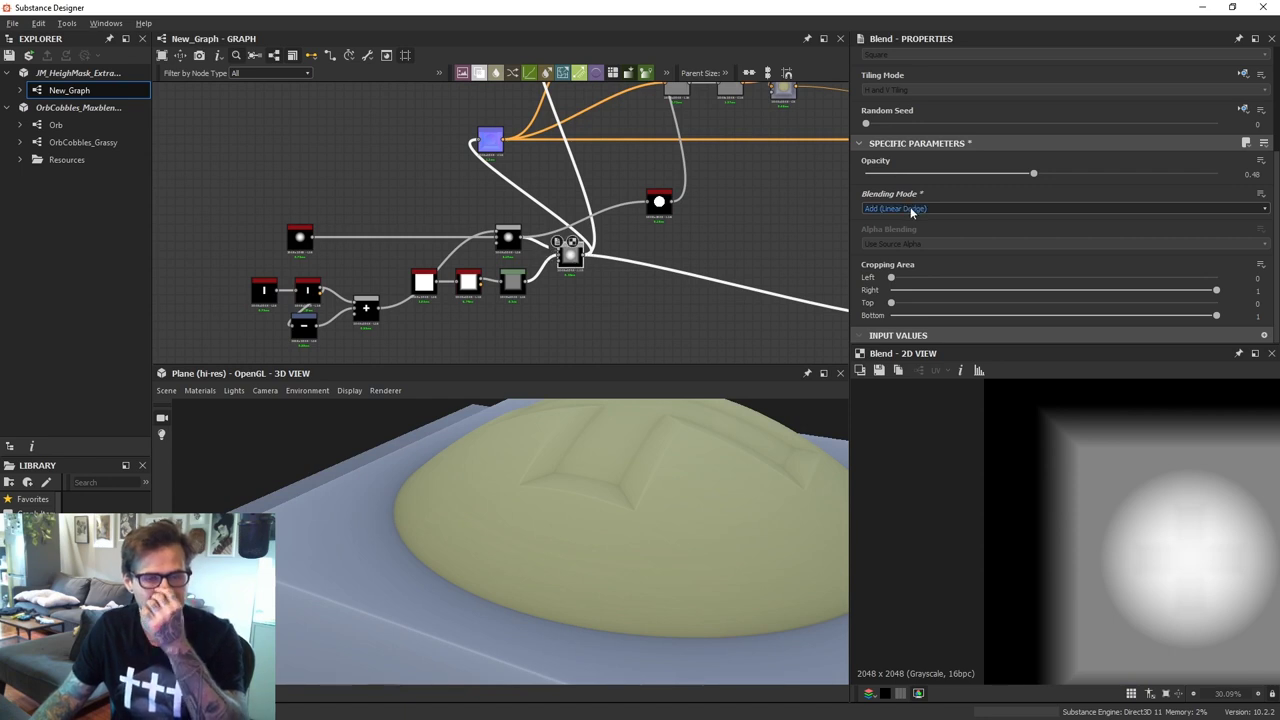
{"action": "mouse_move", "coordinate": [658, 163]}
{"action": "middle_mouse_down"}
{"action": "mouse_move", "coordinate": [567, 348]}
{"action": "mouse_move", "coordinate": [656, 154]}
{"action": "middle_mouse_up"}
{"action": "scroll", "coordinate": [656, 154], "scroll_direction": "down", "scroll_amount": 2}
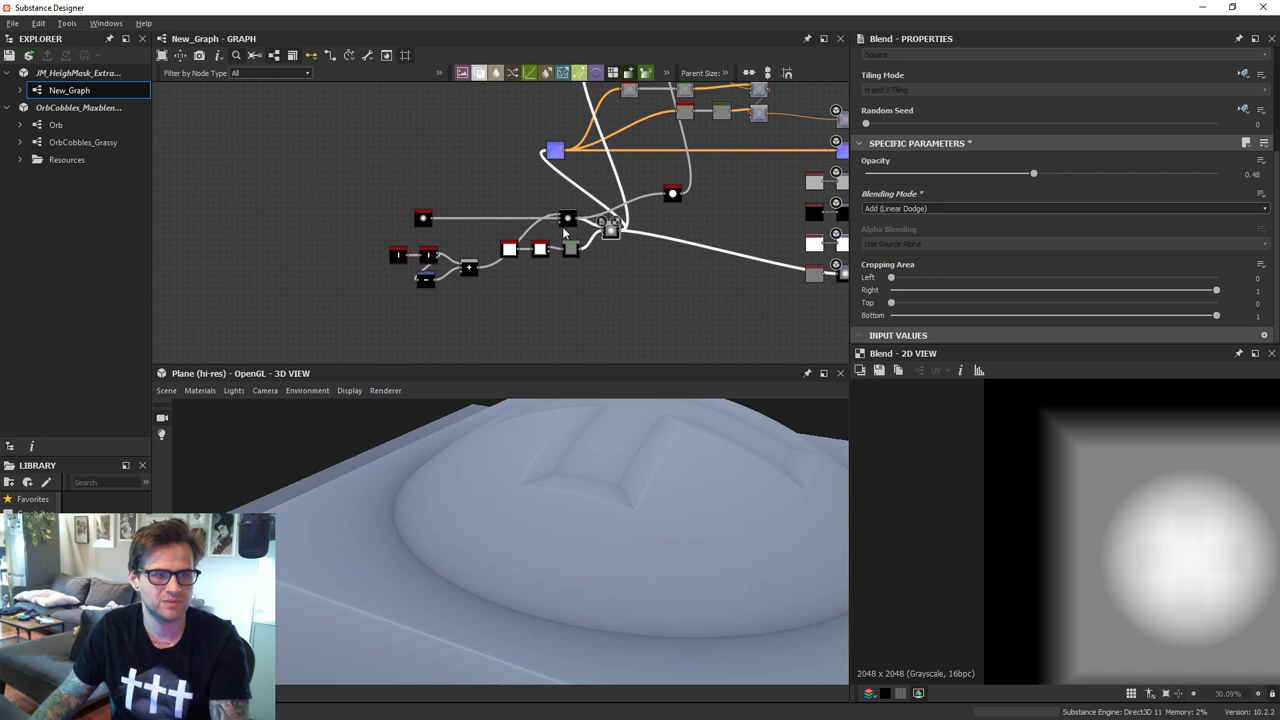
{"action": "scroll", "coordinate": [562, 226], "scroll_direction": "up", "scroll_amount": 3}
{"action": "left_click", "coordinate": [555, 219]}
{"action": "left_click_drag", "start_coordinate": [555, 222], "coordinate": [496, 222]}
Insert a Transformation 2D node after the dome's Subtract Blend, feeding both the Histogram Scan and the height Blend
{"action": "left_click", "coordinate": [527, 173]}
{"action": "key", "text": "space"}
{"action": "type", "text": "tr"}
{"action": "left_click", "coordinate": [584, 207]}
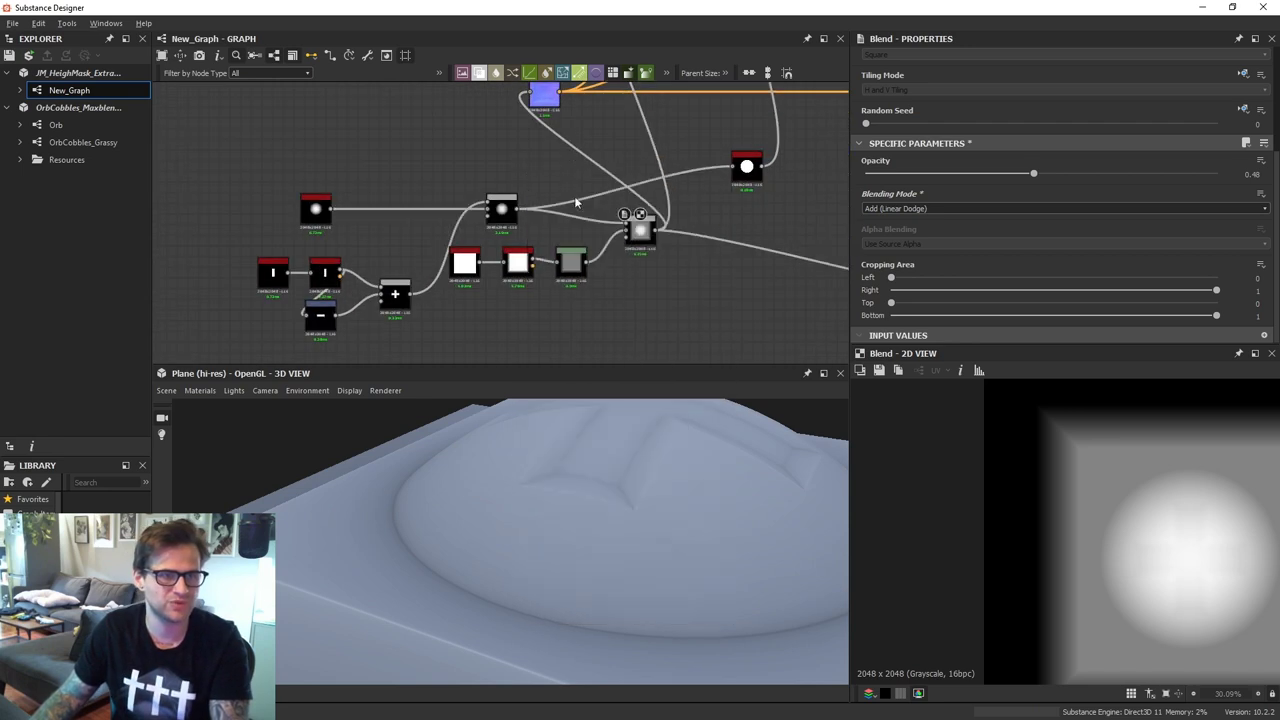
{"action": "scroll", "coordinate": [535, 185], "scroll_direction": "up", "scroll_amount": 1}
{"action": "left_click_drag", "start_coordinate": [522, 179], "coordinate": [555, 214]}
{"action": "left_click_drag", "start_coordinate": [560, 212], "coordinate": [490, 198]}
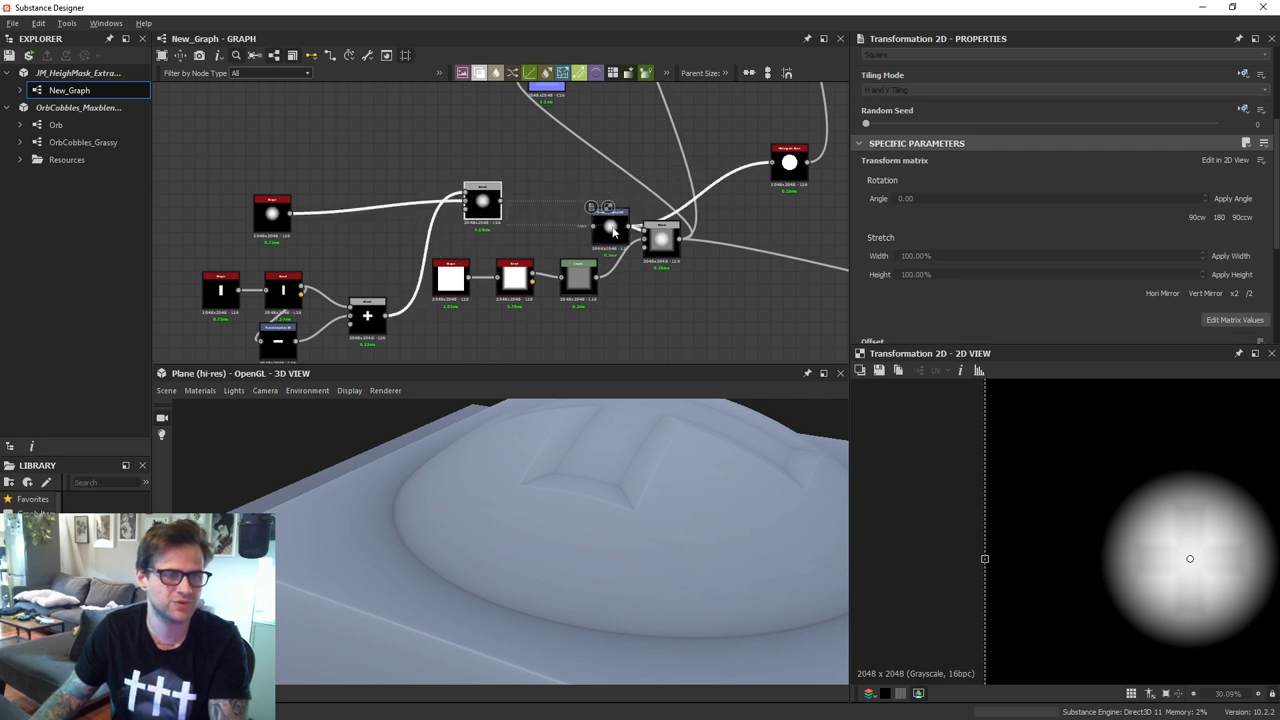
{"action": "left_click_drag", "start_coordinate": [612, 232], "coordinate": [572, 207]}
Preview the height Blend in 2D and offset the dome onto the base's lower-left corner with the Transformation 2D node, inspecting it in 3D
{"action": "scroll", "coordinate": [985, 498], "scroll_direction": "down", "scroll_amount": 1}
{"action": "scroll", "coordinate": [654, 458], "scroll_direction": "down", "scroll_amount": 4}
{"action": "left_click_drag", "start_coordinate": [654, 458], "coordinate": [696, 495]}
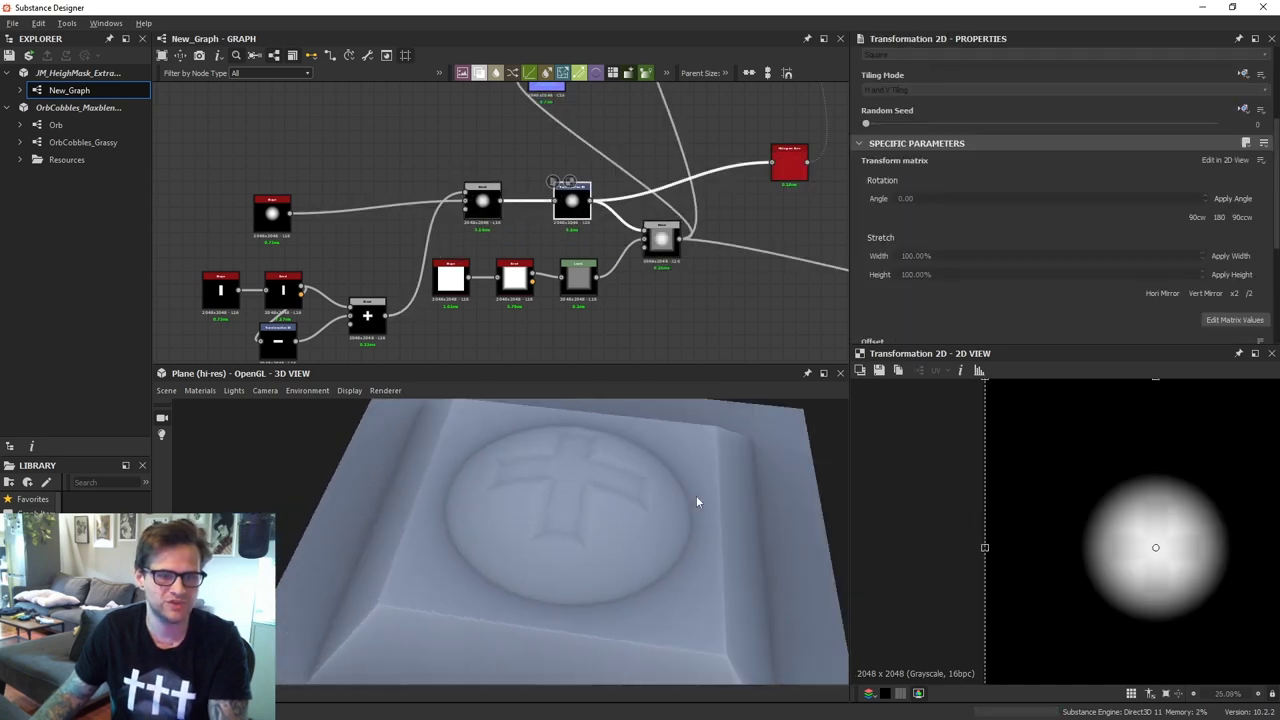
{"action": "scroll", "coordinate": [690, 508], "scroll_direction": "down", "scroll_amount": 2}
{"action": "key", "text": "f"}
{"action": "left_click", "coordinate": [659, 244]}
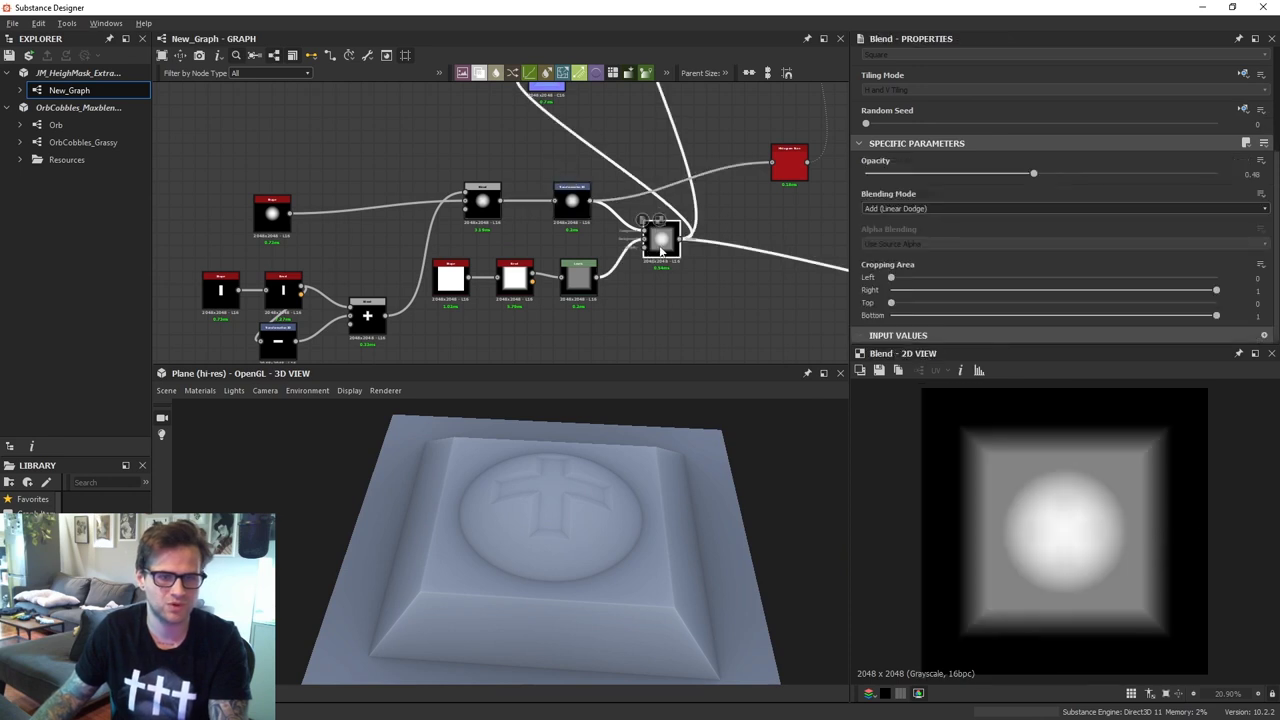
{"action": "left_click", "coordinate": [572, 200]}
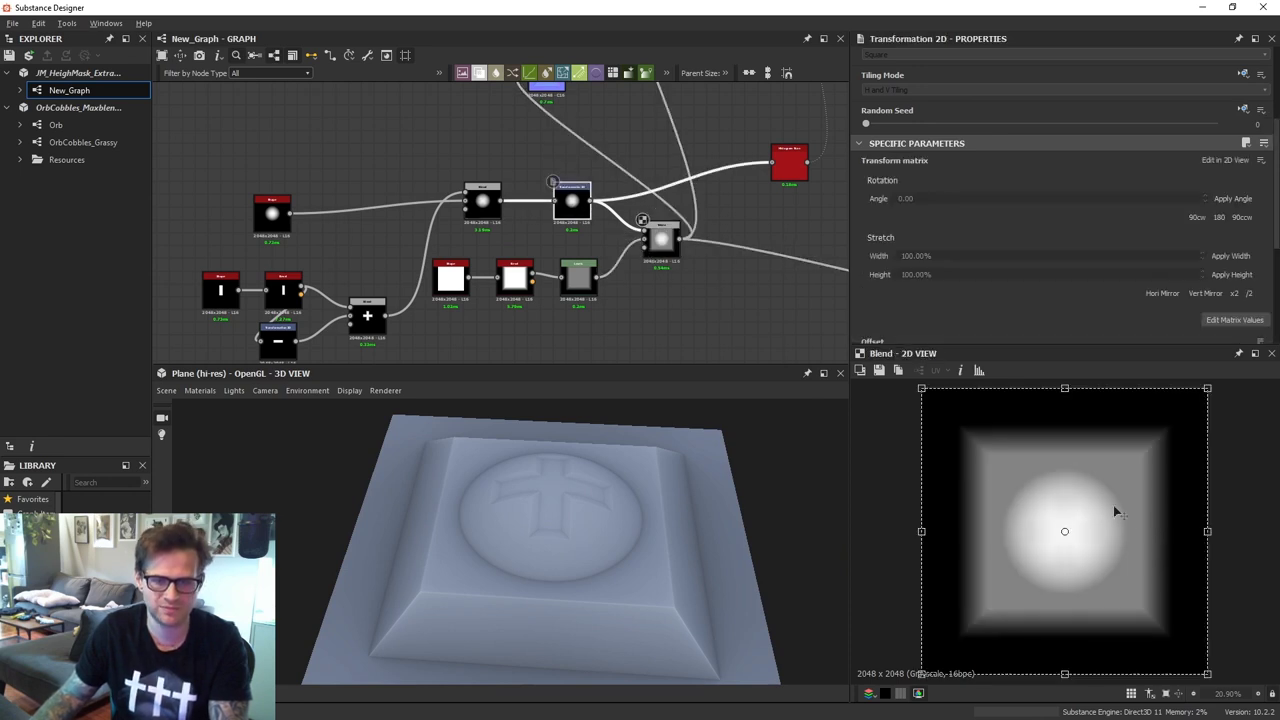
{"action": "left_click_drag", "start_coordinate": [1113, 505], "coordinate": [1068, 550]}
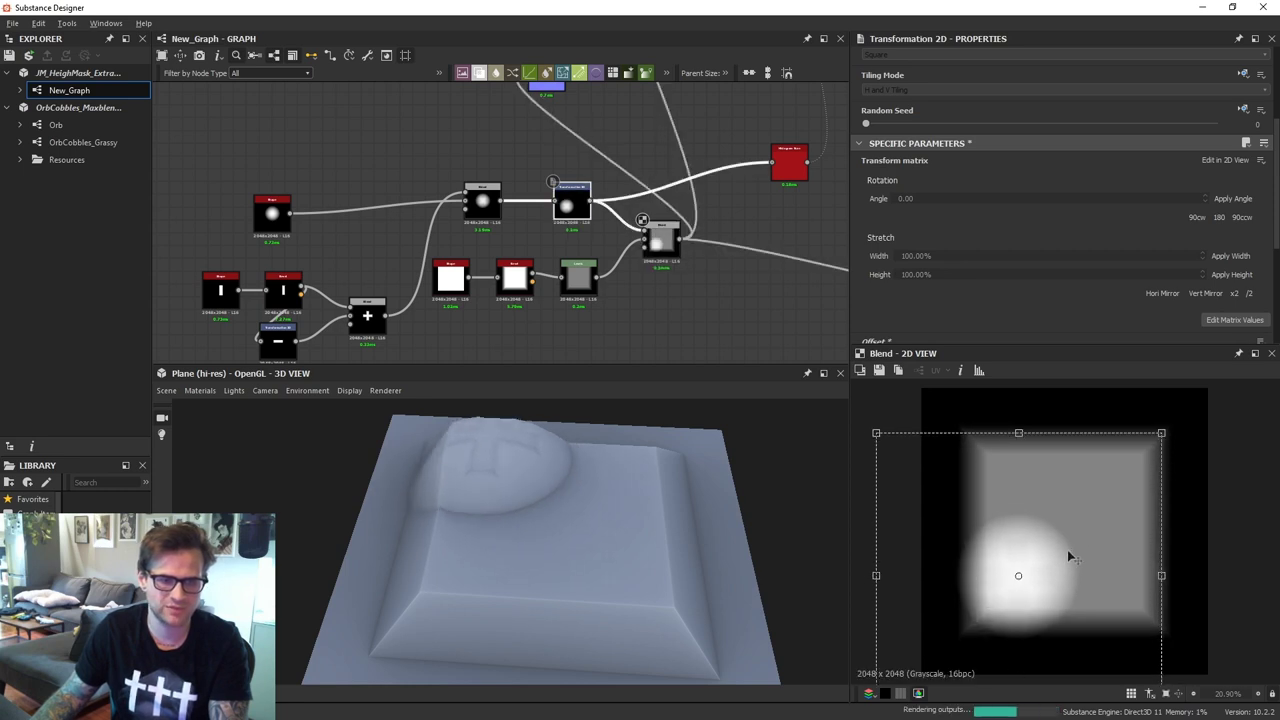
{"action": "left_click_drag", "start_coordinate": [494, 505], "coordinate": [640, 498]}
Set the dome Shape's Scale to 0.37 and inspect how it overlaps the base's corner in 3D
{"action": "left_click", "coordinate": [280, 213]}
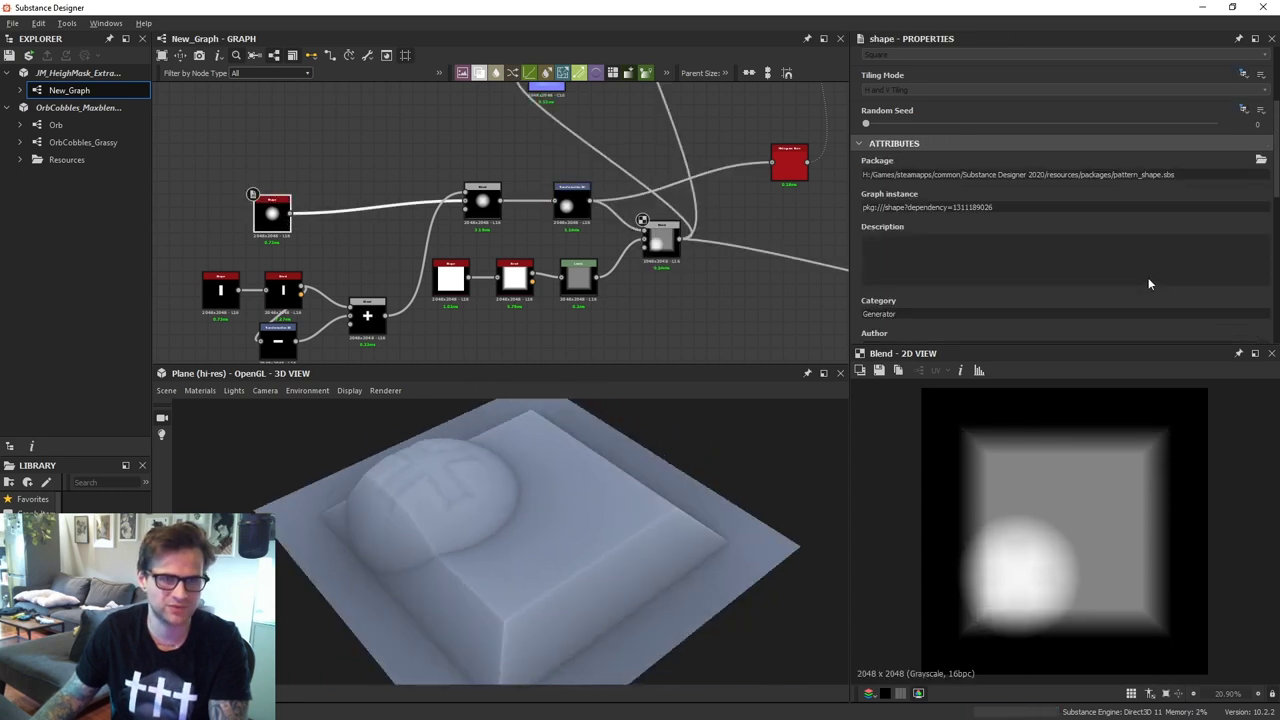
{"action": "scroll", "coordinate": [1145, 295], "scroll_direction": "down", "scroll_amount": 3}
{"action": "left_click_drag", "start_coordinate": [1009, 298], "coordinate": [995, 298]}
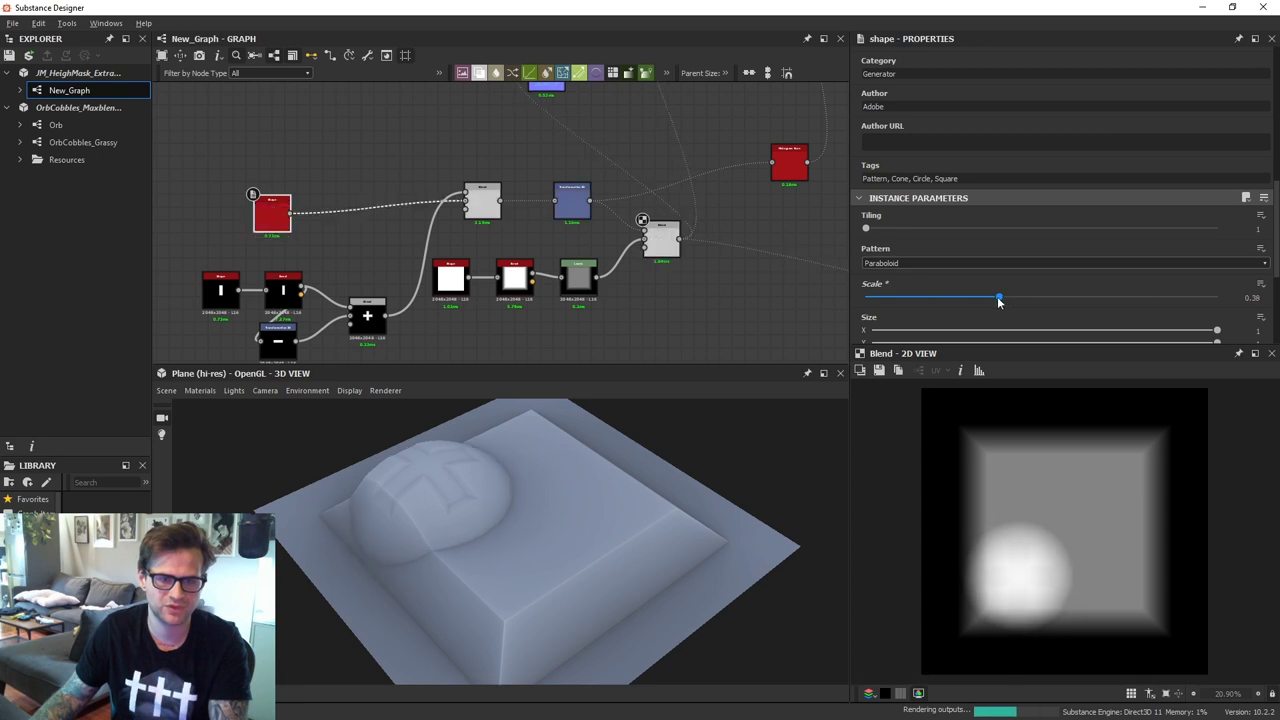
{"action": "mouse_move", "coordinate": [524, 482]}
{"action": "left_mouse_down"}
{"action": "mouse_move", "coordinate": [565, 460]}
{"action": "mouse_move", "coordinate": [543, 487]}
{"action": "left_mouse_up"}
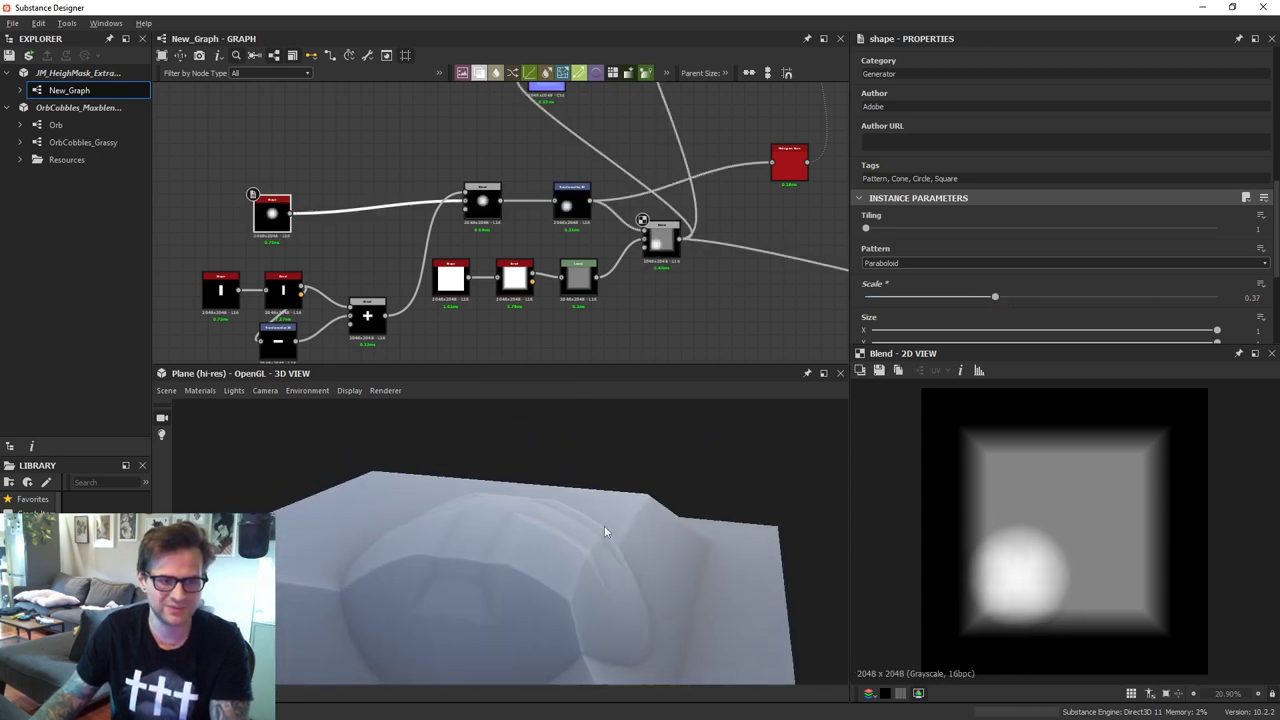
{"action": "left_click_drag", "start_coordinate": [604, 531], "coordinate": [667, 491]}
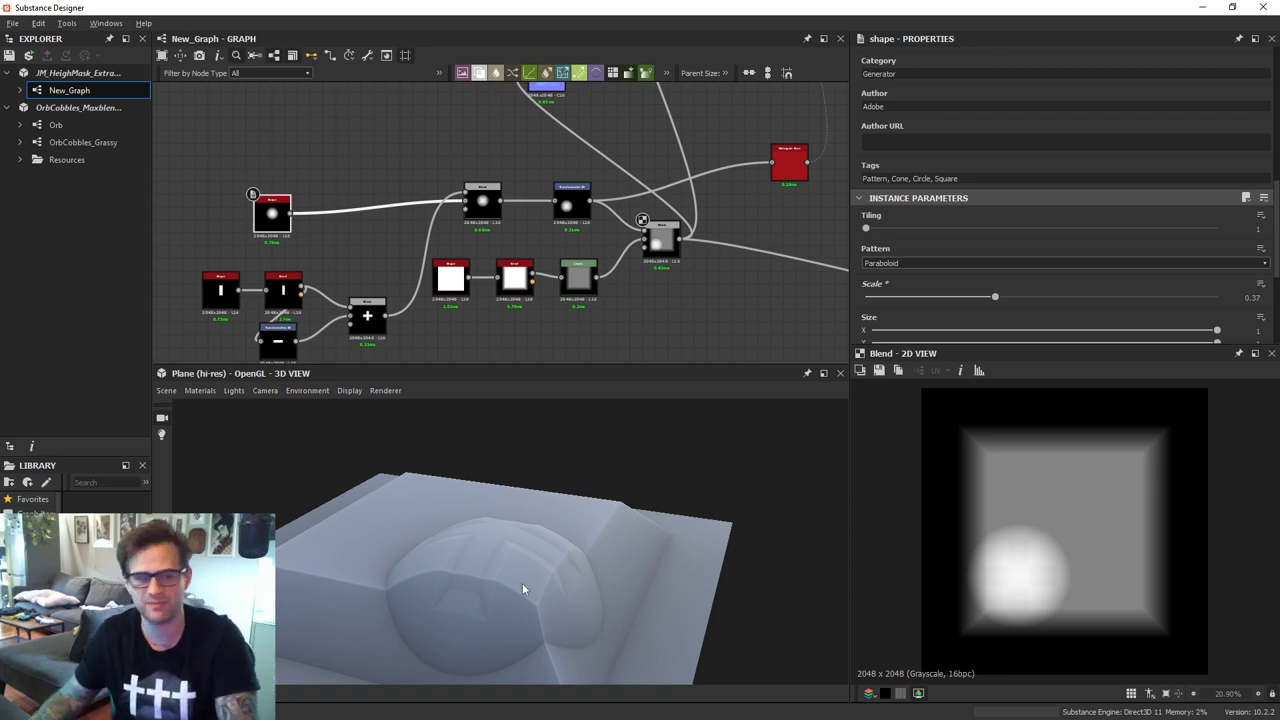
Set the height Blend to Max (Lighten) with Opacity 1 and inspect the dome in 3D
{"action": "left_click", "coordinate": [660, 238]}
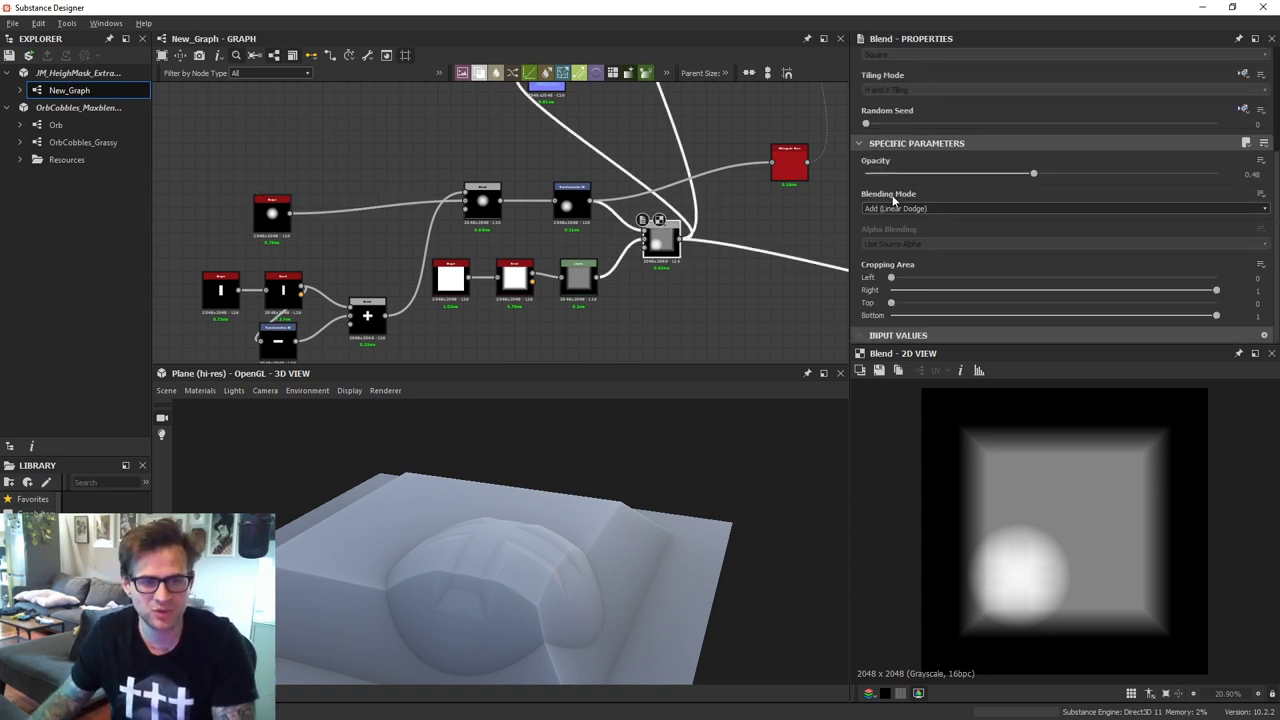
{"action": "left_click", "coordinate": [1019, 207]}
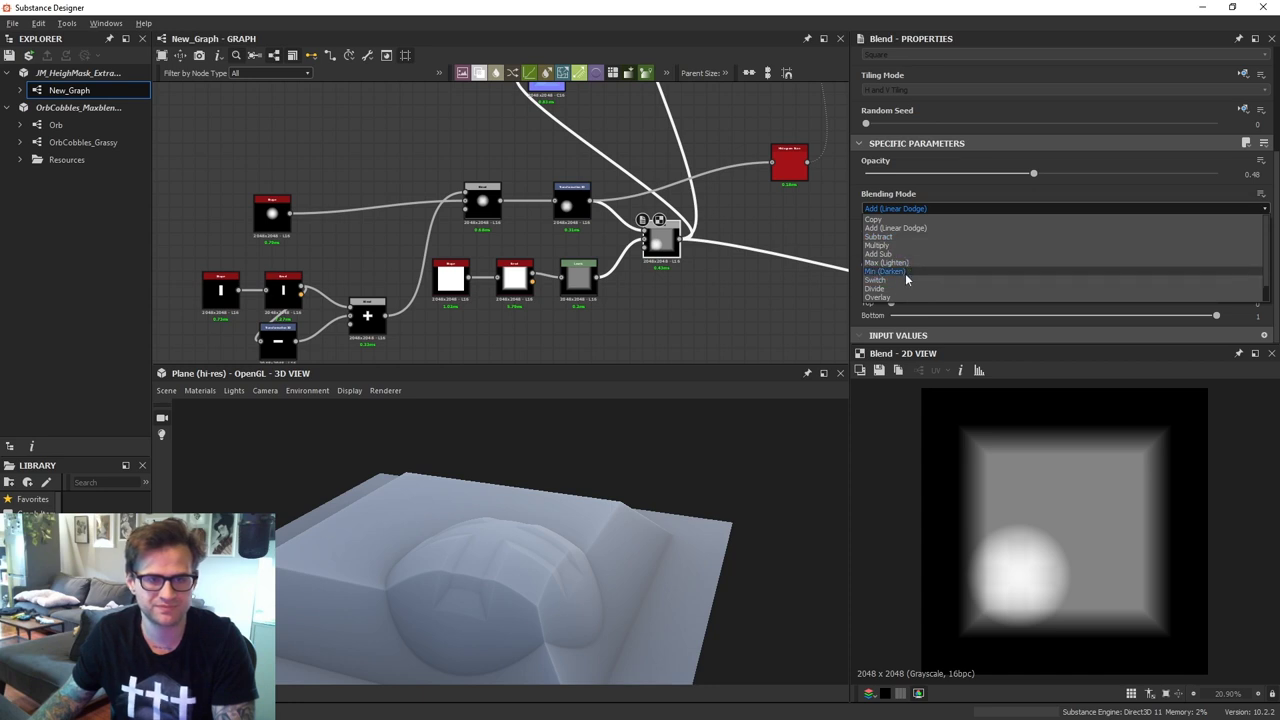
{"action": "left_click", "coordinate": [912, 263]}
{"action": "left_click", "coordinate": [1216, 174]}
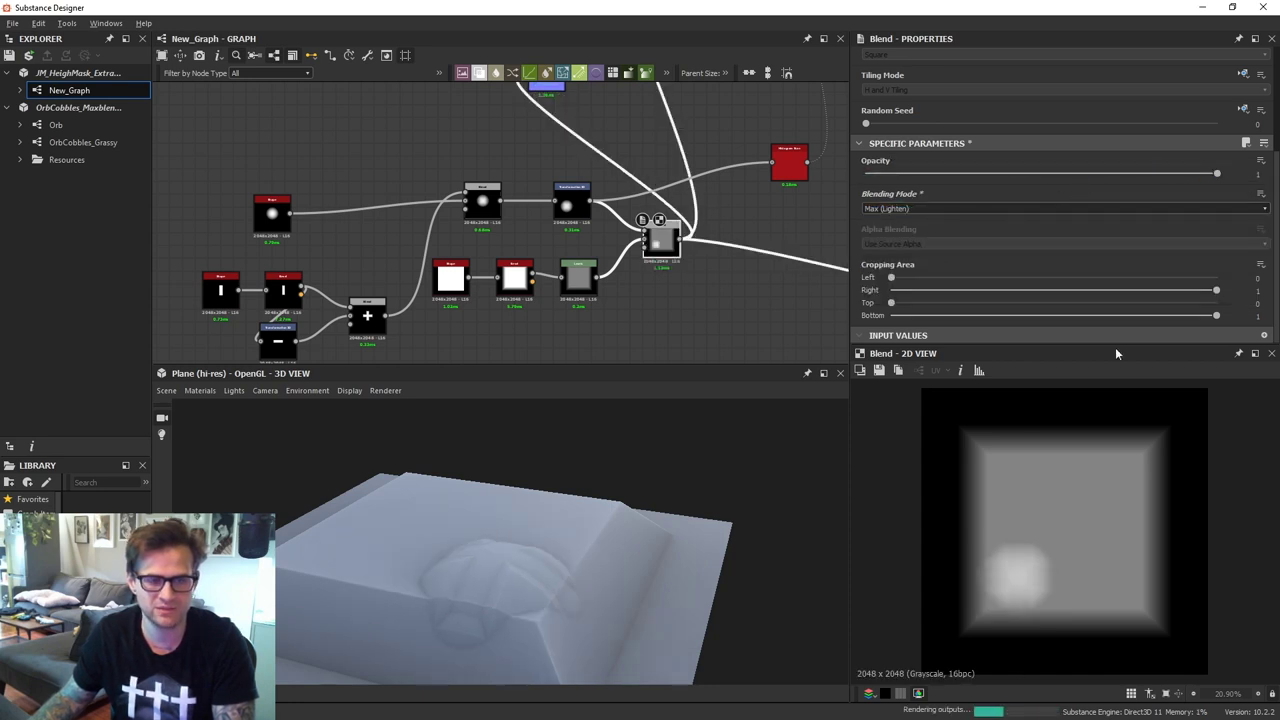
{"action": "left_click_drag", "start_coordinate": [530, 544], "coordinate": [520, 594]}
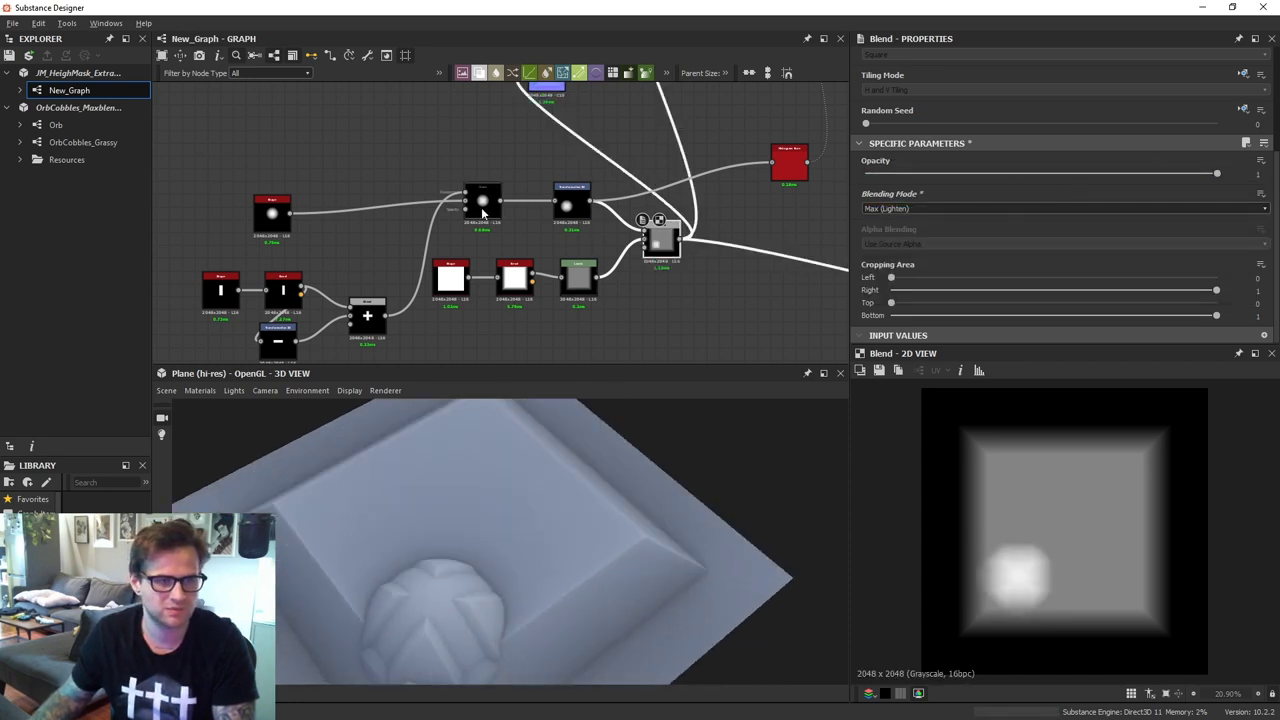
Lower the output white level of the base's Levels node and inspect the dome protruding from the corner in 3D
{"action": "middle_click_drag", "start_coordinate": [481, 207], "coordinate": [507, 177]}
{"action": "left_click", "coordinate": [604, 246]}
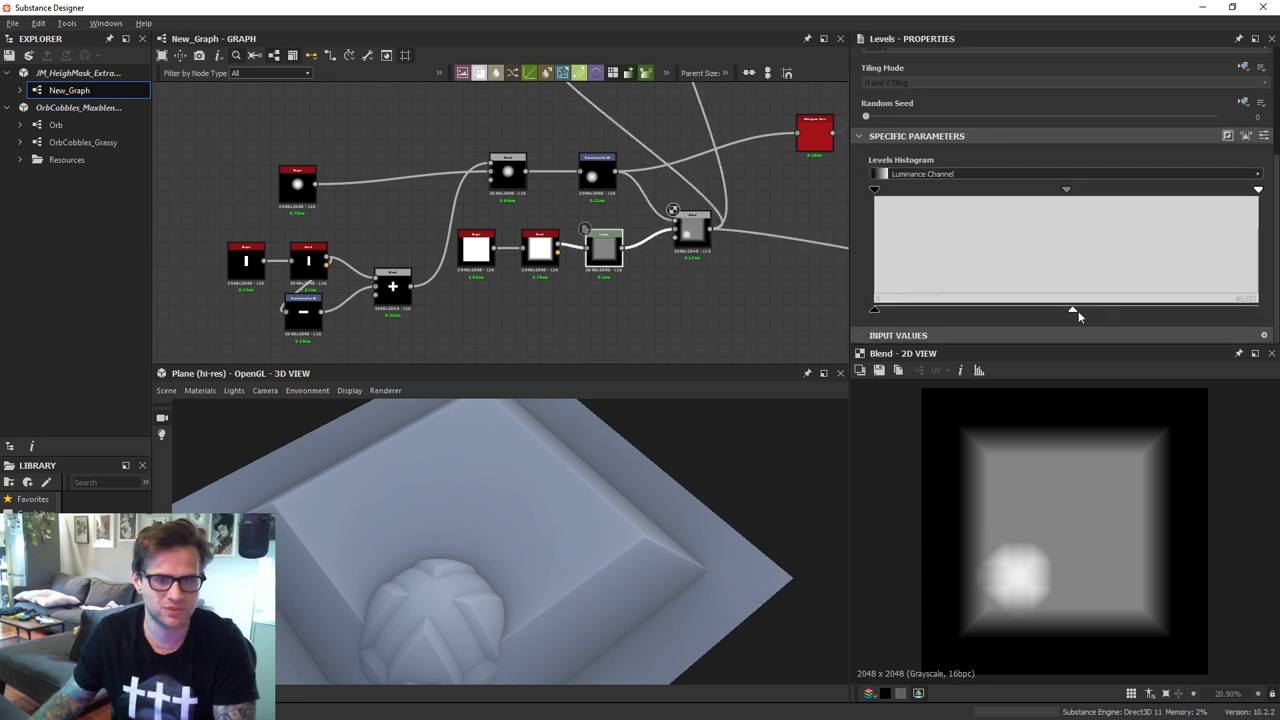
{"action": "left_click_drag", "start_coordinate": [1074, 312], "coordinate": [1013, 322]}
{"action": "left_click_drag", "start_coordinate": [682, 522], "coordinate": [535, 542]}
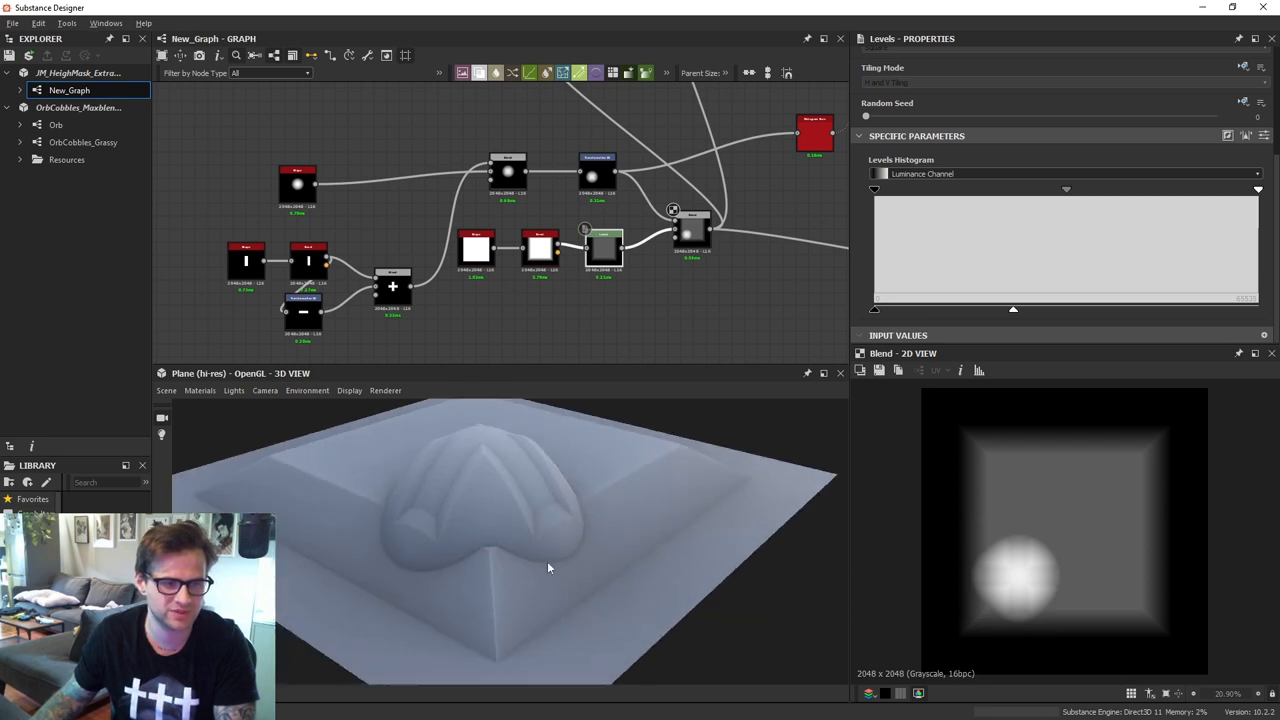
{"action": "left_click_drag", "start_coordinate": [419, 561], "coordinate": [475, 495]}
Offset the dome over the base's upper-left corner, inspect it in 3D, and return it near the centre at about X 0.035, Y 0.0211
{"action": "left_click", "coordinate": [591, 177]}
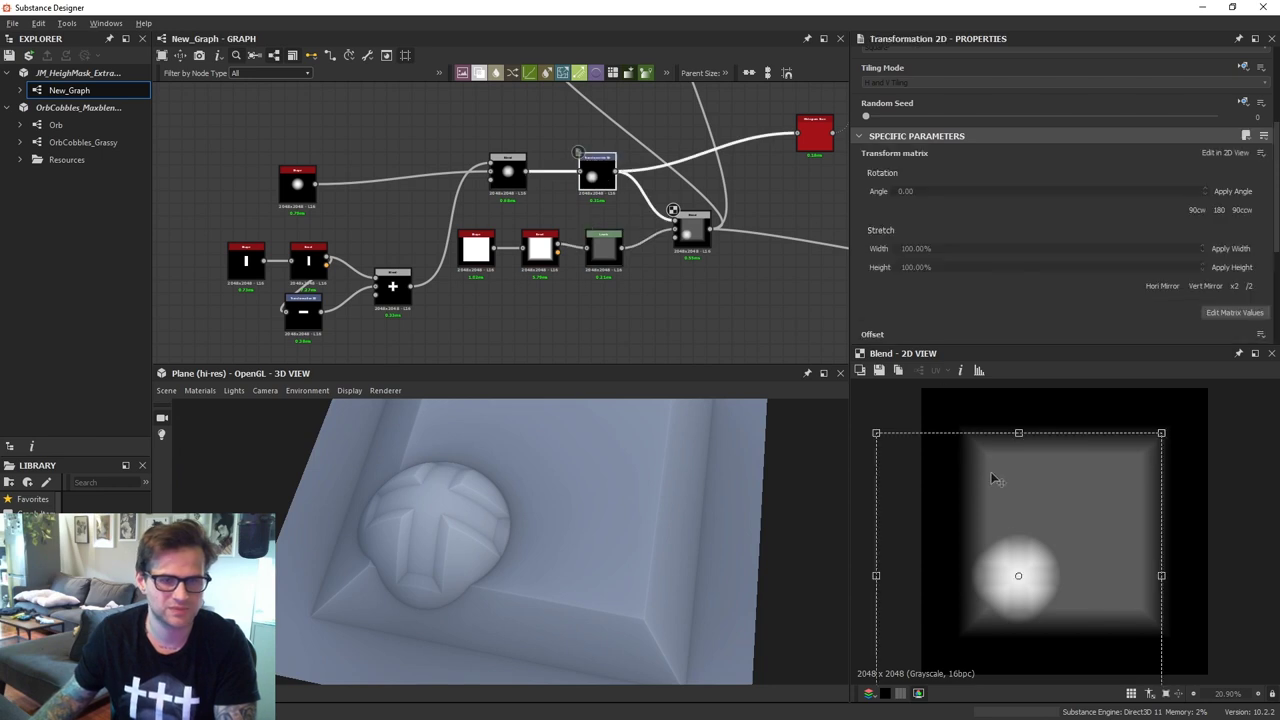
{"action": "left_click_drag", "start_coordinate": [1022, 563], "coordinate": [1007, 461]}
{"action": "left_click_drag", "start_coordinate": [438, 479], "coordinate": [534, 466]}
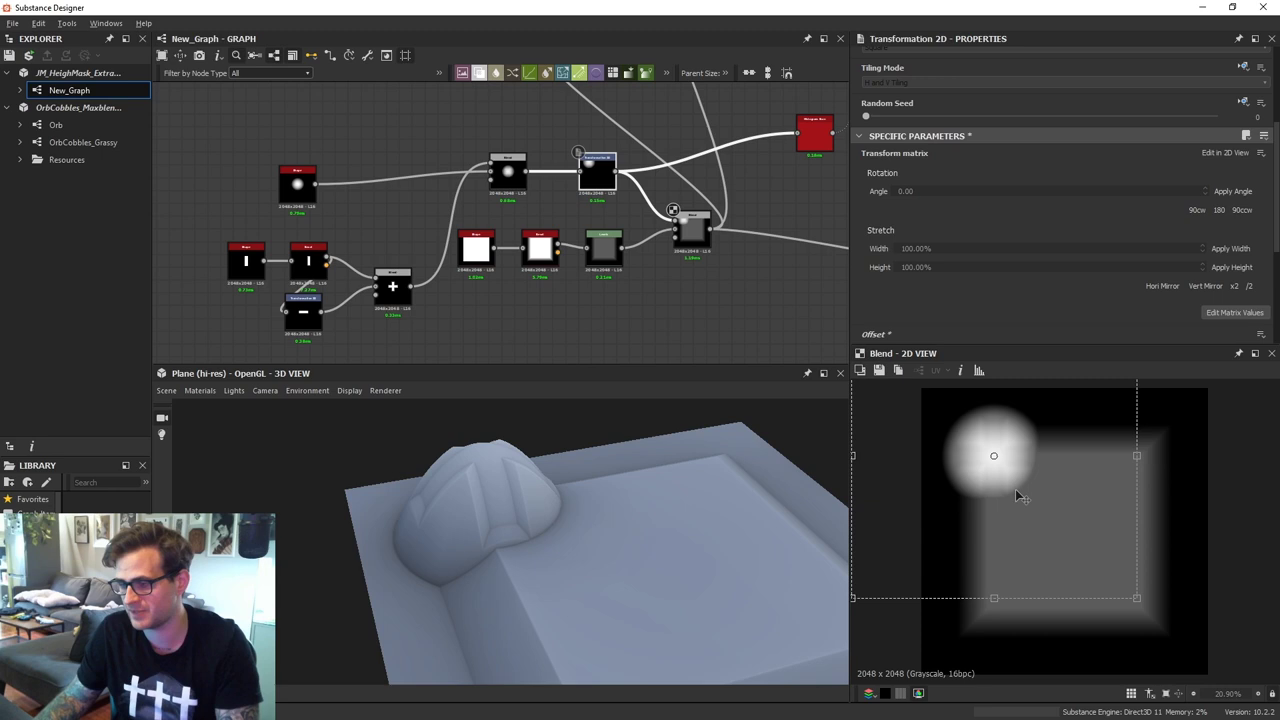
{"action": "left_click_drag", "start_coordinate": [1013, 465], "coordinate": [1070, 527]}
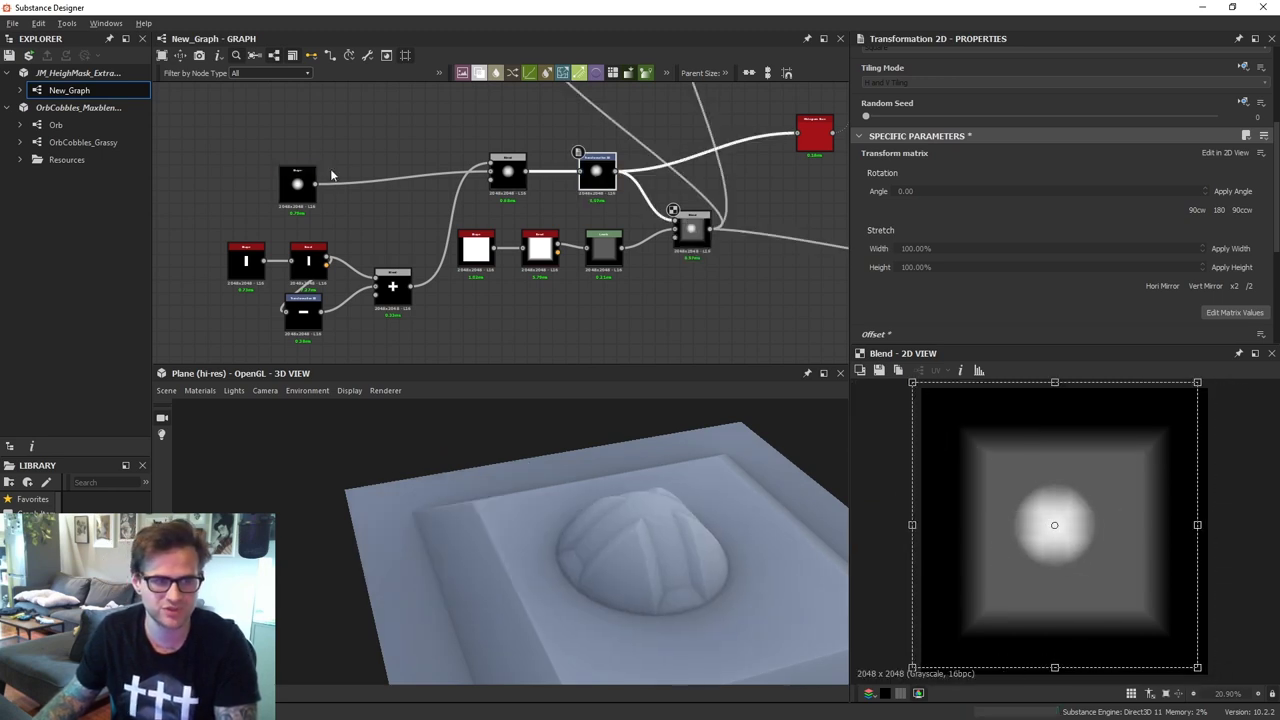
Set the dome Shape's Scale to 0.48 and line its node up with the dome's Subtract Blend
{"action": "left_click", "coordinate": [298, 181]}
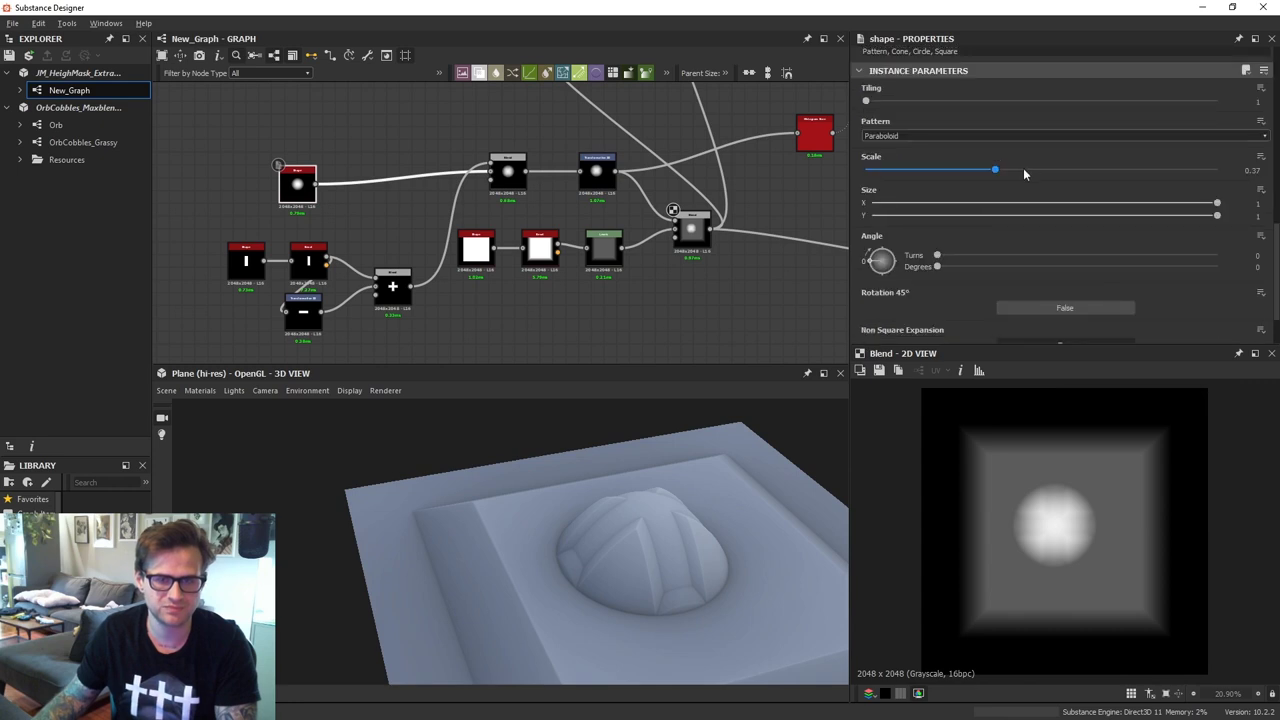
{"action": "left_click", "coordinate": [1034, 171]}
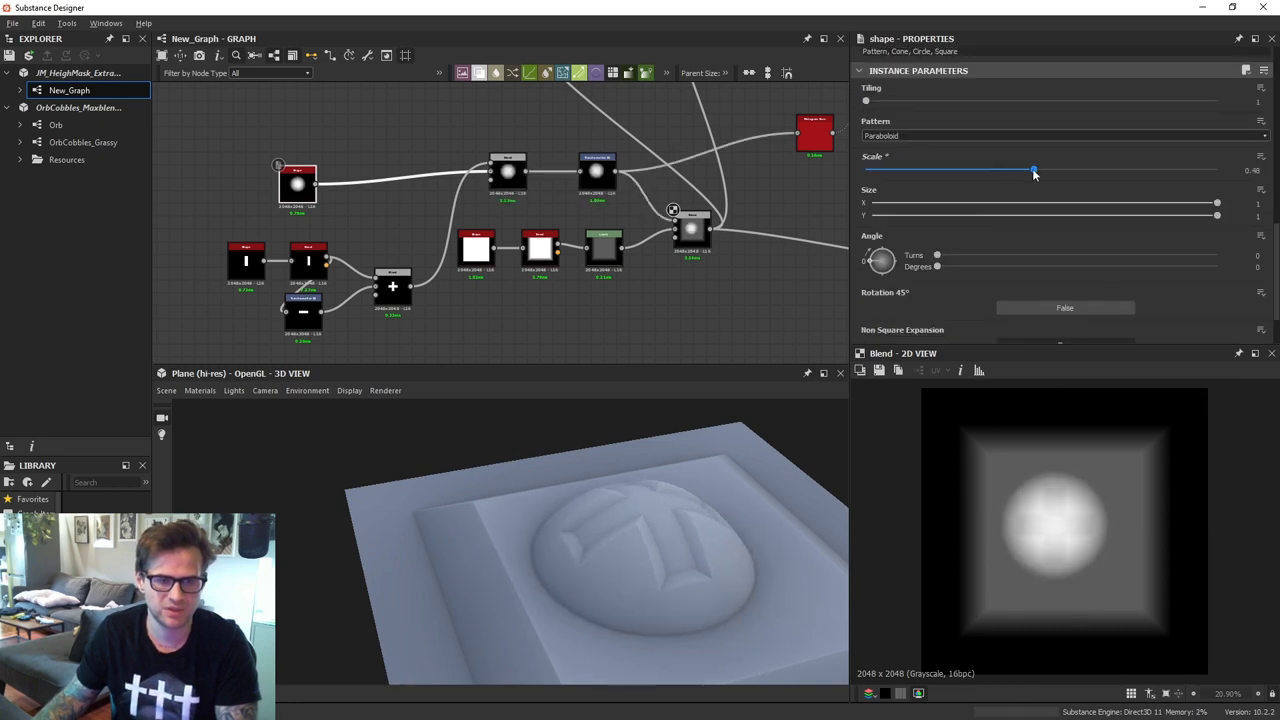
{"action": "scroll", "coordinate": [1075, 540], "scroll_direction": "up", "scroll_amount": 2}
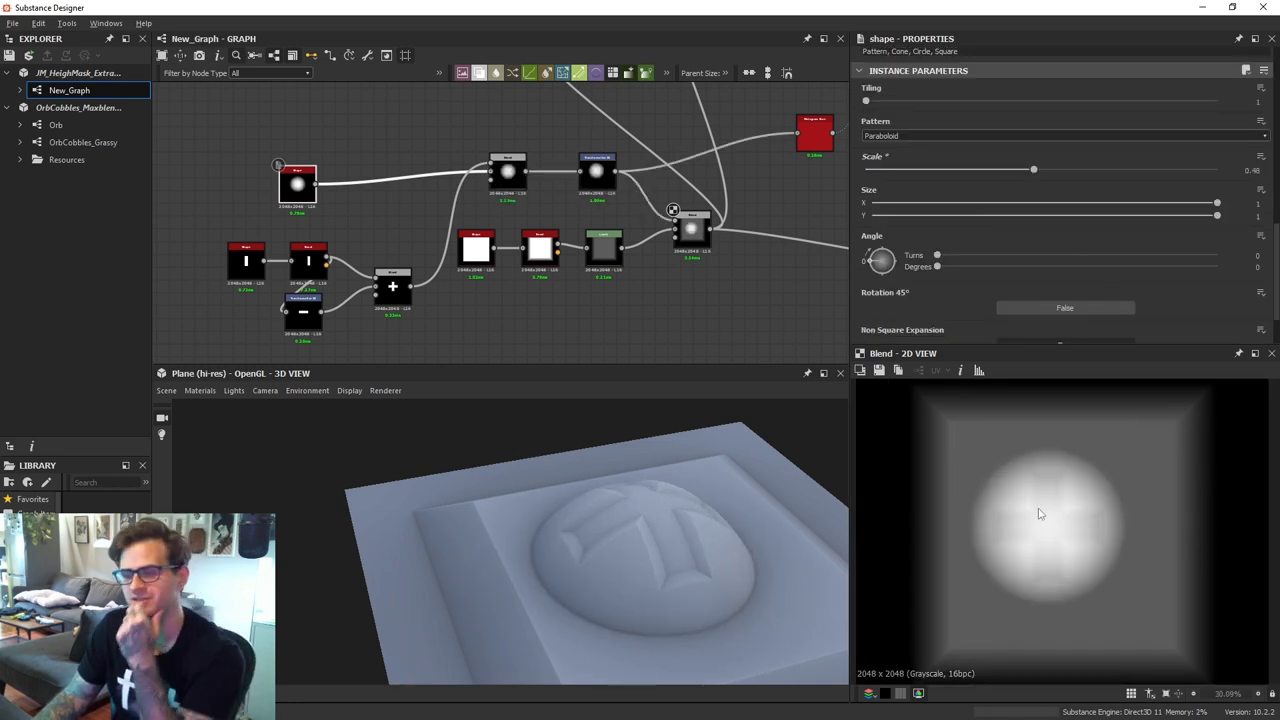
{"action": "left_click_drag", "start_coordinate": [301, 186], "coordinate": [327, 173]}
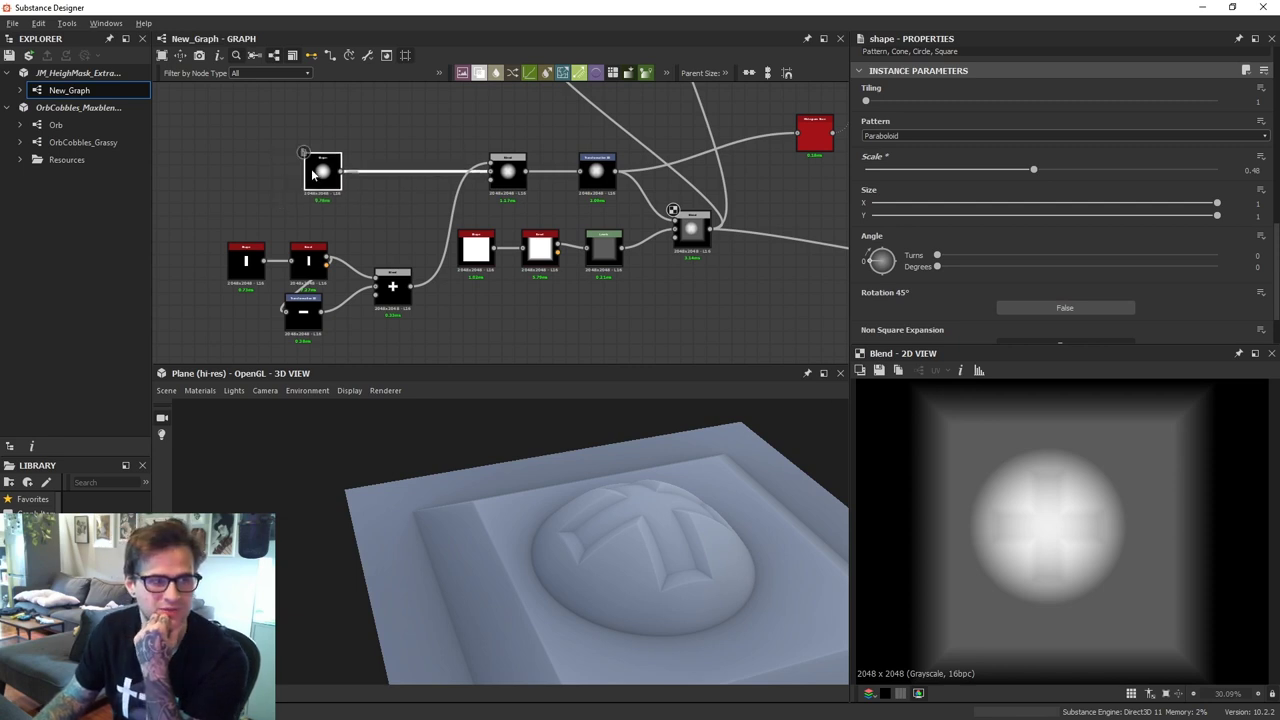
Compare the outputs of the dome Shape, the Transformation 2D and the height Blend in the 2D view, focusing on the dome's outline
{"action": "double_click", "coordinate": [327, 173]}
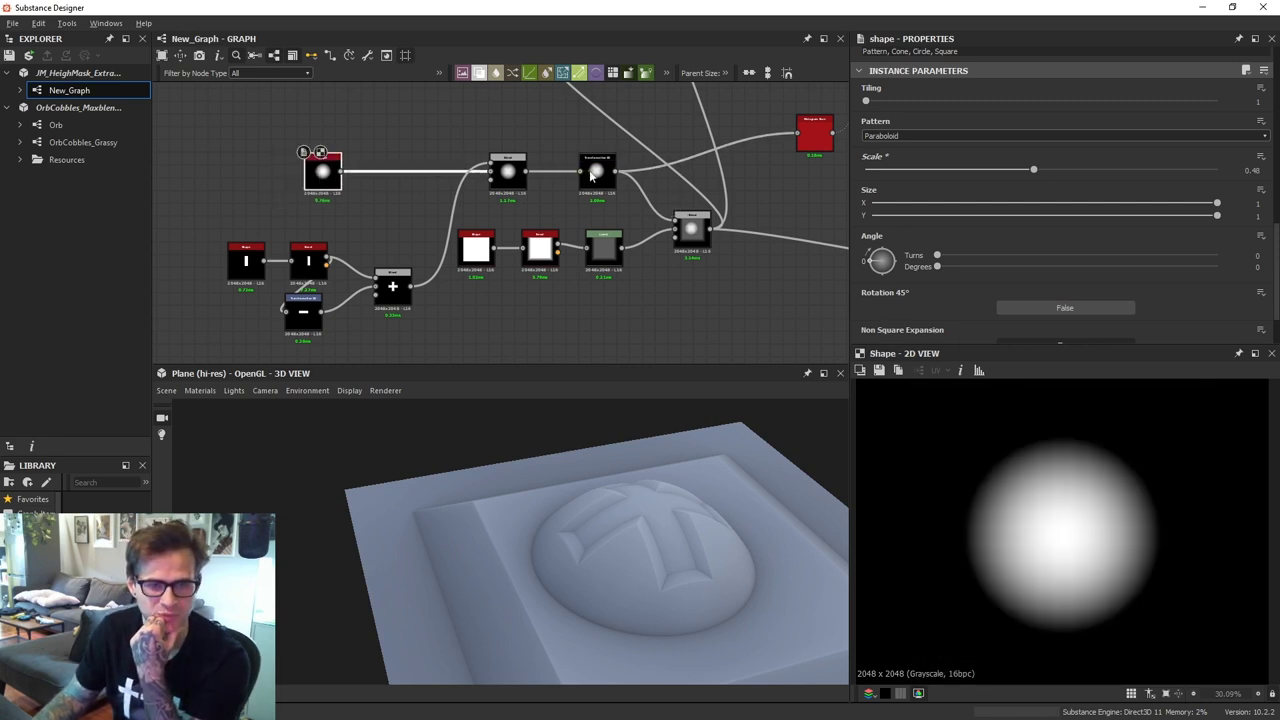
{"action": "left_click", "coordinate": [597, 172]}
{"action": "scroll", "coordinate": [1045, 480], "scroll_direction": "up", "scroll_amount": 2}
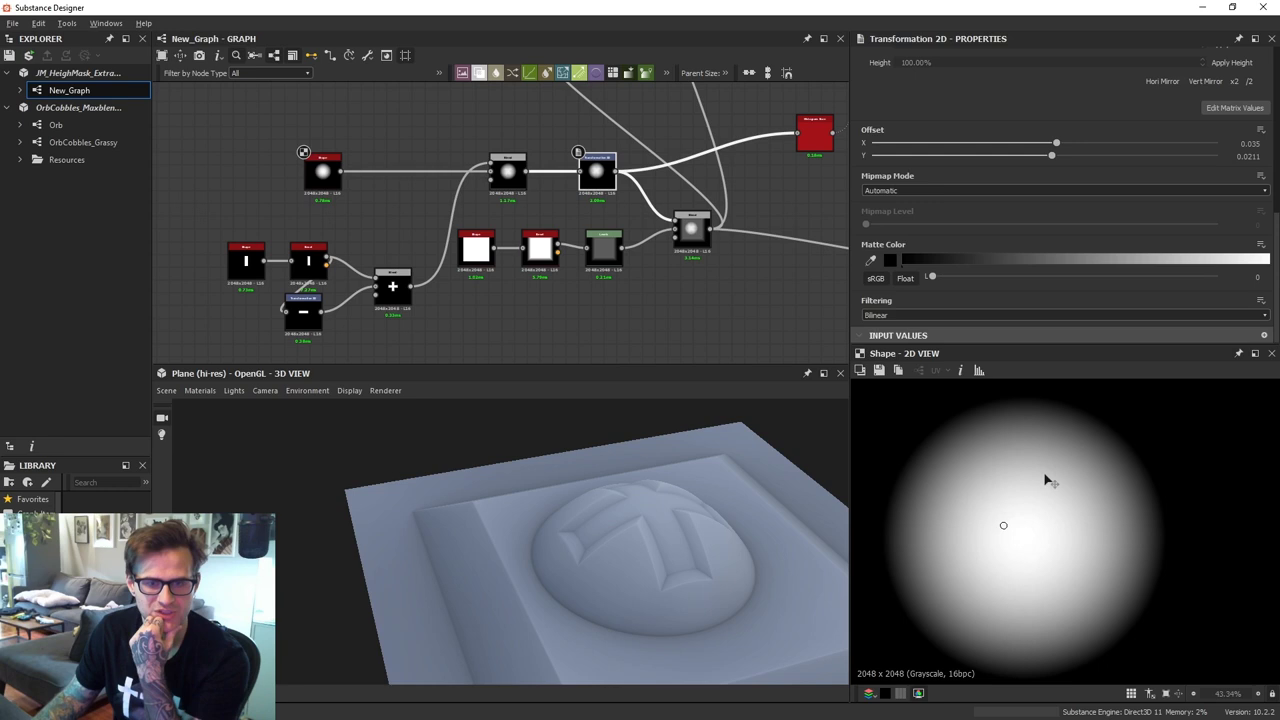
{"action": "double_click", "coordinate": [691, 230]}
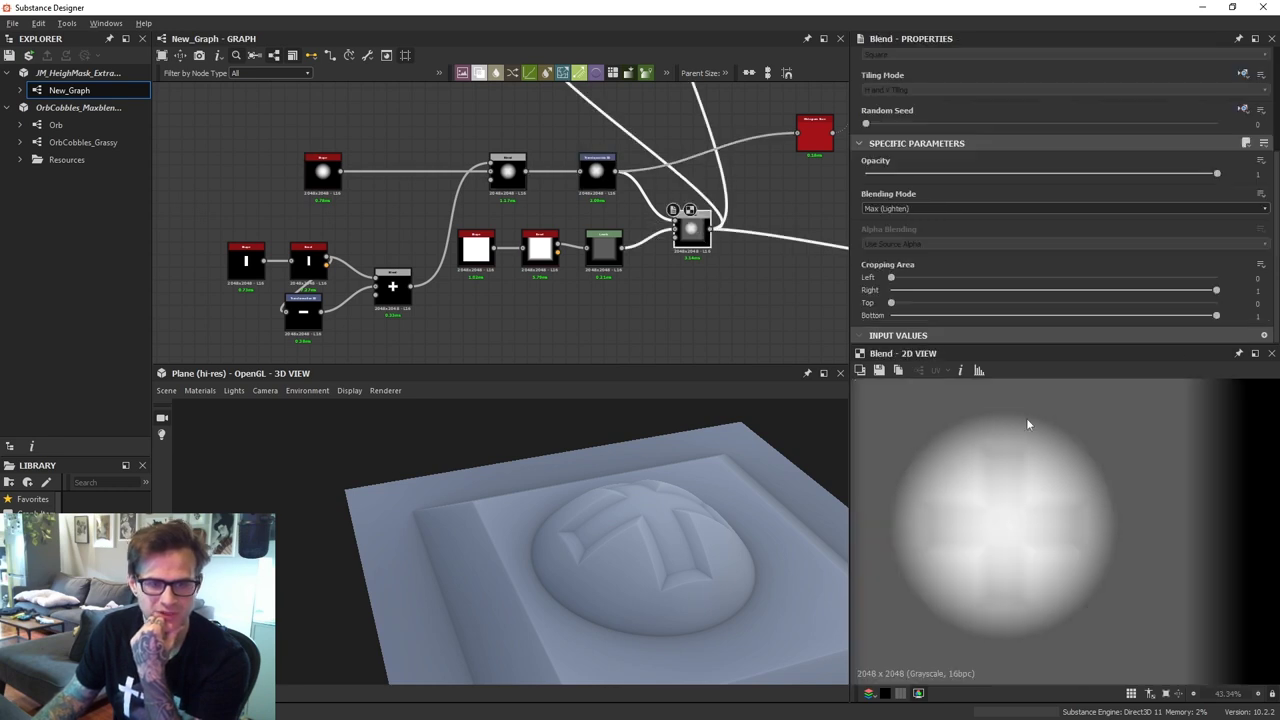
{"action": "scroll", "coordinate": [986, 432], "scroll_direction": "up", "scroll_amount": 3}
{"action": "double_click", "coordinate": [597, 170]}
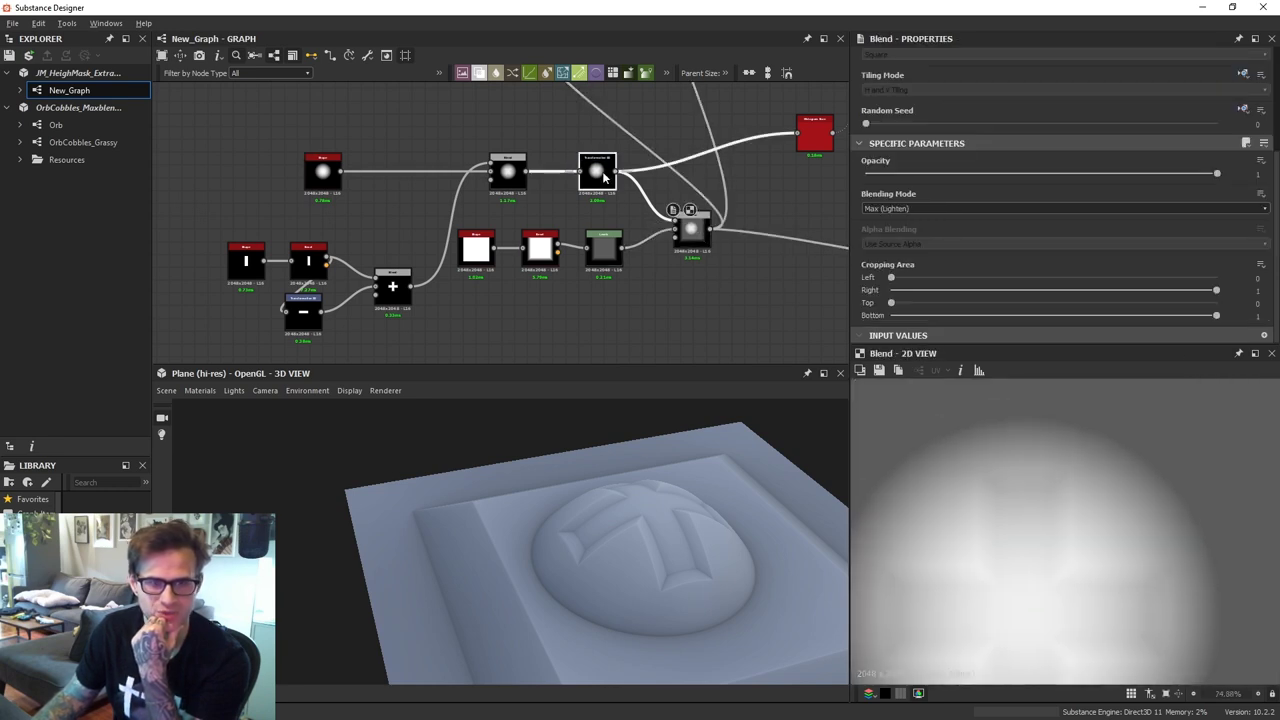
{"action": "double_click", "coordinate": [691, 230]}
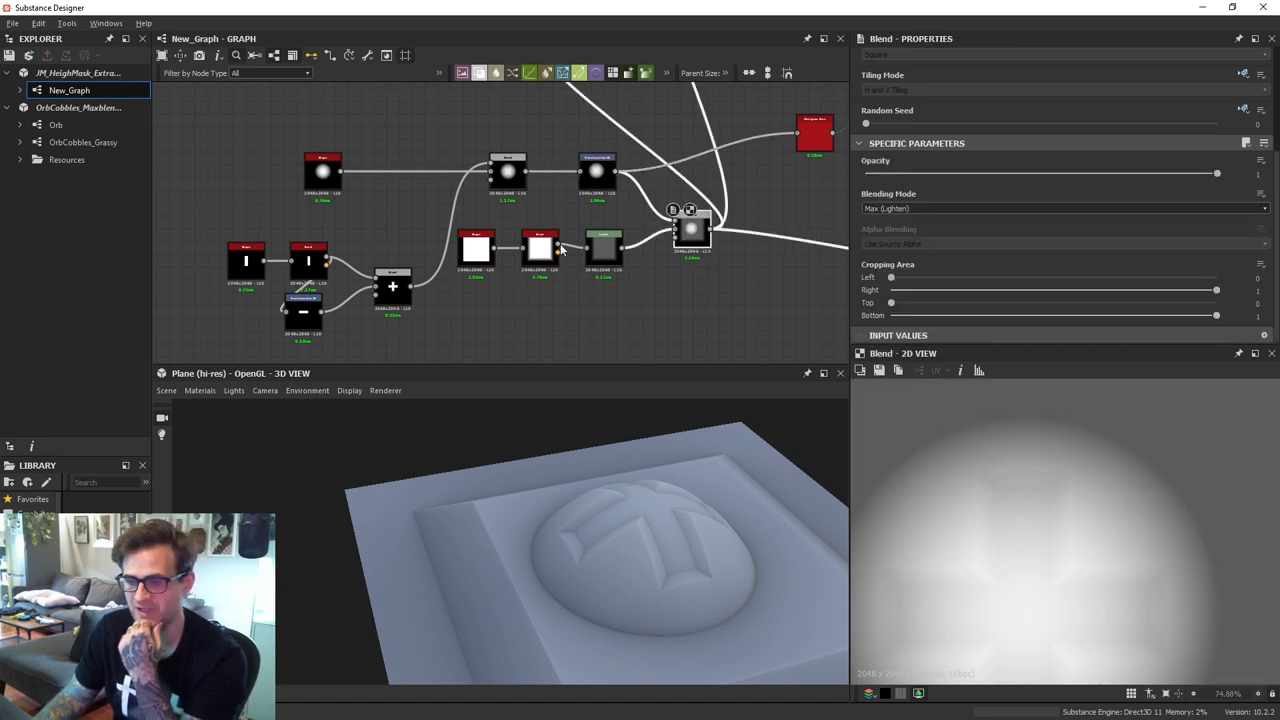
{"action": "double_click", "coordinate": [595, 172]}
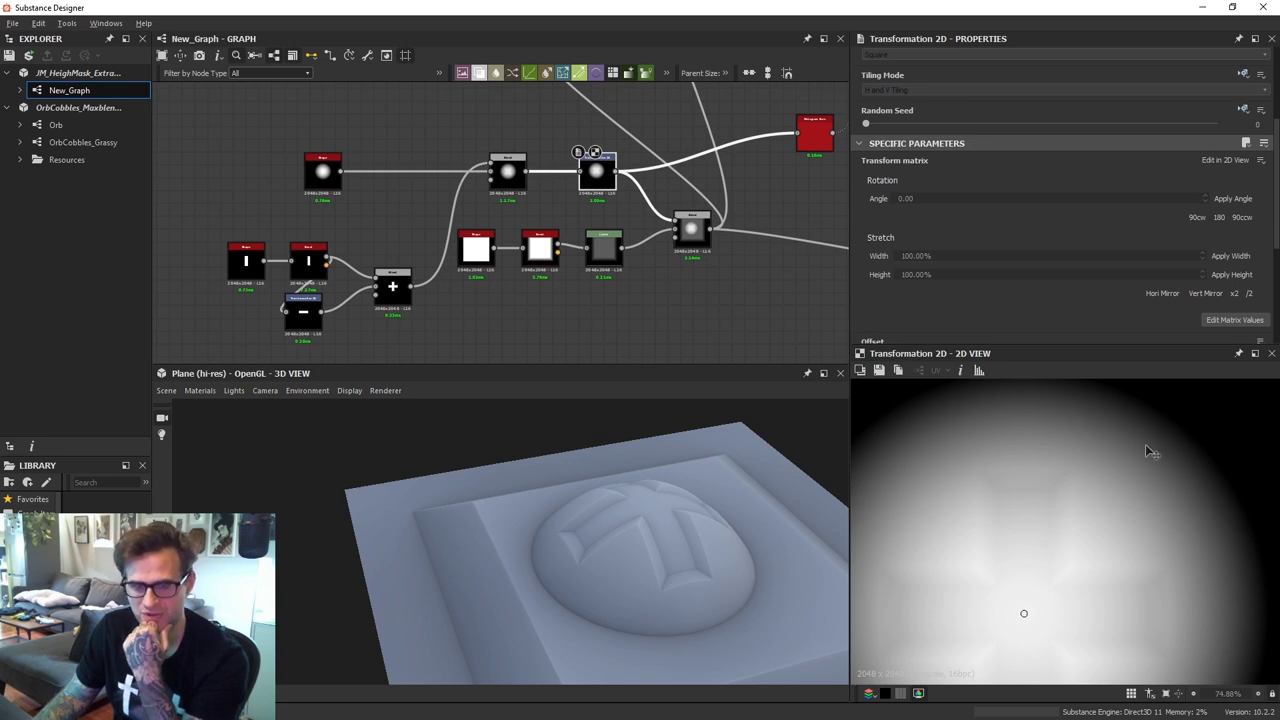
{"action": "double_click", "coordinate": [692, 228]}
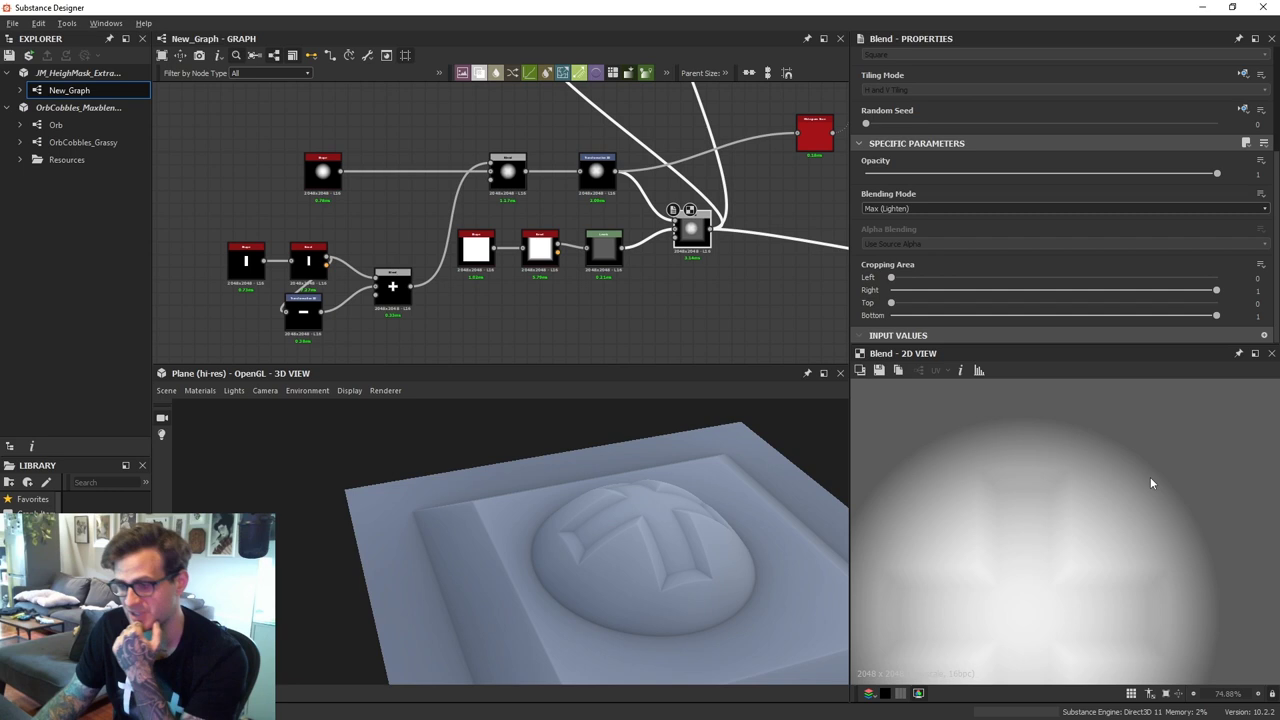
{"action": "middle_click_drag", "start_coordinate": [763, 303], "coordinate": [665, 309]}
{"action": "left_click", "coordinate": [665, 309]}
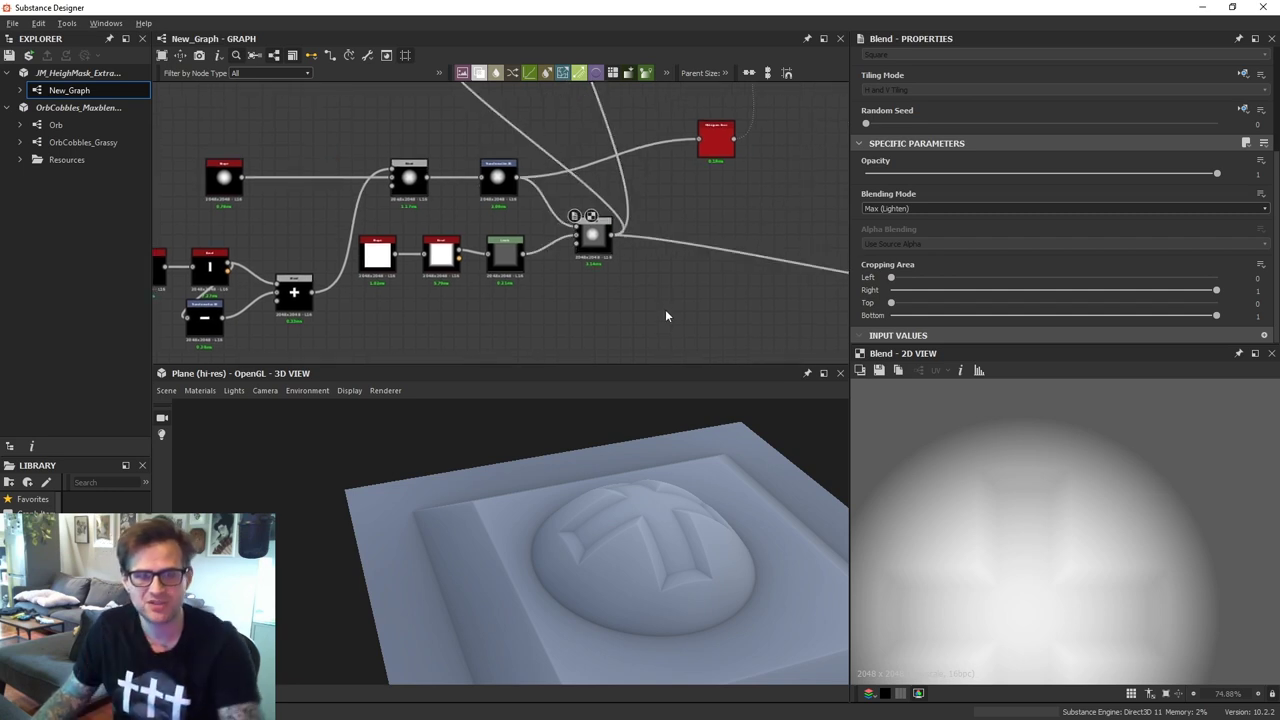
{"action": "key", "text": "space"}
{"action": "type", "text": "his"}
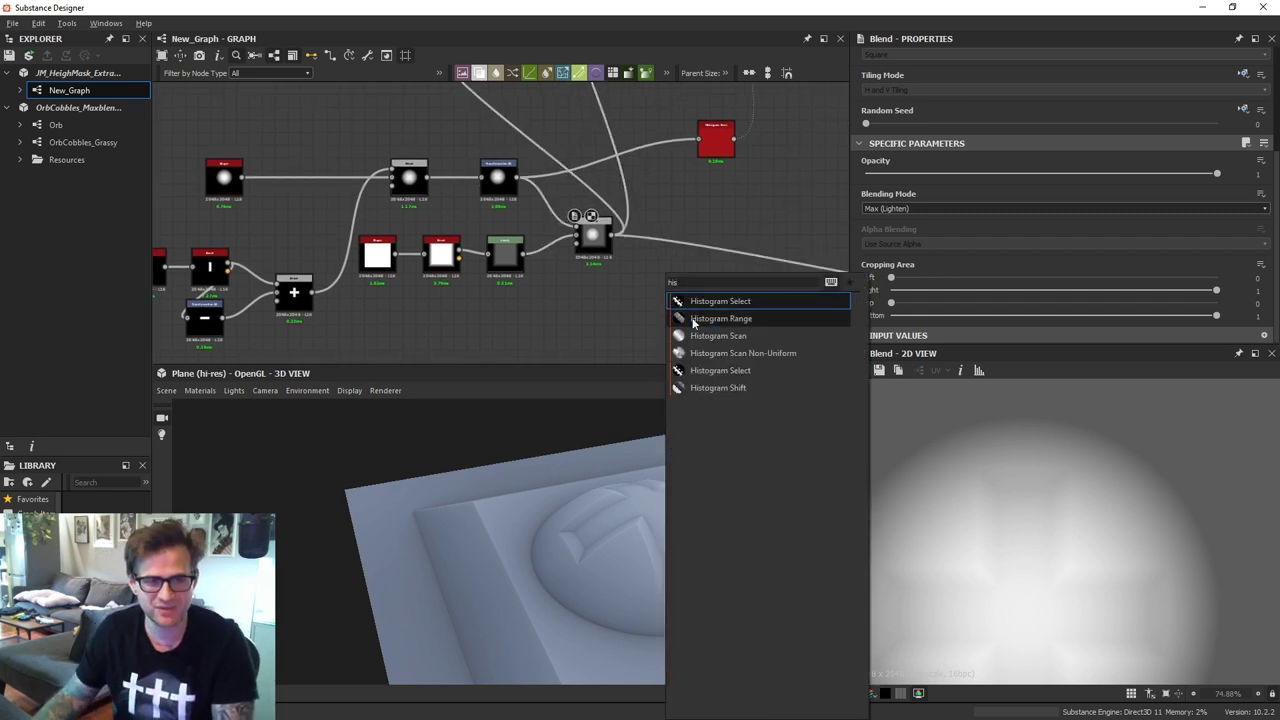
Offset the dome over the base's left edge with the Transformation 2D node while previewing the height Blend
{"action": "left_click", "coordinate": [594, 234]}
{"action": "left_click", "coordinate": [498, 177]}
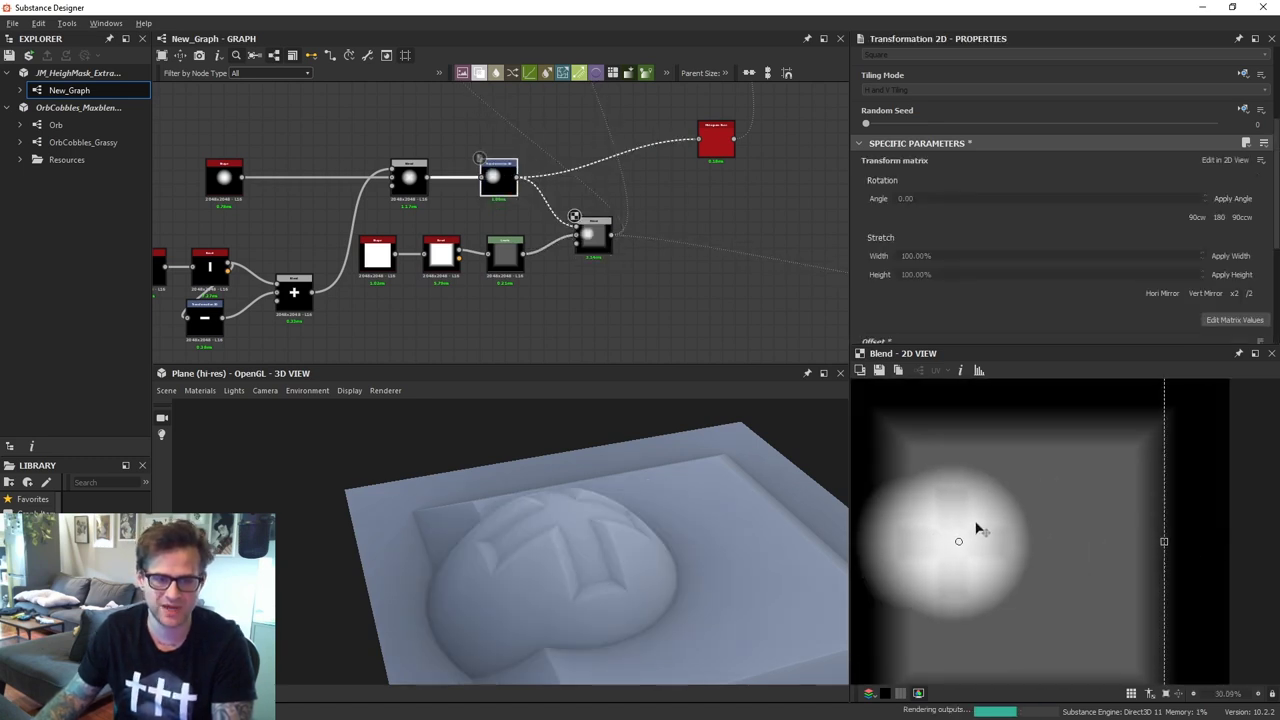
Add a second Histogram Scan node and feed it from the dome's Transformation 2D node
{"action": "middle_click_drag", "start_coordinate": [692, 303], "coordinate": [680, 317]}
{"action": "key", "text": "space"}
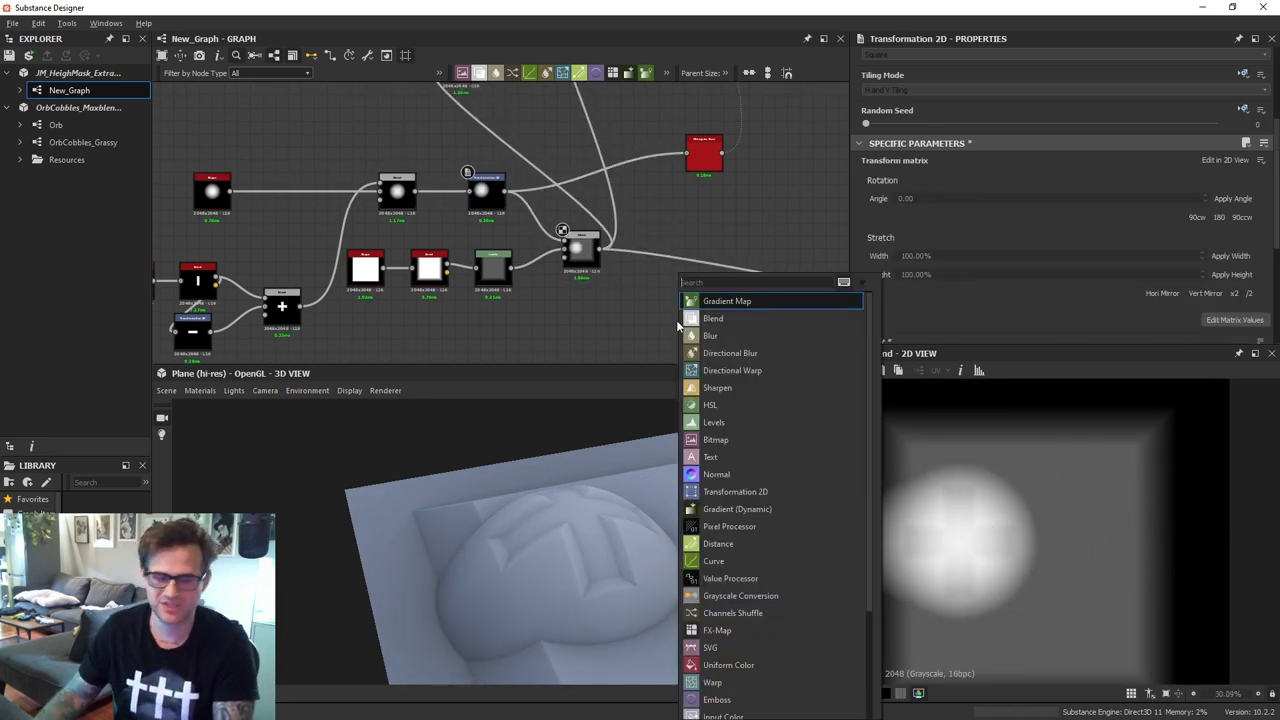
{"action": "type", "text": "his"}
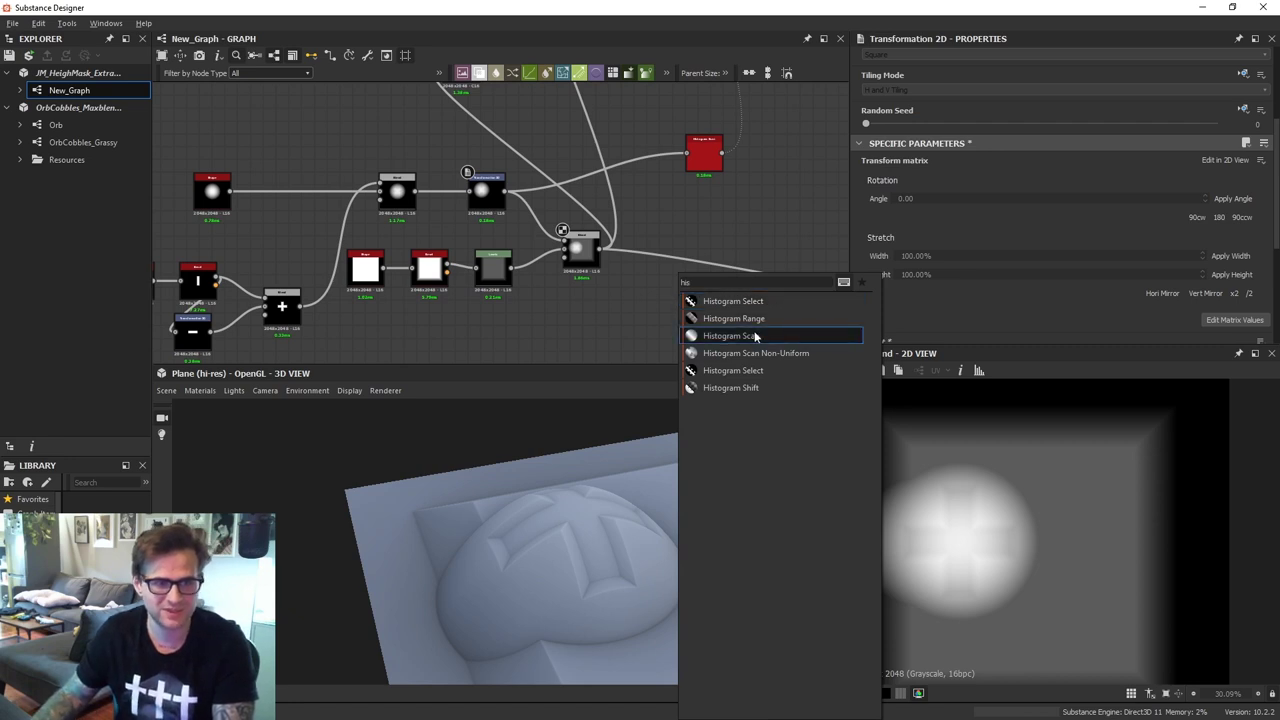
{"action": "left_click", "coordinate": [692, 336]}
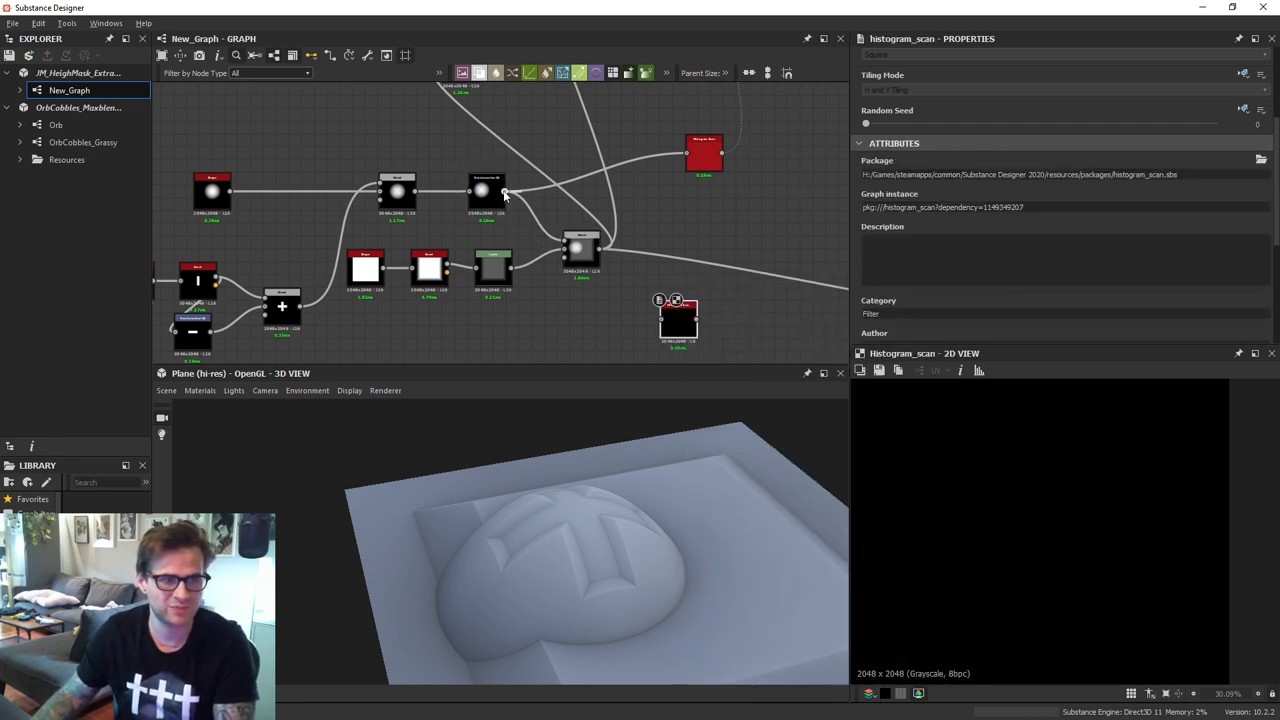
{"action": "left_click_drag", "start_coordinate": [506, 191], "coordinate": [676, 322]}
Set the new Histogram Scan's Position to 0.81 and place the node just below the existing Histogram Scan
{"action": "scroll", "coordinate": [880, 270], "scroll_direction": "down", "scroll_amount": 3}
{"action": "left_click_drag", "start_coordinate": [900, 246], "coordinate": [1152, 240]}
{"action": "scroll", "coordinate": [708, 266], "scroll_direction": "down", "scroll_amount": 2}
{"action": "left_click_drag", "start_coordinate": [688, 303], "coordinate": [691, 220]}
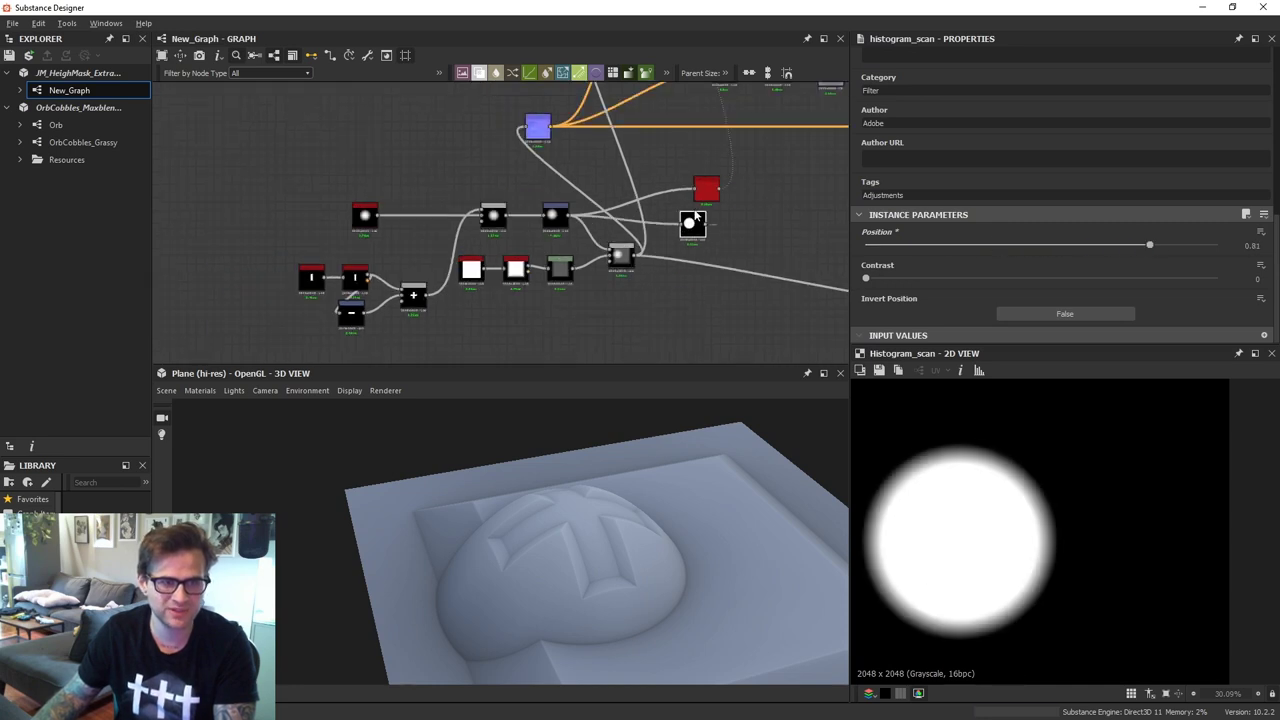
Connect the new Histogram Scan to the colour Blend's opacity and route the blue-gray colour's outgoing link through that Blend
{"action": "scroll", "coordinate": [696, 180], "scroll_direction": "up", "scroll_amount": 1}
{"action": "middle_click_drag", "start_coordinate": [696, 180], "coordinate": [638, 277]}
{"action": "left_click_drag", "start_coordinate": [647, 338], "coordinate": [645, 133]}
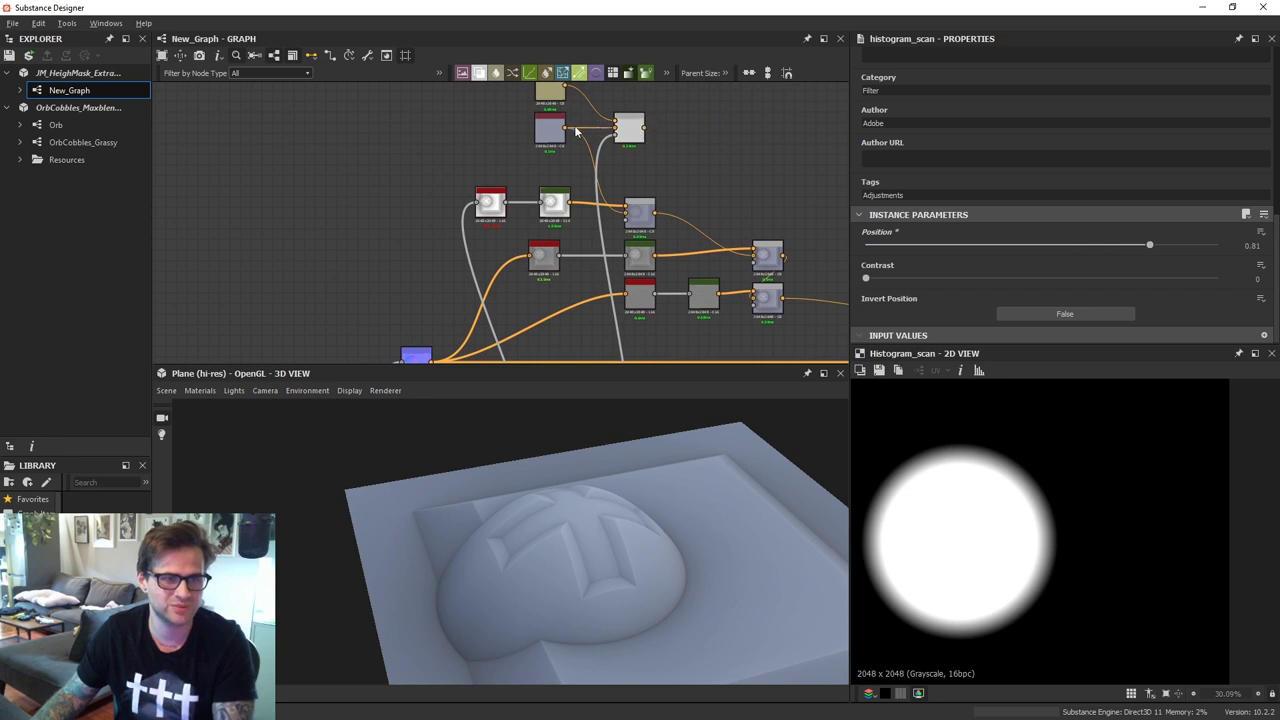
{"action": "left_click_drag", "start_coordinate": [565, 128], "coordinate": [634, 130], "text": "shift"}
{"action": "middle_click_drag", "start_coordinate": [635, 243], "coordinate": [644, 101]}
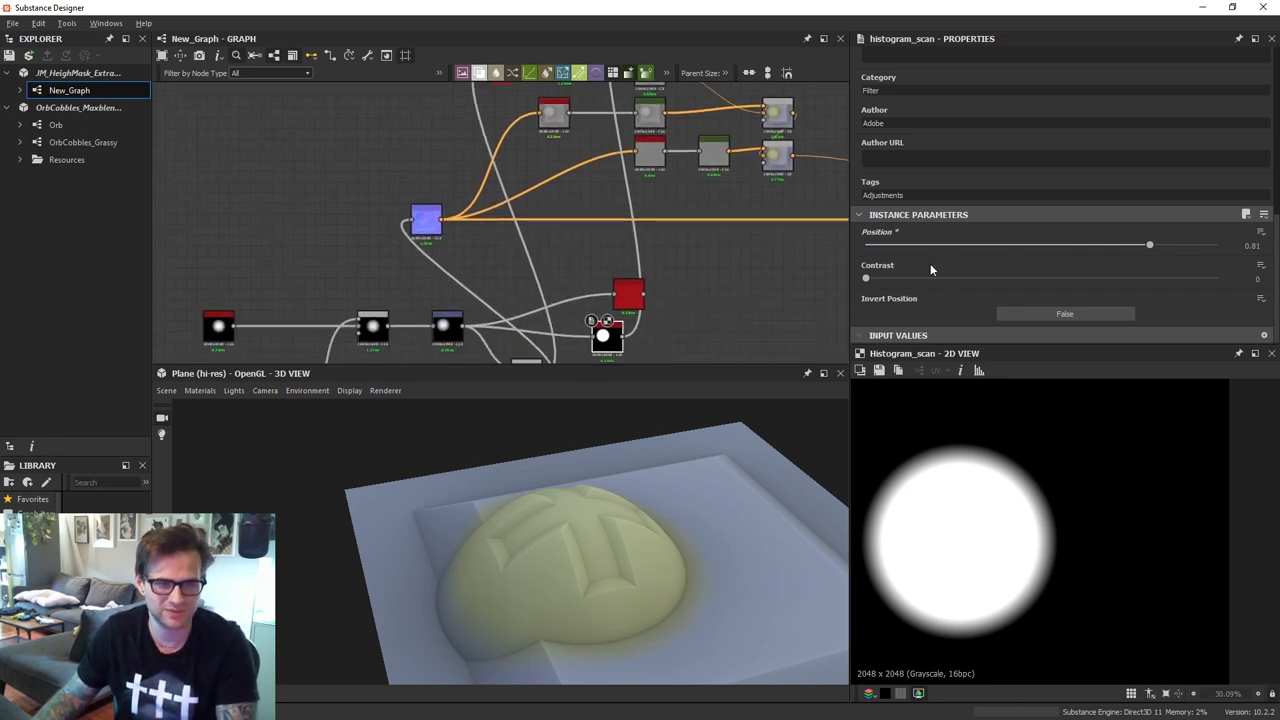
Set the new Histogram Scan's Contrast to 1 and Position to 0.64, checking the mask edge on the dome in the 3D view
{"action": "left_click_drag", "start_coordinate": [932, 277], "coordinate": [1222, 278]}
{"action": "left_click_drag", "start_coordinate": [690, 515], "coordinate": [705, 491]}
{"action": "scroll", "coordinate": [705, 491], "scroll_direction": "up", "scroll_amount": 2}
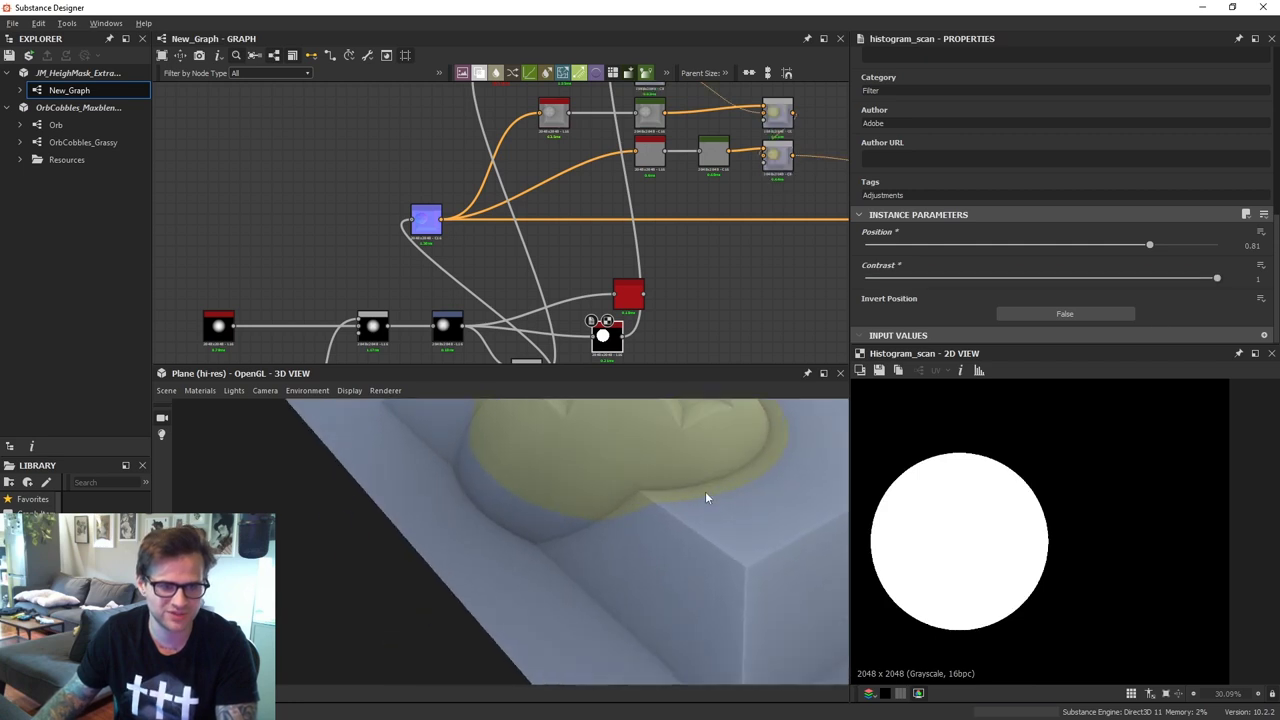
{"action": "scroll", "coordinate": [705, 497], "scroll_direction": "down", "scroll_amount": 5}
{"action": "left_click_drag", "start_coordinate": [1152, 246], "coordinate": [1091, 250]}
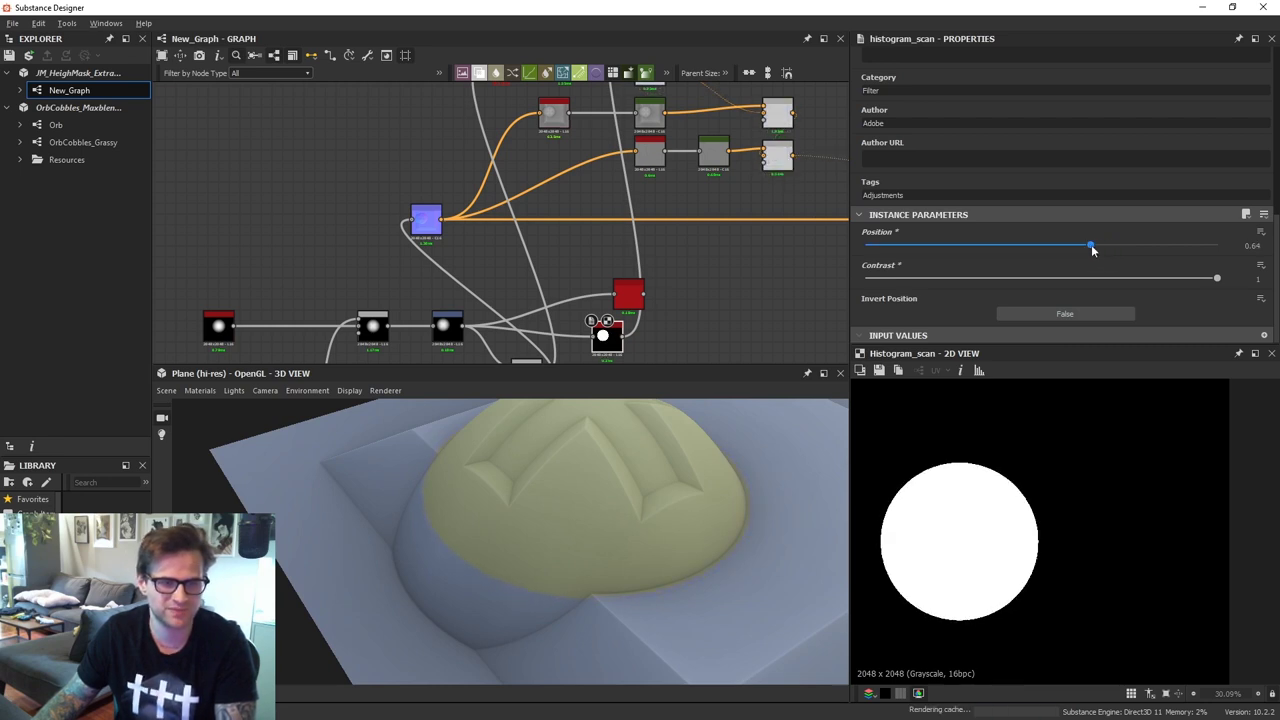
{"action": "scroll", "coordinate": [682, 506], "scroll_direction": "down", "scroll_amount": 2}
{"action": "left_click_drag", "start_coordinate": [682, 507], "coordinate": [683, 520]}
Feed the new Histogram Scan from the height Blend instead and set its Position to 0.63
{"action": "middle_click_drag", "start_coordinate": [580, 317], "coordinate": [587, 237]}
{"action": "scroll", "coordinate": [587, 237], "scroll_direction": "up", "scroll_amount": 1}
{"action": "left_click", "coordinate": [520, 303]}
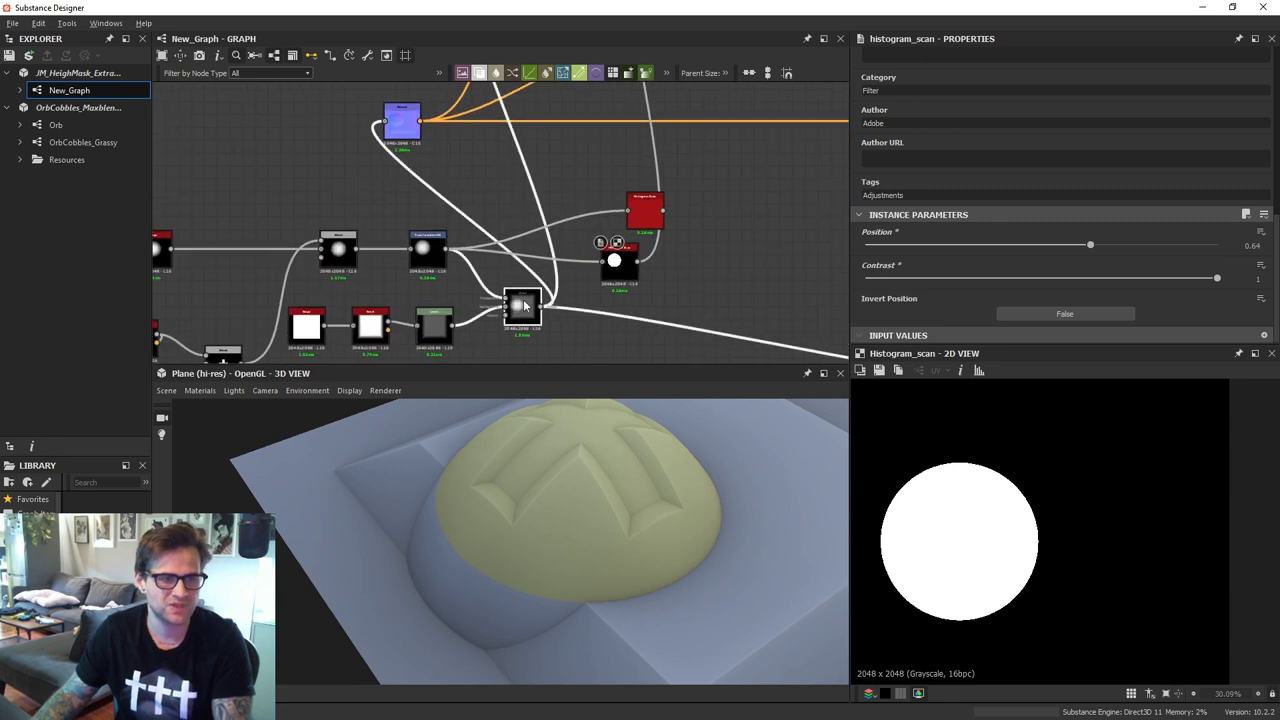
{"action": "left_click_drag", "start_coordinate": [541, 306], "coordinate": [602, 262]}
{"action": "double_click", "coordinate": [613, 267]}
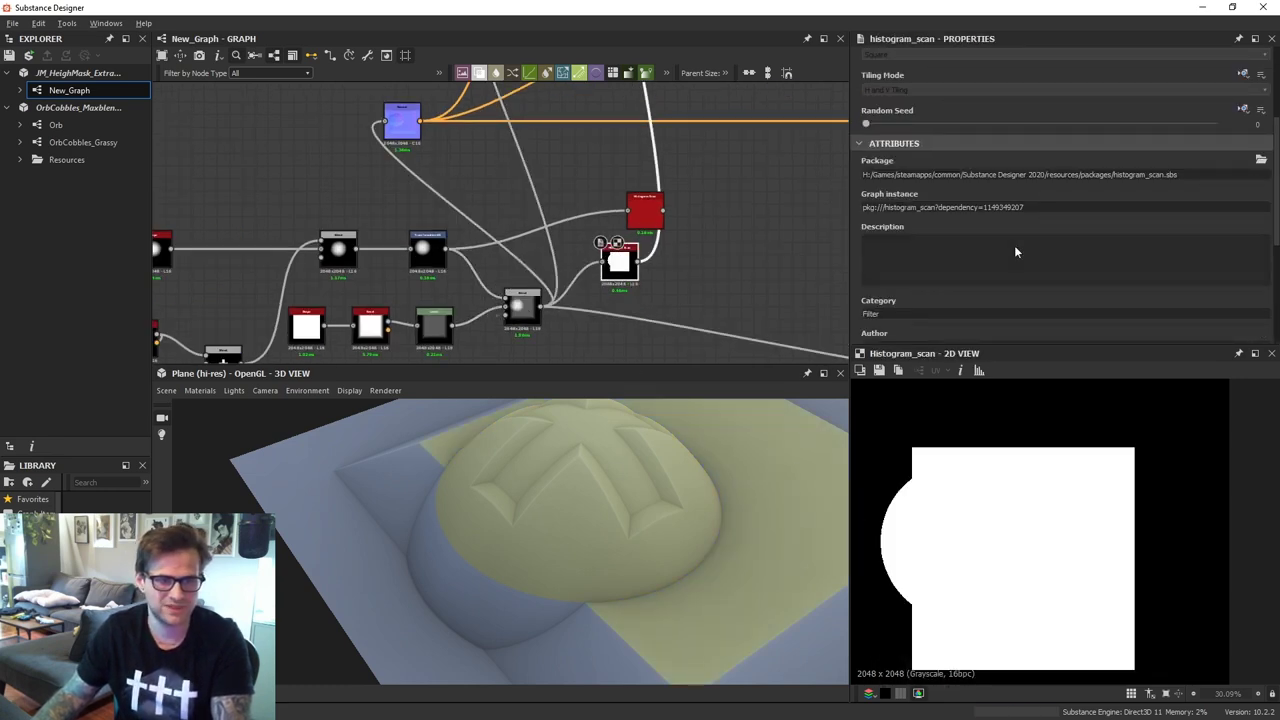
{"action": "scroll", "coordinate": [1016, 252], "scroll_direction": "down", "scroll_amount": 3}
{"action": "mouse_move", "coordinate": [1088, 271]}
{"action": "left_mouse_down"}
{"action": "mouse_move", "coordinate": [1074, 272]}
{"action": "mouse_move", "coordinate": [1089, 274]}
{"action": "left_mouse_up"}
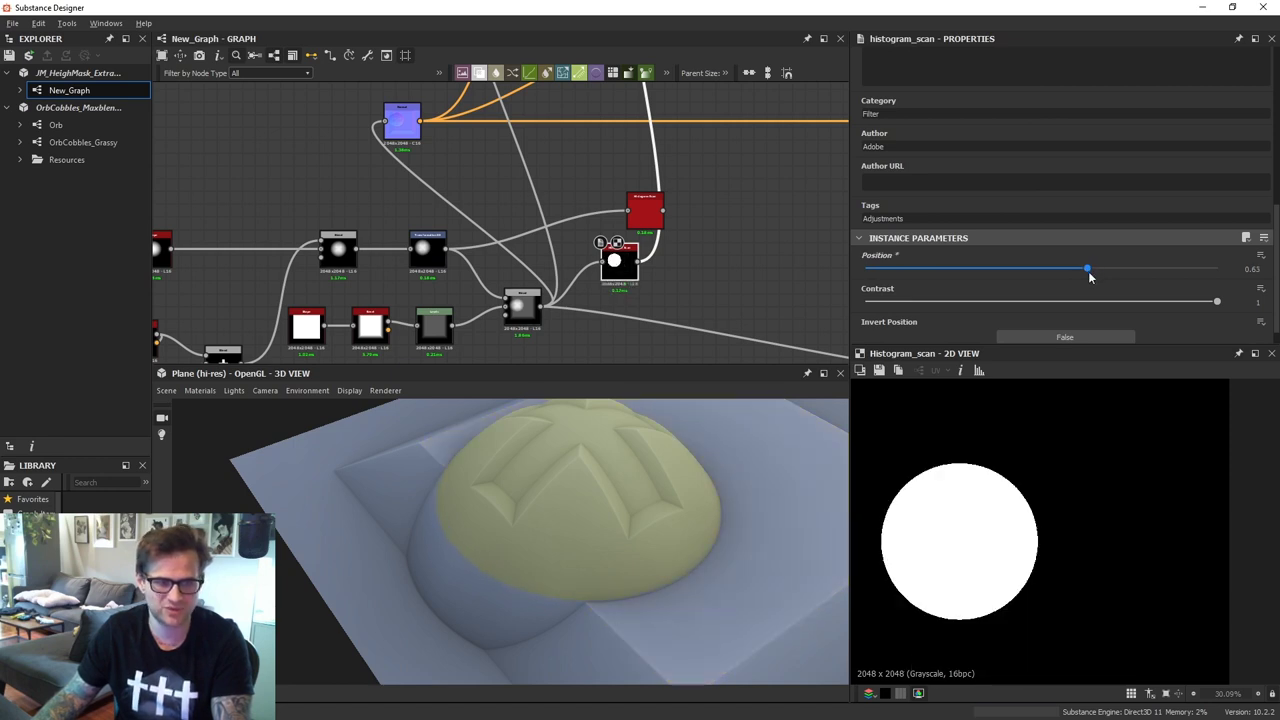
Delete the lower Histogram Scan and move the colour Blend's outgoing link back to the blue-gray colour node
{"action": "left_click_drag", "start_coordinate": [626, 262], "coordinate": [620, 275]}
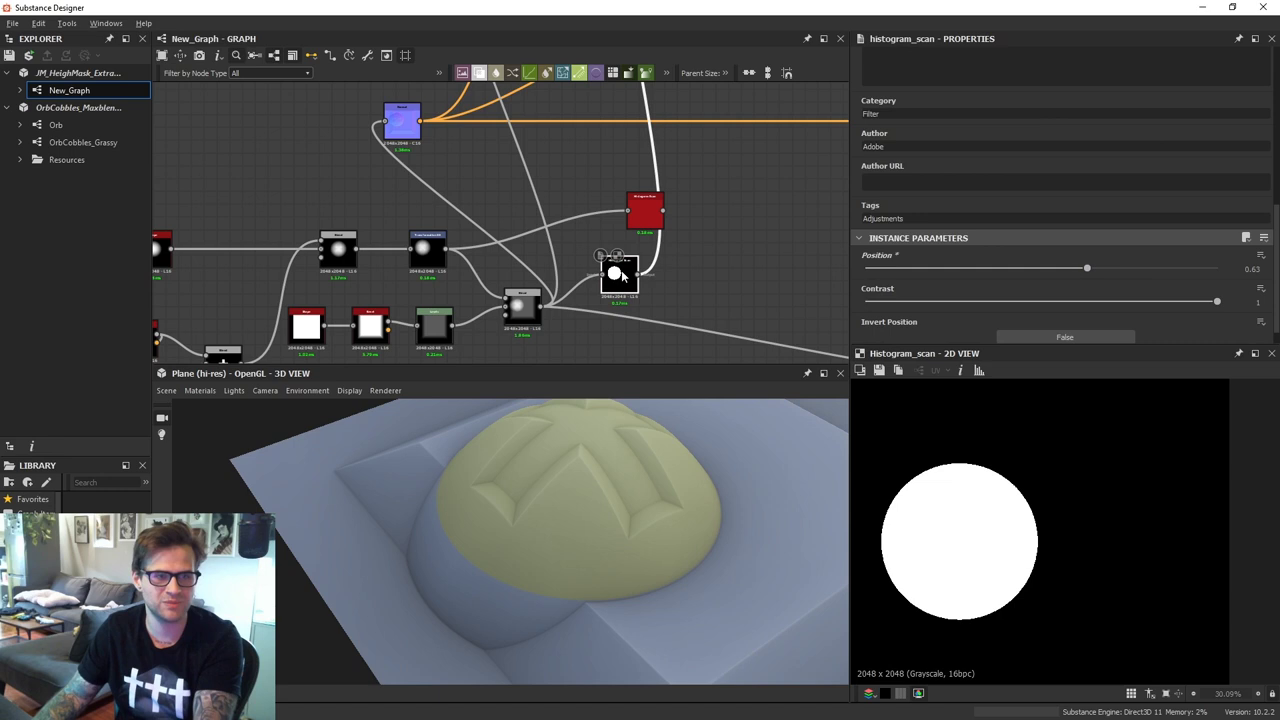
{"action": "key", "text": "Delete"}
{"action": "scroll", "coordinate": [672, 181], "scroll_direction": "down", "scroll_amount": 4}
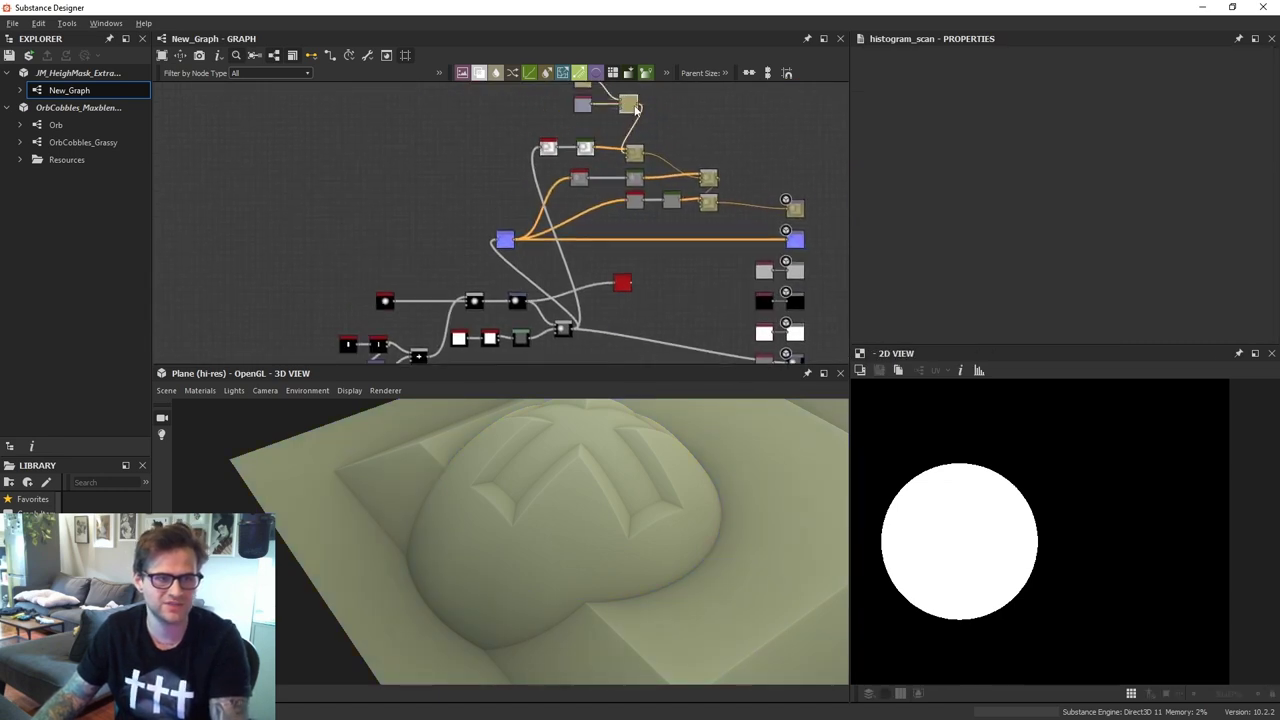
{"action": "double_click", "coordinate": [632, 105]}
{"action": "left_click_drag", "start_coordinate": [640, 105], "coordinate": [592, 104], "text": "shift"}
Delete the remaining Histogram Scan node beside the height Blend
{"action": "middle_click_drag", "start_coordinate": [579, 322], "coordinate": [579, 250]}
{"action": "scroll", "coordinate": [577, 250], "scroll_direction": "up", "scroll_amount": 4}
{"action": "left_click_drag", "start_coordinate": [551, 275], "coordinate": [539, 268]}
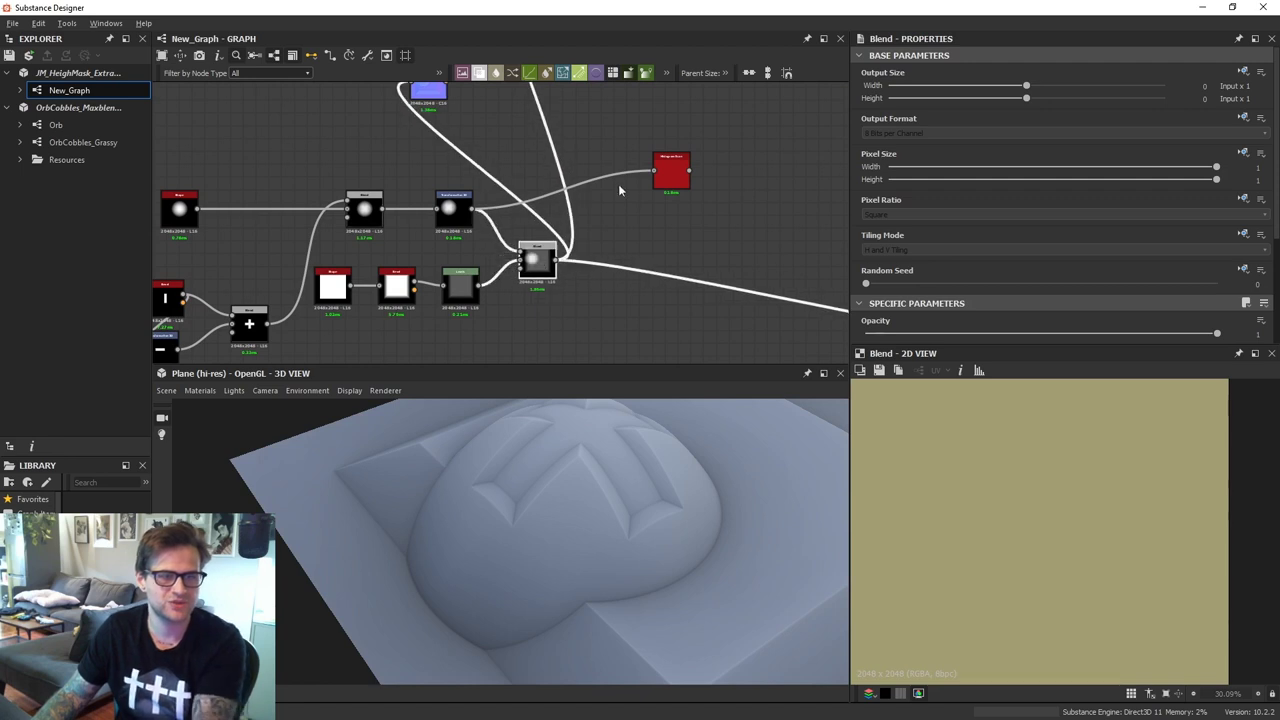
{"action": "left_click_drag", "start_coordinate": [664, 184], "coordinate": [630, 158]}
{"action": "key", "text": "Delete"}
Shift the dome and base node chains away from the height Blend and align the Transformation 2D node above the Levels node
{"action": "mouse_move", "coordinate": [535, 257]}
{"action": "left_mouse_down"}
{"action": "mouse_move", "coordinate": [643, 243]}
{"action": "mouse_move", "coordinate": [529, 243]}
{"action": "left_mouse_up"}
{"action": "middle_click_drag", "start_coordinate": [530, 247], "coordinate": [650, 244]}
{"action": "scroll", "coordinate": [630, 236], "scroll_direction": "down", "scroll_amount": 1}
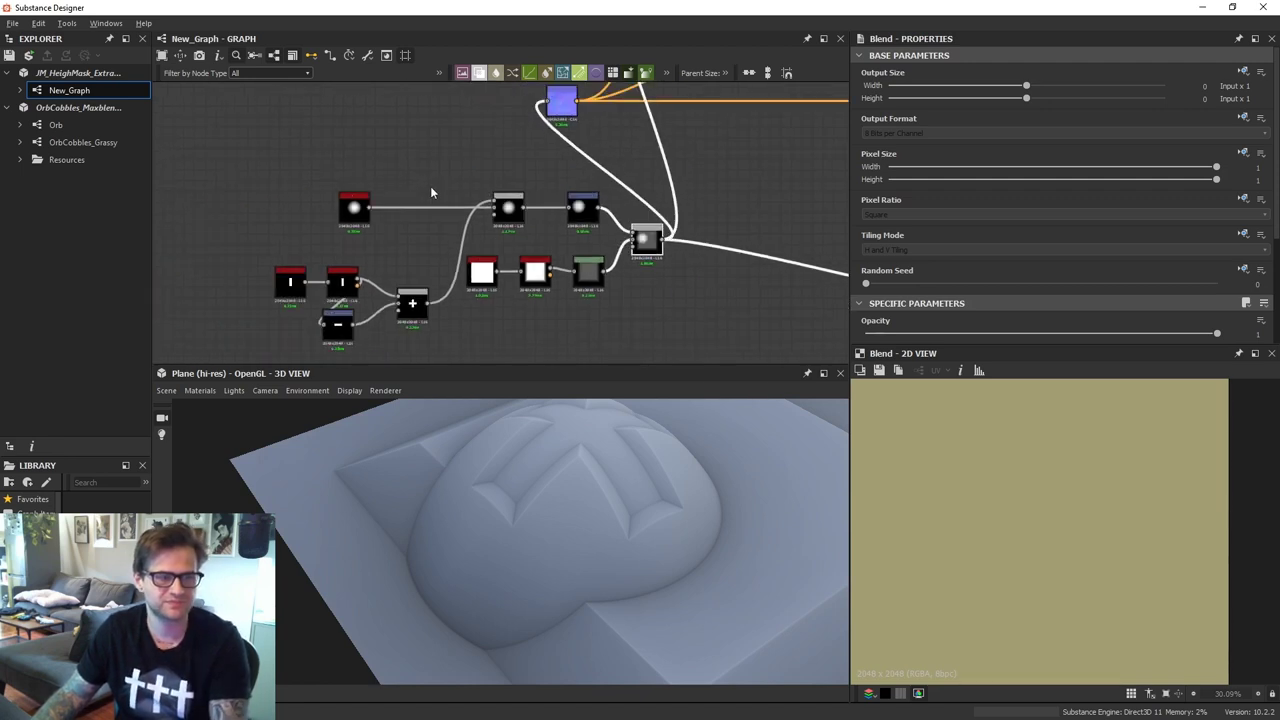
{"action": "left_click_drag", "start_coordinate": [258, 160], "coordinate": [578, 382]}
{"action": "left_click_drag", "start_coordinate": [587, 284], "coordinate": [541, 282]}
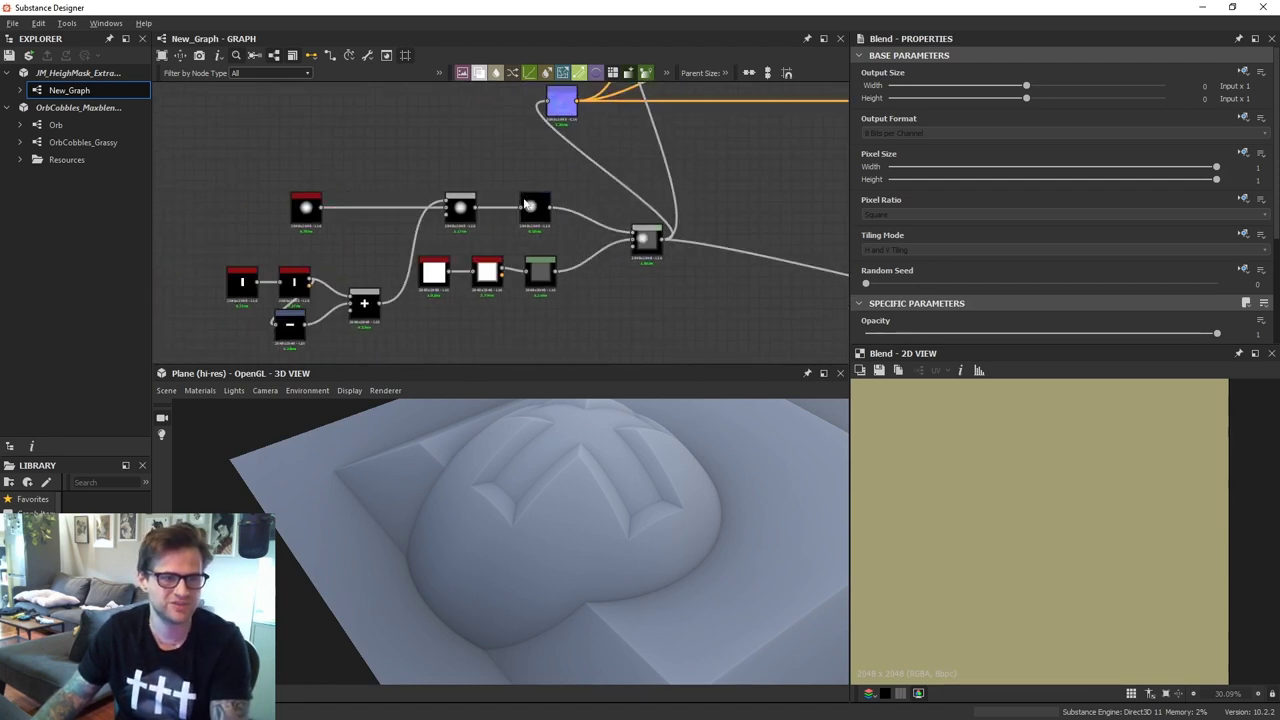
{"action": "left_click_drag", "start_coordinate": [534, 207], "coordinate": [540, 207]}
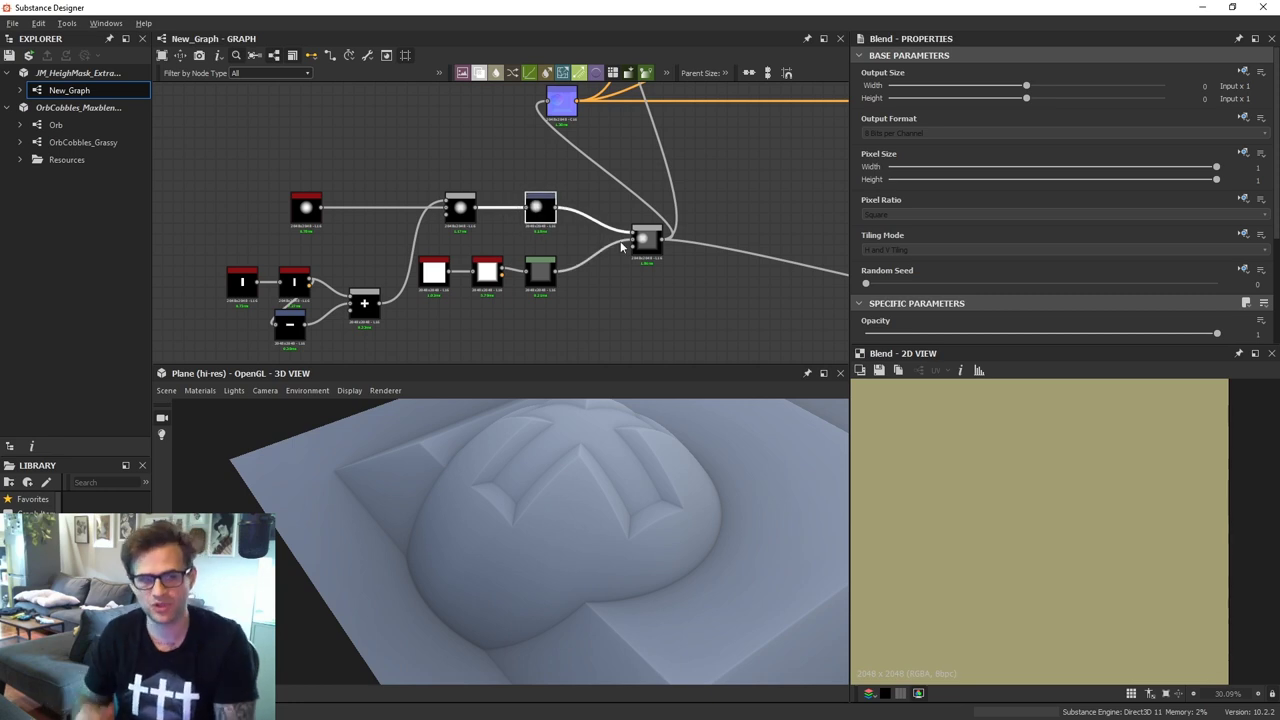
Compare the base's Levels output with the height Blend's output in the 2D view
{"action": "scroll", "coordinate": [618, 240], "scroll_direction": "up", "scroll_amount": 2}
{"action": "left_click", "coordinate": [515, 293]}
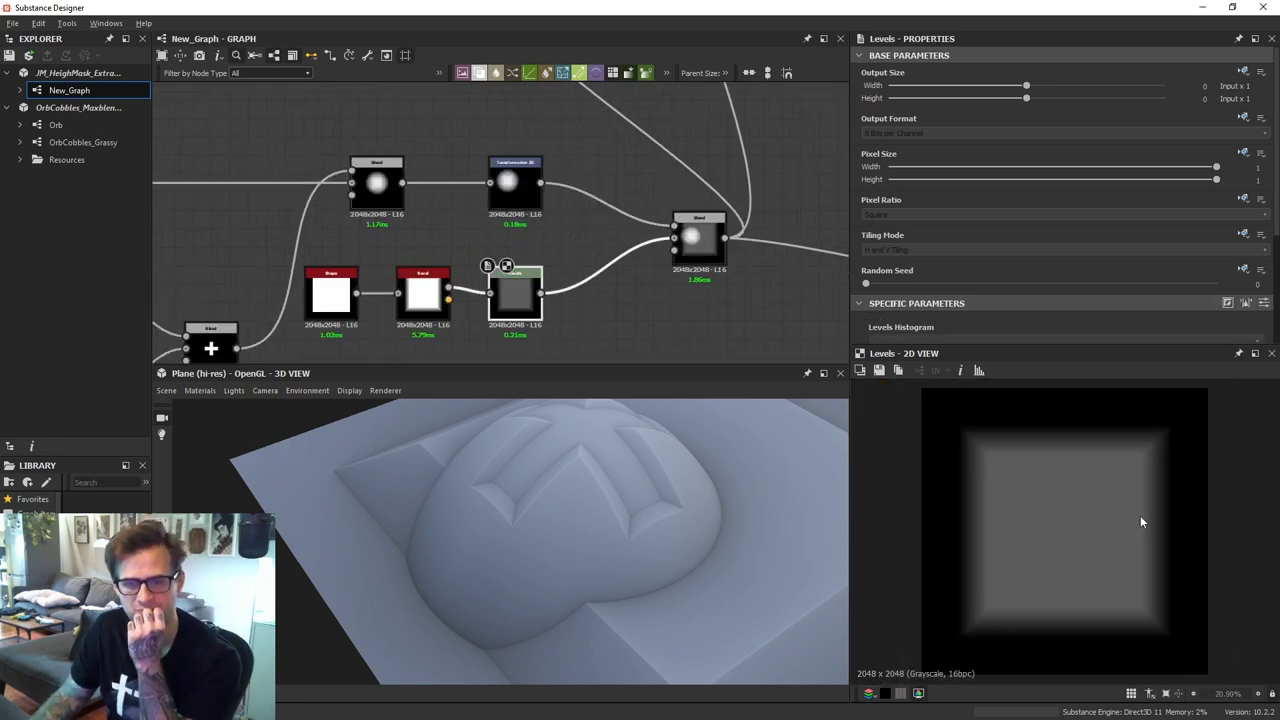
{"action": "scroll", "coordinate": [1141, 521], "scroll_direction": "down", "scroll_amount": 2}
{"action": "scroll", "coordinate": [774, 304], "scroll_direction": "up", "scroll_amount": 1}
{"action": "left_click", "coordinate": [684, 238]}
{"action": "scroll", "coordinate": [1062, 540], "scroll_direction": "up", "scroll_amount": 1}
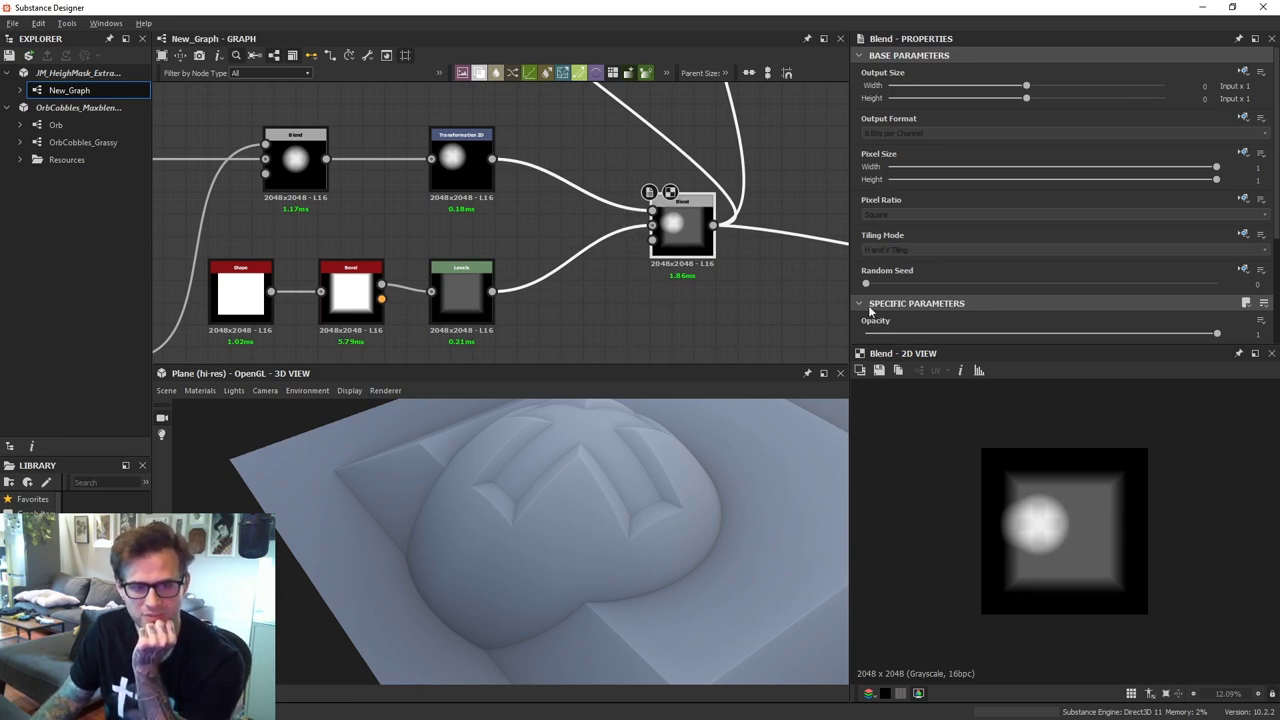
{"action": "scroll", "coordinate": [1056, 505], "scroll_direction": "up", "scroll_amount": 2}
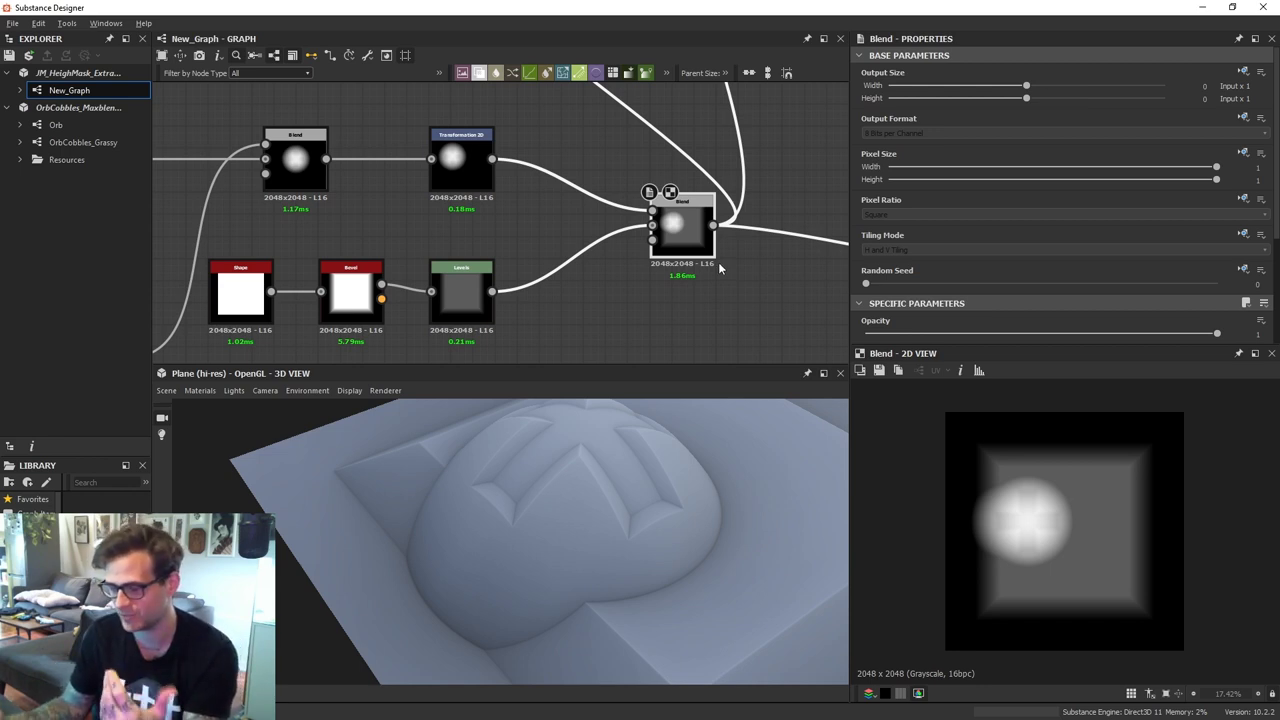
Add a comment reading A above the dome's Transformation 2D node
{"action": "left_click", "coordinate": [470, 292]}
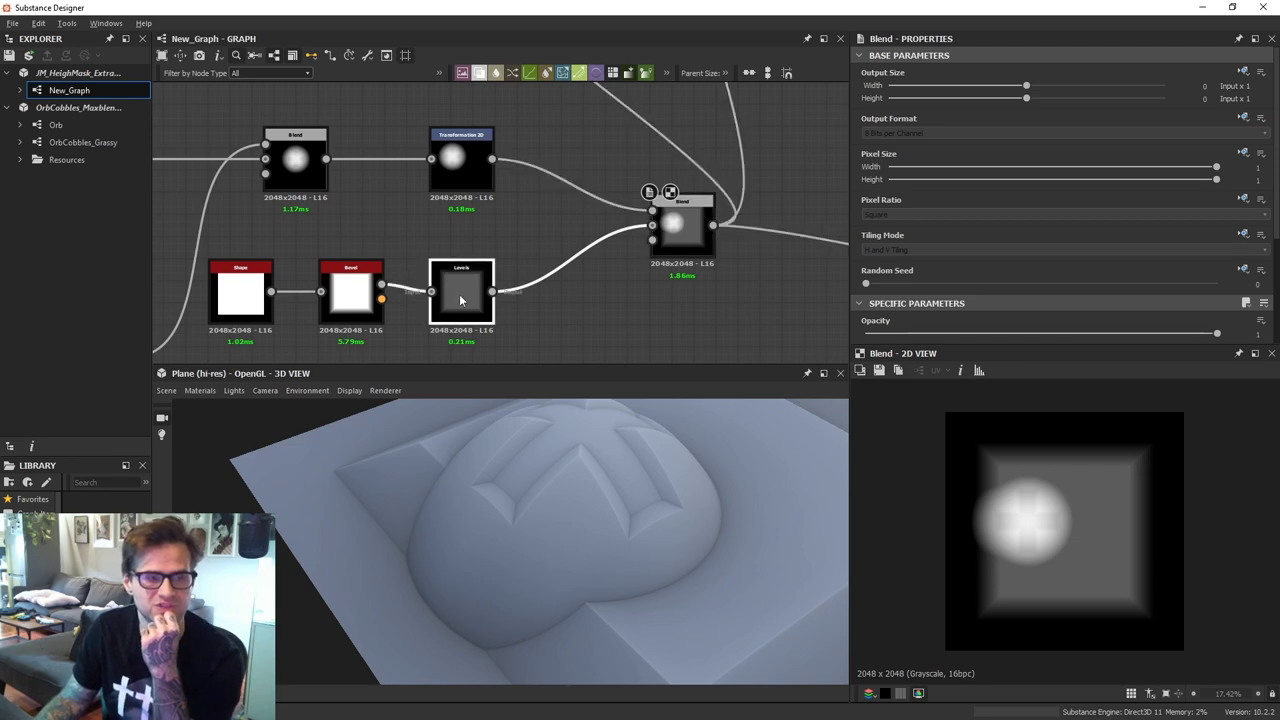
{"action": "middle_click_drag", "start_coordinate": [564, 136], "coordinate": [566, 177]}
{"action": "key", "text": "space"}
{"action": "type", "text": "line"}
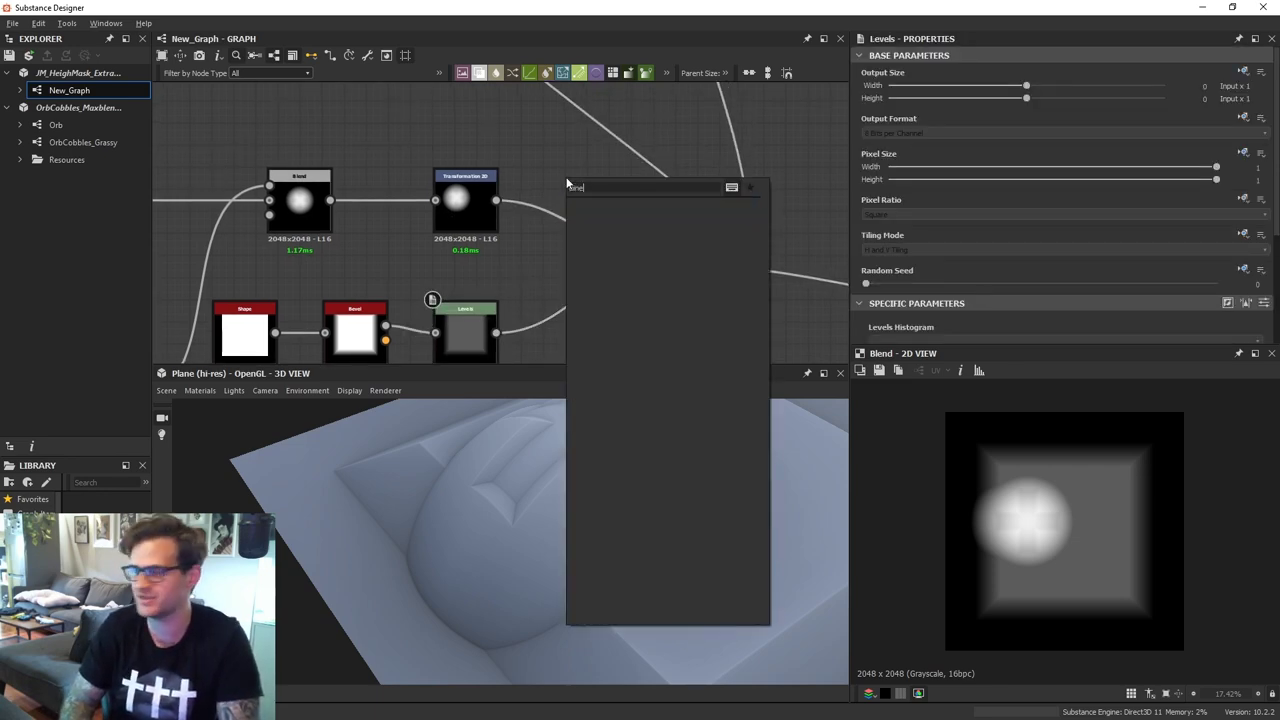
{"action": "type", "text": "comment"}
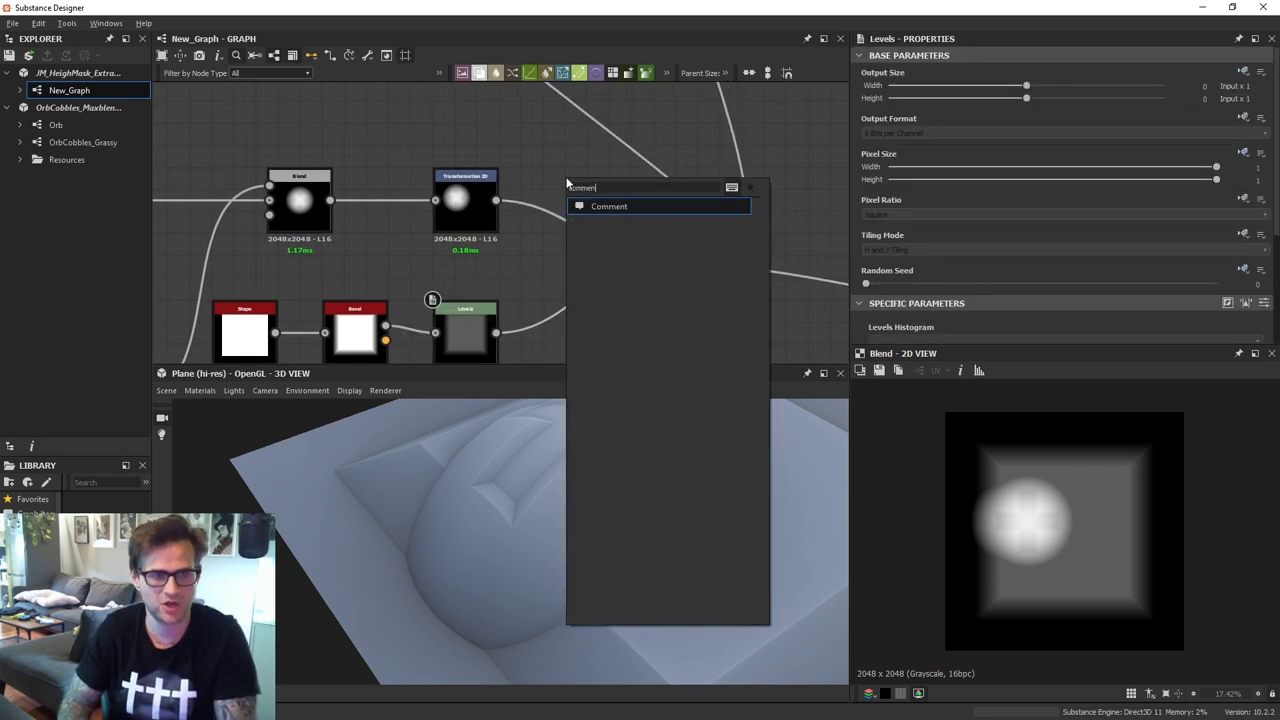
{"action": "key", "text": "Return"}
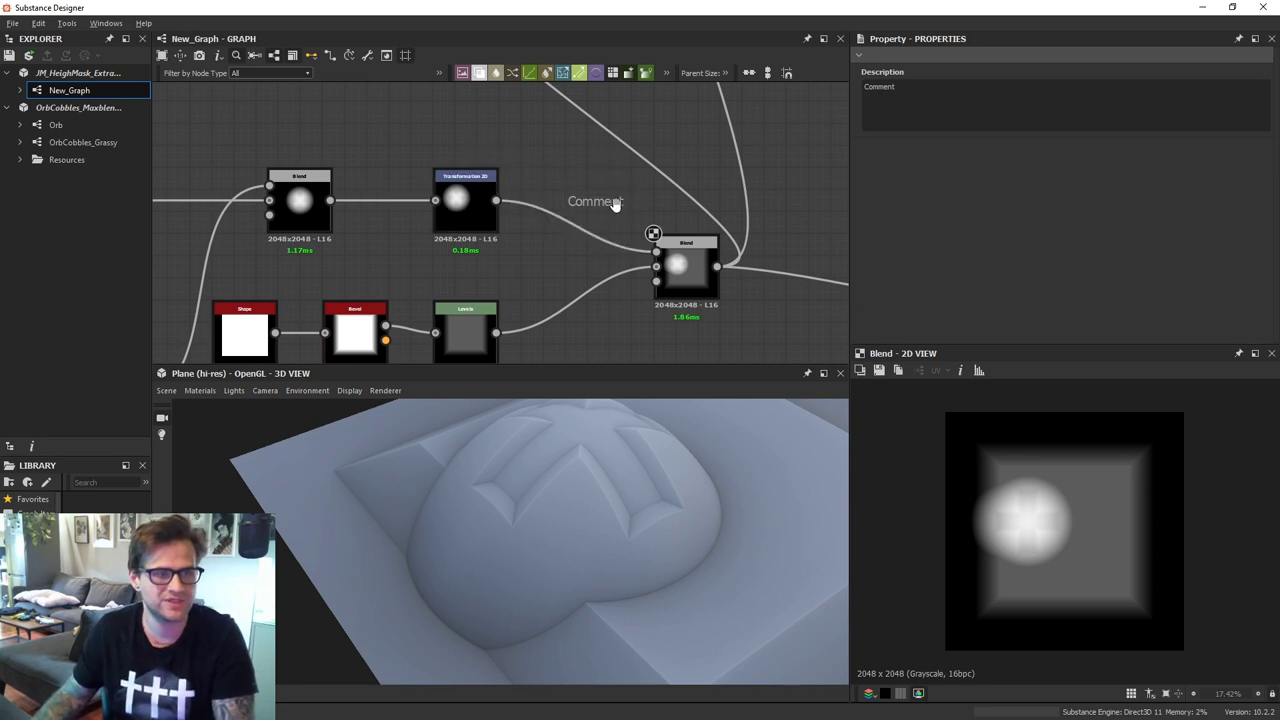
{"action": "left_click_drag", "start_coordinate": [615, 201], "coordinate": [467, 149]}
Duplicate the A comment, place the copy above the base's Levels node and change its text to B
{"action": "key", "text": "ctrl+c"}
{"action": "key", "text": "ctrl+v"}
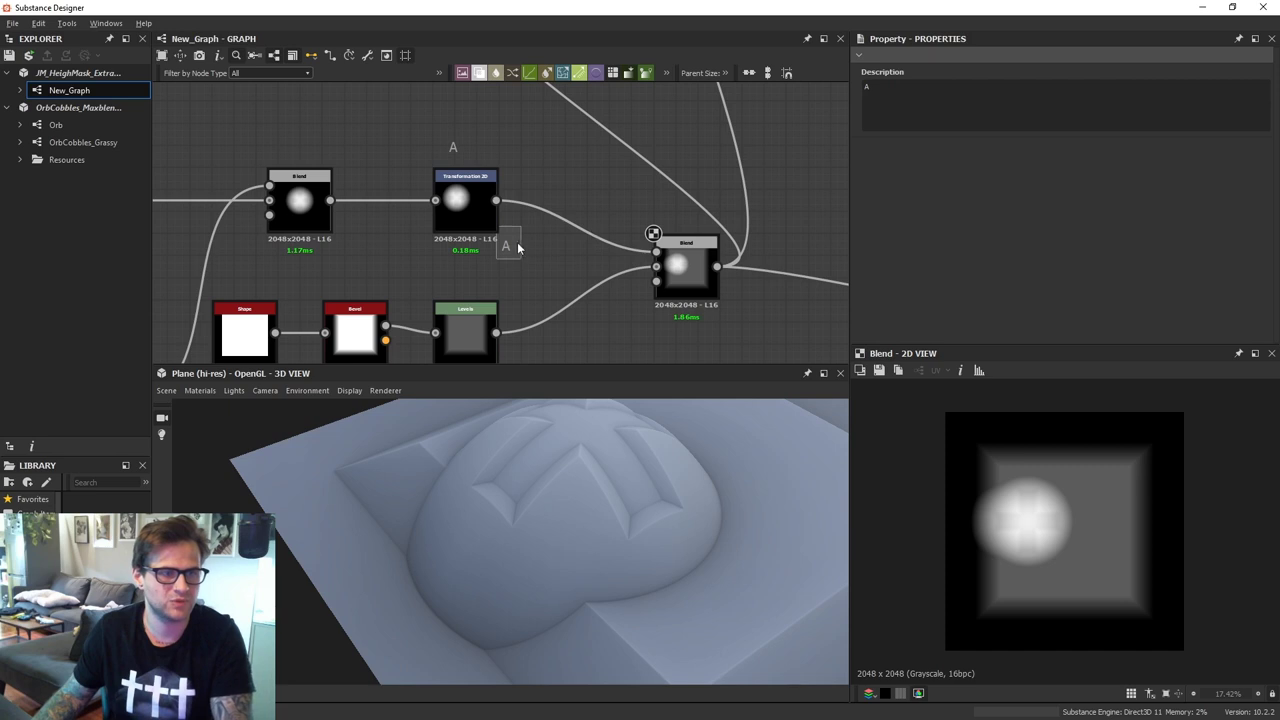
{"action": "left_click_drag", "start_coordinate": [502, 250], "coordinate": [467, 281]}
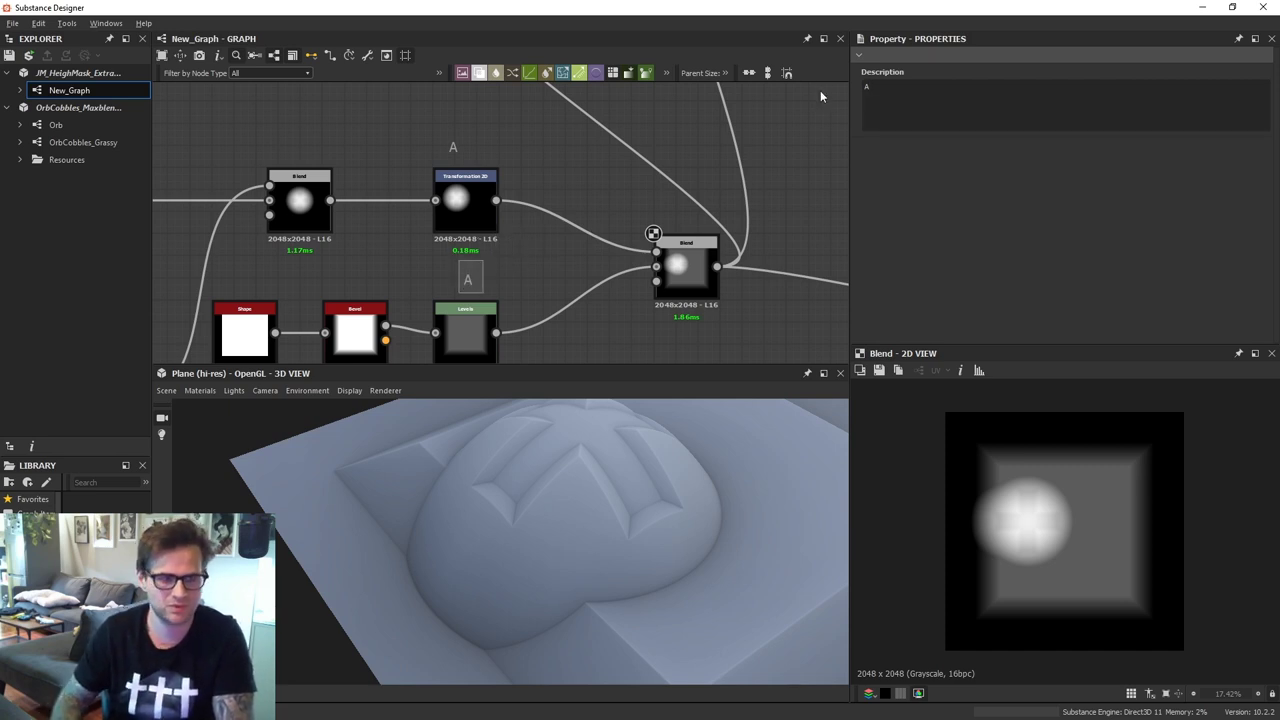
{"action": "left_click", "coordinate": [887, 126]}
{"action": "key", "text": "BackSpace"}
{"action": "type", "text": "B"}
{"action": "left_click", "coordinate": [740, 201]}
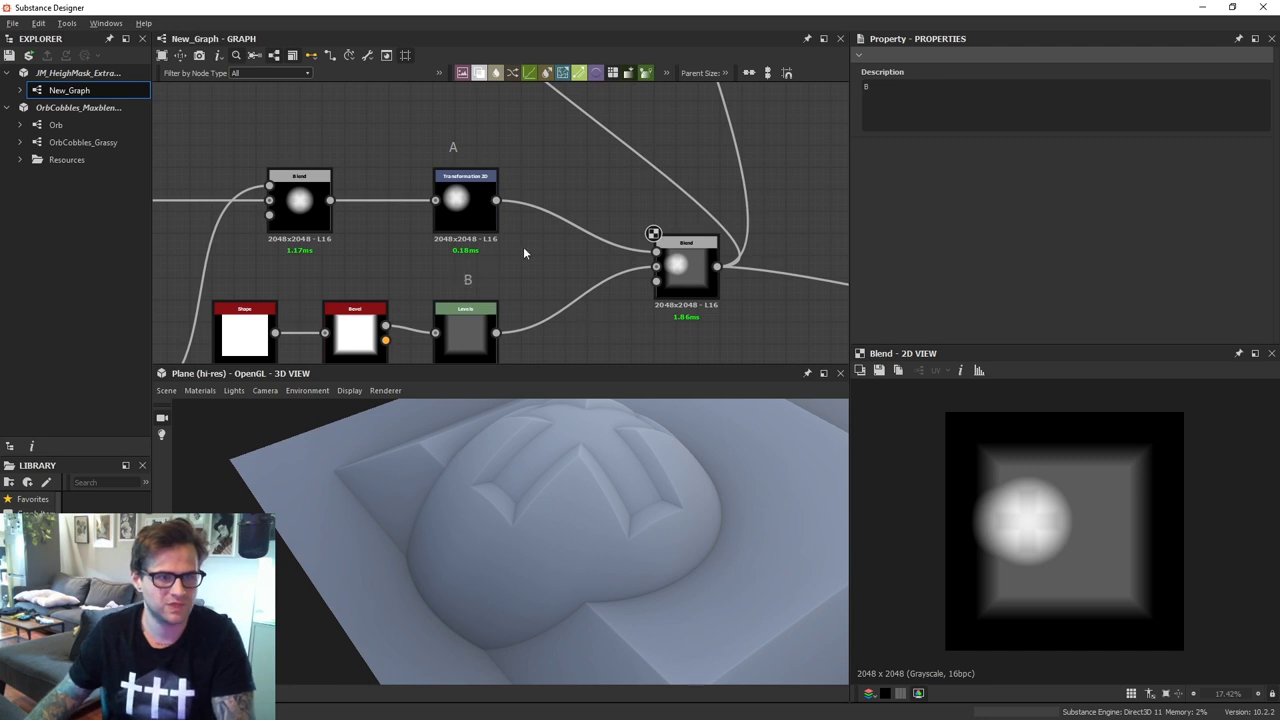
Duplicate the B comment, place the copy above the height Blend and change its text to C
{"action": "key", "text": "ctrl+c"}
{"action": "key", "text": "ctrl+v"}
{"action": "left_click_drag", "start_coordinate": [505, 247], "coordinate": [686, 206]}
{"action": "left_click", "coordinate": [739, 268]}
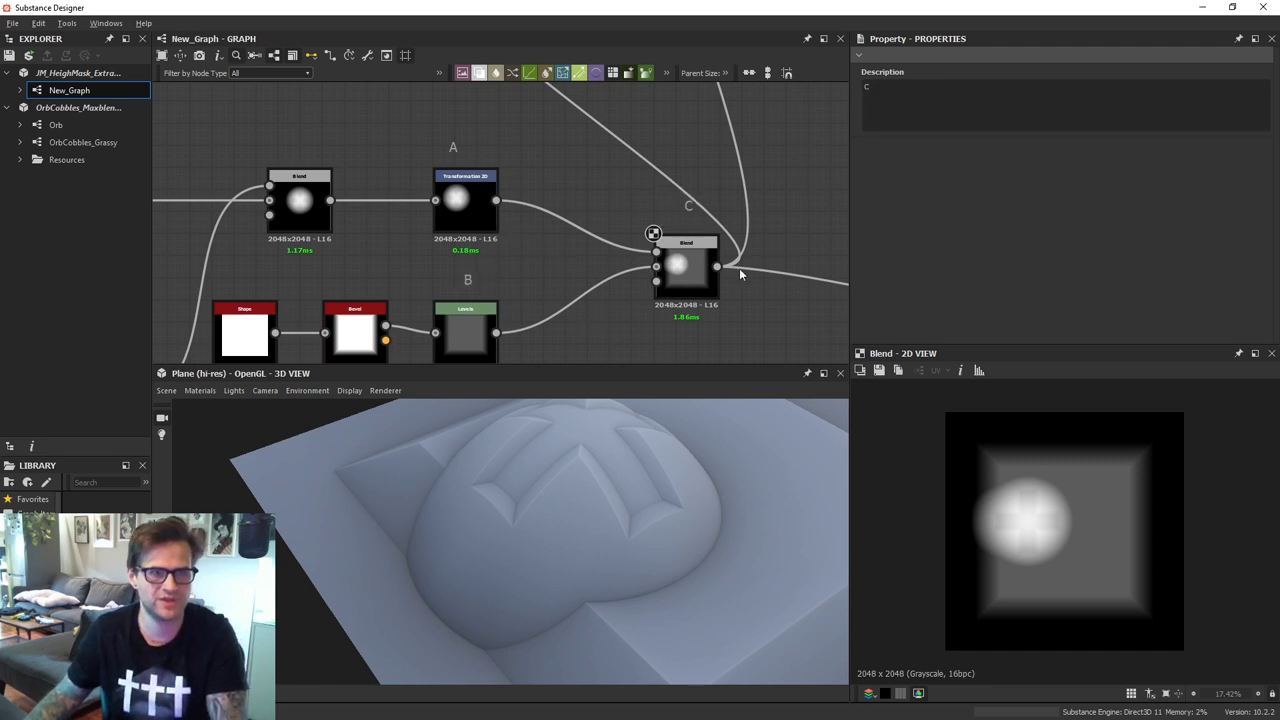
Preview the Transformation 2D node labelled A in the 2D view and select the height Blend labelled C
{"action": "middle_click_drag", "start_coordinate": [739, 268], "coordinate": [690, 277]}
{"action": "left_click", "coordinate": [649, 174]}
{"action": "left_click", "coordinate": [401, 183]}
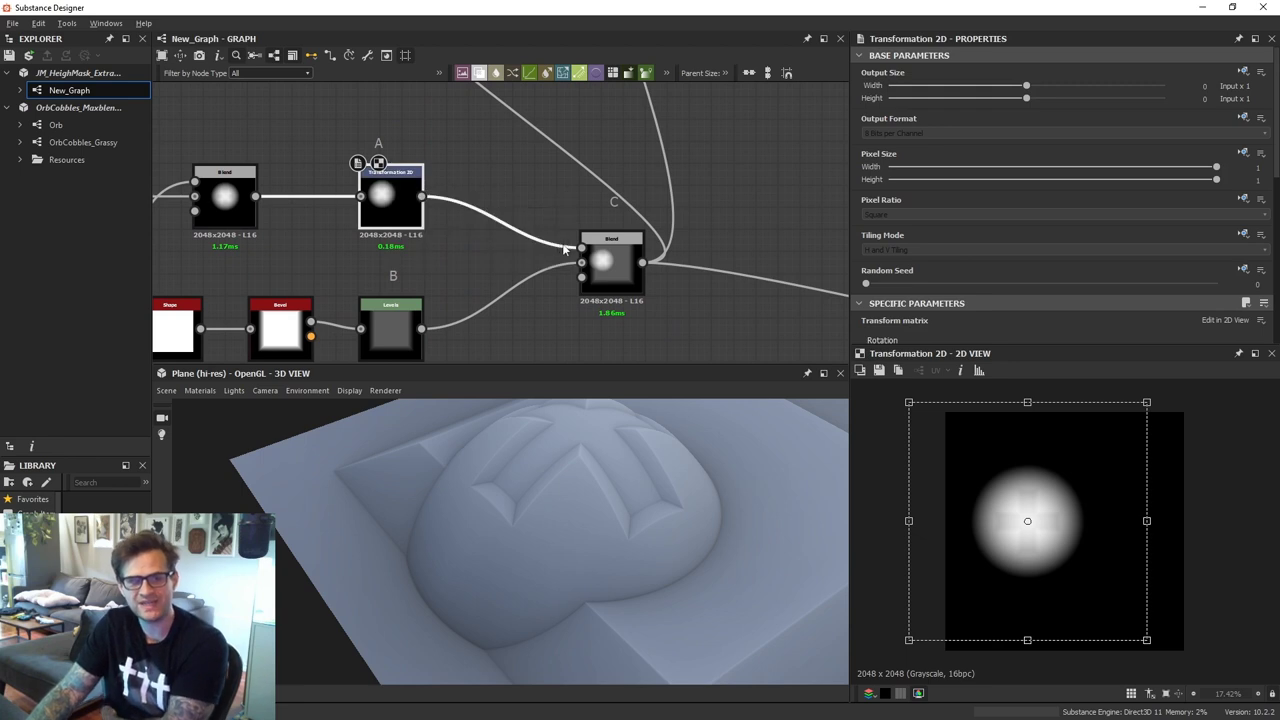
{"action": "left_click", "coordinate": [619, 258]}
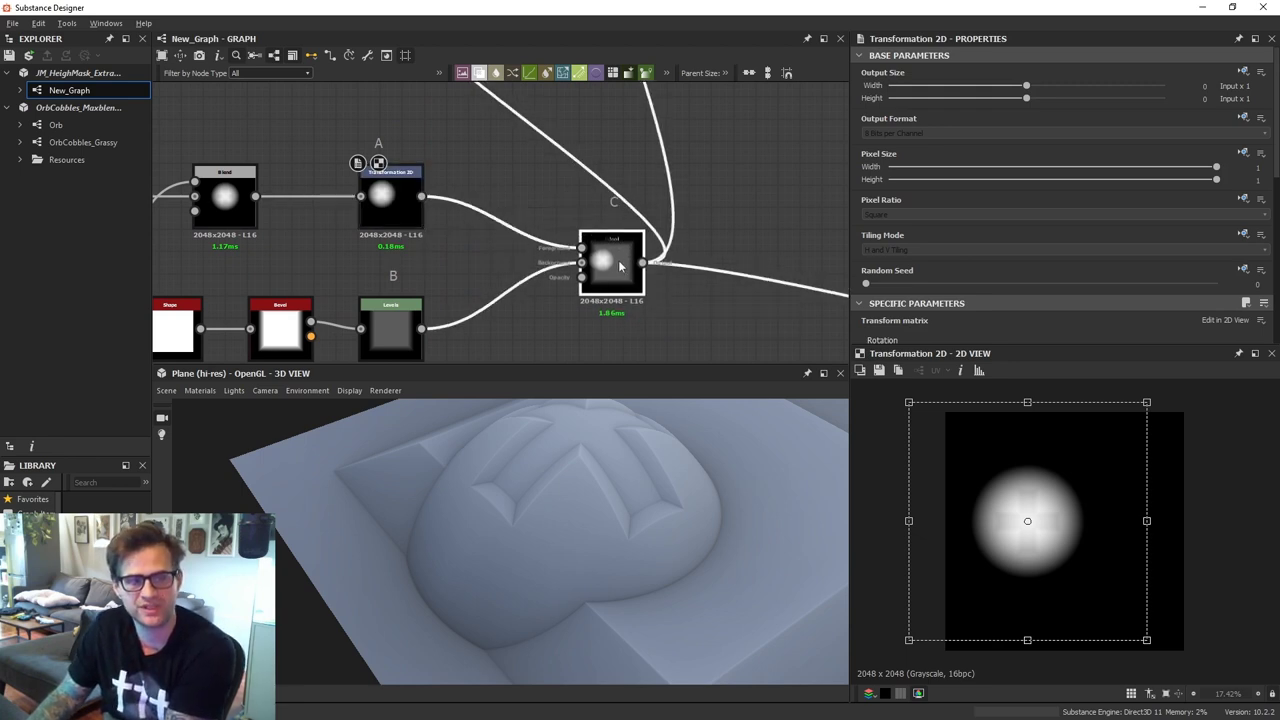
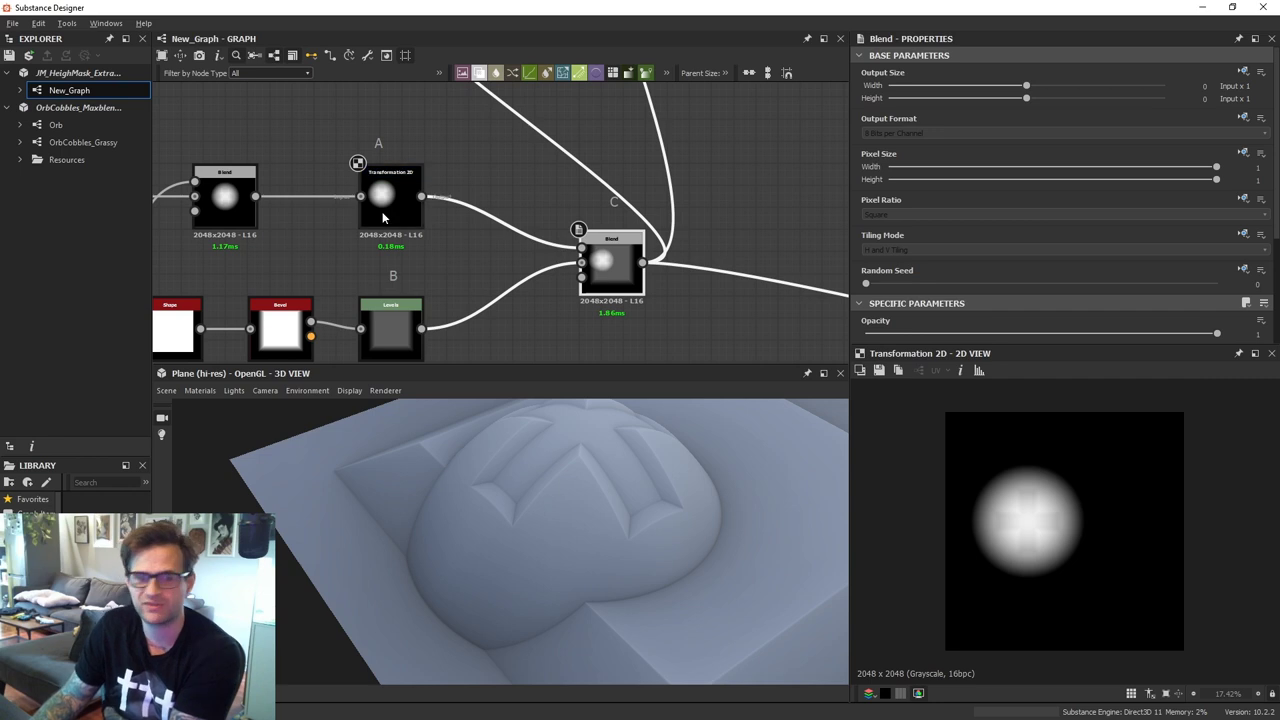
Add a new Blend node beside C and connect C's output to its foreground
{"action": "middle_click_drag", "start_coordinate": [699, 316], "coordinate": [626, 273]}
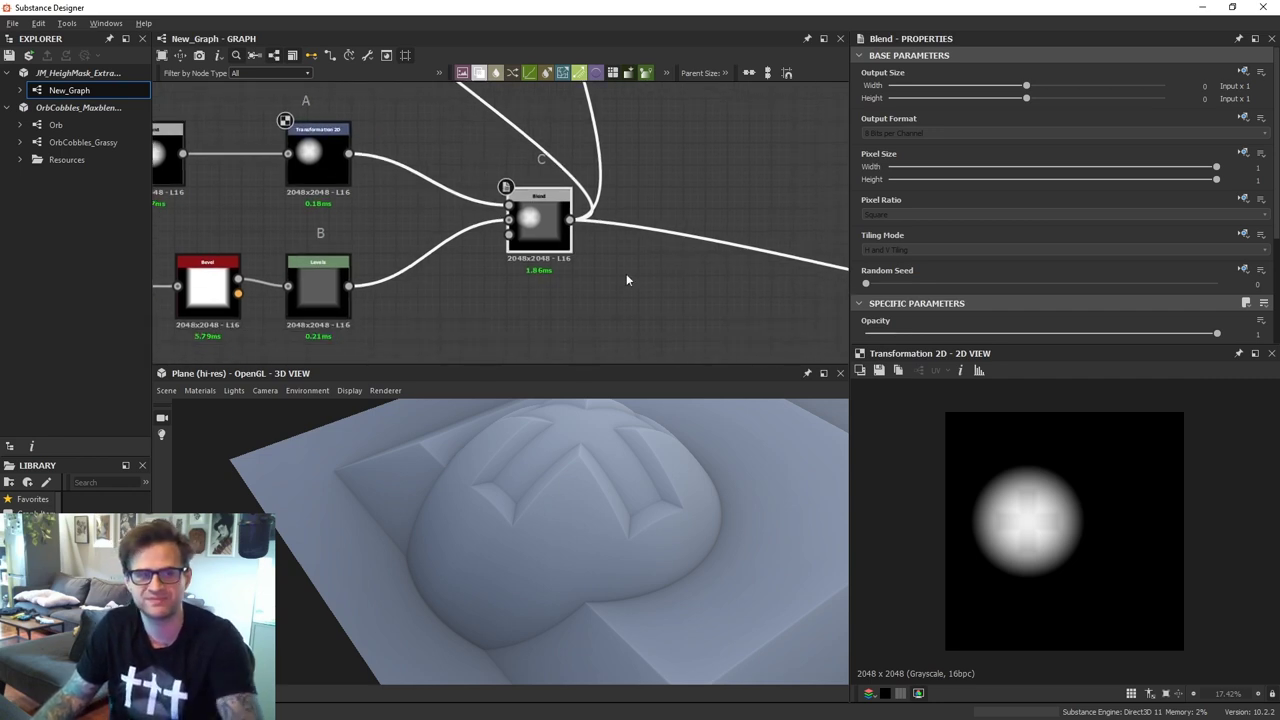
{"action": "left_click", "coordinate": [626, 273]}
{"action": "key", "text": "space"}
{"action": "type", "text": "v"}
{"action": "left_click", "coordinate": [615, 278]}
{"action": "key", "text": "space"}
{"action": "left_click", "coordinate": [670, 312]}
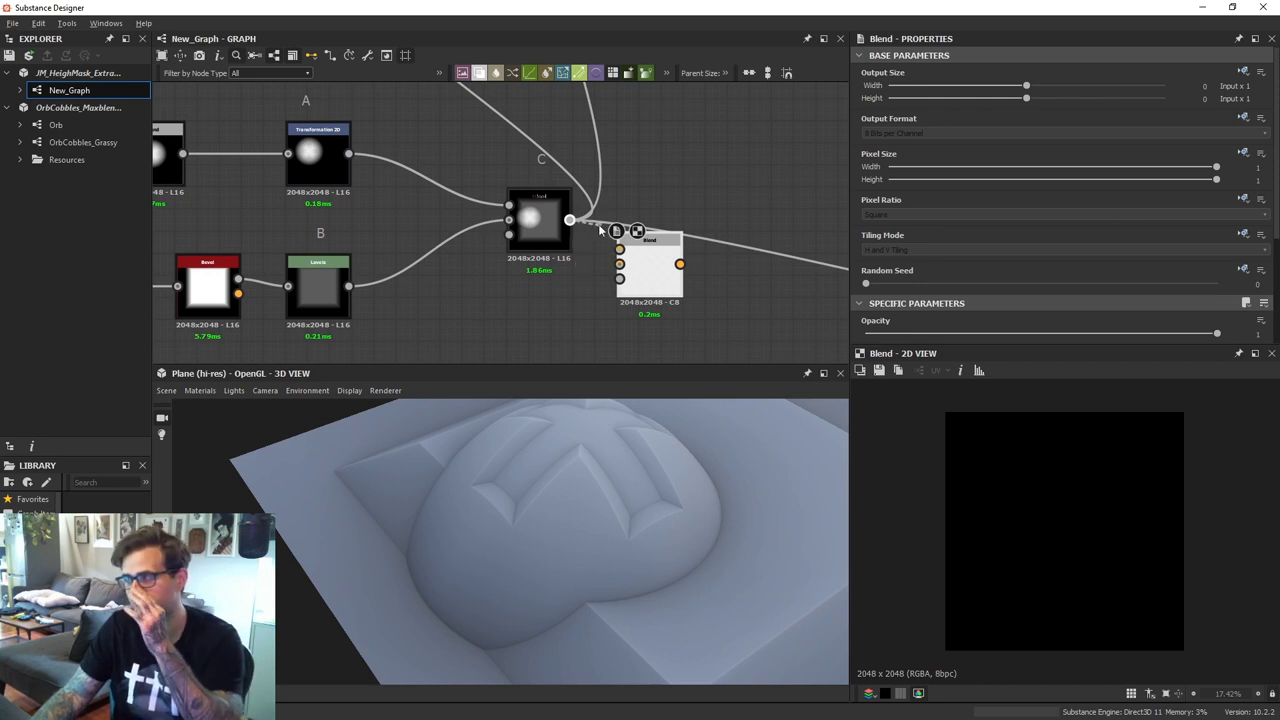
{"action": "left_click", "coordinate": [647, 259]}
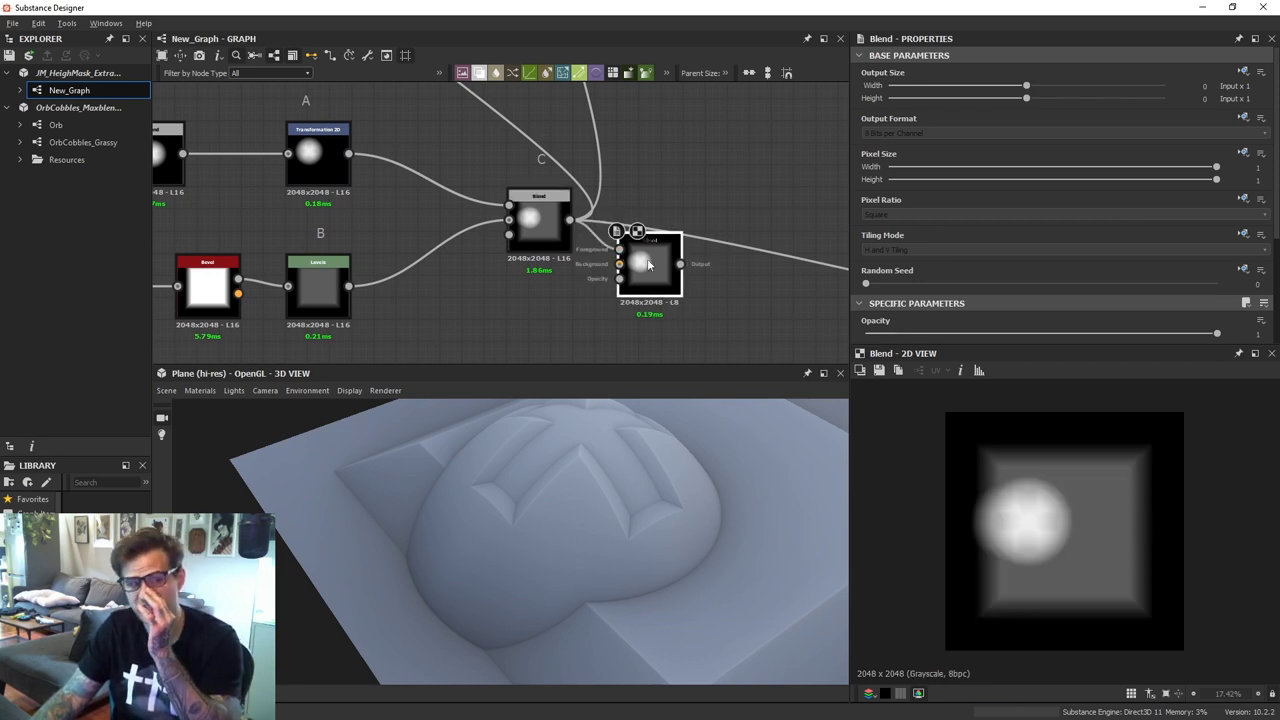
Move the new Blend farther from C, connect C to its background and replace its foreground with the Levels node B
{"action": "left_click_drag", "start_coordinate": [647, 261], "coordinate": [747, 199]}
{"action": "middle_click_drag", "start_coordinate": [747, 203], "coordinate": [647, 250]}
{"action": "left_click_drag", "start_coordinate": [648, 243], "coordinate": [658, 243]}
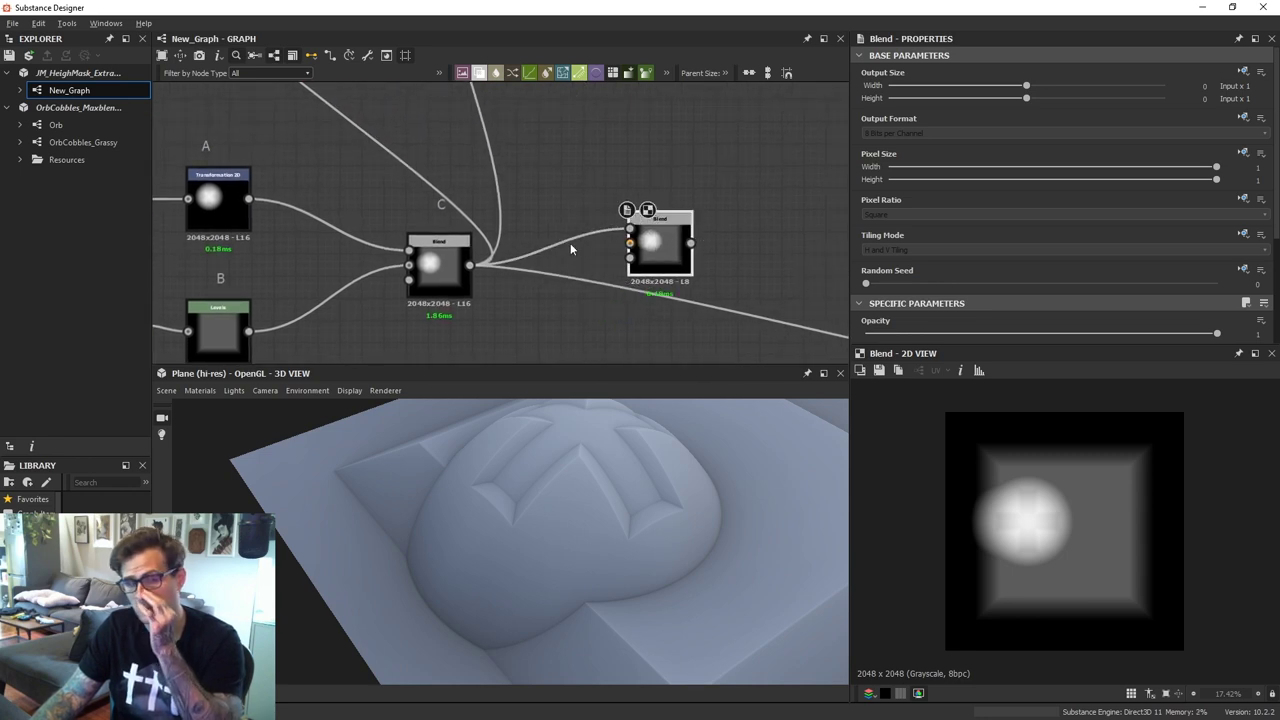
{"action": "left_click_drag", "start_coordinate": [470, 265], "coordinate": [633, 244]}
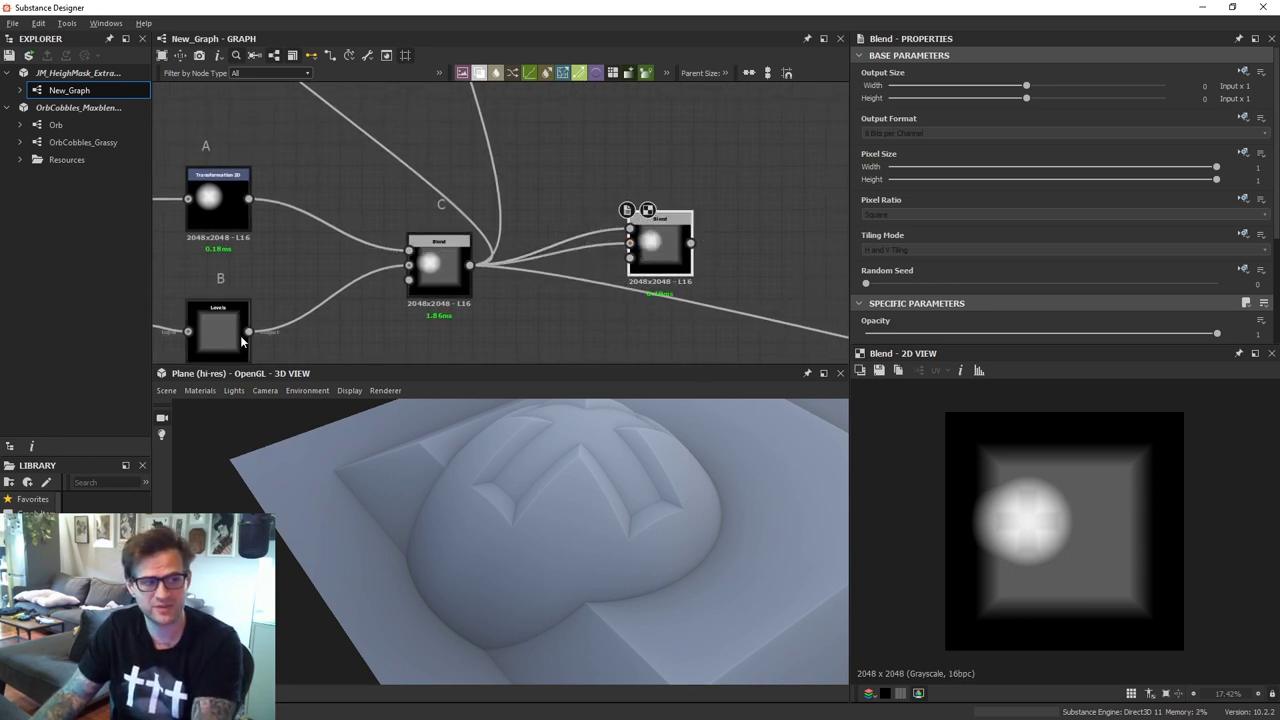
{"action": "left_click_drag", "start_coordinate": [248, 331], "coordinate": [657, 236]}
Set the new Blend's Blending Mode to Subtract and place the node just below C
{"action": "scroll", "coordinate": [907, 320], "scroll_direction": "down", "scroll_amount": 2}
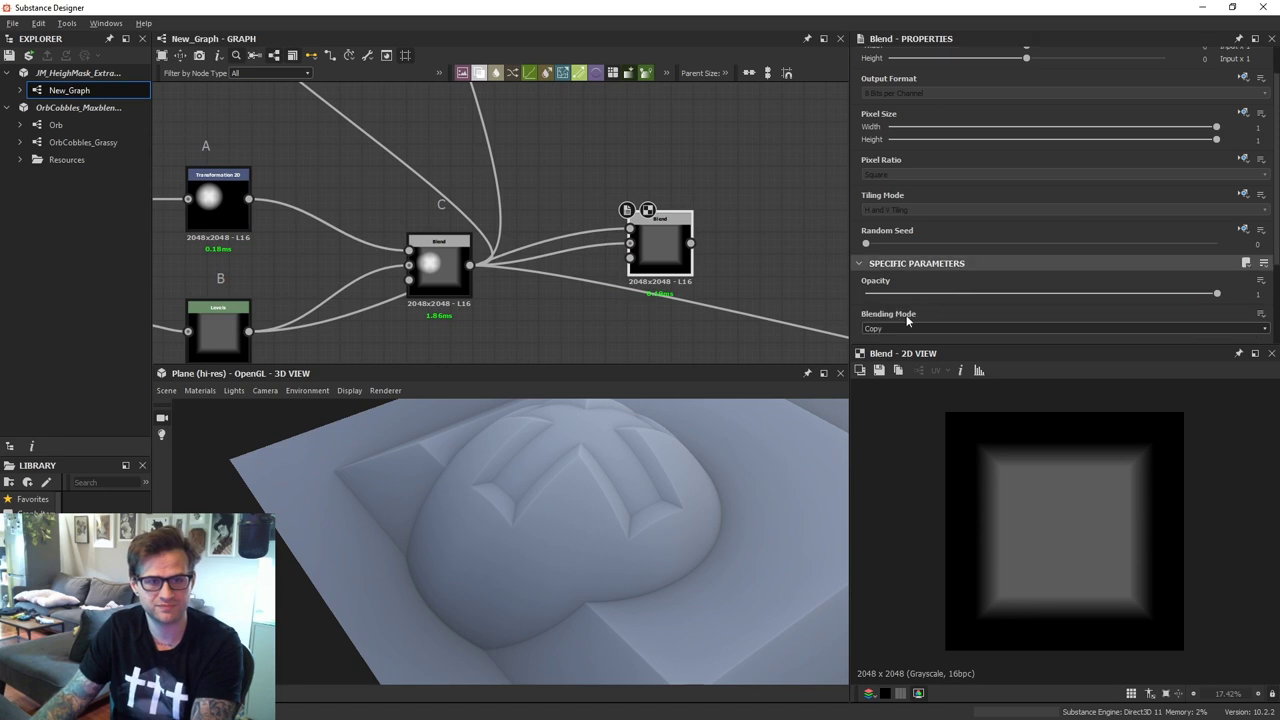
{"action": "left_click", "coordinate": [894, 328]}
{"action": "left_click", "coordinate": [868, 346]}
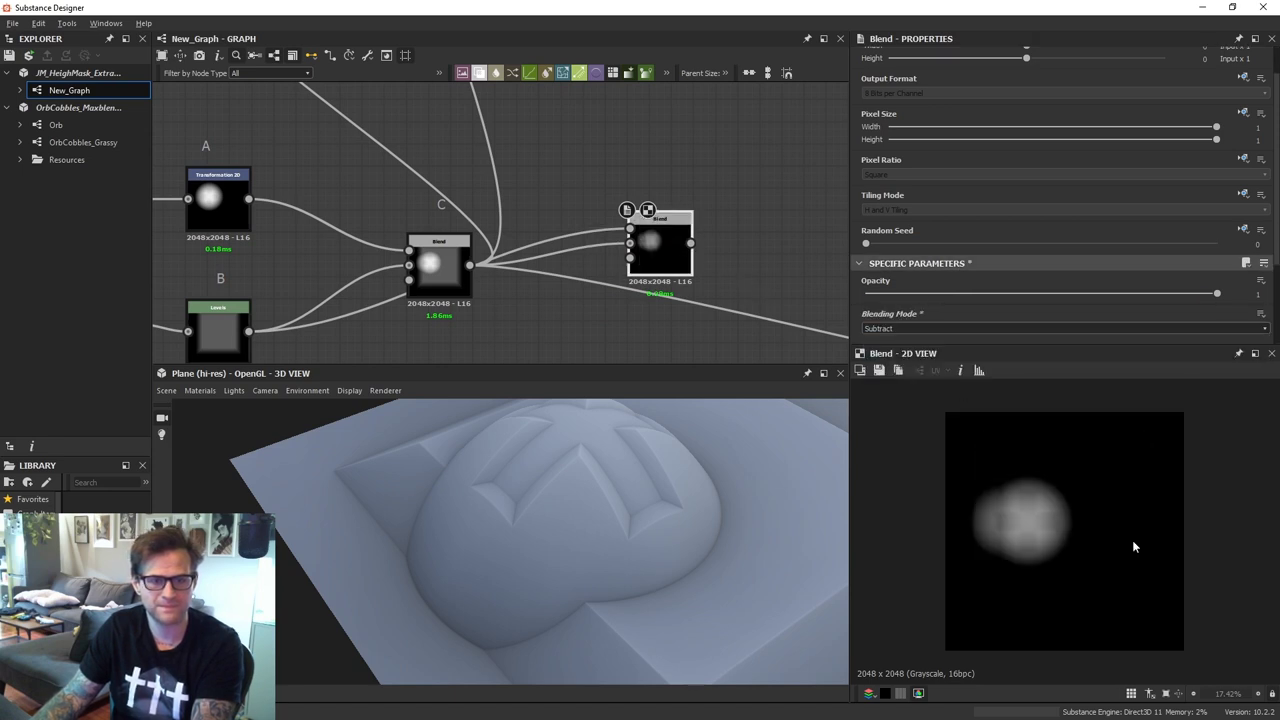
{"action": "left_click_drag", "start_coordinate": [668, 245], "coordinate": [542, 331]}
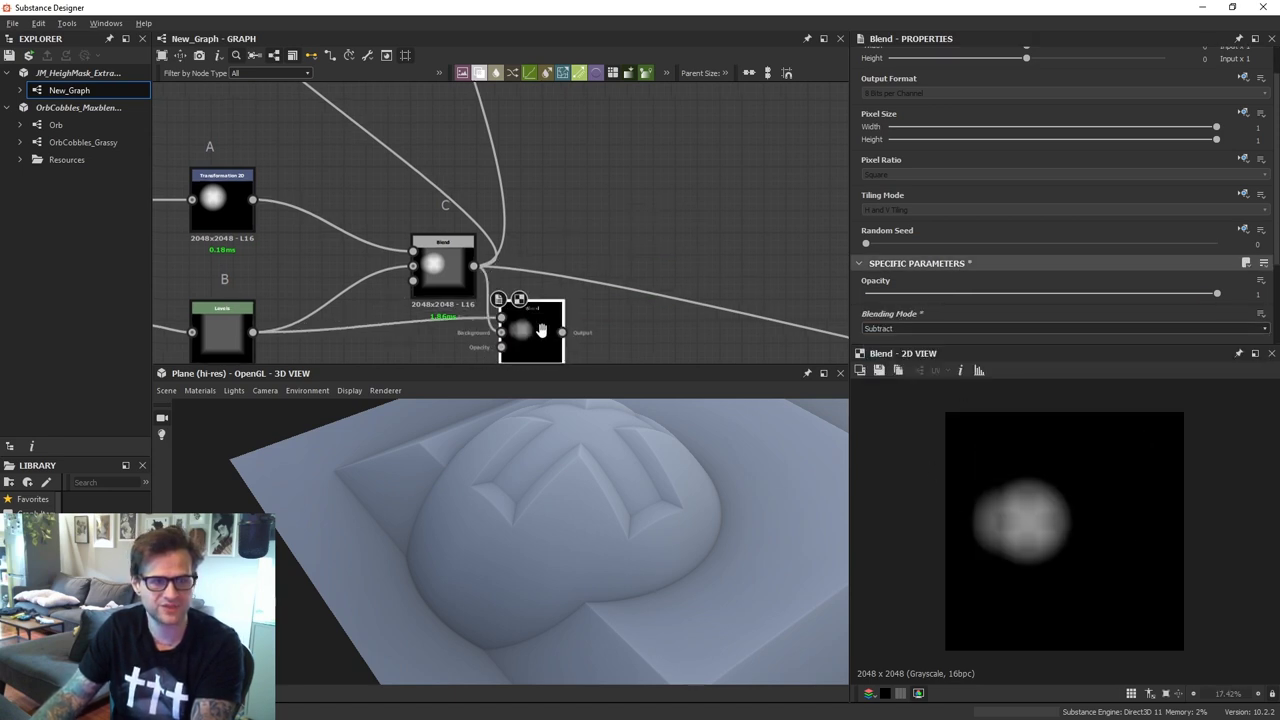
Move the Subtract Blend clear of C, duplicate the C label, change its text to "C-B = A" and place it above that Blend
{"action": "middle_click_drag", "start_coordinate": [542, 331], "coordinate": [592, 304]}
{"action": "left_click_drag", "start_coordinate": [608, 296], "coordinate": [630, 309]}
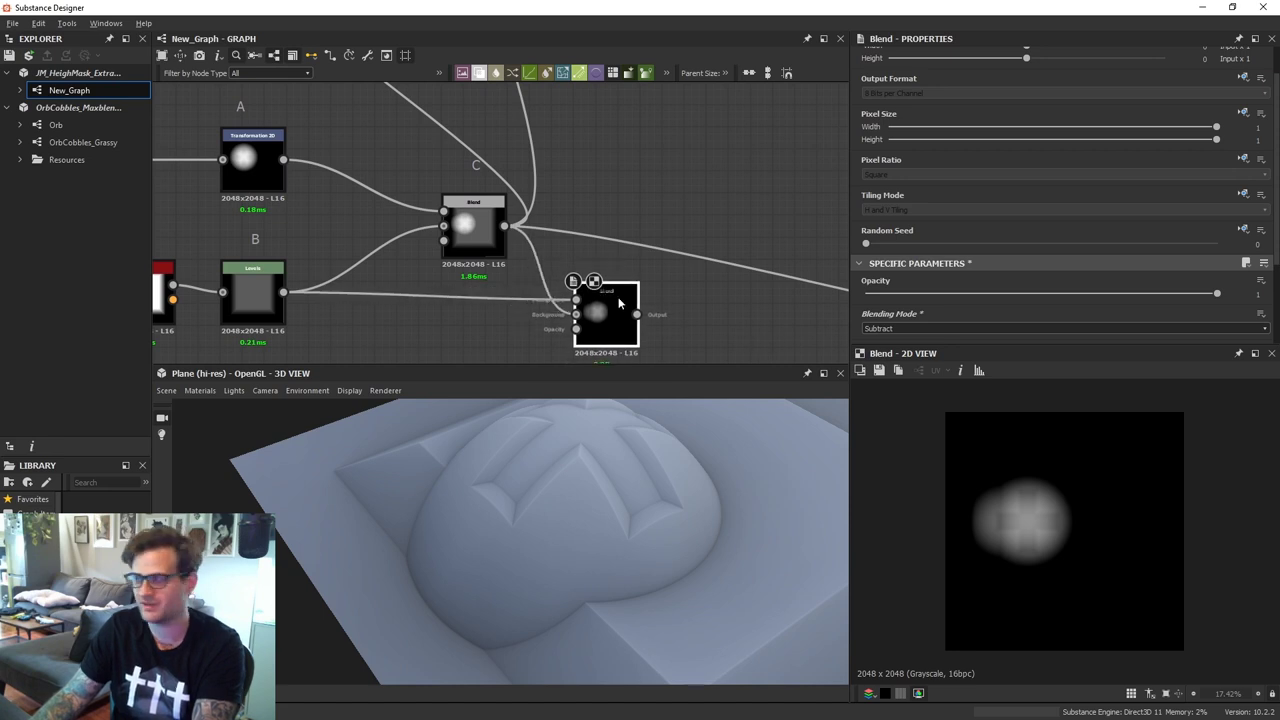
{"action": "left_click", "coordinate": [476, 164]}
{"action": "left_click", "coordinate": [621, 190]}
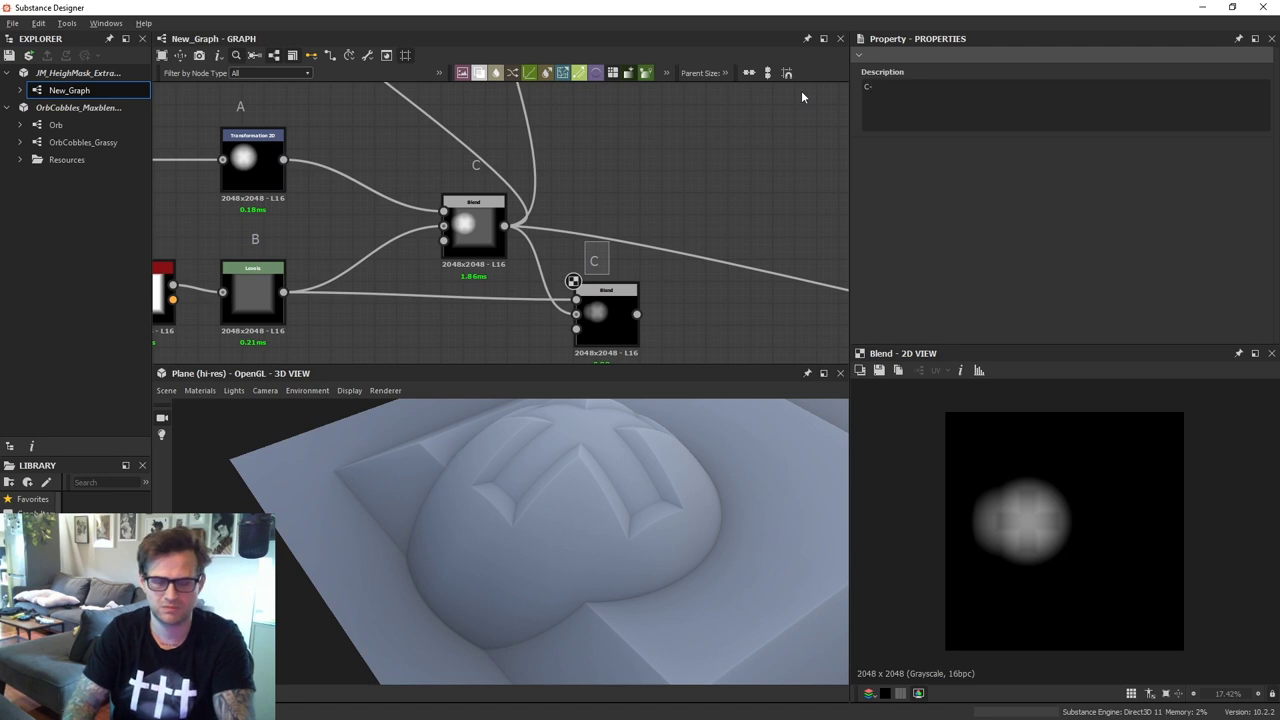
{"action": "type", "text": "= A"}
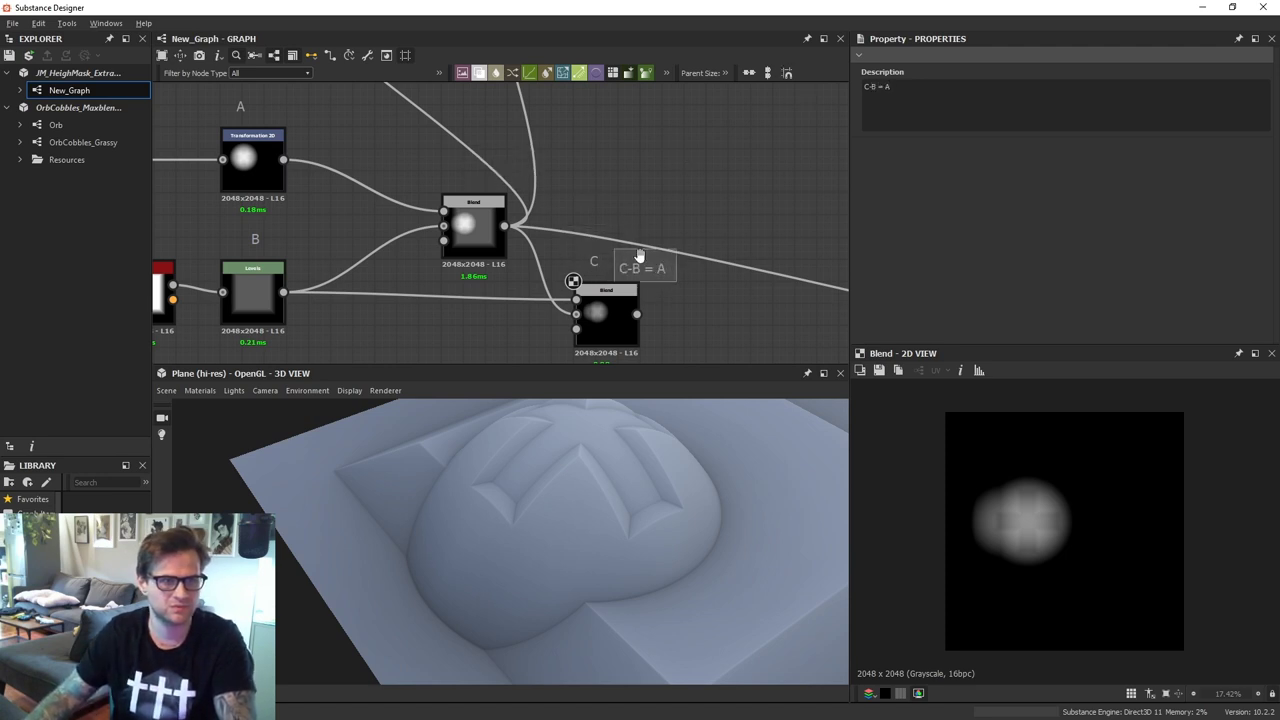
{"action": "left_click_drag", "start_coordinate": [486, 186], "coordinate": [463, 163]}
{"action": "left_click_drag", "start_coordinate": [647, 275], "coordinate": [603, 261]}
{"action": "left_click_drag", "start_coordinate": [620, 308], "coordinate": [620, 297]}
Compare the height Blend C, the Levels node B and the Subtract Blend result in the 2D view
{"action": "scroll", "coordinate": [1048, 527], "scroll_direction": "up", "scroll_amount": 2}
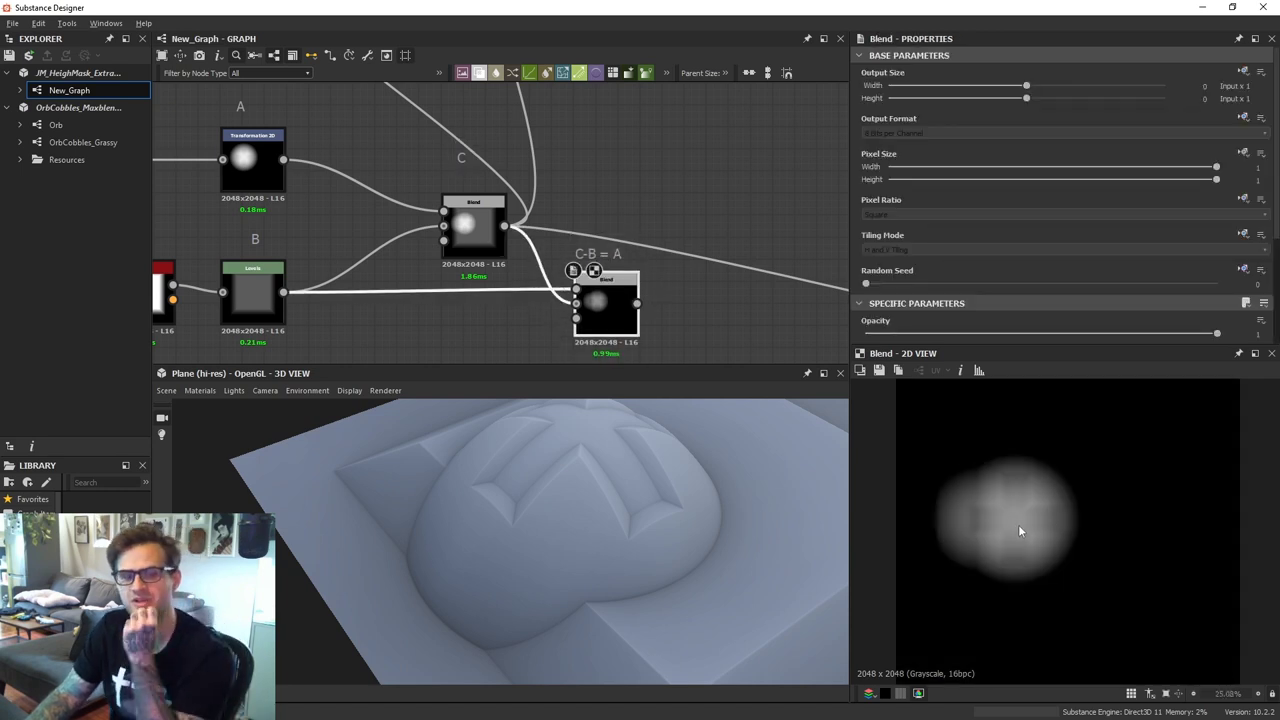
{"action": "double_click", "coordinate": [472, 225]}
{"action": "double_click", "coordinate": [252, 292]}
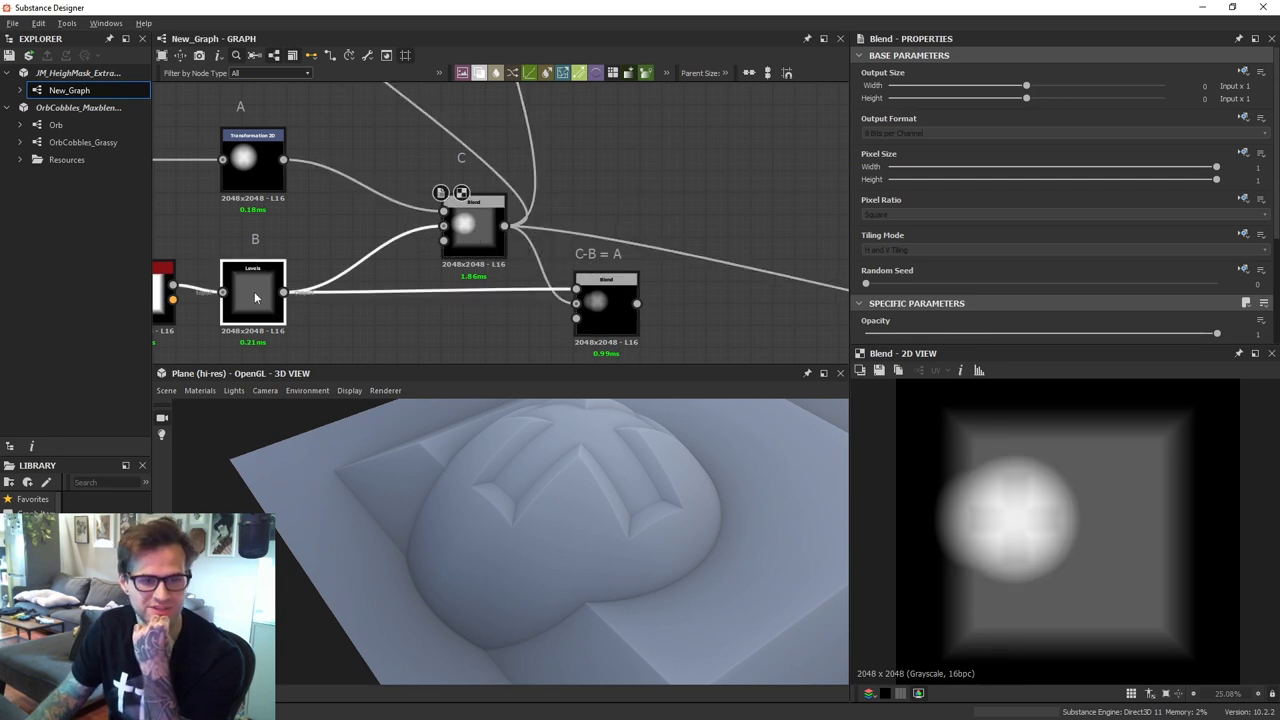
{"action": "double_click", "coordinate": [605, 300]}
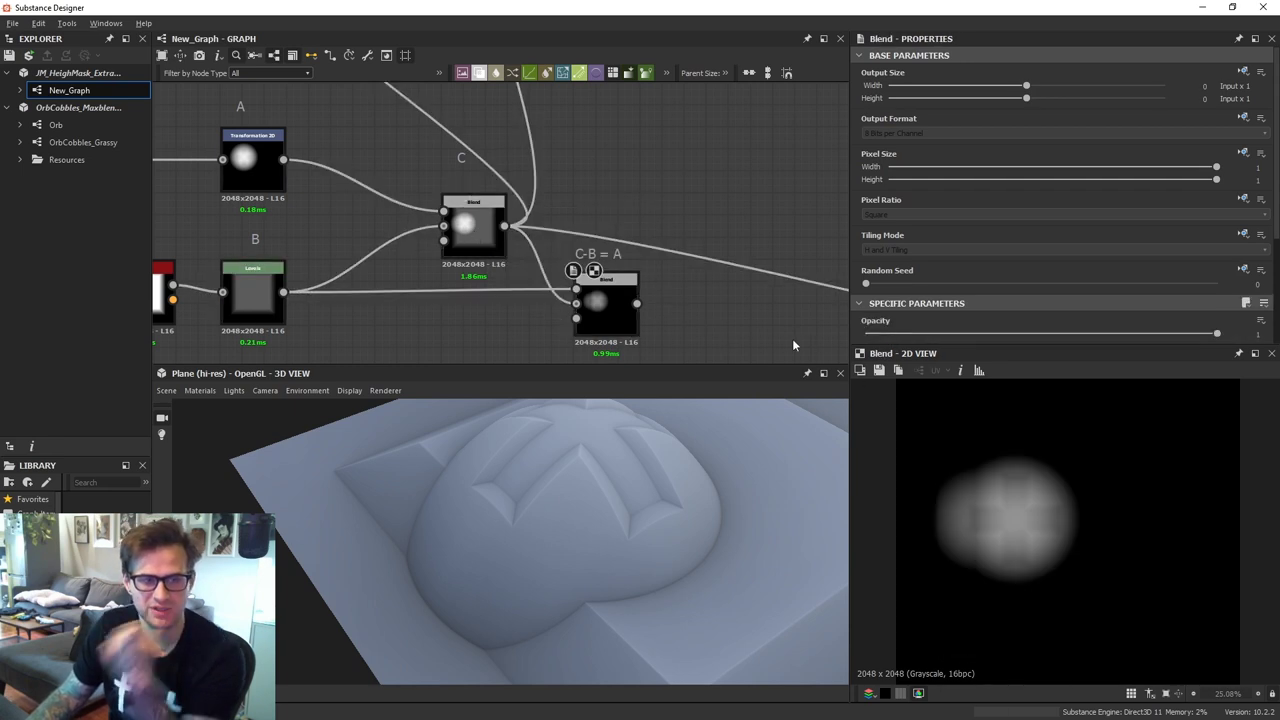
Add a Histogram Scan node beside the Subtract Blend and feed it with that Blend's output
{"action": "key", "text": "space"}
{"action": "type", "text": "hist"}
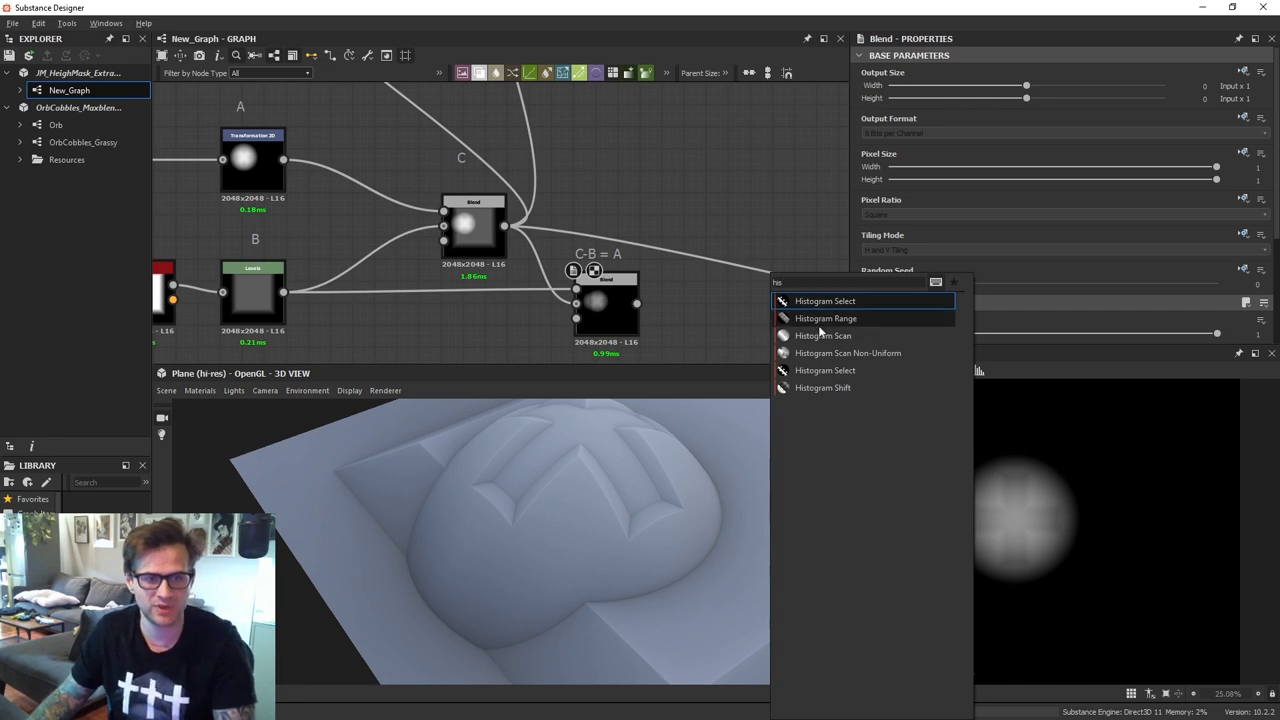
{"action": "left_click", "coordinate": [823, 335]}
{"action": "left_click_drag", "start_coordinate": [637, 303], "coordinate": [754, 321]}
{"action": "left_click", "coordinate": [723, 318]}
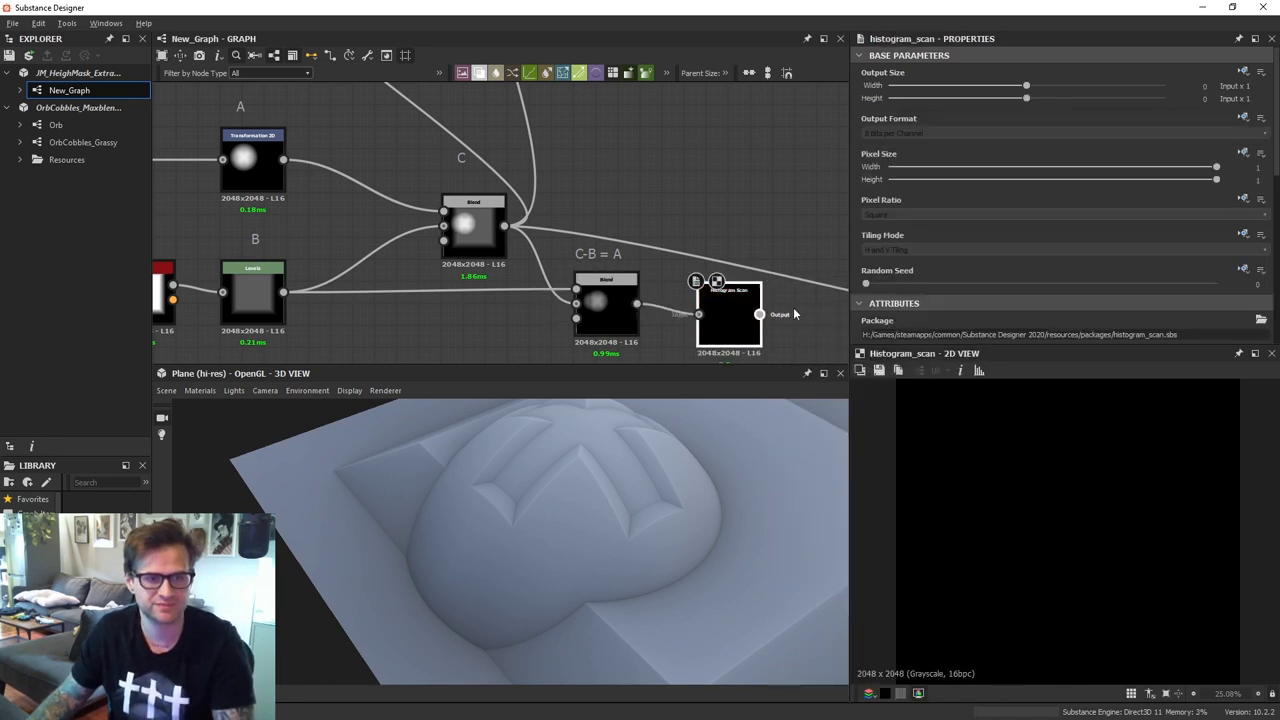
Set the Histogram Scan's Position to 1
{"action": "scroll", "coordinate": [935, 266], "scroll_direction": "down", "scroll_amount": 5}
{"action": "scroll", "coordinate": [937, 266], "scroll_direction": "down", "scroll_amount": 3}
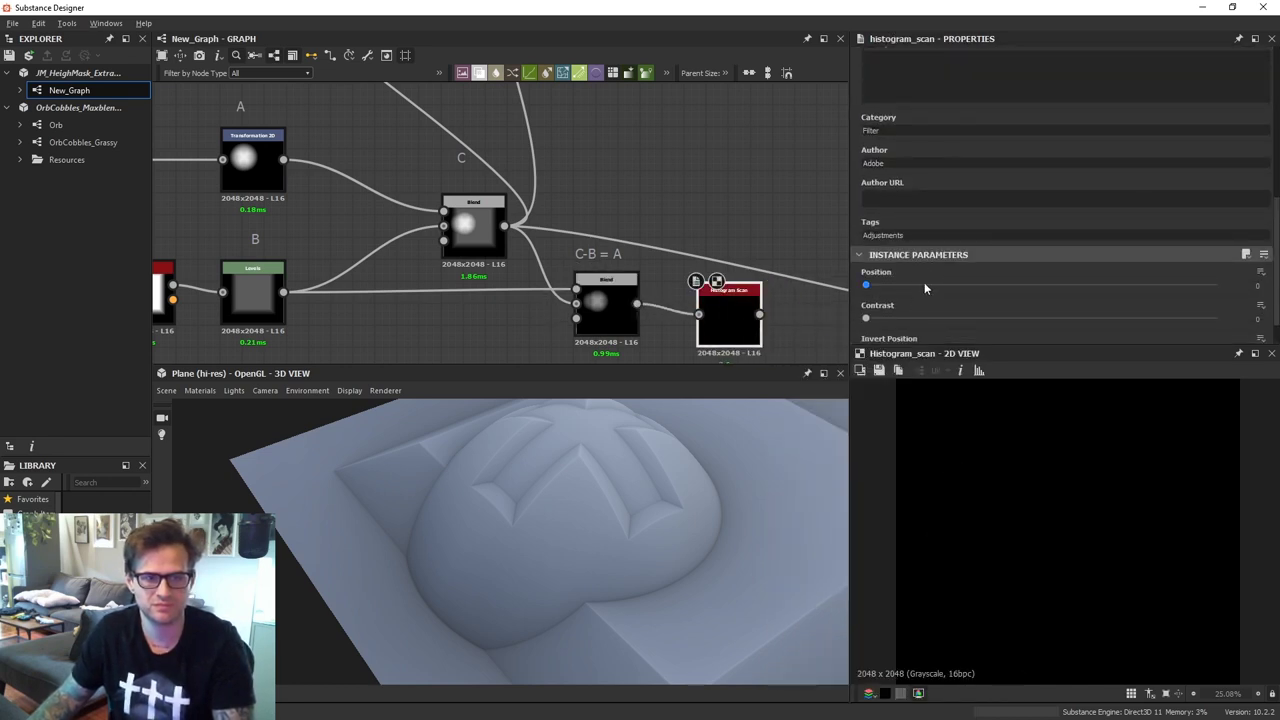
{"action": "left_click_drag", "start_coordinate": [868, 285], "coordinate": [1225, 285]}
Connect the Histogram Scan output to the opacity input of the Blend that mixes the yellow and blue-grey Uniform Color nodes
{"action": "scroll", "coordinate": [783, 226], "scroll_direction": "down", "scroll_amount": 2}
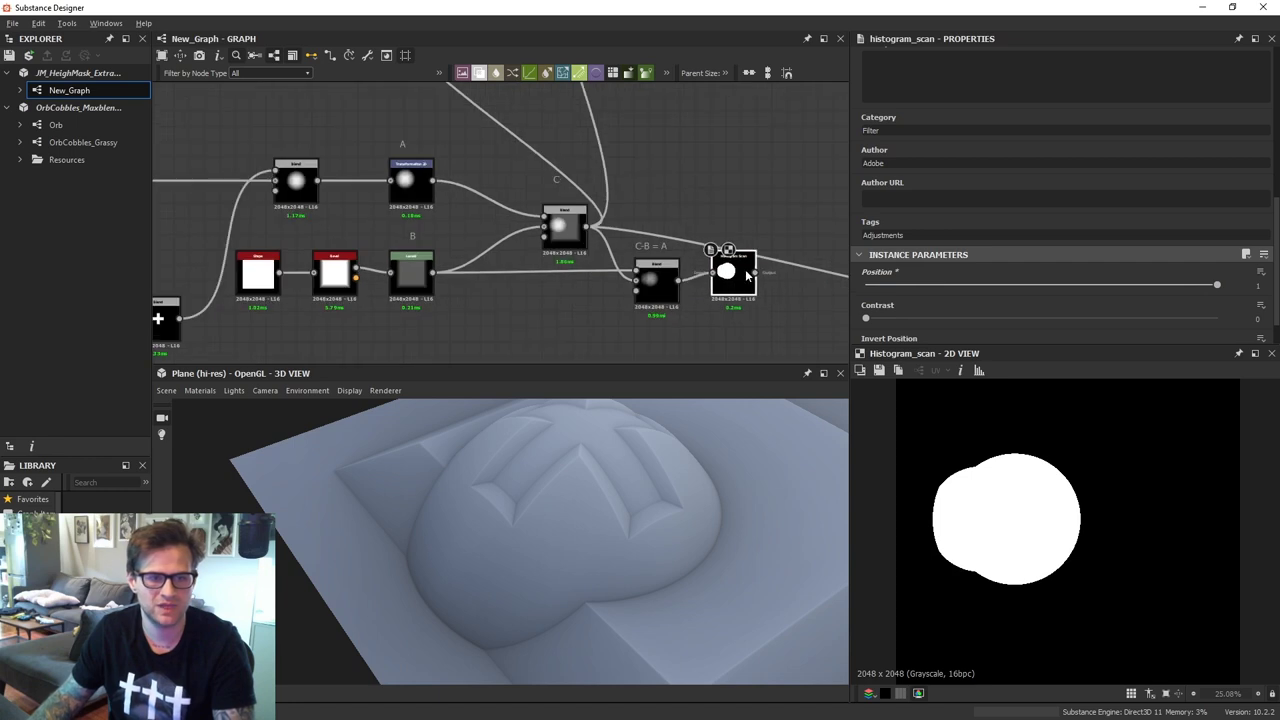
{"action": "scroll", "coordinate": [790, 171], "scroll_direction": "down", "scroll_amount": 3}
{"action": "middle_click_drag", "start_coordinate": [790, 171], "coordinate": [668, 298]}
{"action": "middle_click_drag", "start_coordinate": [700, 92], "coordinate": [651, 190]}
{"action": "left_click", "coordinate": [582, 146]}
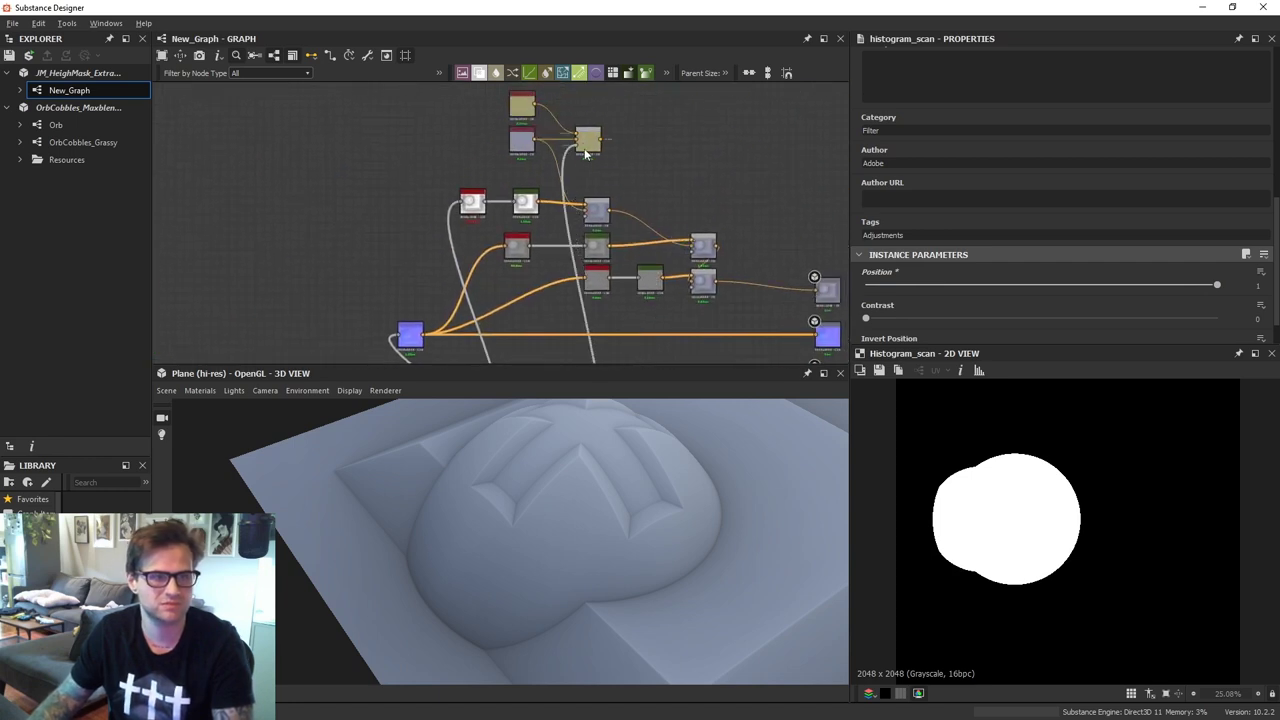
{"action": "mouse_move", "coordinate": [536, 141]}
{"action": "left_mouse_down"}
{"action": "mouse_move", "coordinate": [595, 139]}
{"action": "mouse_move", "coordinate": [534, 142]}
{"action": "left_mouse_up"}
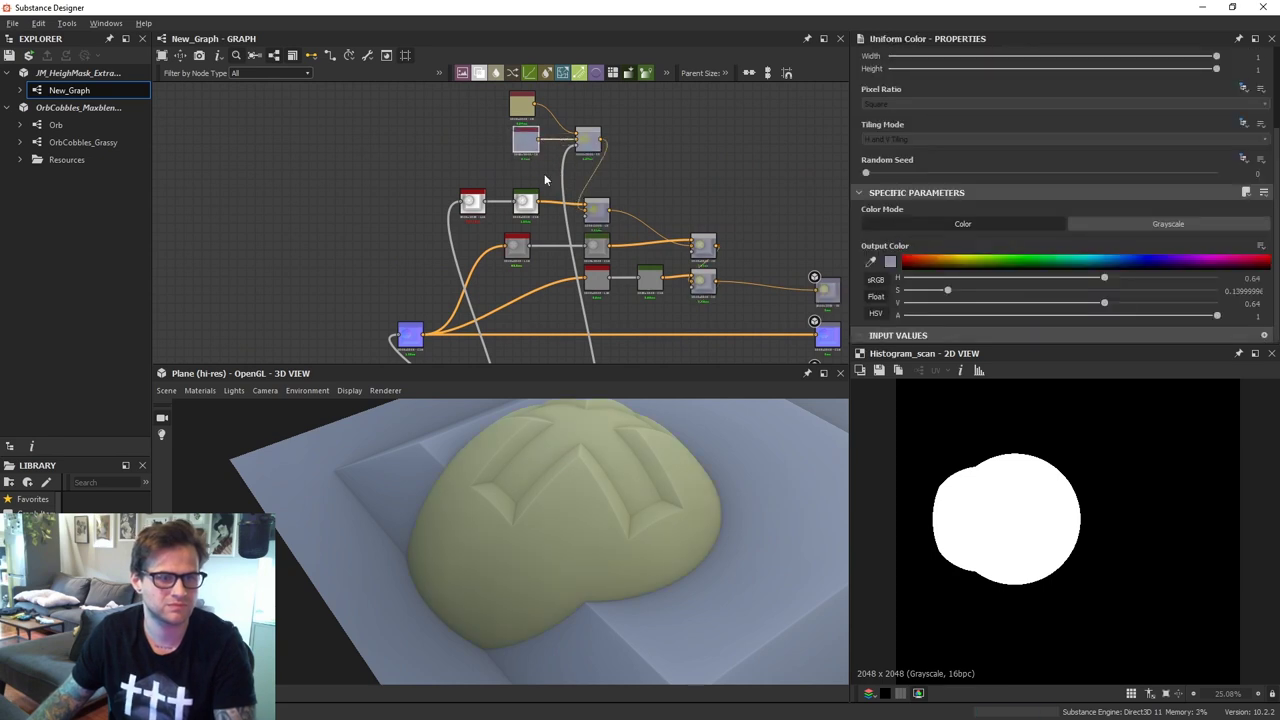
Move the dome toward the lower edge of the tile through Transformation 2D A to test the extracted mask
{"action": "scroll", "coordinate": [656, 524], "scroll_direction": "down", "scroll_amount": 2}
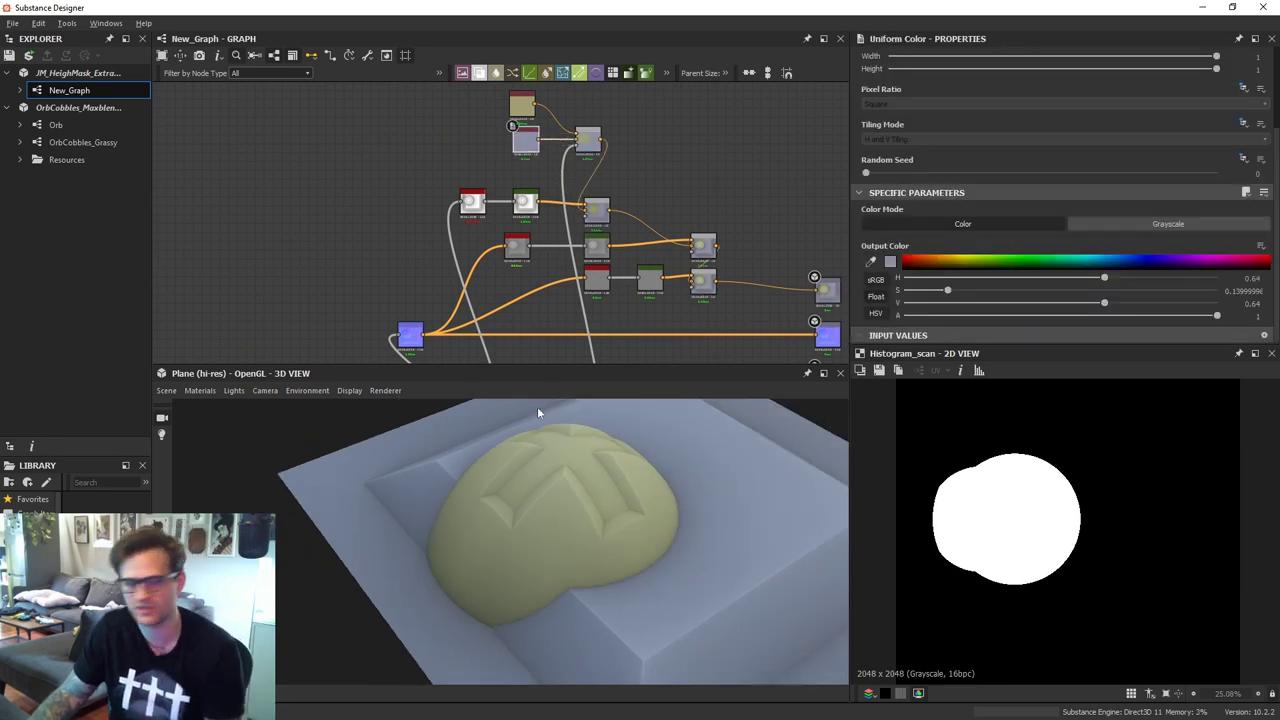
{"action": "middle_click_drag", "start_coordinate": [512, 284], "coordinate": [548, 130]}
{"action": "middle_click_drag", "start_coordinate": [571, 260], "coordinate": [576, 177]}
{"action": "left_click_drag", "start_coordinate": [624, 246], "coordinate": [616, 251]}
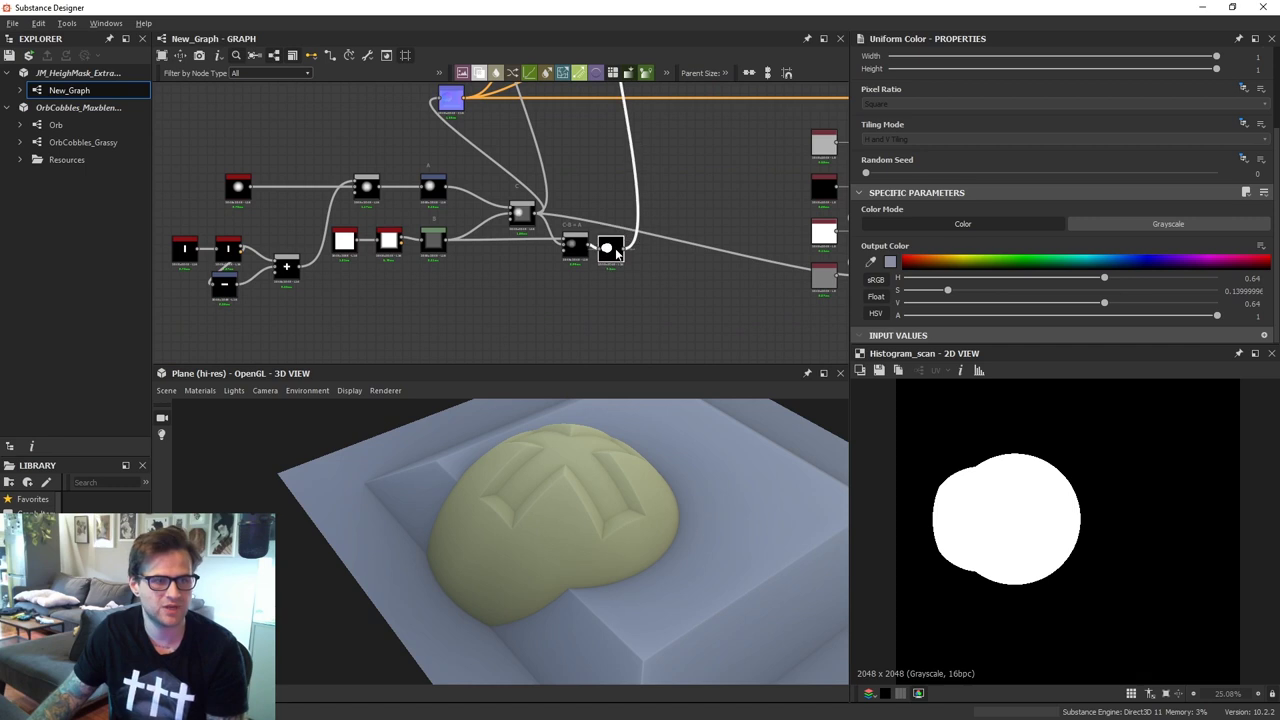
{"action": "scroll", "coordinate": [617, 254], "scroll_direction": "up", "scroll_amount": 2}
{"action": "left_click", "coordinate": [380, 168]}
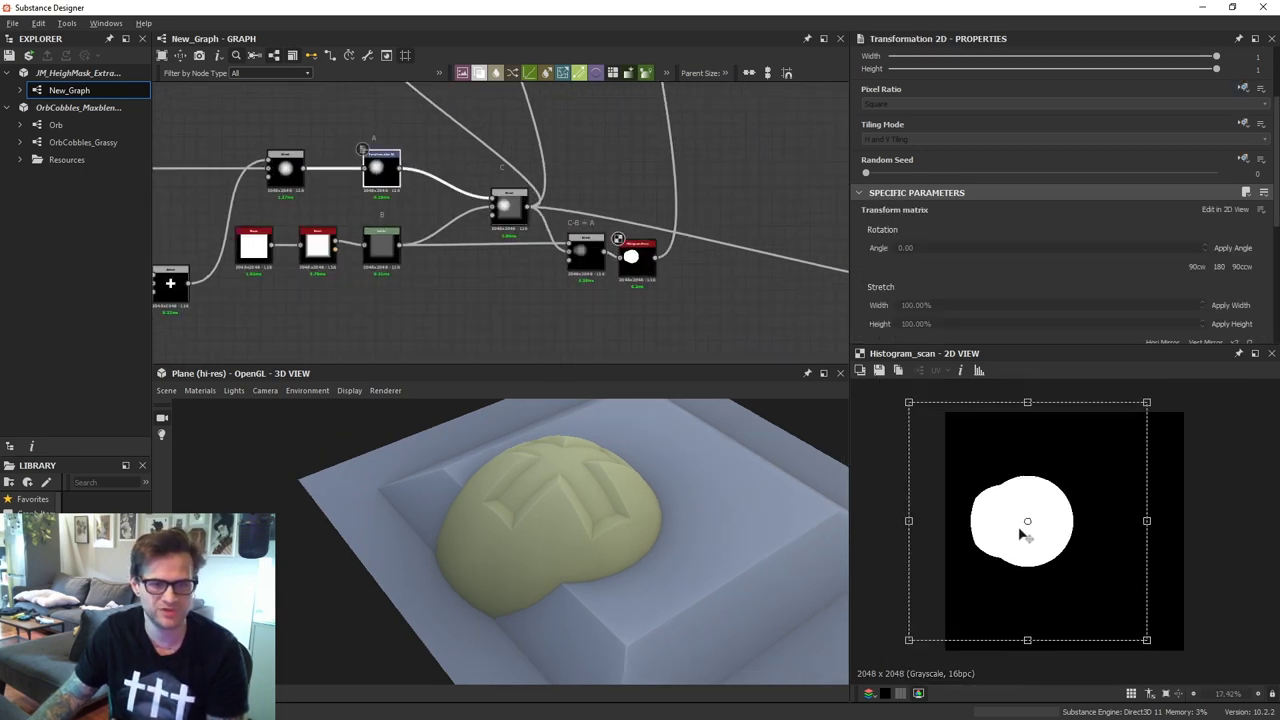
{"action": "left_click_drag", "start_coordinate": [1025, 535], "coordinate": [1018, 592]}
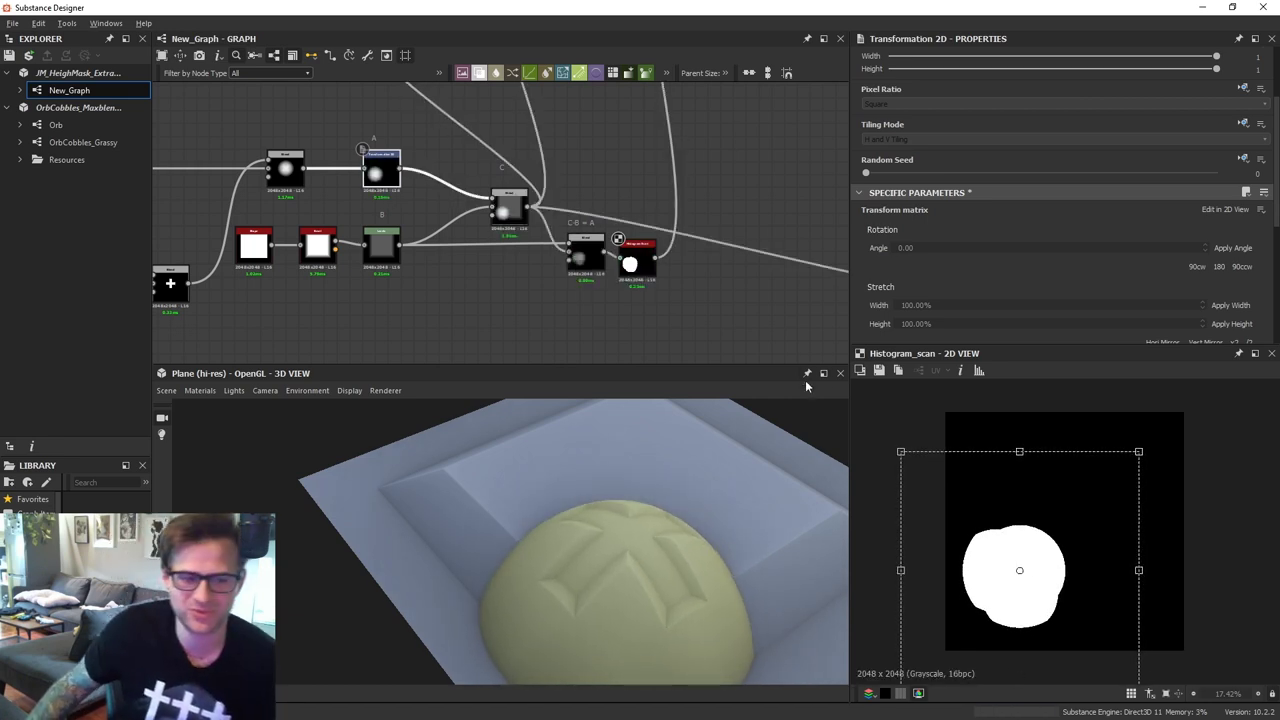
{"action": "mouse_move", "coordinate": [1078, 580]}
{"action": "left_mouse_down"}
{"action": "mouse_move", "coordinate": [1077, 551]}
{"action": "mouse_move", "coordinate": [1068, 567]}
{"action": "left_mouse_up"}
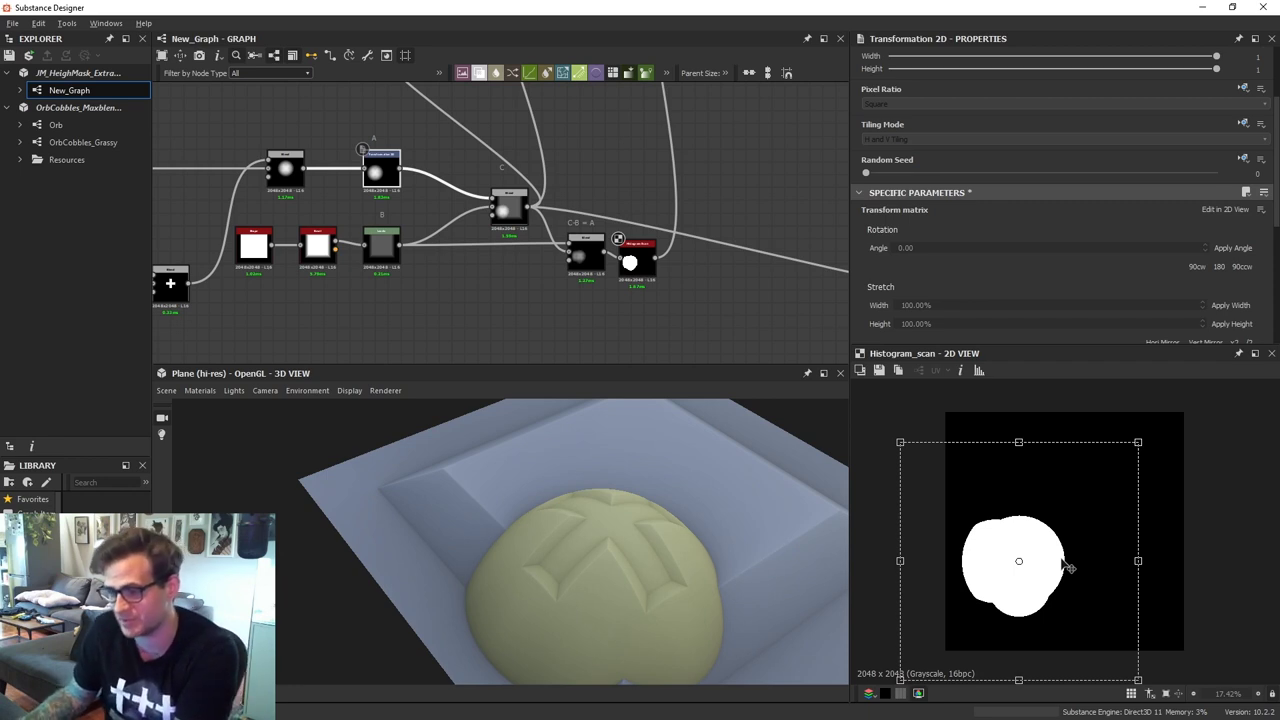
Delete the Subtract Blend labelled C-B = A together with its label and the Histogram Scan node
{"action": "scroll", "coordinate": [585, 281], "scroll_direction": "up", "scroll_amount": 1}
{"action": "left_click_drag", "start_coordinate": [643, 264], "coordinate": [660, 258]}
{"action": "left_click", "coordinate": [590, 150]}
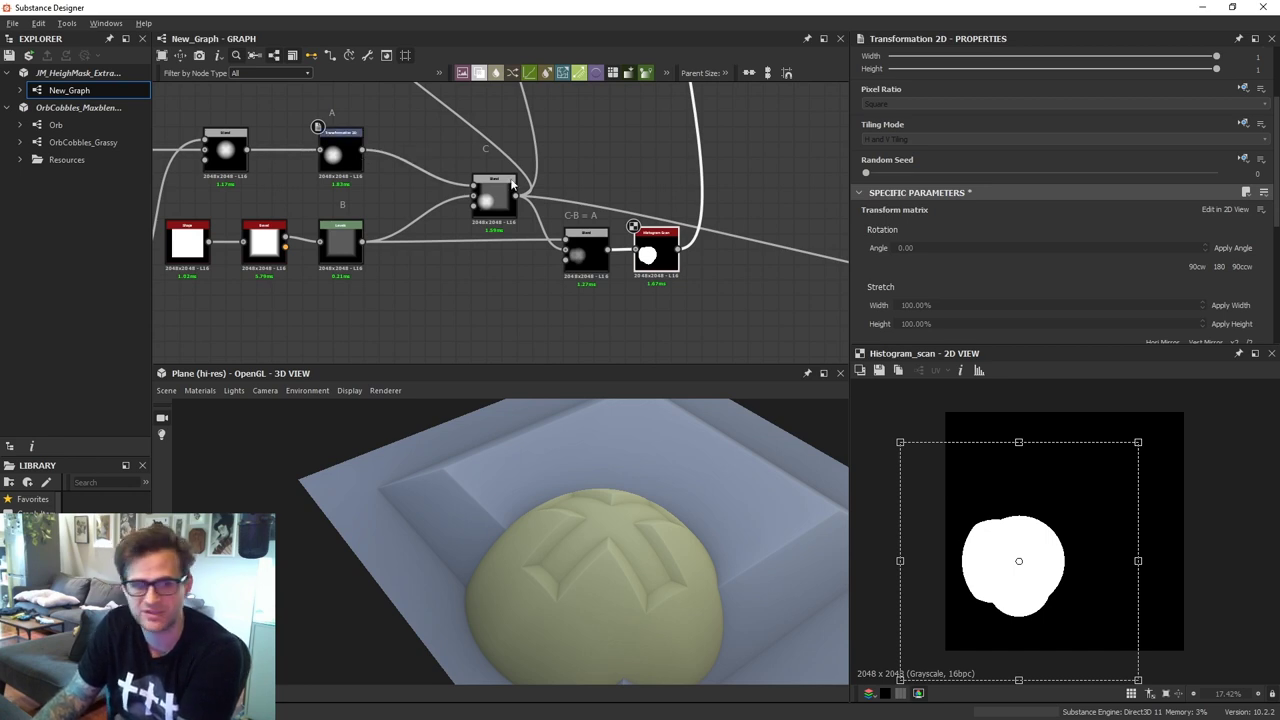
{"action": "left_click_drag", "start_coordinate": [724, 309], "coordinate": [552, 255]}
{"action": "key", "text": "Delete"}
Feed the blue-grey Uniform Color into the base colour chain in place of the yellow colour Blend
{"action": "middle_click_drag", "start_coordinate": [645, 154], "coordinate": [606, 321]}
{"action": "scroll", "coordinate": [616, 305], "scroll_direction": "down", "scroll_amount": 2}
{"action": "double_click", "coordinate": [607, 322]}
{"action": "scroll", "coordinate": [500, 211], "scroll_direction": "up", "scroll_amount": 1}
{"action": "scroll", "coordinate": [518, 180], "scroll_direction": "down", "scroll_amount": 2}
{"action": "middle_click_drag", "start_coordinate": [518, 179], "coordinate": [518, 252]}
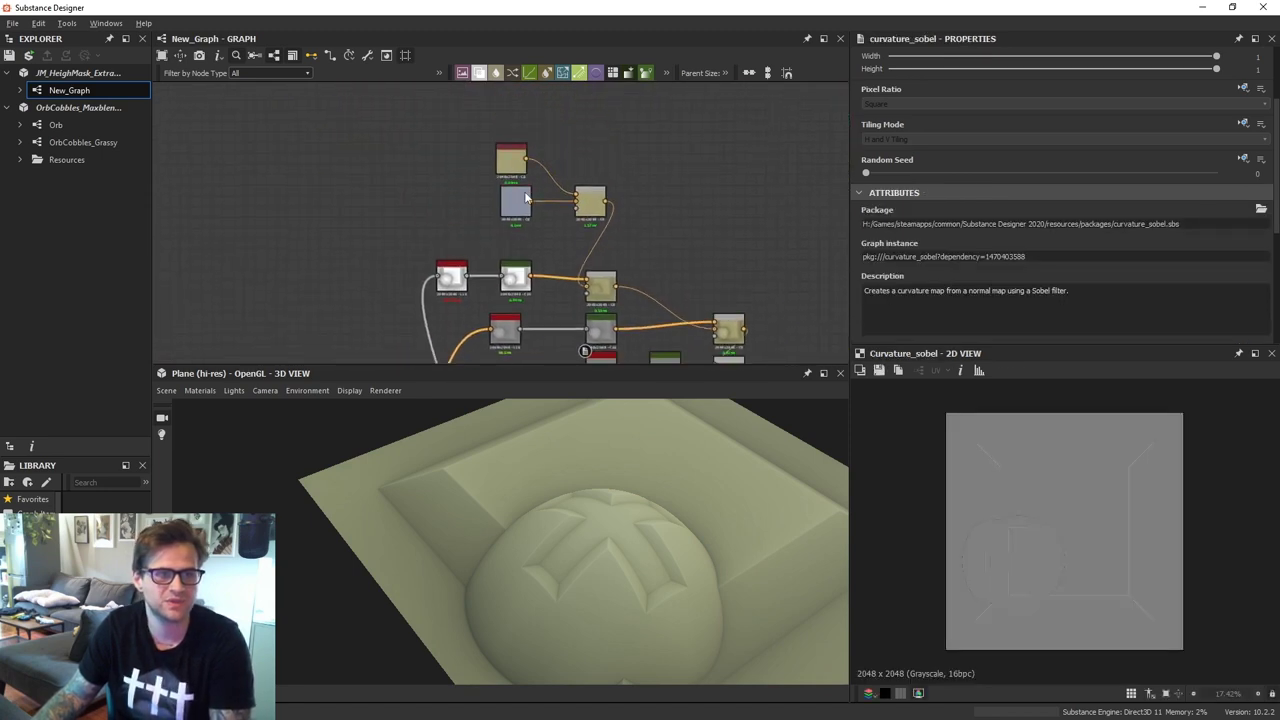
{"action": "left_click_drag", "start_coordinate": [582, 258], "coordinate": [588, 280]}
Add a Shape node above the Blend that precedes Transformation 2D A
{"action": "scroll", "coordinate": [636, 276], "scroll_direction": "down", "scroll_amount": 1}
{"action": "middle_click_drag", "start_coordinate": [634, 281], "coordinate": [608, 135]}
{"action": "scroll", "coordinate": [540, 210], "scroll_direction": "up", "scroll_amount": 2}
{"action": "scroll", "coordinate": [428, 214], "scroll_direction": "up", "scroll_amount": 2}
{"action": "middle_click_drag", "start_coordinate": [424, 206], "coordinate": [508, 207]}
{"action": "middle_click_drag", "start_coordinate": [417, 178], "coordinate": [553, 203]}
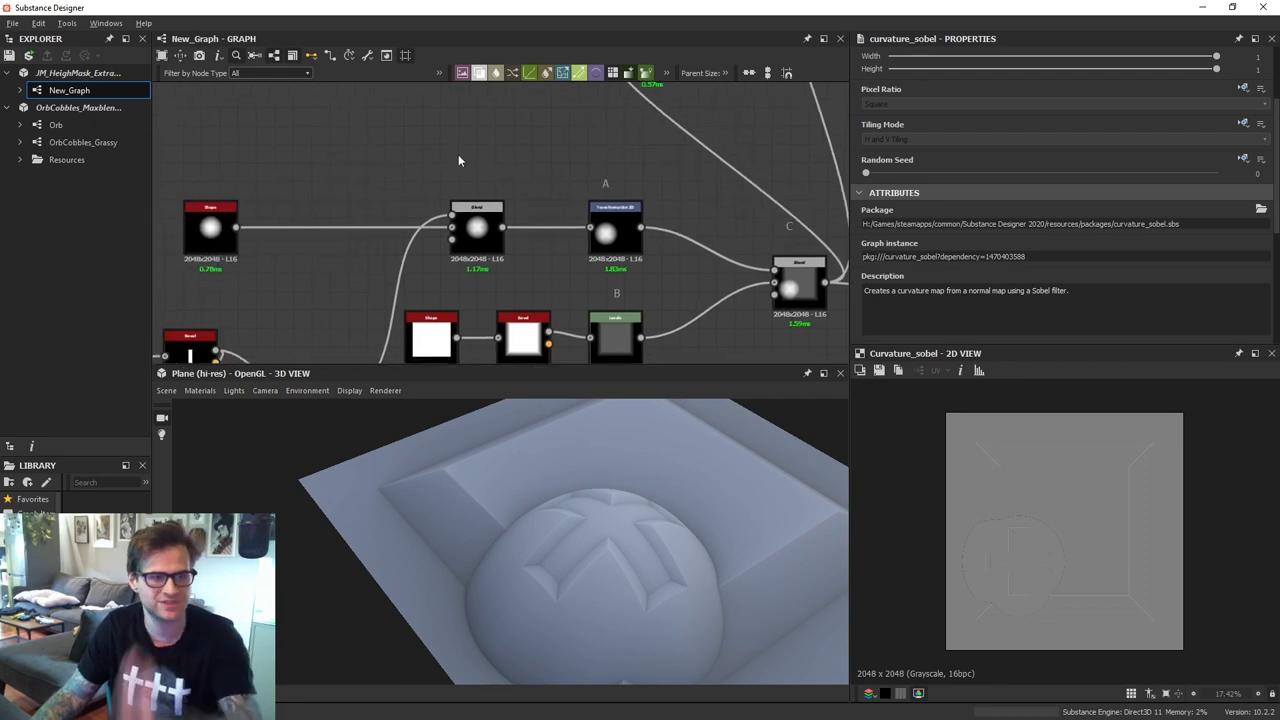
{"action": "key", "text": "space"}
{"action": "type", "text": "s"}
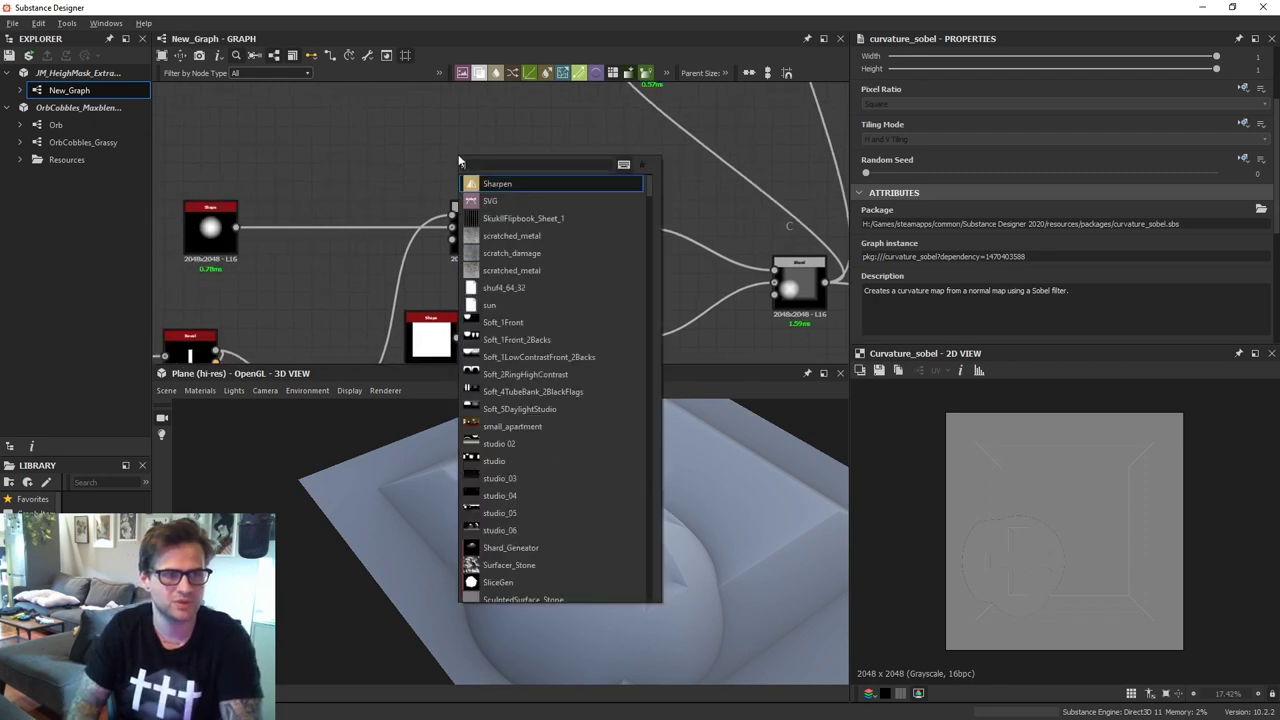
{"action": "type", "text": "hap"}
{"action": "key", "text": "Return"}
Set the new Shape's Pattern to Ridged Bell and its Size X to 0.34
{"action": "scroll", "coordinate": [968, 212], "scroll_direction": "down", "scroll_amount": 3}
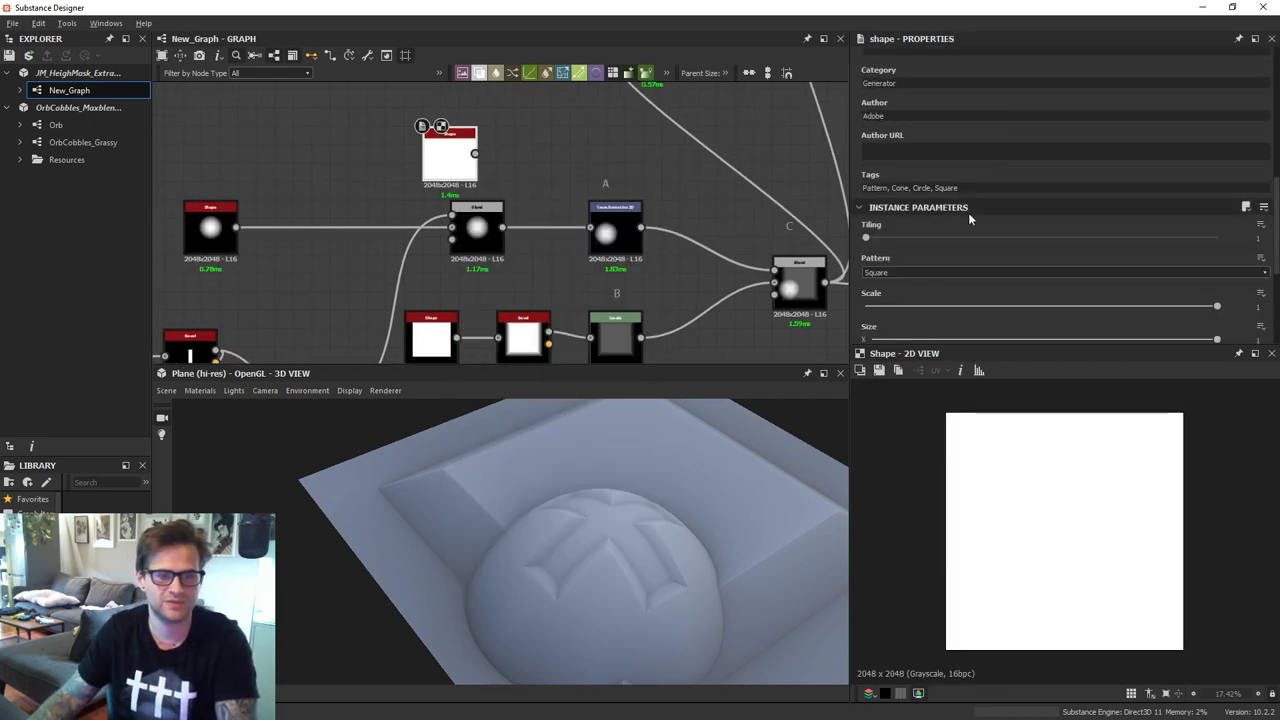
{"action": "left_click", "coordinate": [930, 270]}
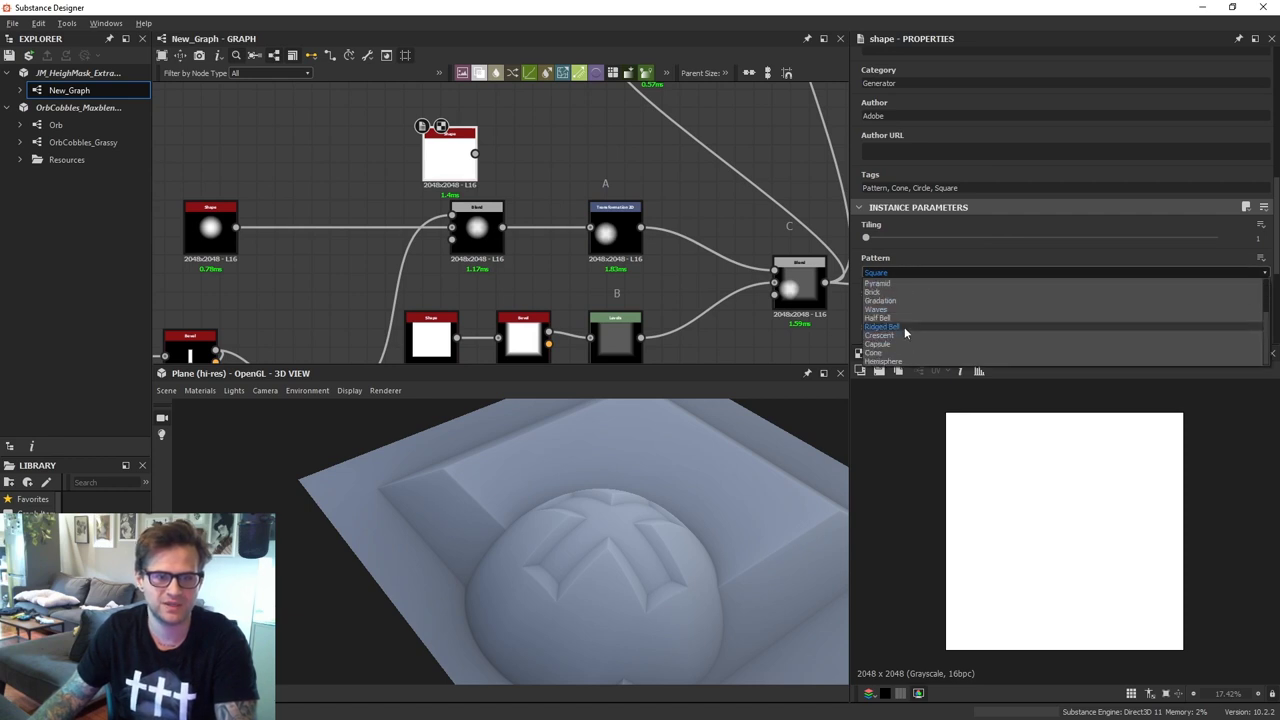
{"action": "left_click", "coordinate": [904, 328]}
{"action": "left_click_drag", "start_coordinate": [1217, 340], "coordinate": [989, 343]}
Connect the ridged bell Shape to Transformation 2D A in place of the dome Blend and place it between the two nodes
{"action": "middle_click_drag", "start_coordinate": [503, 175], "coordinate": [486, 163]}
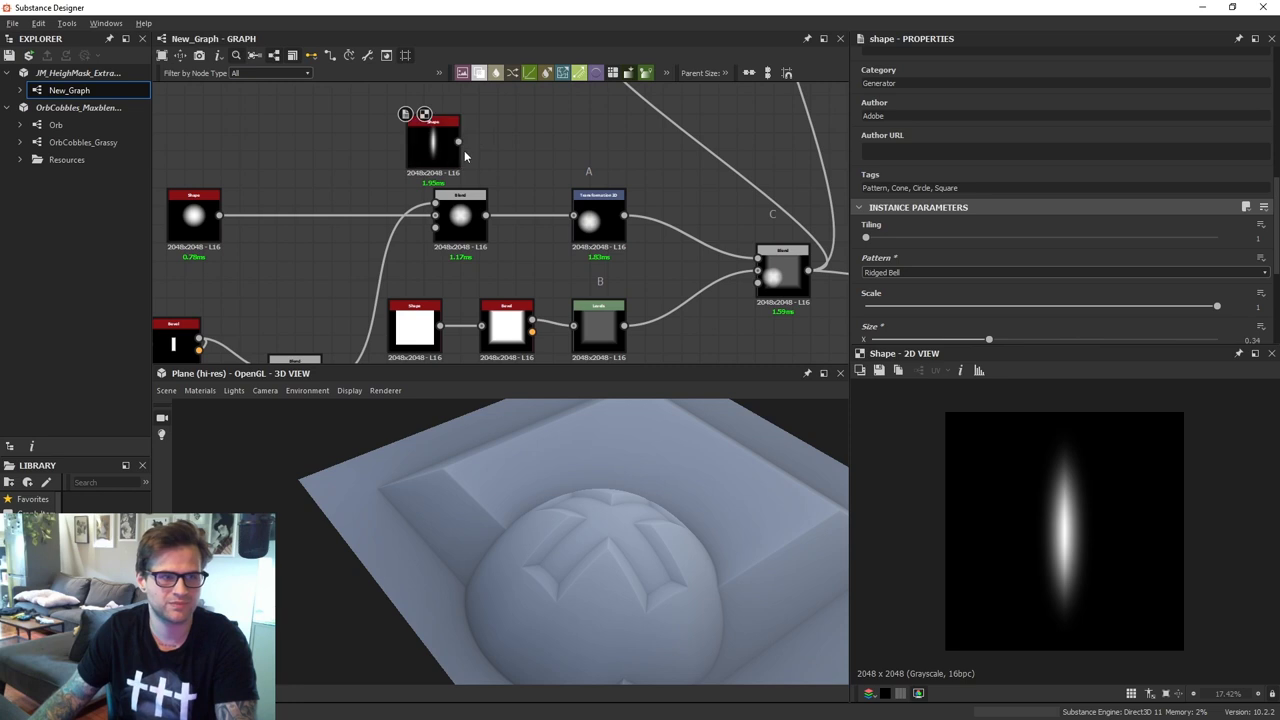
{"action": "left_click_drag", "start_coordinate": [460, 143], "coordinate": [592, 218]}
{"action": "left_click_drag", "start_coordinate": [463, 217], "coordinate": [372, 217]}
{"action": "left_click_drag", "start_coordinate": [431, 136], "coordinate": [461, 220]}
{"action": "scroll", "coordinate": [681, 472], "scroll_direction": "down", "scroll_amount": 1}
Add an Invert Grayscale node fed by the Transformation 2D and place it in line between that node and C
{"action": "left_click", "coordinate": [611, 220]}
{"action": "key", "text": "space"}
{"action": "type", "text": "inver"}
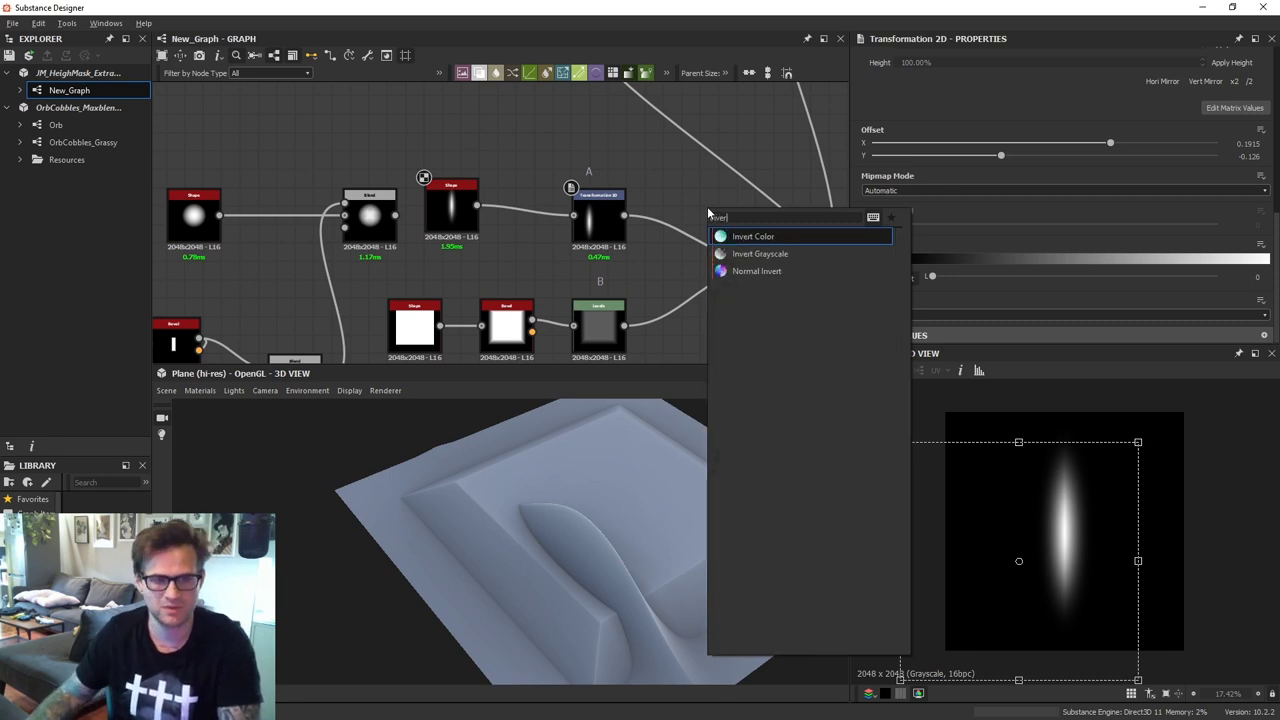
{"action": "left_click", "coordinate": [768, 255]}
{"action": "key", "text": "Return"}
{"action": "left_click_drag", "start_coordinate": [452, 214], "coordinate": [462, 214]}
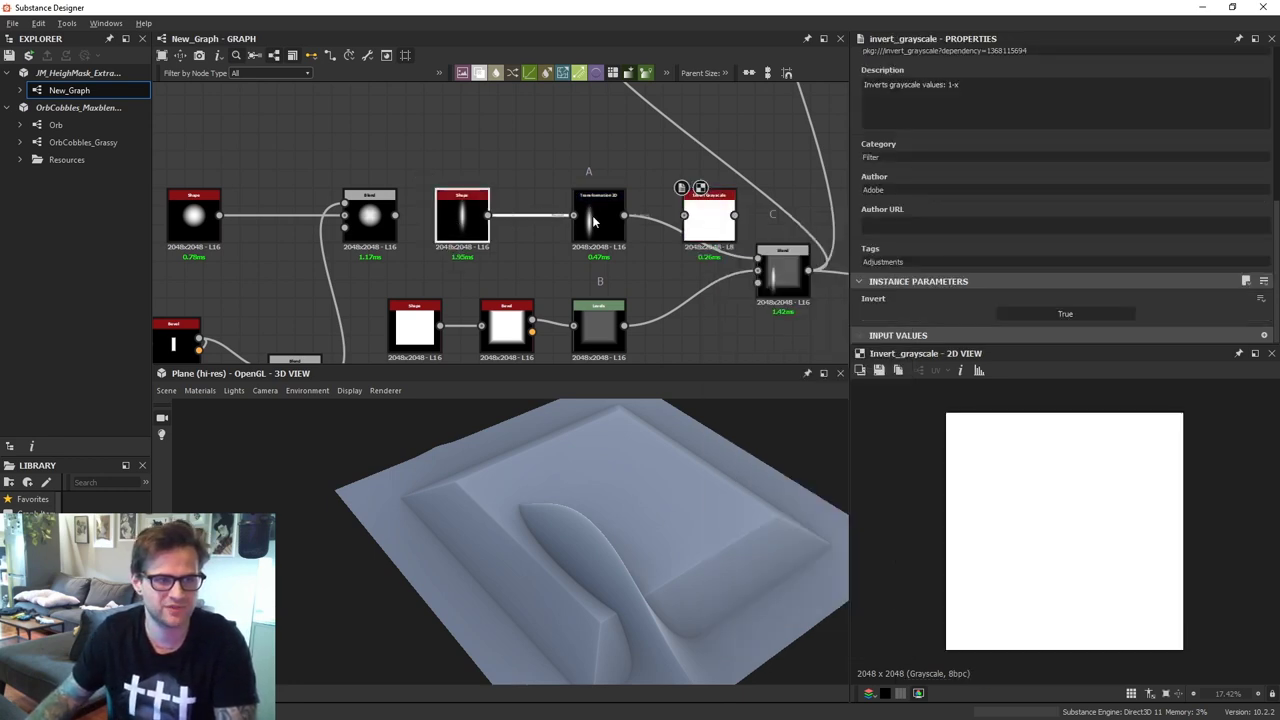
{"action": "mouse_move", "coordinate": [598, 220]}
{"action": "left_mouse_down"}
{"action": "mouse_move", "coordinate": [552, 222]}
{"action": "mouse_move", "coordinate": [665, 220]}
{"action": "mouse_move", "coordinate": [528, 225]}
{"action": "mouse_move", "coordinate": [709, 221]}
{"action": "mouse_move", "coordinate": [597, 221]}
{"action": "mouse_move", "coordinate": [617, 221]}
{"action": "left_mouse_up"}
Place label A above the Invert Grayscale node, space out the nodes before it, and connect its output to C's foreground
{"action": "left_click_drag", "start_coordinate": [588, 168], "coordinate": [612, 168]}
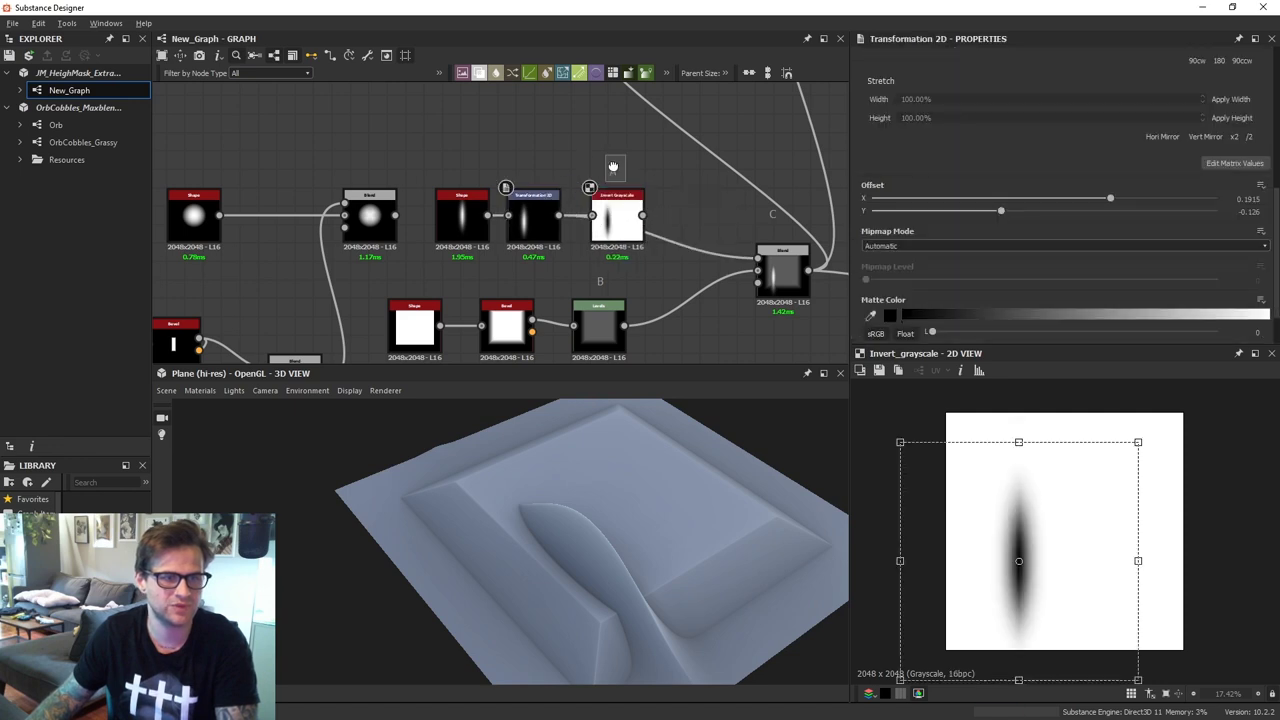
{"action": "left_click_drag", "start_coordinate": [442, 154], "coordinate": [522, 210]}
{"action": "left_click_drag", "start_coordinate": [530, 216], "coordinate": [493, 216]}
{"action": "left_click_drag", "start_coordinate": [368, 214], "coordinate": [284, 214]}
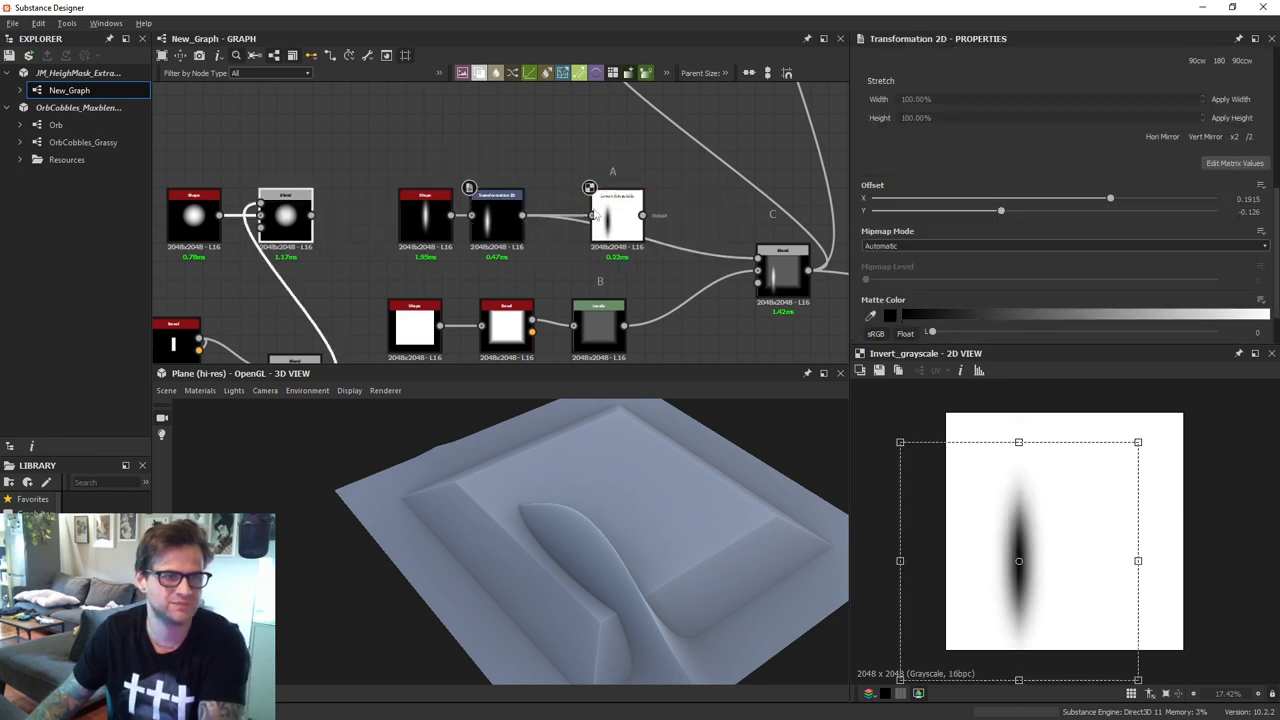
{"action": "left_click_drag", "start_coordinate": [644, 217], "coordinate": [765, 259]}
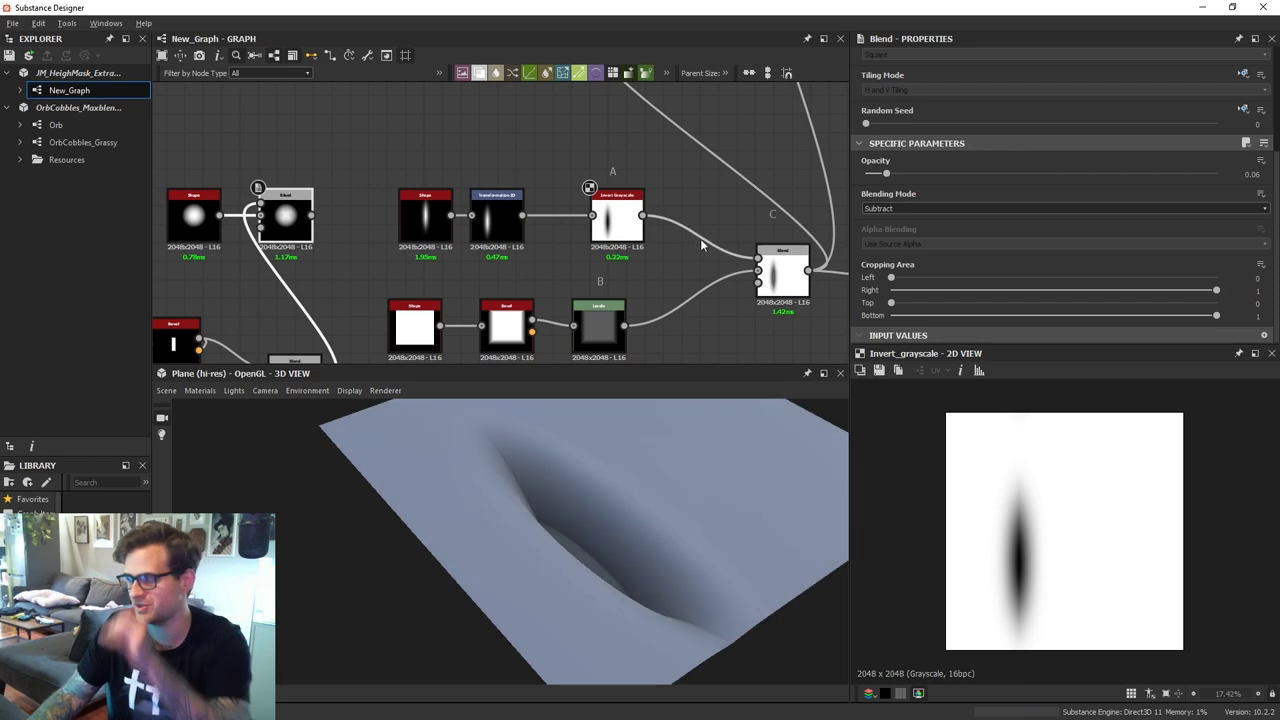
Preview Blend C in the 2D view and set its Blending Mode to Min (Darken)
{"action": "middle_click_drag", "start_coordinate": [709, 236], "coordinate": [691, 235]}
{"action": "double_click", "coordinate": [766, 272]}
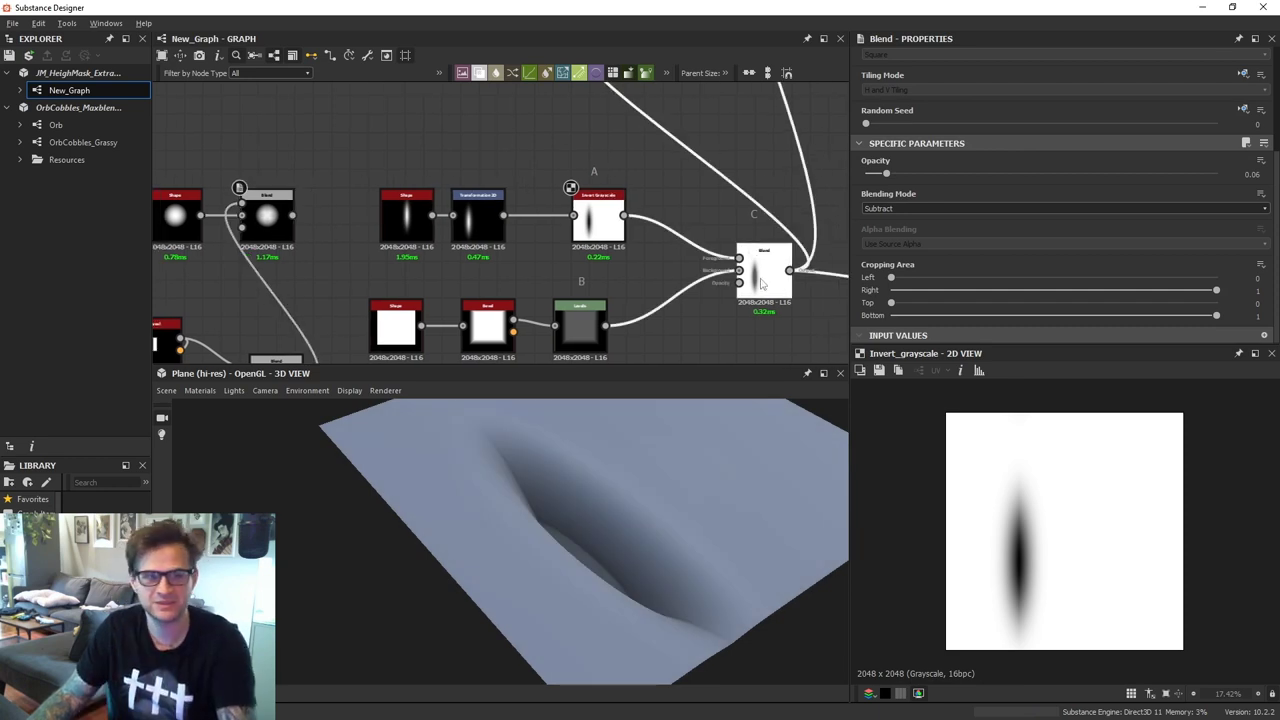
{"action": "left_click", "coordinate": [904, 208]}
{"action": "left_click", "coordinate": [915, 271]}
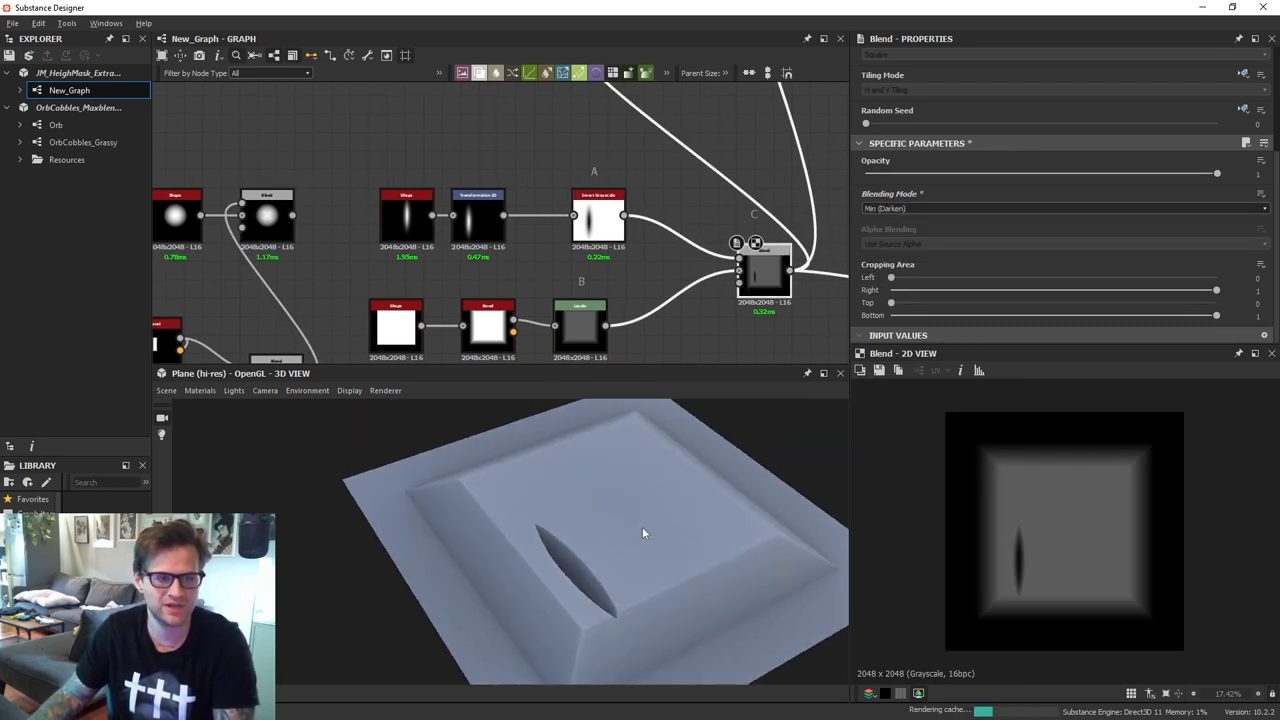
Move the carved slit onto the tile's lower bevelled edge and rotate it clockwise with the Transformation 2D node
{"action": "middle_click_drag", "start_coordinate": [601, 534], "coordinate": [597, 510]}
{"action": "scroll", "coordinate": [508, 495], "scroll_direction": "up", "scroll_amount": 2}
{"action": "left_click_drag", "start_coordinate": [508, 495], "coordinate": [514, 511]}
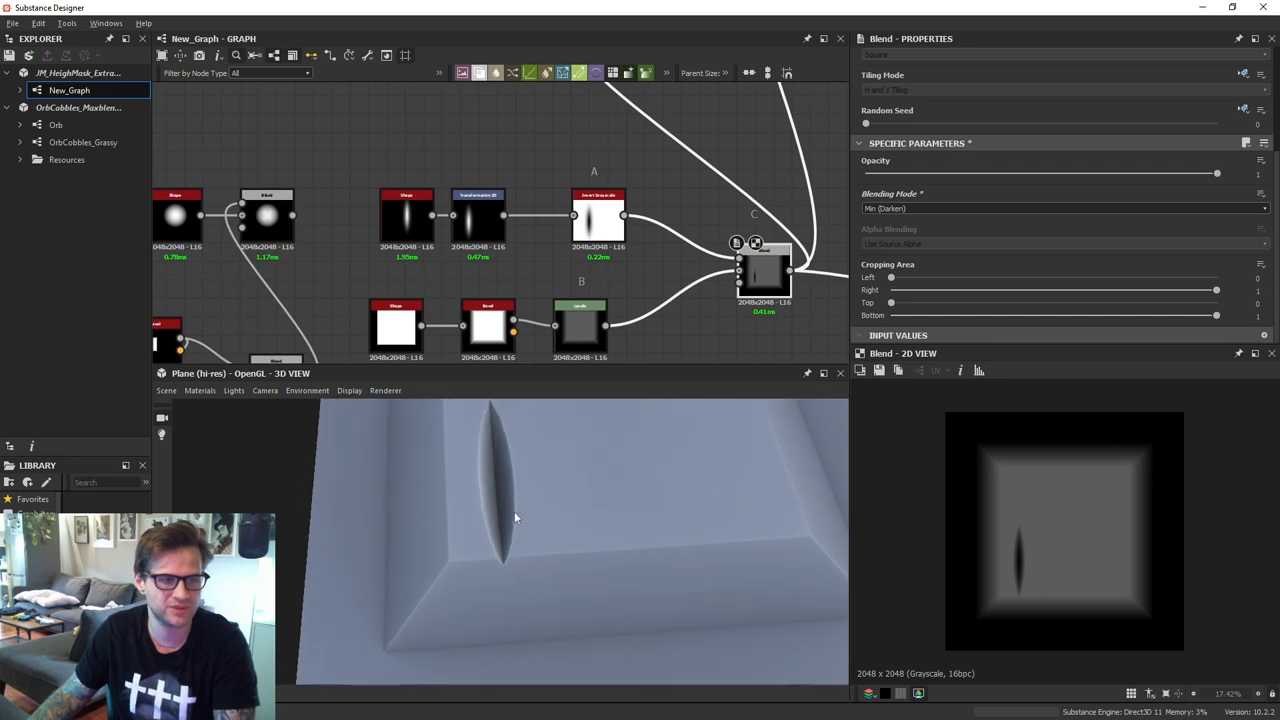
{"action": "left_click", "coordinate": [490, 231]}
{"action": "left_click_drag", "start_coordinate": [1022, 556], "coordinate": [1055, 576]}
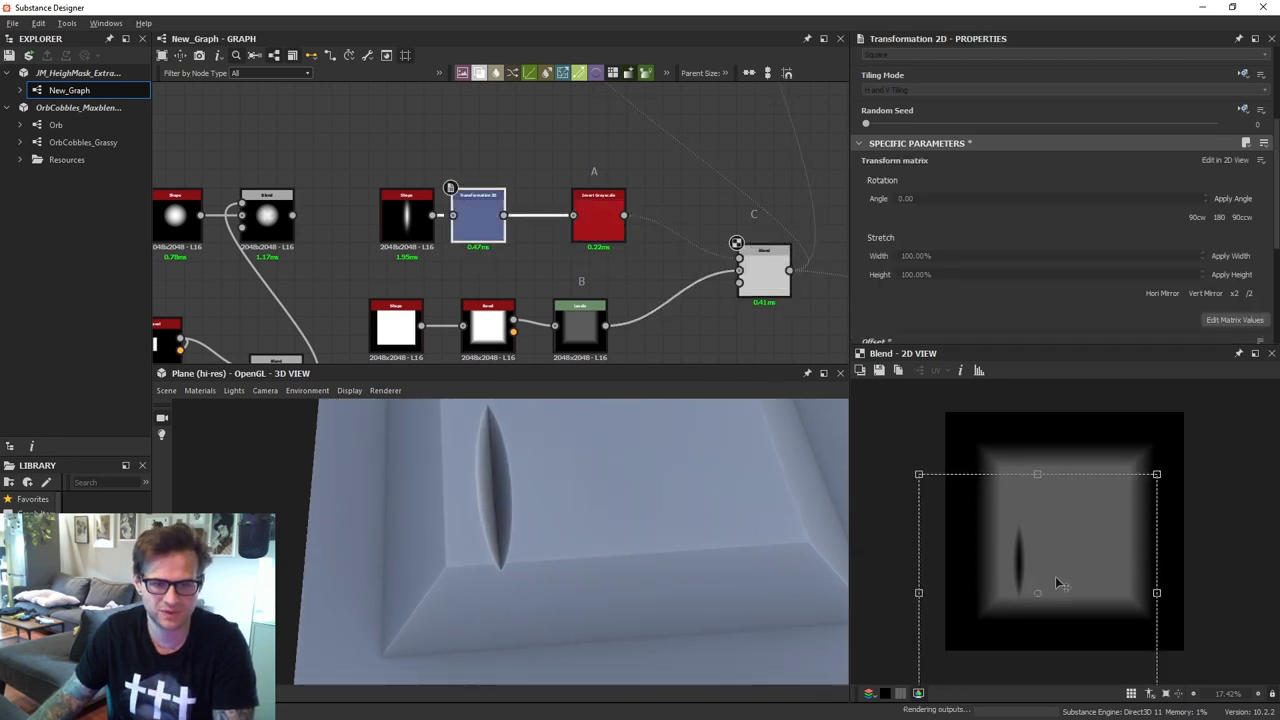
{"action": "left_click_drag", "start_coordinate": [1202, 459], "coordinate": [1198, 542]}
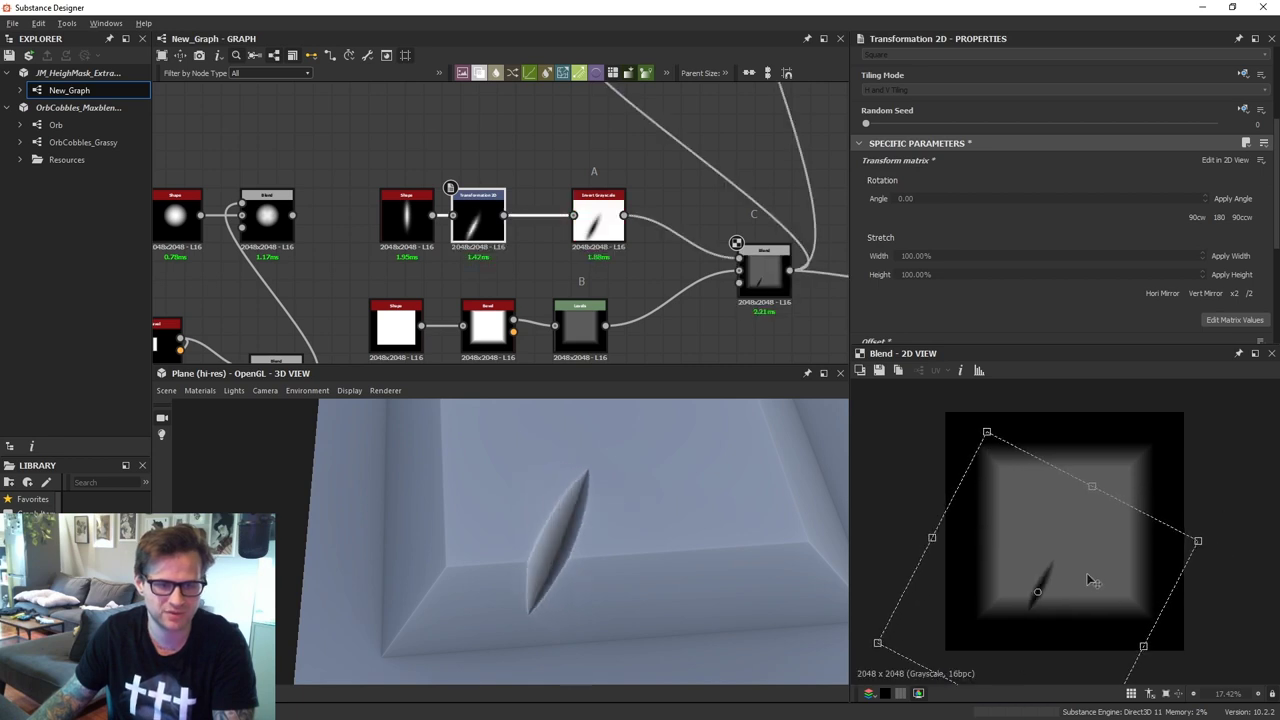
{"action": "left_click_drag", "start_coordinate": [1086, 577], "coordinate": [1084, 579]}
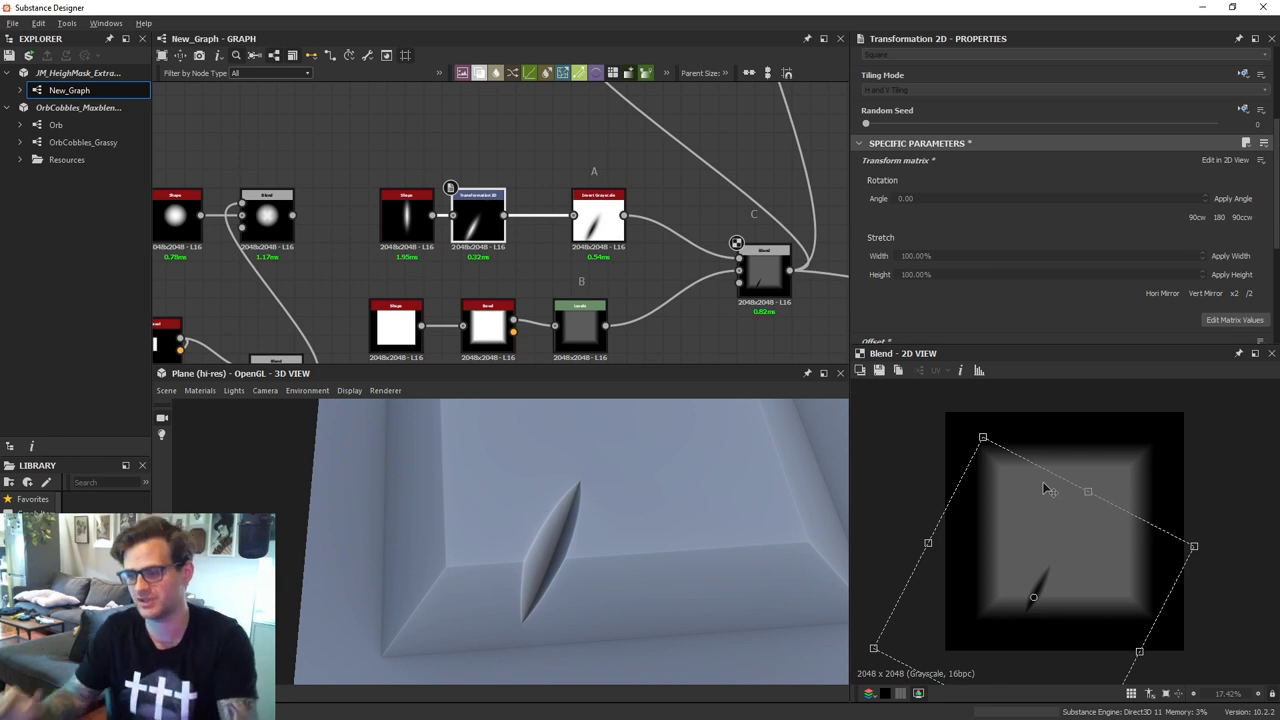
Examine the slit carved across the tile's bevelled edge in 3D and compare it with Blend C's height output in 2D
{"action": "left_click_drag", "start_coordinate": [599, 523], "coordinate": [572, 545]}
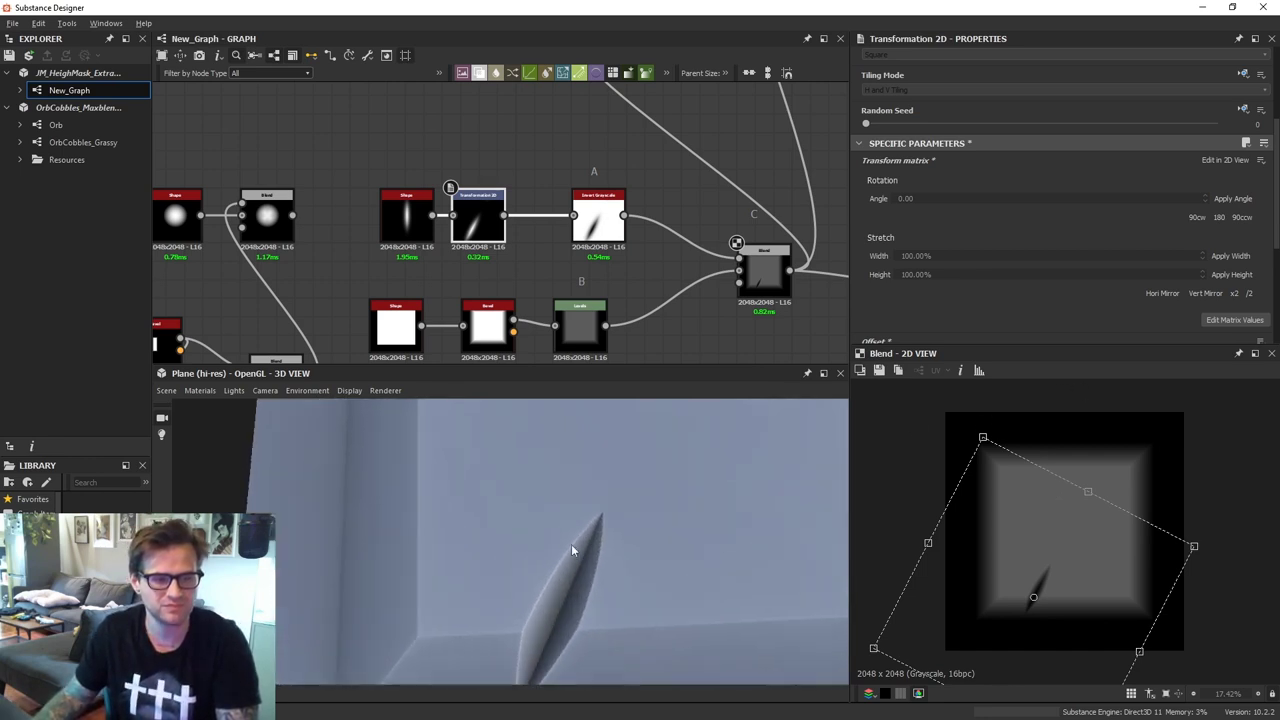
{"action": "middle_click_drag", "start_coordinate": [572, 545], "coordinate": [567, 512]}
{"action": "middle_click_drag", "start_coordinate": [762, 270], "coordinate": [657, 248]}
{"action": "left_click", "coordinate": [657, 247]}
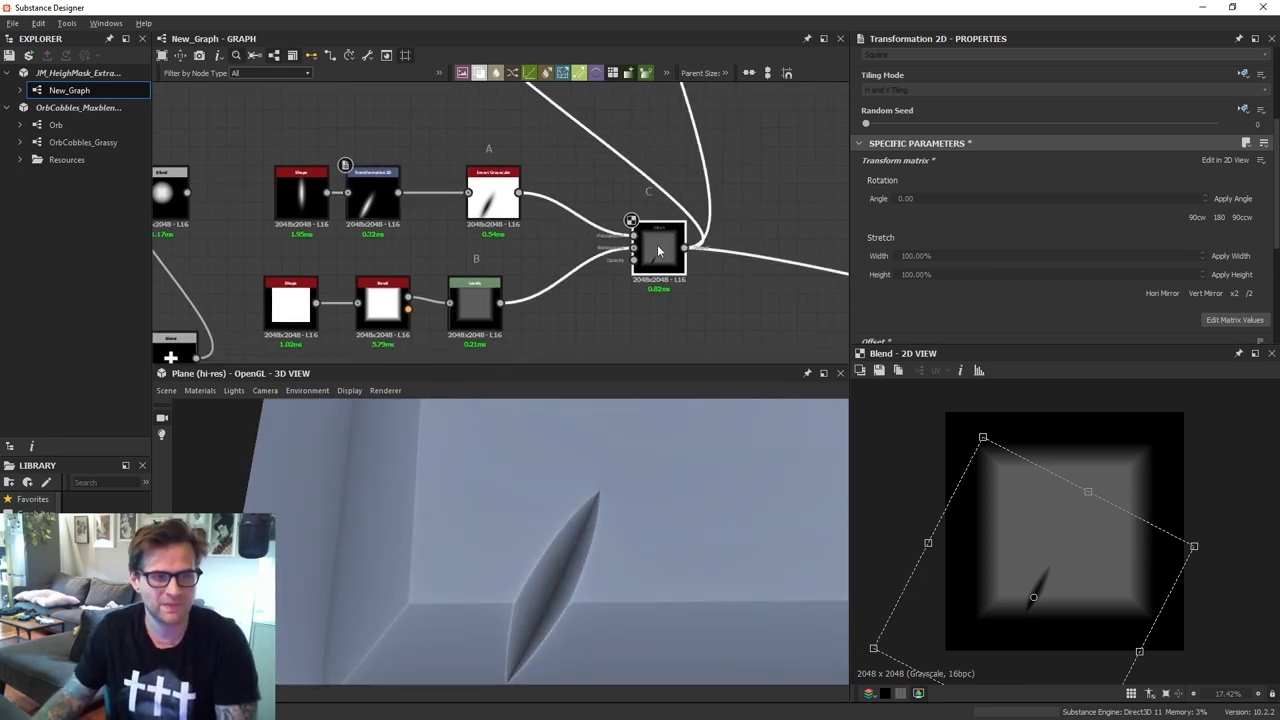
{"action": "scroll", "coordinate": [1040, 600], "scroll_direction": "up", "scroll_amount": 5}
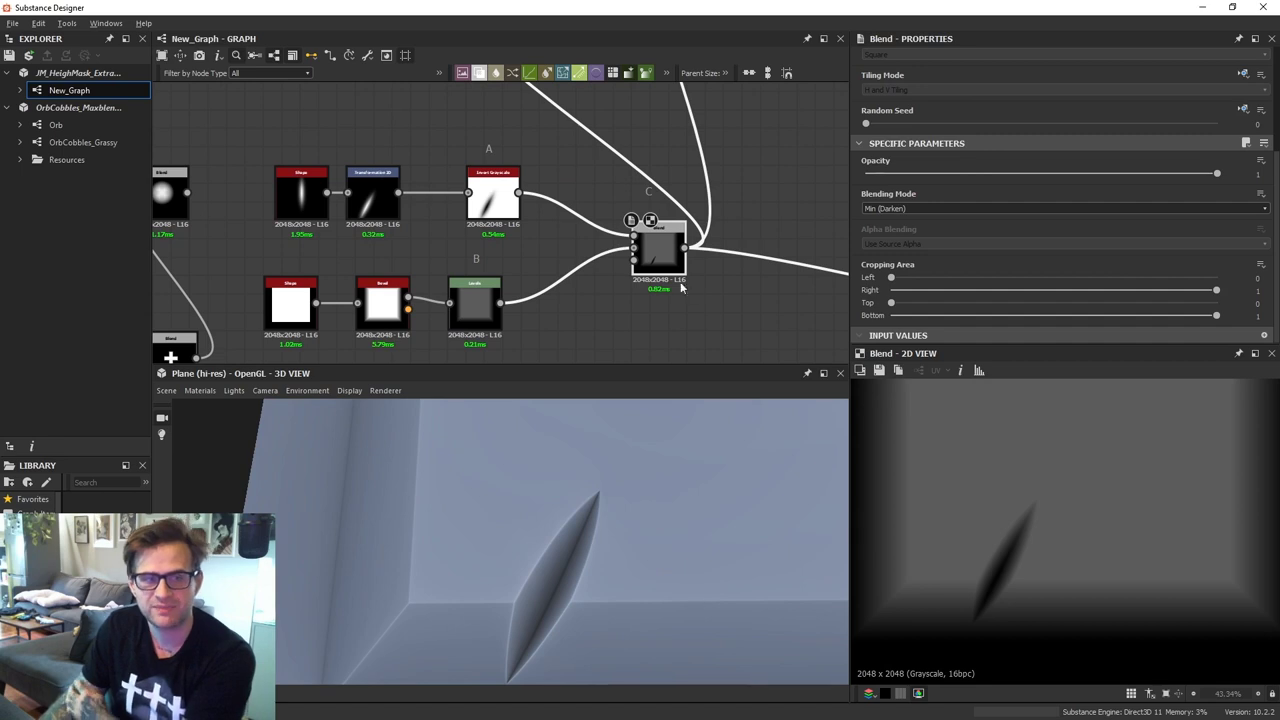
{"action": "left_click_drag", "start_coordinate": [670, 284], "coordinate": [651, 283]}
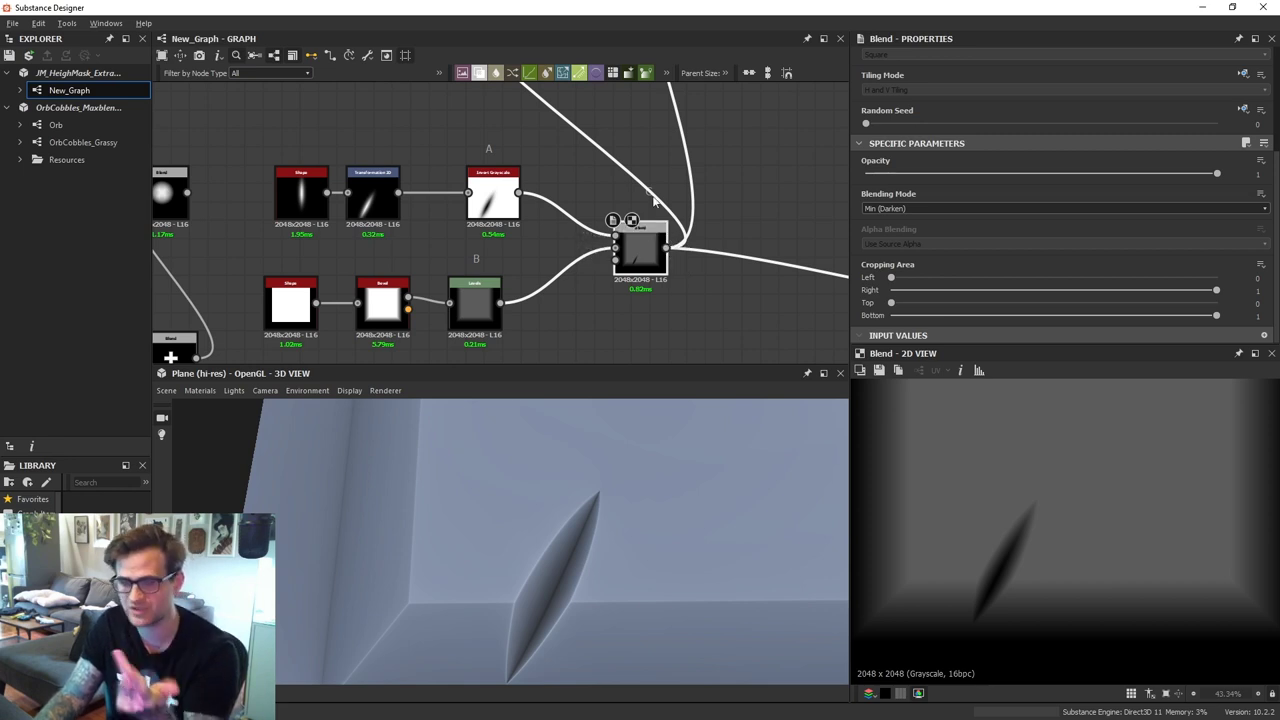
{"action": "scroll", "coordinate": [668, 242], "scroll_direction": "down", "scroll_amount": 3}
{"action": "scroll", "coordinate": [658, 194], "scroll_direction": "up", "scroll_amount": 2}
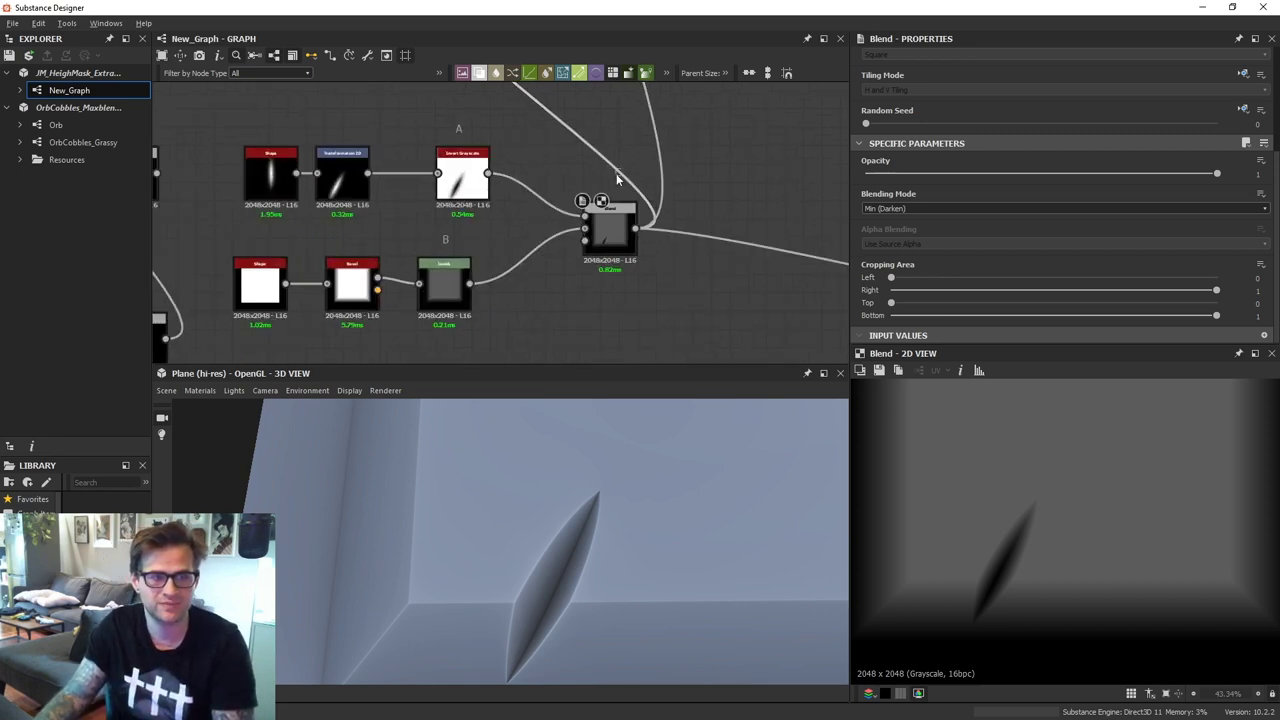
Add a Blend node with C as foreground and the Levels node B as background, and set its Blending Mode to Subtract
{"action": "key", "text": "space"}
{"action": "key", "text": "Escape"}
{"action": "left_click_drag", "start_coordinate": [697, 252], "coordinate": [752, 288]}
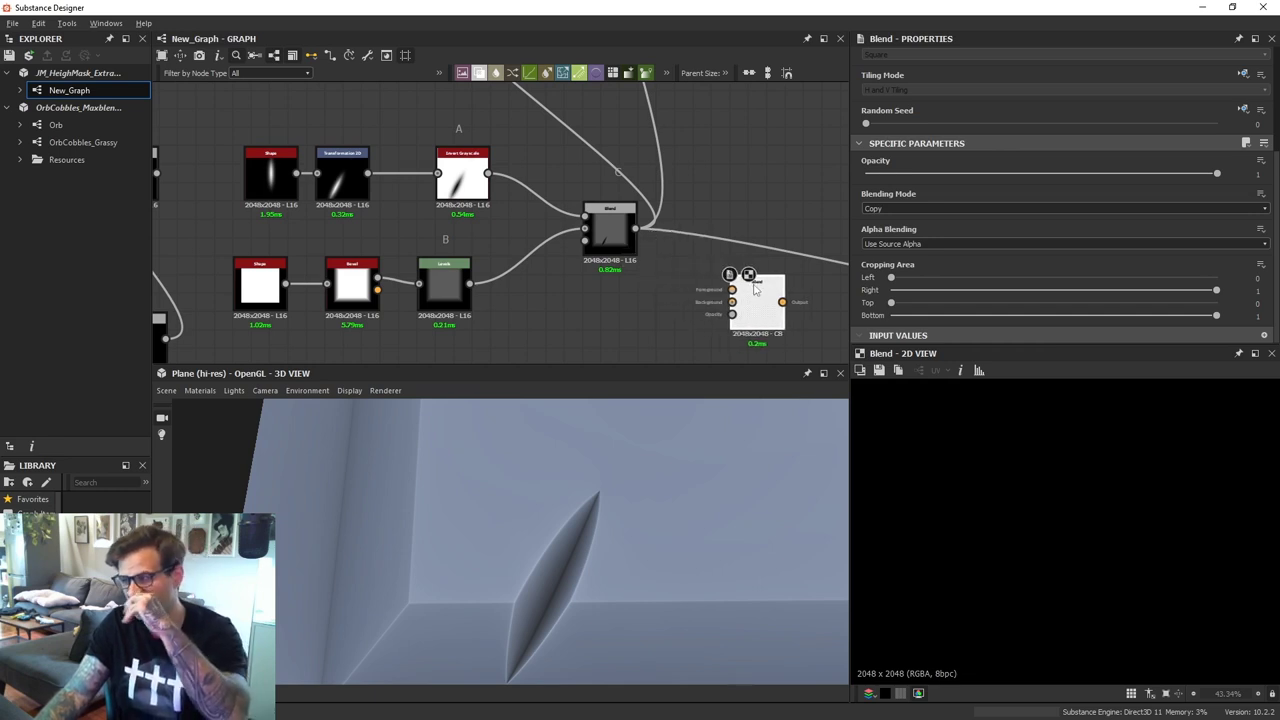
{"action": "left_click_drag", "start_coordinate": [636, 229], "coordinate": [732, 290]}
{"action": "left_click_drag", "start_coordinate": [469, 284], "coordinate": [753, 294]}
{"action": "left_click", "coordinate": [902, 208]}
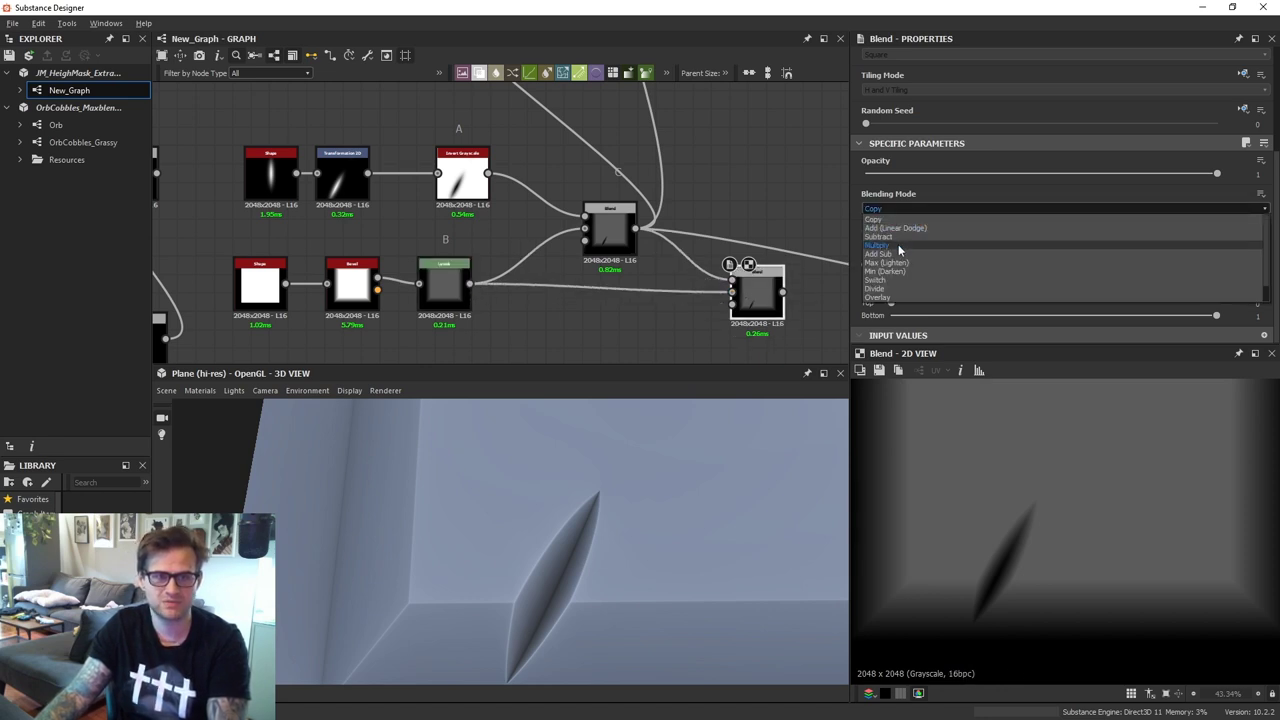
{"action": "left_click", "coordinate": [898, 240]}
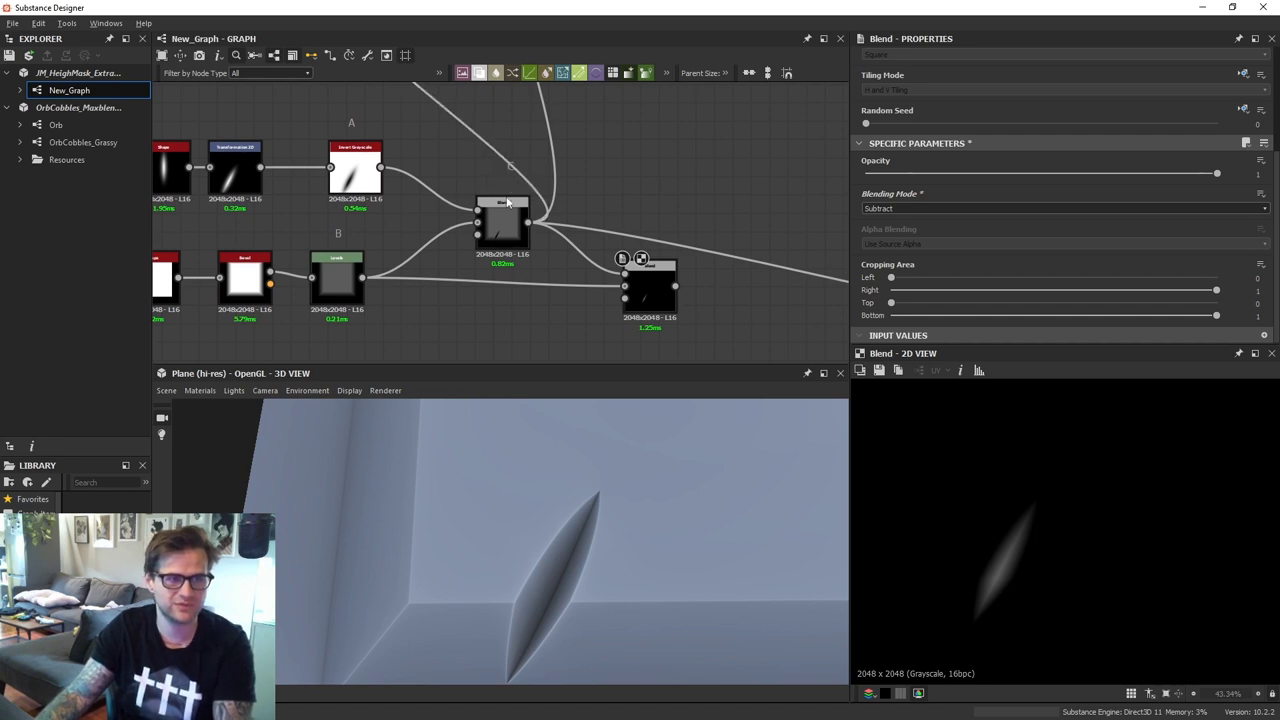
Place the text label "B - C = A" above the new Subtract Blend node
{"action": "left_click_drag", "start_coordinate": [516, 193], "coordinate": [506, 194]}
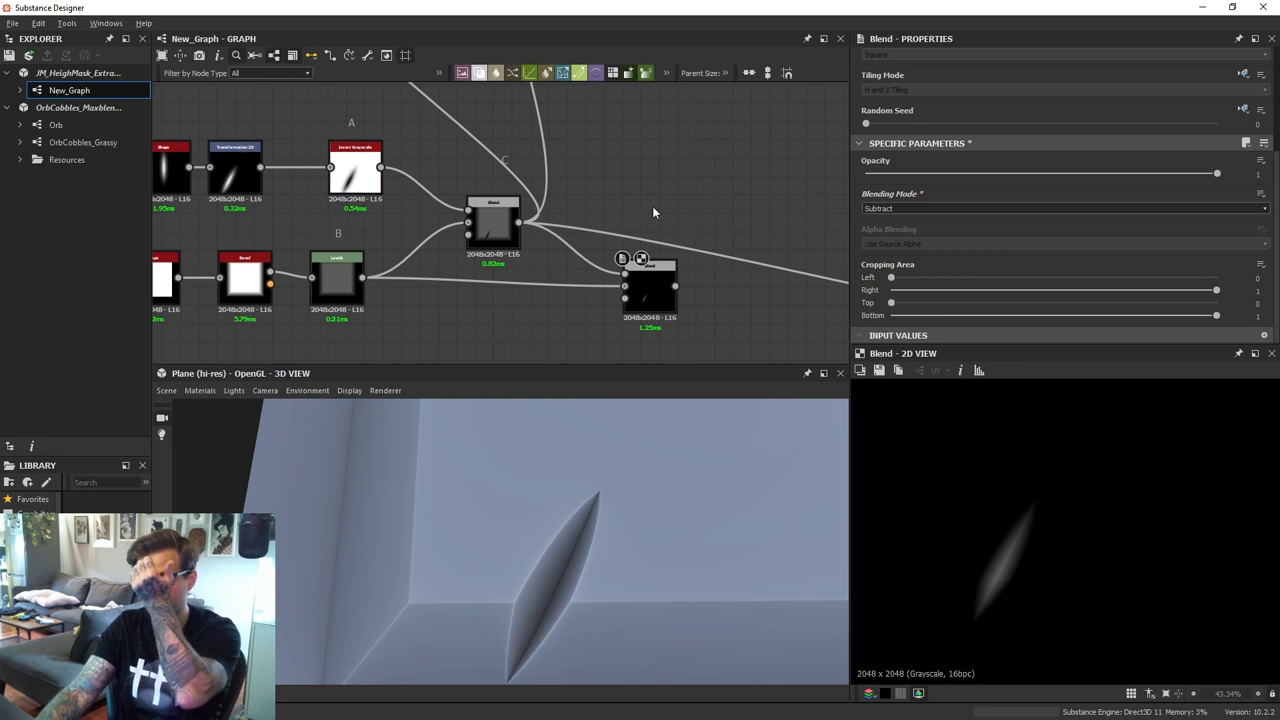
{"action": "scroll", "coordinate": [656, 182], "scroll_direction": "up", "scroll_amount": 3}
{"action": "scroll", "coordinate": [561, 200], "scroll_direction": "down", "scroll_amount": 2}
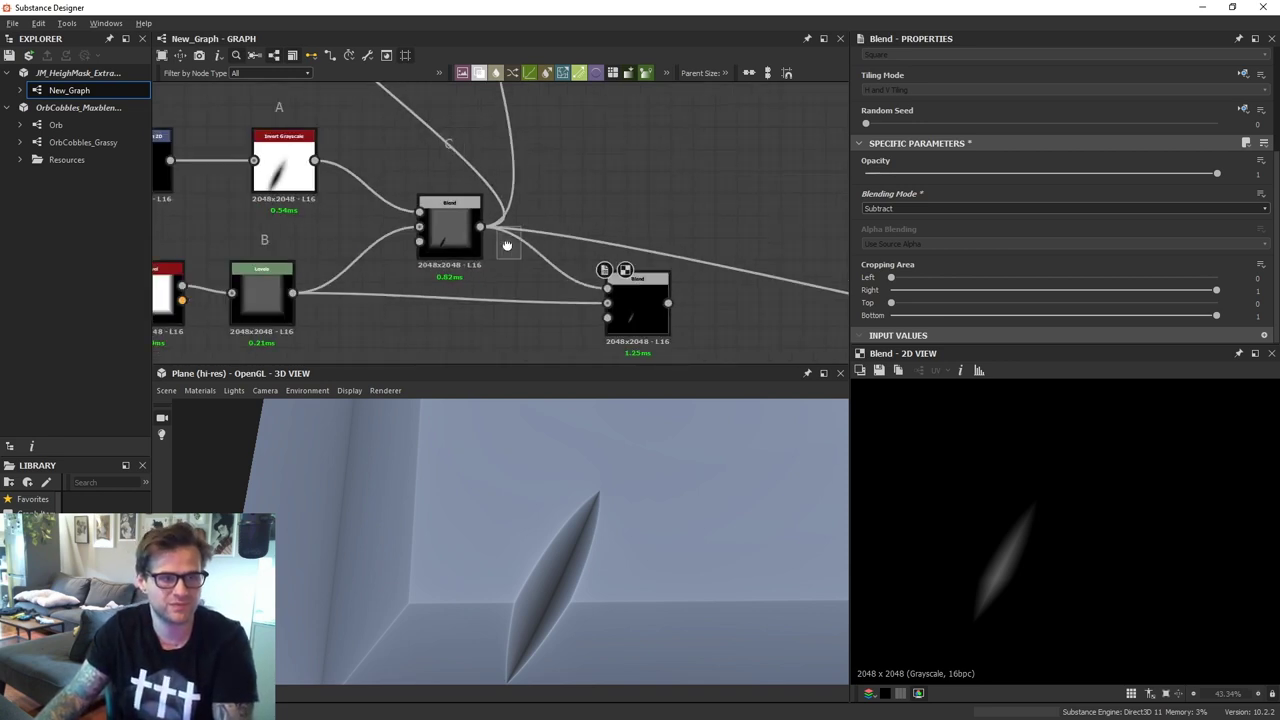
{"action": "left_click", "coordinate": [641, 231]}
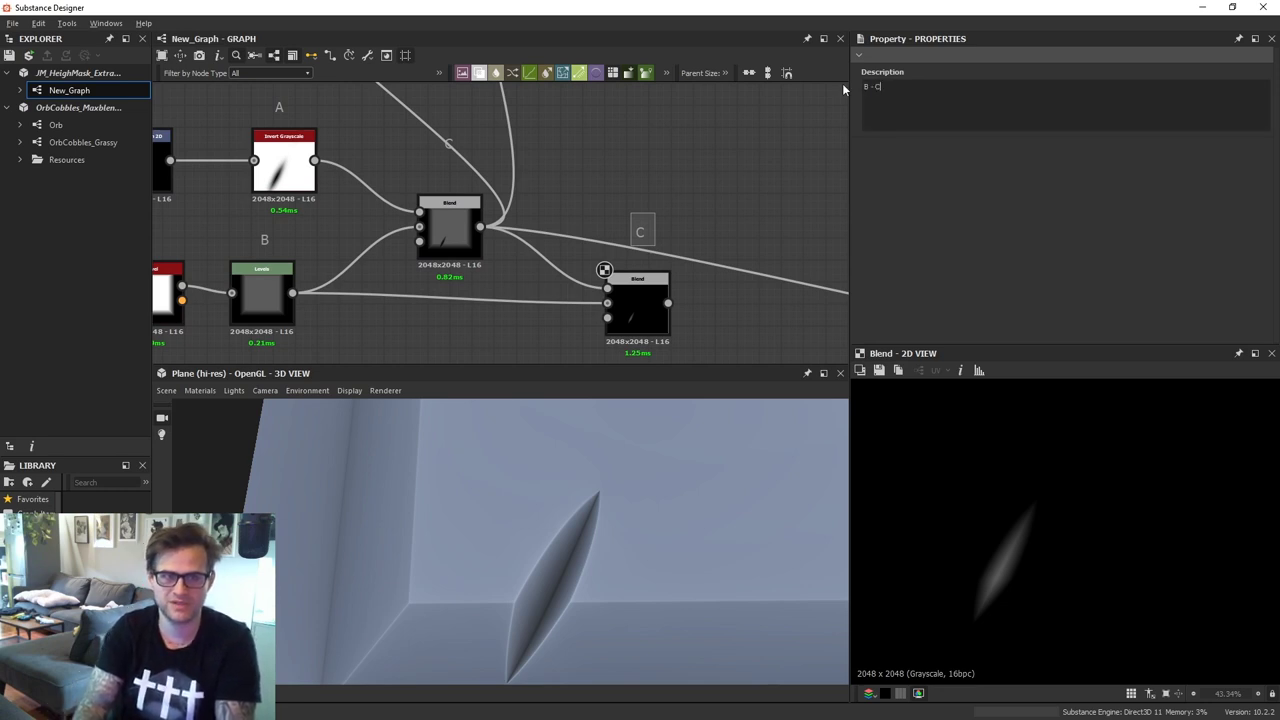
{"action": "type", "text": "A"}
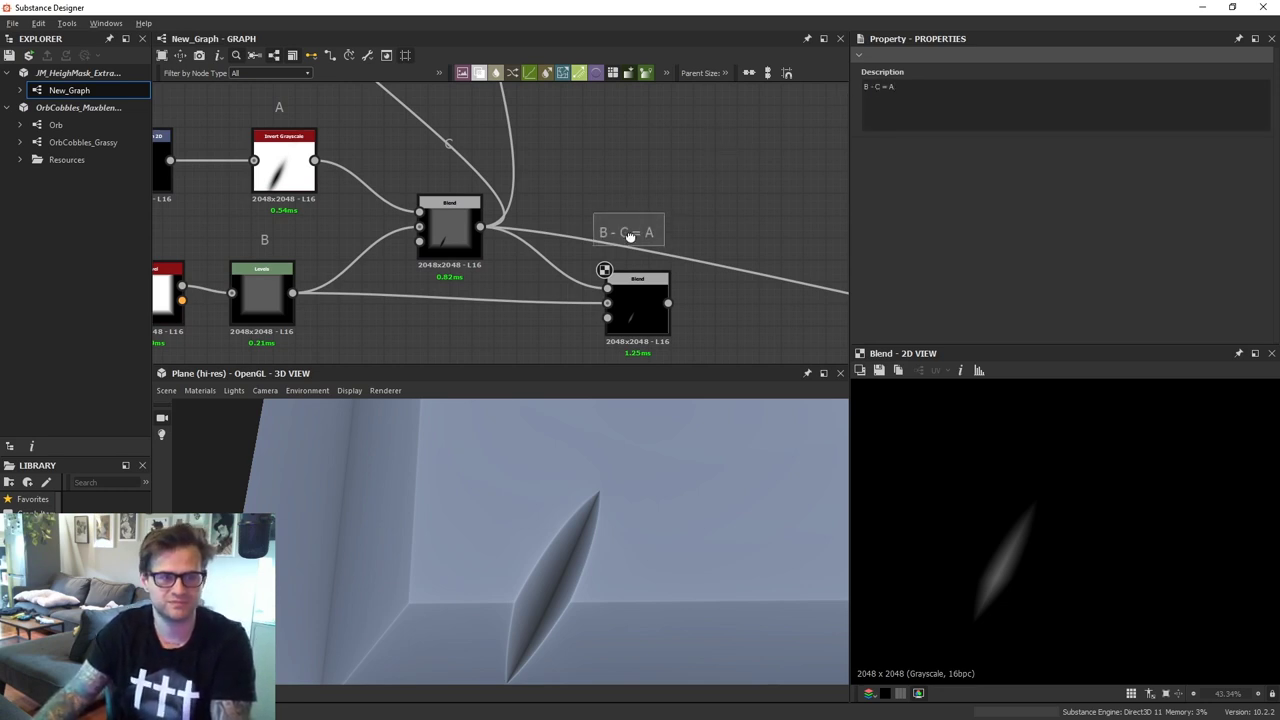
Add a Histogram Scan node fed by the Subtract Blend and set its Position to 1
{"action": "scroll", "coordinate": [701, 212], "scroll_direction": "down", "scroll_amount": 2}
{"action": "middle_click_drag", "start_coordinate": [702, 211], "coordinate": [658, 265]}
{"action": "scroll", "coordinate": [658, 265], "scroll_direction": "down", "scroll_amount": 2}
{"action": "scroll", "coordinate": [570, 288], "scroll_direction": "up", "scroll_amount": 2}
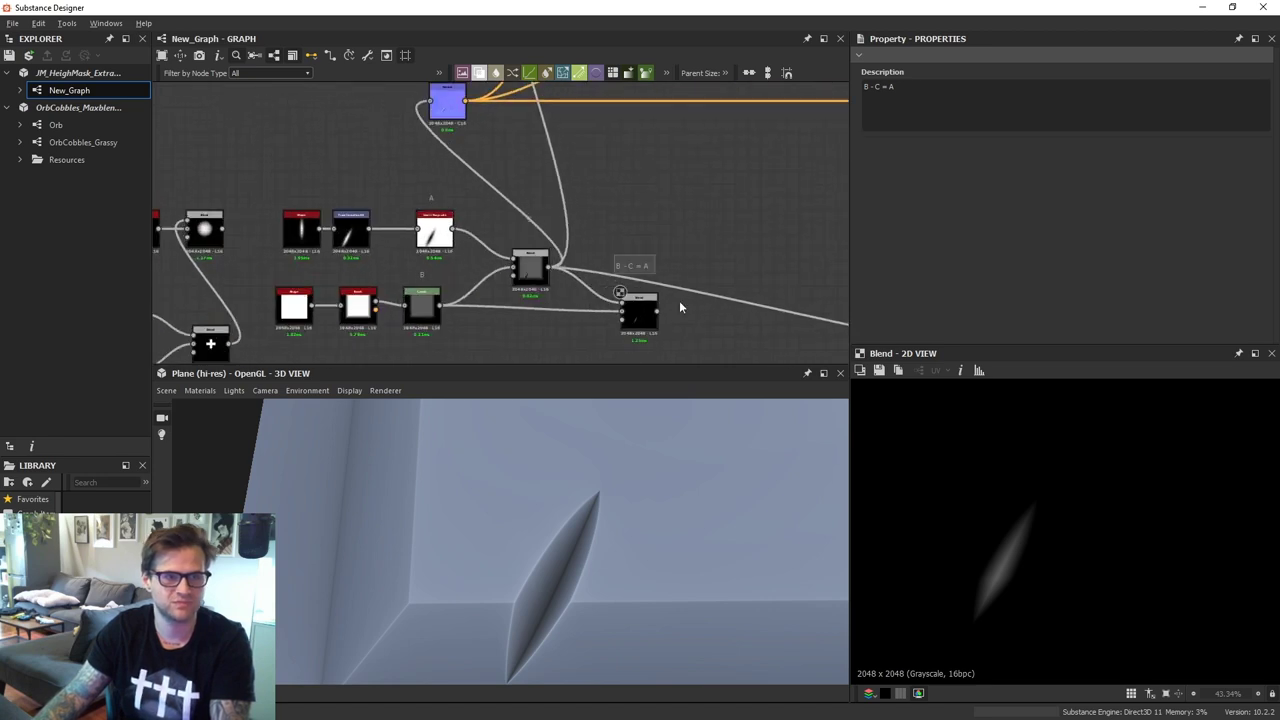
{"action": "key", "text": "space"}
{"action": "type", "text": "hist"}
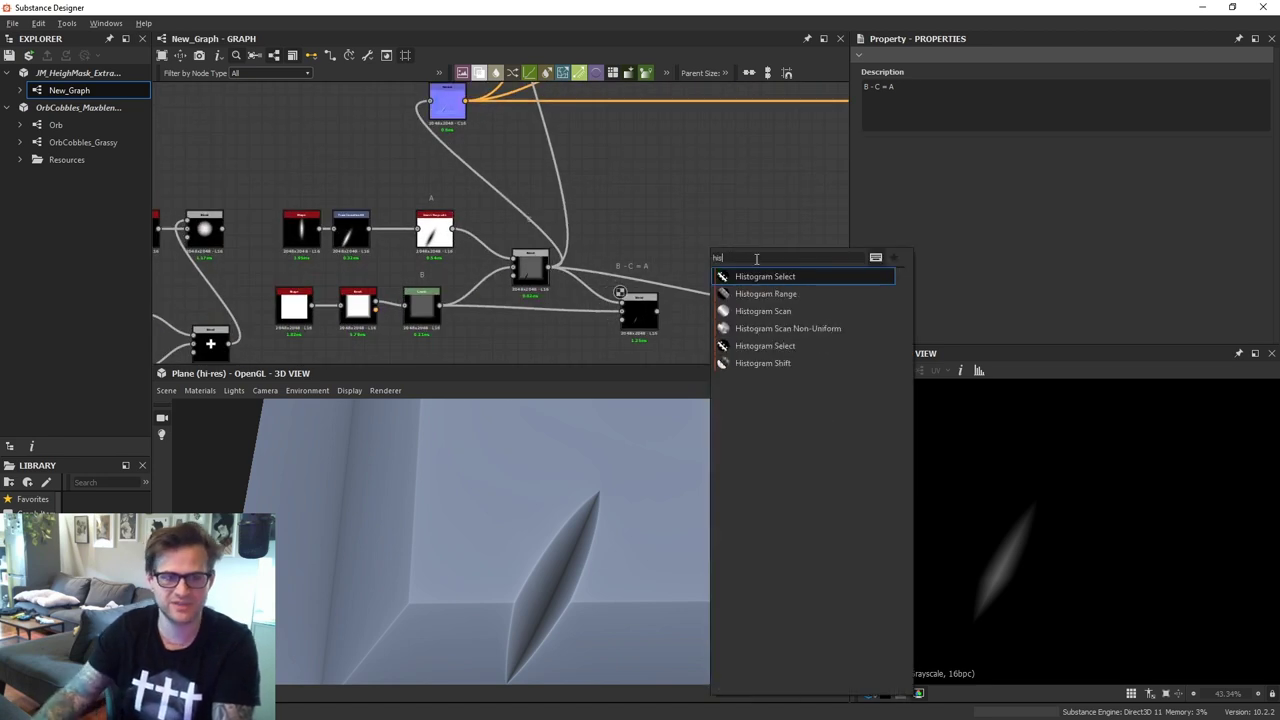
{"action": "left_click", "coordinate": [810, 317]}
{"action": "left_click_drag", "start_coordinate": [658, 310], "coordinate": [704, 310]}
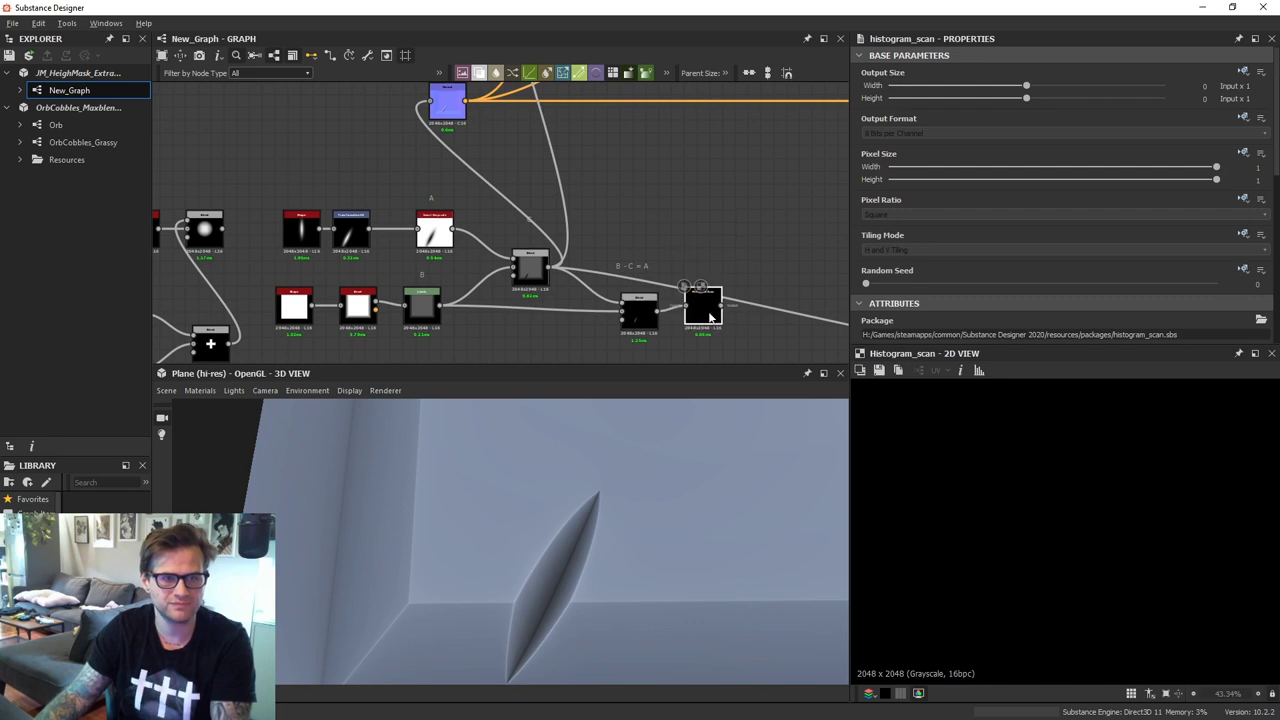
{"action": "scroll", "coordinate": [1059, 286], "scroll_direction": "down", "scroll_amount": 10}
{"action": "left_click_drag", "start_coordinate": [1090, 308], "coordinate": [1225, 308]}
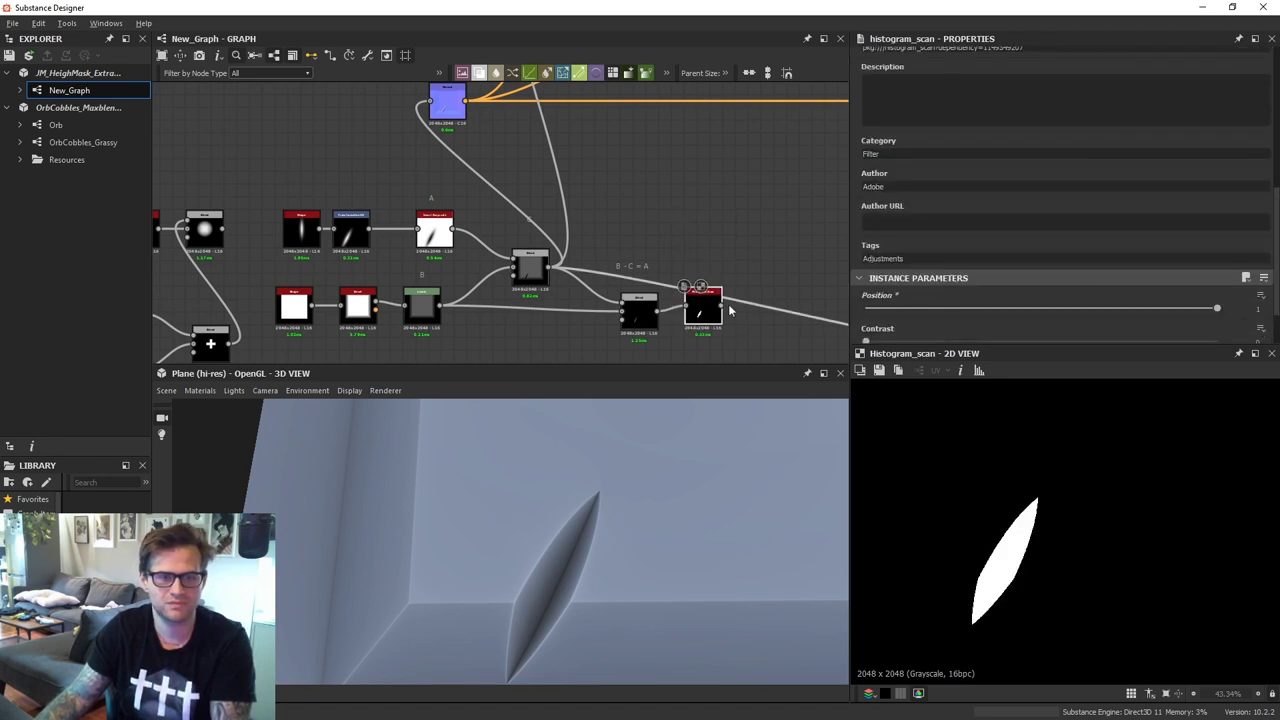
Connect the Histogram Scan output to the opacity input of the upper colour Blend and preview that Blend
{"action": "left_click_drag", "start_coordinate": [721, 306], "coordinate": [709, 199]}
{"action": "middle_click_drag", "start_coordinate": [748, 95], "coordinate": [701, 282]}
{"action": "middle_click_drag", "start_coordinate": [692, 108], "coordinate": [637, 355]}
{"action": "left_click", "coordinate": [600, 267]}
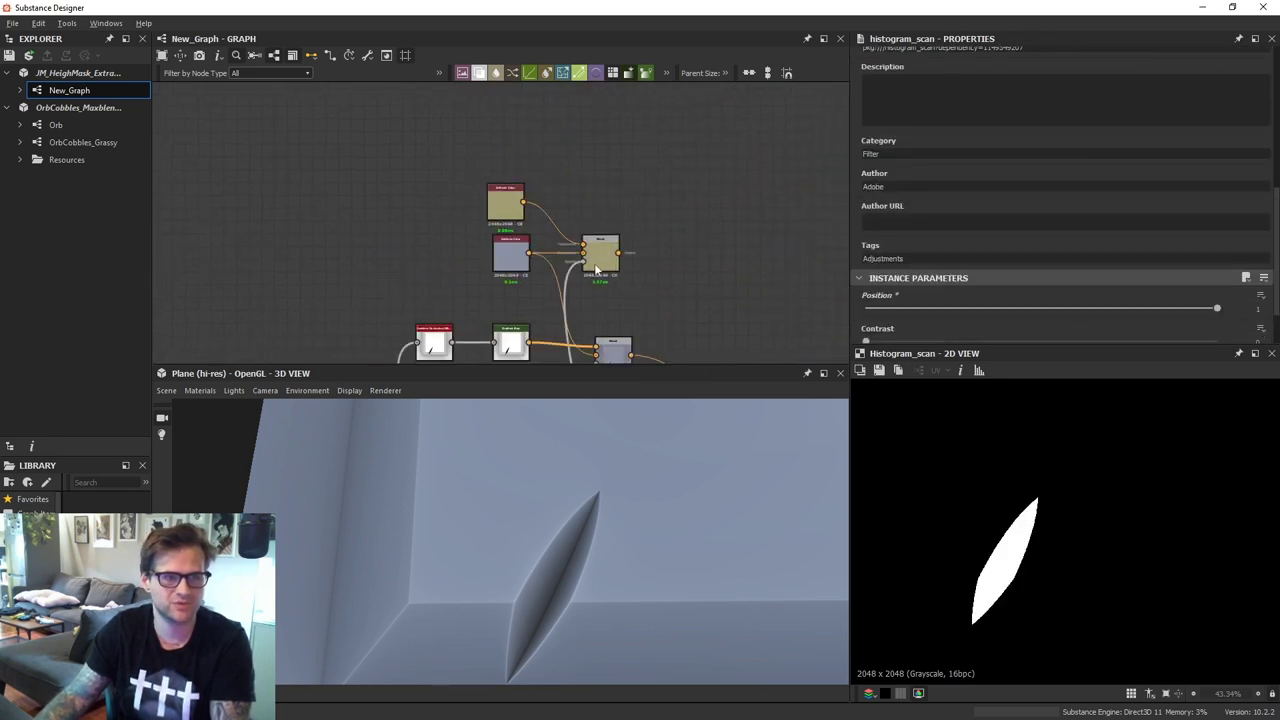
{"action": "double_click", "coordinate": [597, 269]}
Change the foreground Uniform Color to a pale grey with H 0.54, S 0.04 and V 0.83
{"action": "left_click", "coordinate": [514, 218]}
{"action": "double_click", "coordinate": [514, 218]}
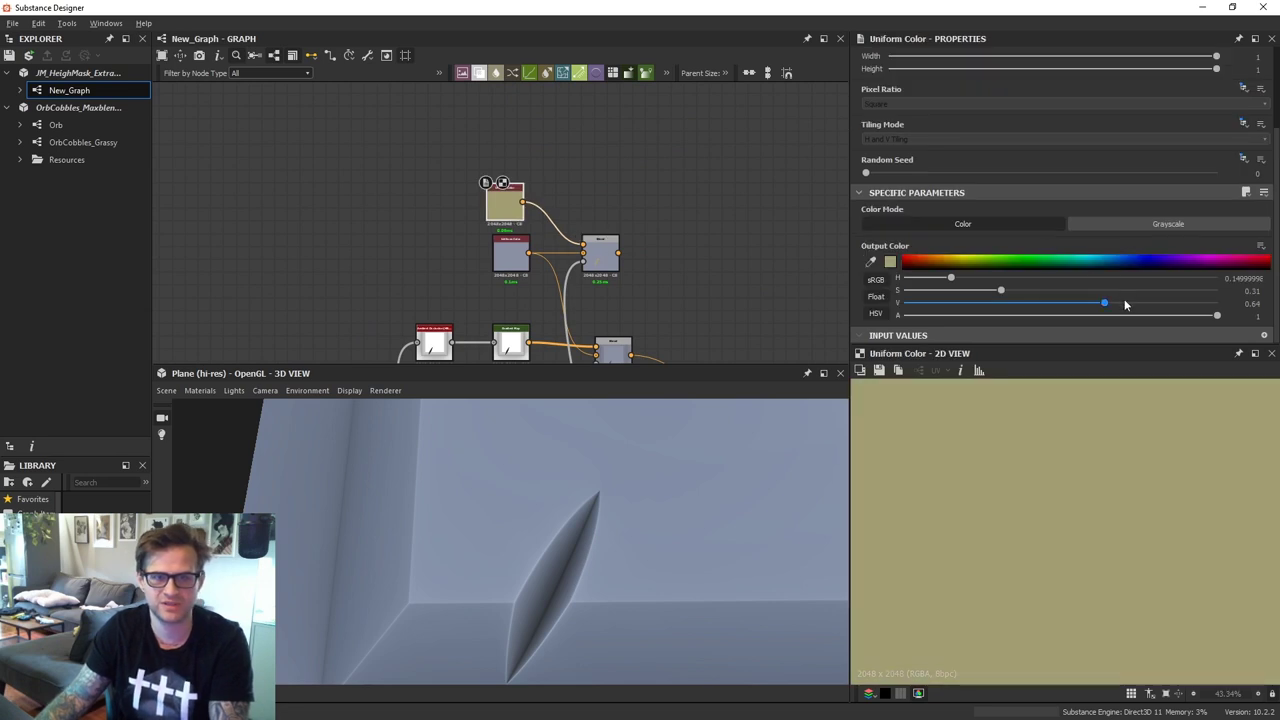
{"action": "left_click_drag", "start_coordinate": [1124, 303], "coordinate": [1163, 305]}
{"action": "left_click_drag", "start_coordinate": [998, 295], "coordinate": [1093, 280]}
{"action": "middle_click_drag", "start_coordinate": [665, 247], "coordinate": [660, 214]}
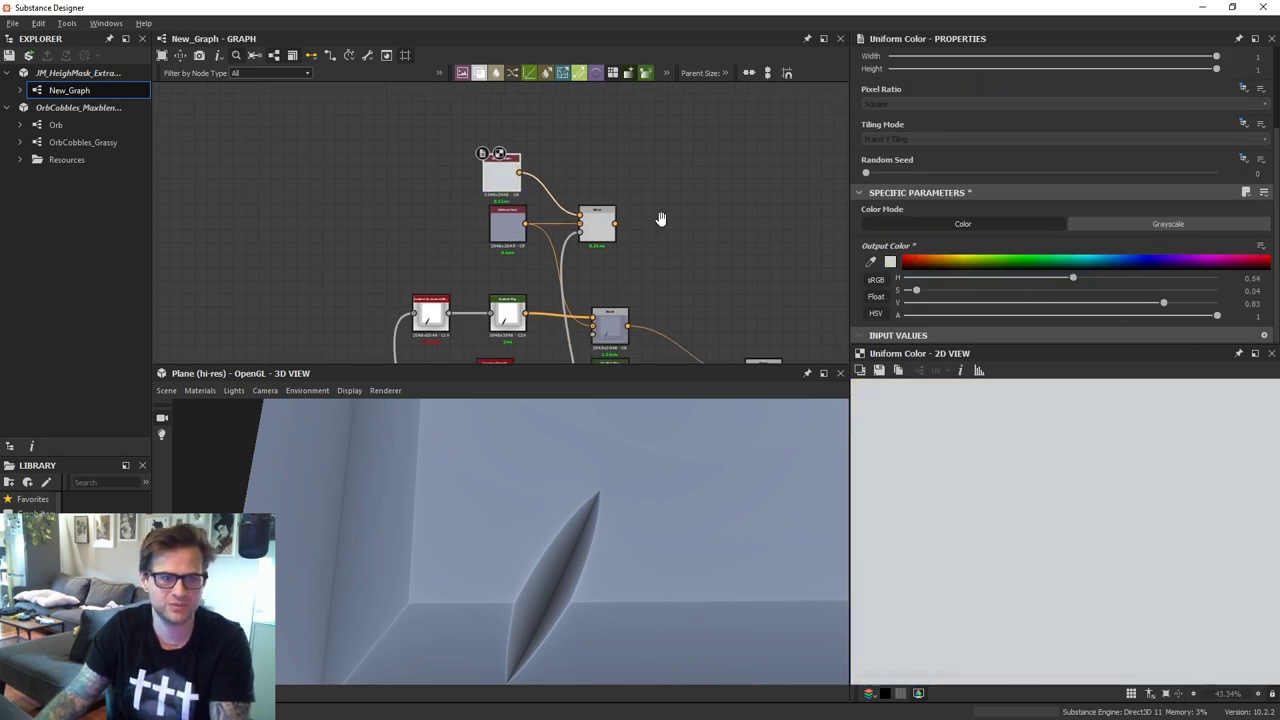
Feed the lower colour Blend from the upper Blend instead of the Uniform Color, and check the slit's colour in 3D
{"action": "double_click", "coordinate": [612, 218]}
{"action": "left_click_drag", "start_coordinate": [515, 222], "coordinate": [601, 222]}
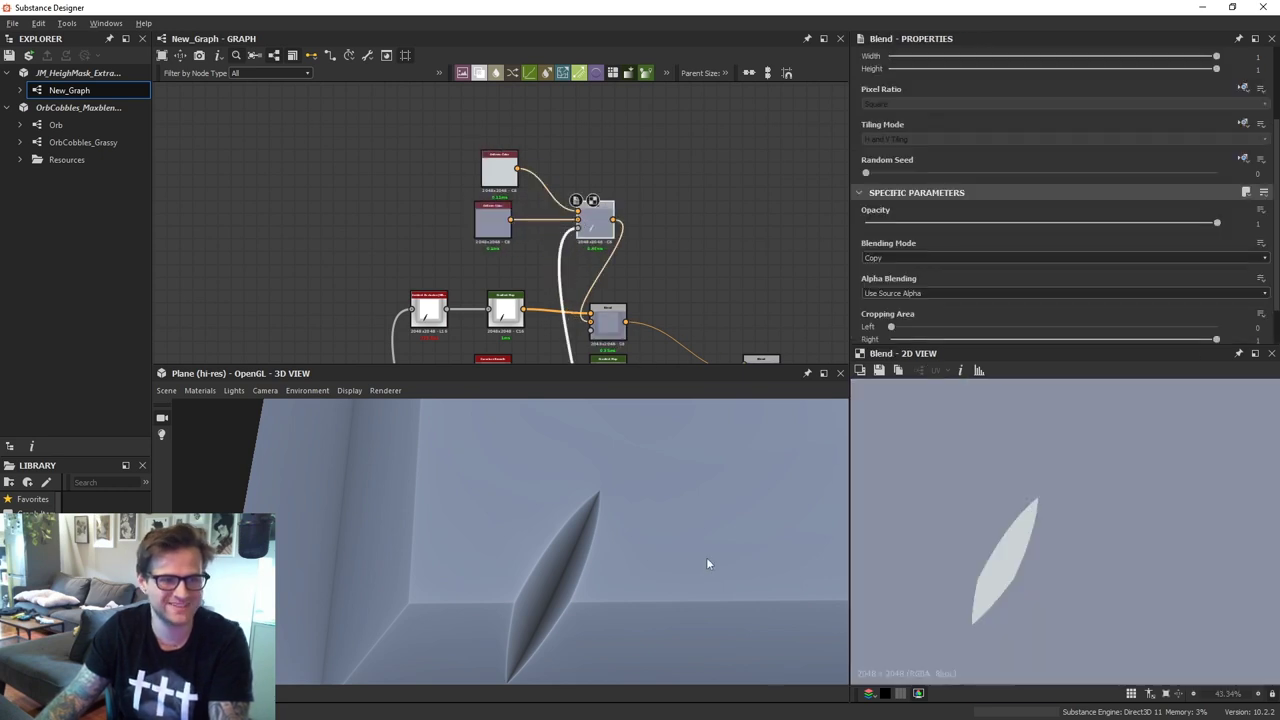
{"action": "left_click_drag", "start_coordinate": [655, 499], "coordinate": [590, 515]}
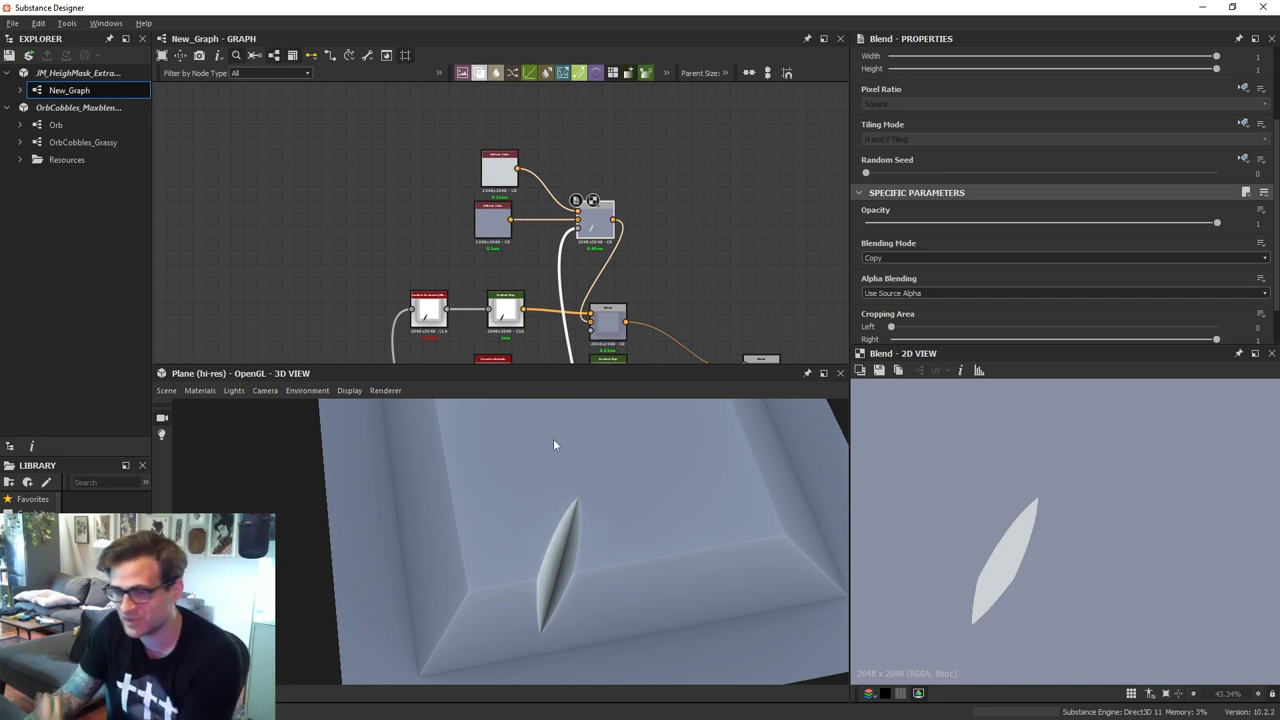
{"action": "scroll", "coordinate": [503, 346], "scroll_direction": "down", "scroll_amount": 3}
{"action": "middle_click_drag", "start_coordinate": [503, 346], "coordinate": [522, 249]}
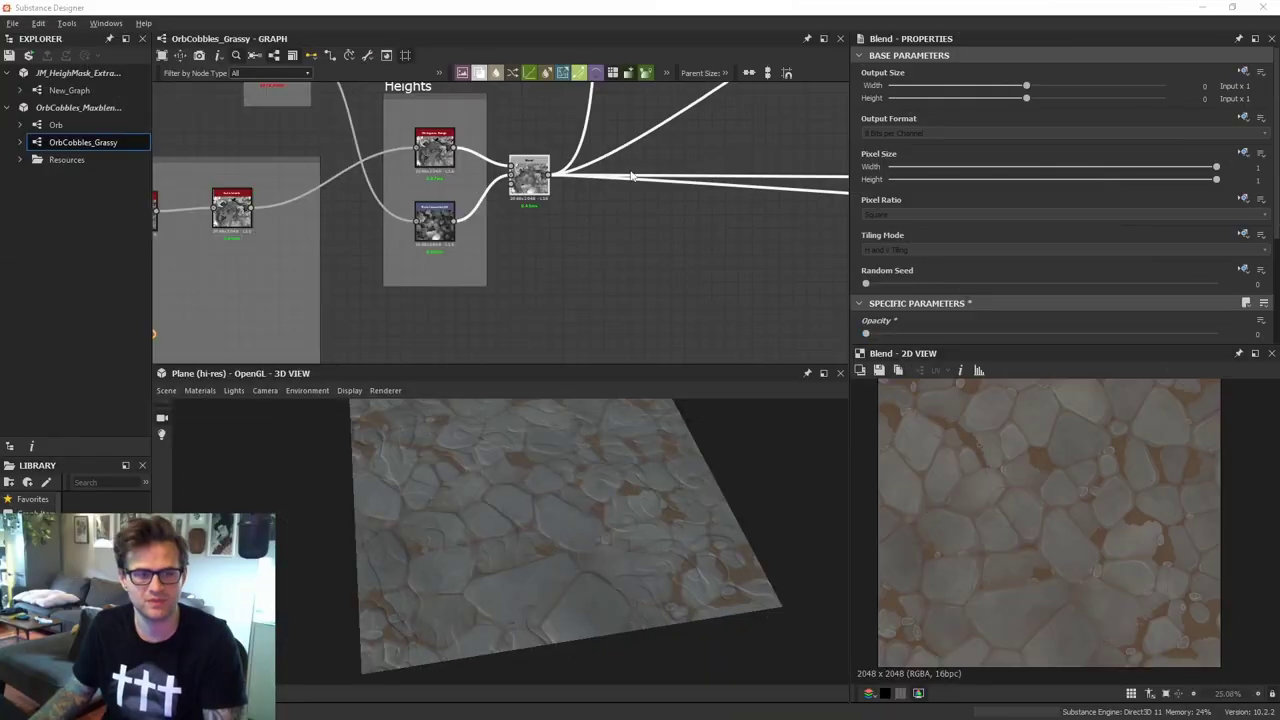
Switch to the OrbCobbles_Grassy graph and examine how the Histogram Range and Transformation 2D heights feed their Blend
{"action": "middle_click_drag", "start_coordinate": [628, 174], "coordinate": [573, 244]}
{"action": "scroll", "coordinate": [590, 238], "scroll_direction": "up", "scroll_amount": 3}
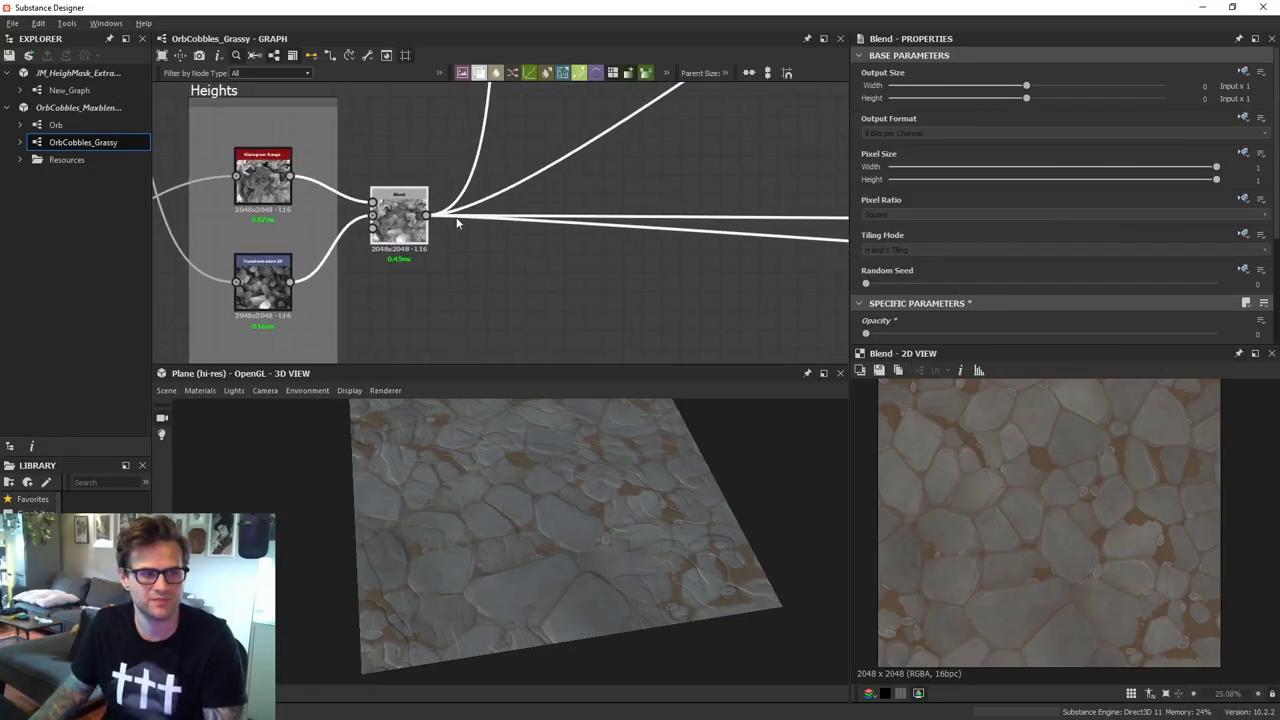
{"action": "scroll", "coordinate": [610, 215], "scroll_direction": "down", "scroll_amount": 3}
{"action": "left_click", "coordinate": [148, 142]}
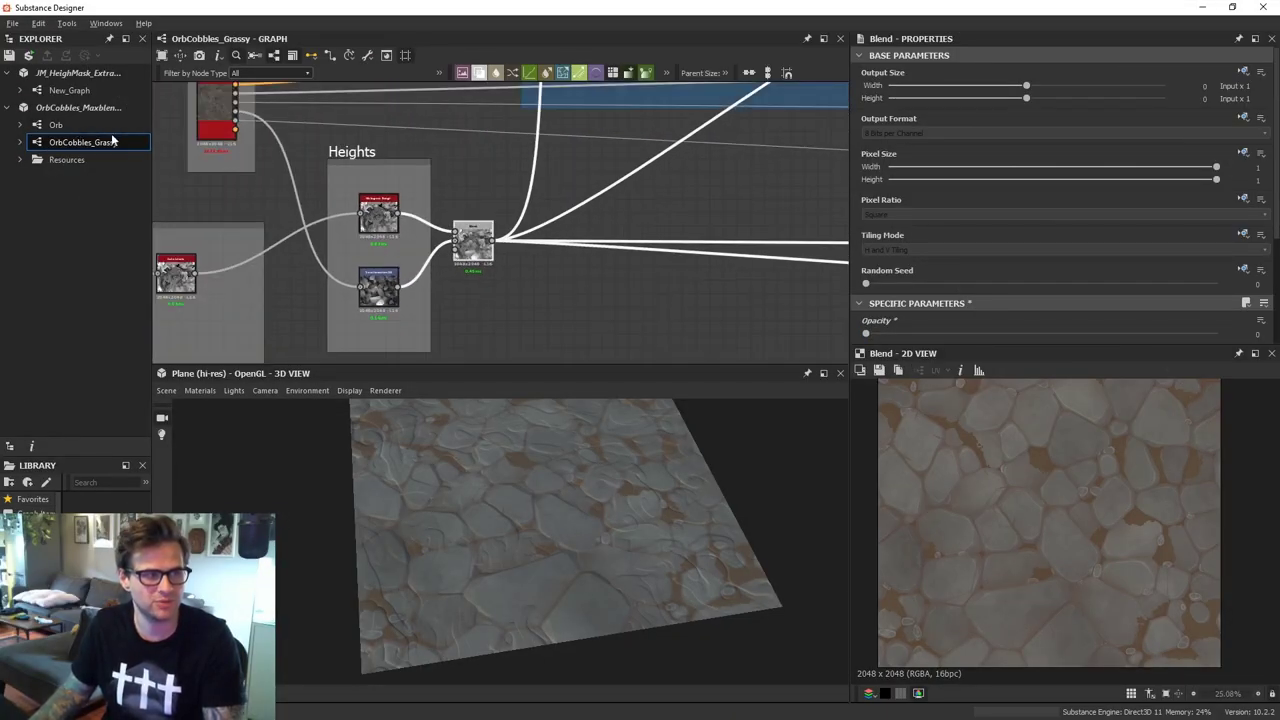
{"action": "middle_click_drag", "start_coordinate": [524, 254], "coordinate": [514, 238]}
{"action": "left_click_drag", "start_coordinate": [465, 222], "coordinate": [465, 227]}
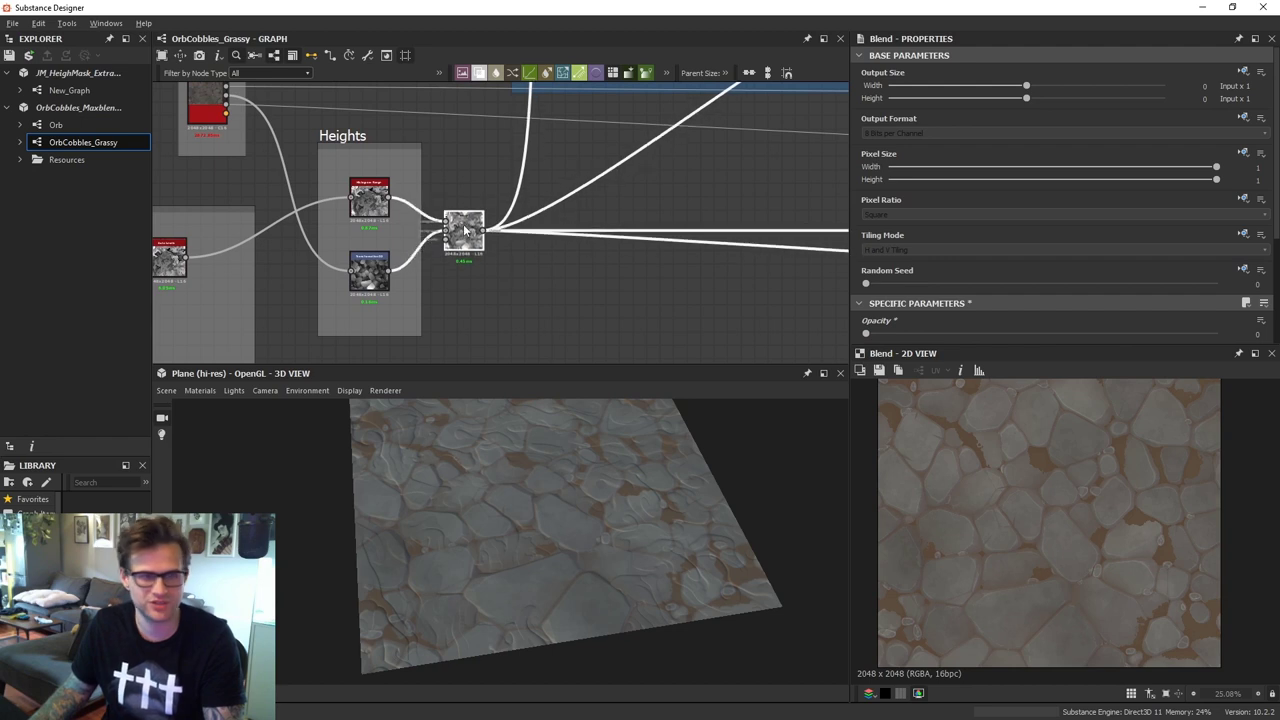
{"action": "middle_click_drag", "start_coordinate": [551, 238], "coordinate": [559, 243]}
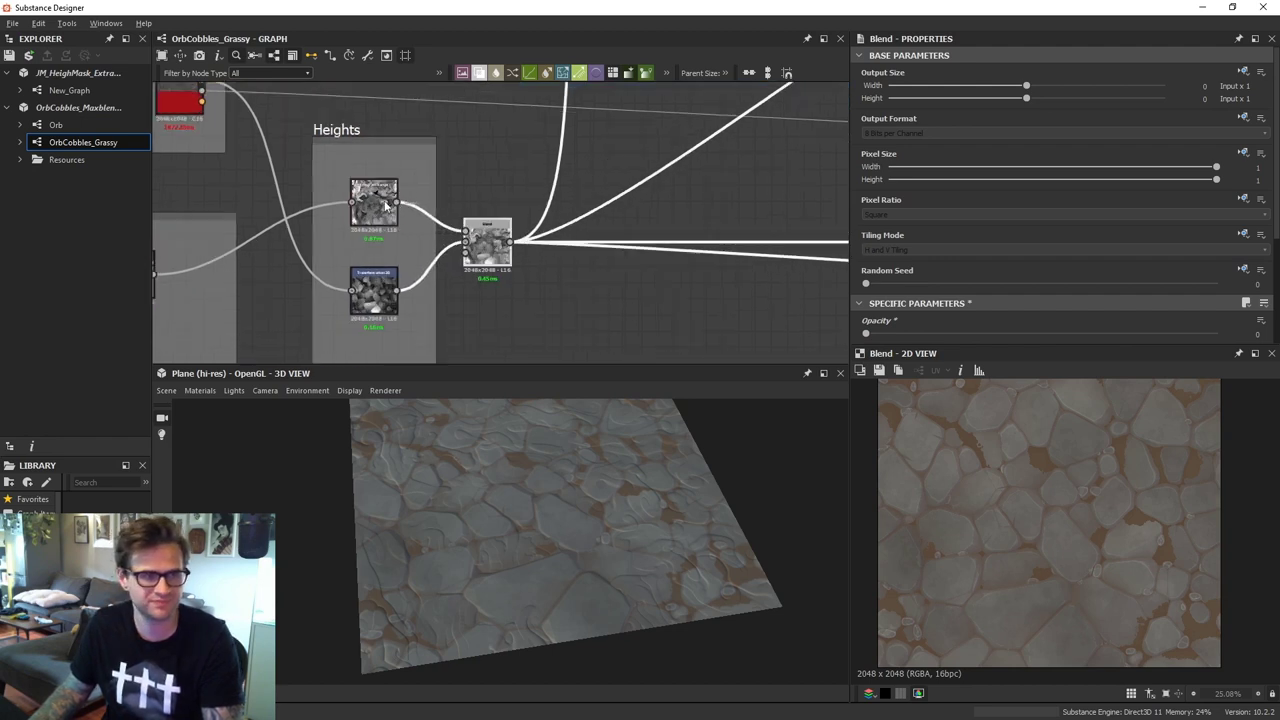
{"action": "scroll", "coordinate": [385, 195], "scroll_direction": "up", "scroll_amount": 1}
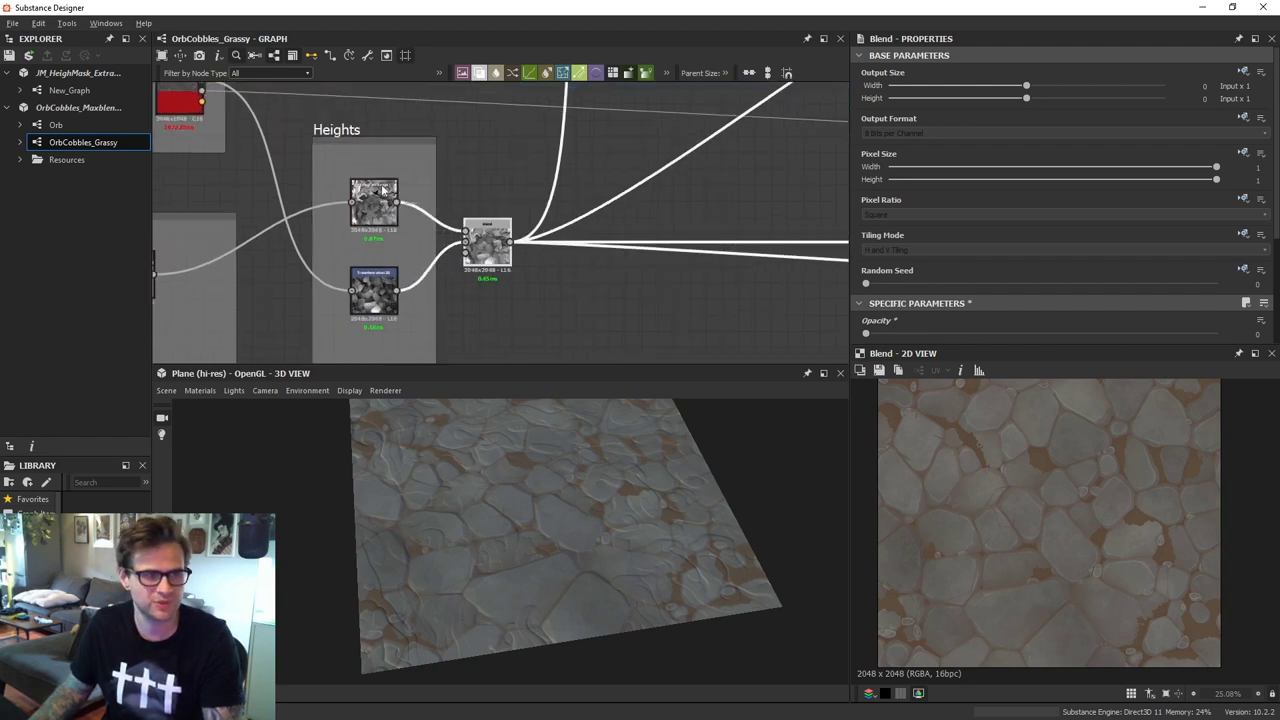
{"action": "scroll", "coordinate": [394, 290], "scroll_direction": "up", "scroll_amount": 2}
{"action": "left_click", "coordinate": [397, 260]}
{"action": "middle_click_drag", "start_coordinate": [430, 255], "coordinate": [398, 262]}
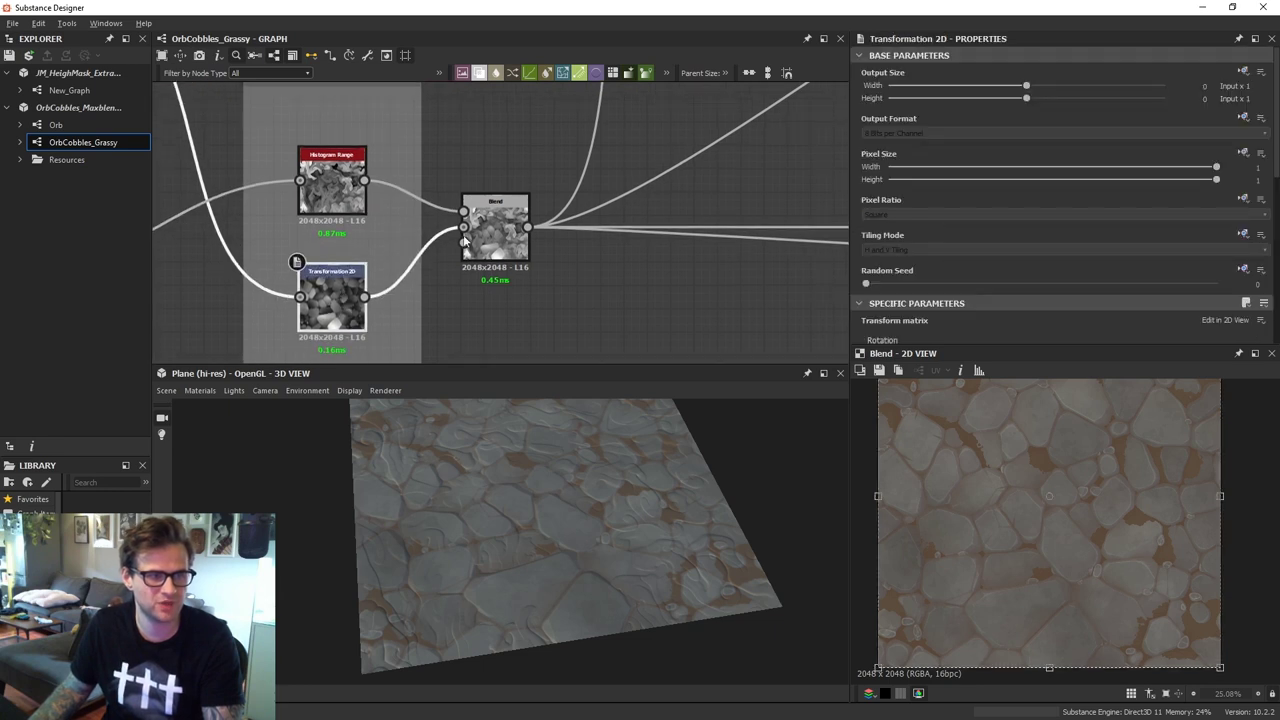
Add a Subtract Blend node with the Transformation 2D height as foreground and the combined heights Blend as background
{"action": "left_click_drag", "start_coordinate": [485, 228], "coordinate": [650, 256]}
{"action": "left_click", "coordinate": [706, 297]}
{"action": "key", "text": "space"}
{"action": "left_click", "coordinate": [734, 318]}
{"action": "key", "text": "Escape"}
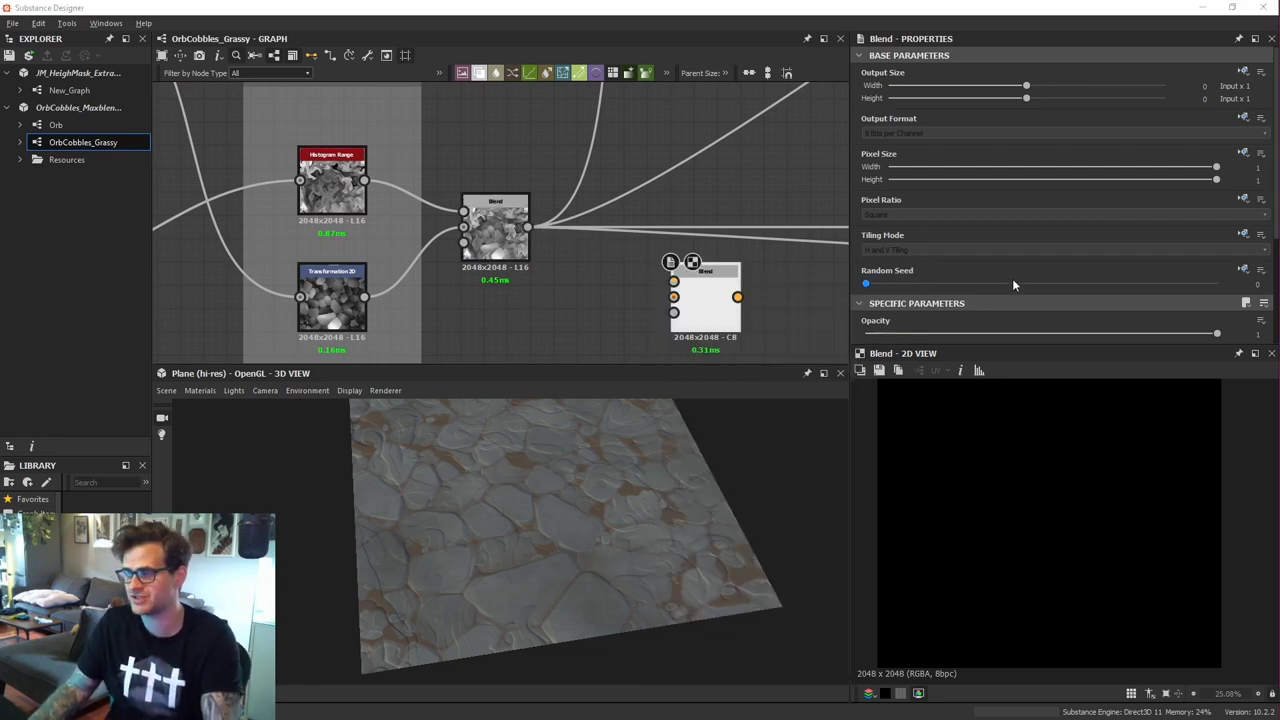
{"action": "left_click_drag", "start_coordinate": [528, 228], "coordinate": [362, 294]}
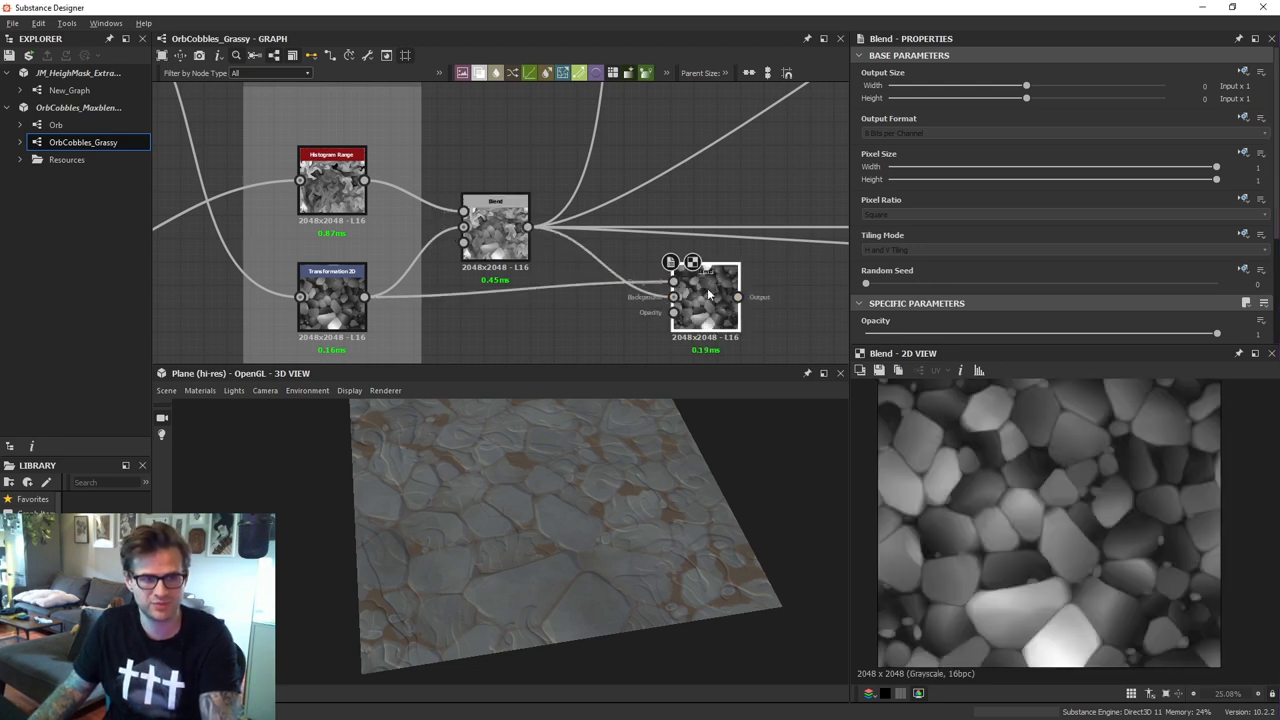
{"action": "scroll", "coordinate": [986, 274], "scroll_direction": "down", "scroll_amount": 2}
{"action": "left_click", "coordinate": [904, 289]}
{"action": "left_click", "coordinate": [903, 318]}
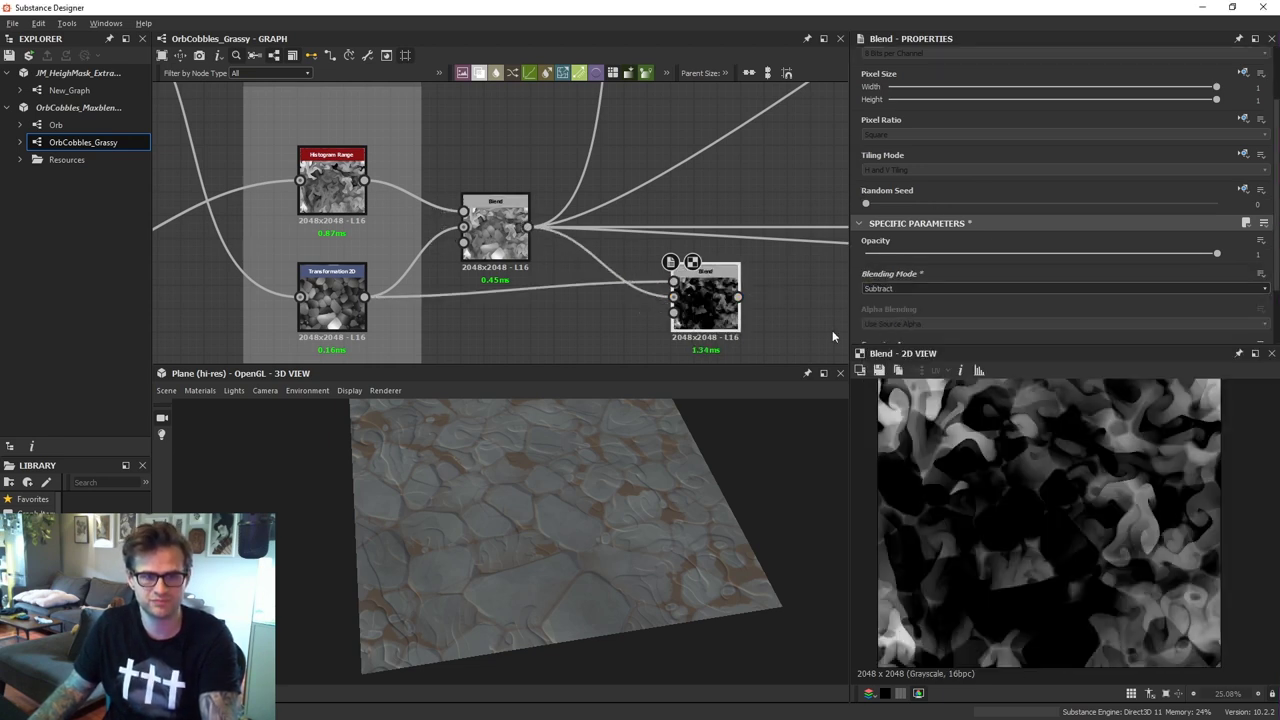
Add a Histogram Scan node after the Subtract Blend in the cobbles graph and set its Position to 1
{"action": "middle_click_drag", "start_coordinate": [688, 318], "coordinate": [577, 318]}
{"action": "key", "text": "space"}
{"action": "type", "text": "hist"}
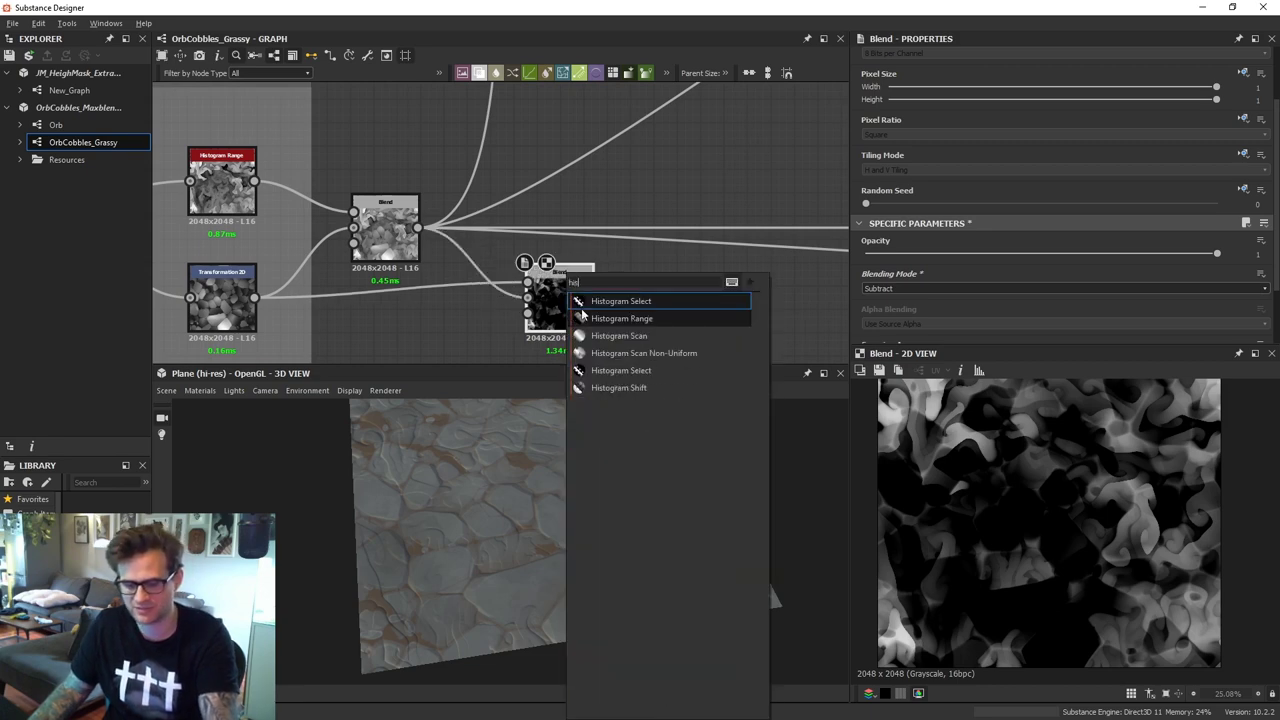
{"action": "left_click", "coordinate": [630, 335]}
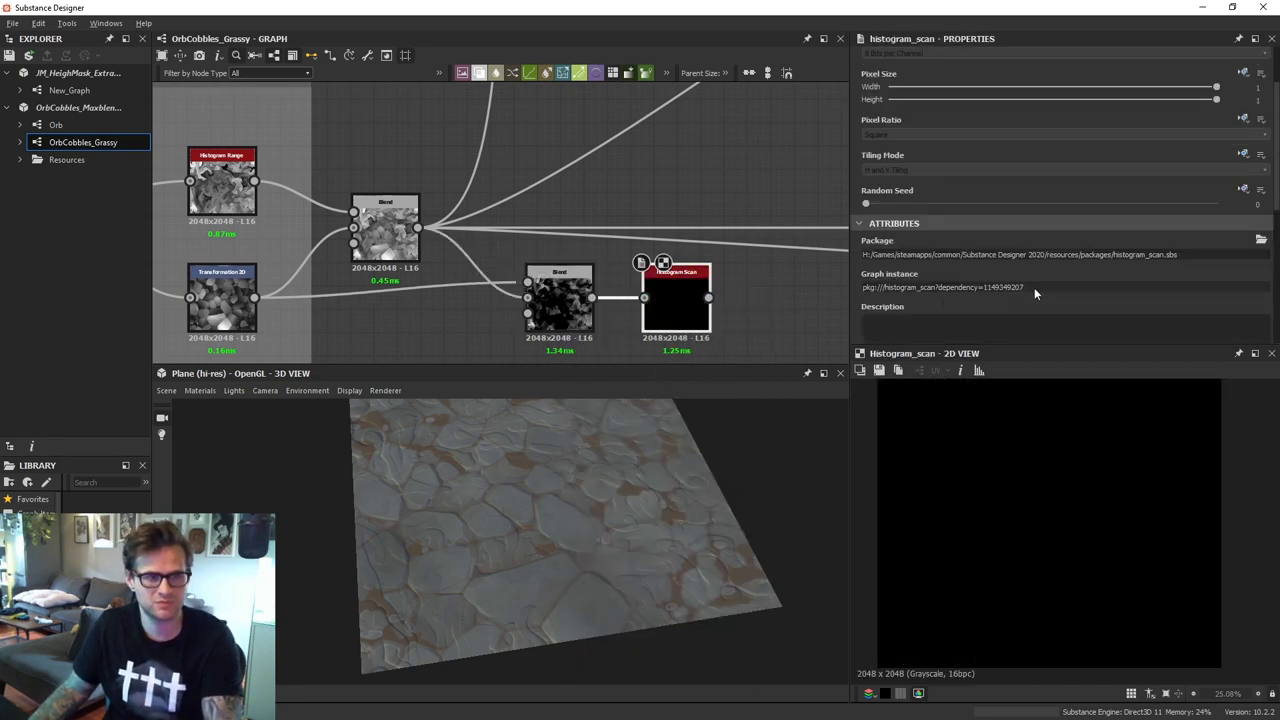
{"action": "scroll", "coordinate": [1034, 287], "scroll_direction": "down", "scroll_amount": 3}
{"action": "left_click_drag", "start_coordinate": [983, 307], "coordinate": [1216, 307]}
Connect the Histogram Scan mask to the grass colour Blend's opacity input, set its Opacity to 1, and inspect the material in 3D
{"action": "scroll", "coordinate": [797, 279], "scroll_direction": "down", "scroll_amount": 2}
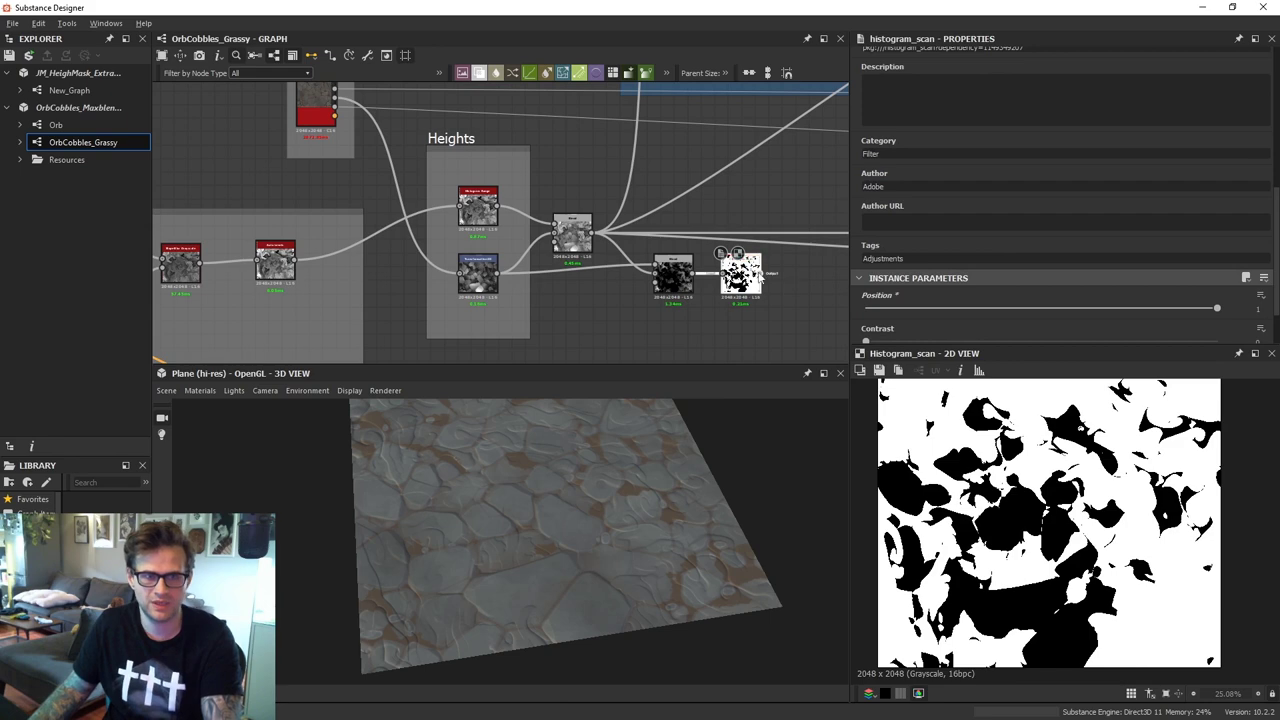
{"action": "left_click", "coordinate": [760, 273]}
{"action": "middle_click_drag", "start_coordinate": [793, 176], "coordinate": [684, 185]}
{"action": "scroll", "coordinate": [520, 345], "scroll_direction": "down", "scroll_amount": 2}
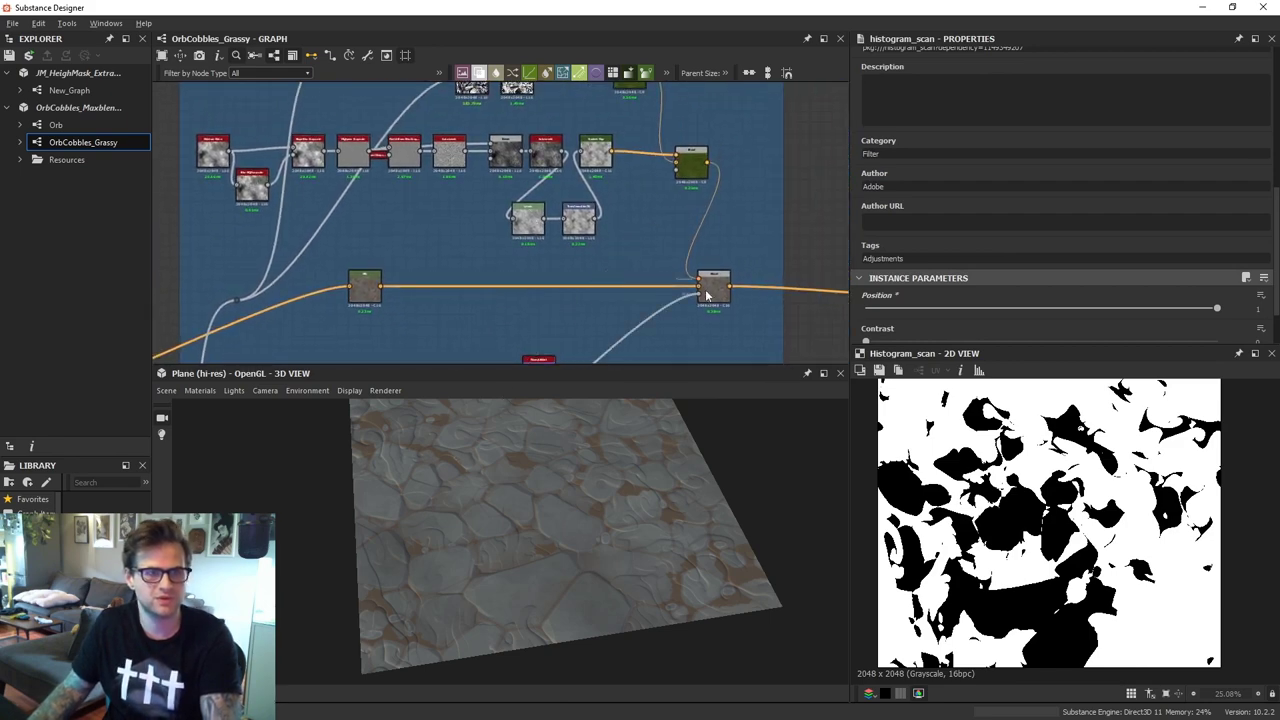
{"action": "double_click", "coordinate": [713, 288]}
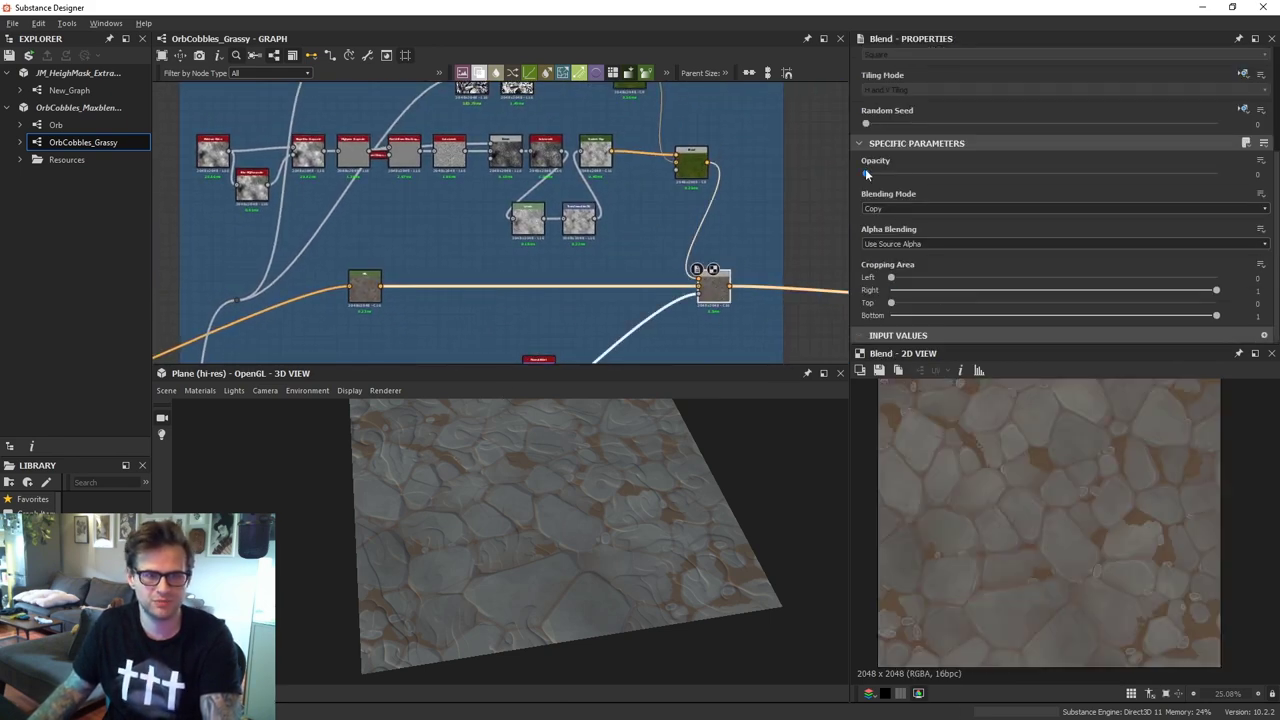
{"action": "left_click_drag", "start_coordinate": [865, 174], "coordinate": [1225, 175]}
{"action": "scroll", "coordinate": [628, 513], "scroll_direction": "up", "scroll_amount": 2}
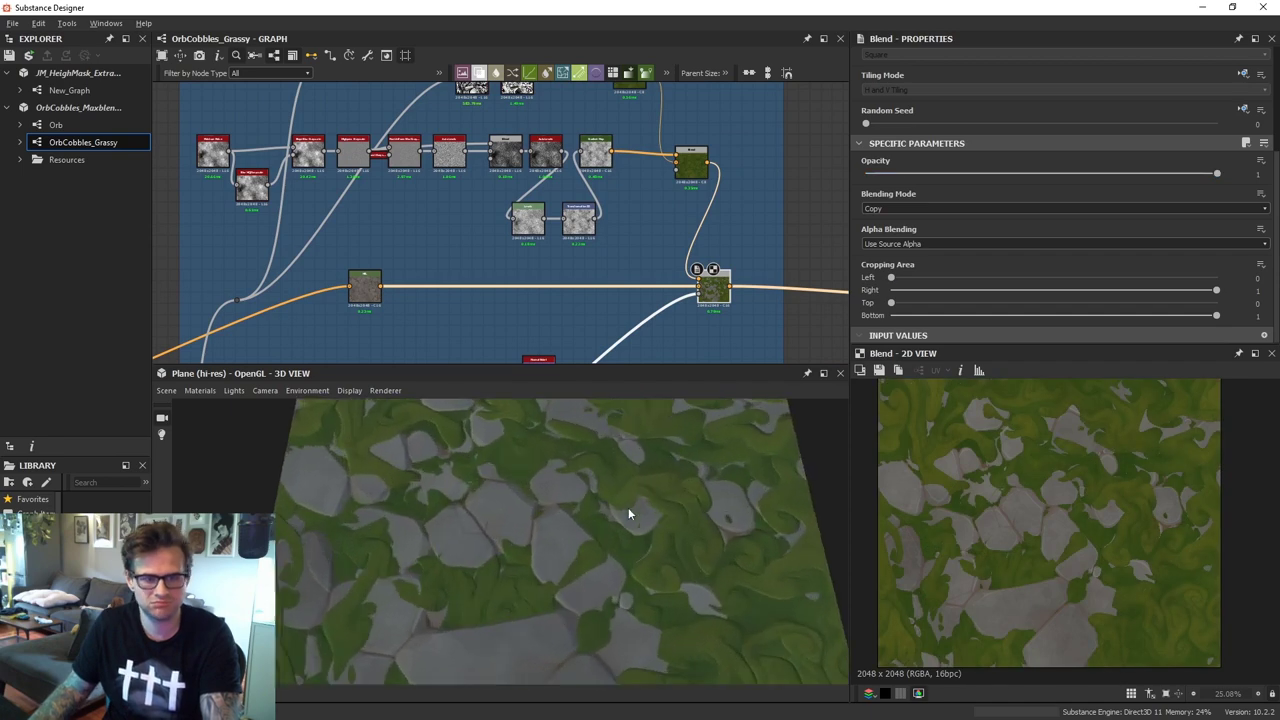
{"action": "left_click_drag", "start_coordinate": [628, 513], "coordinate": [667, 433]}
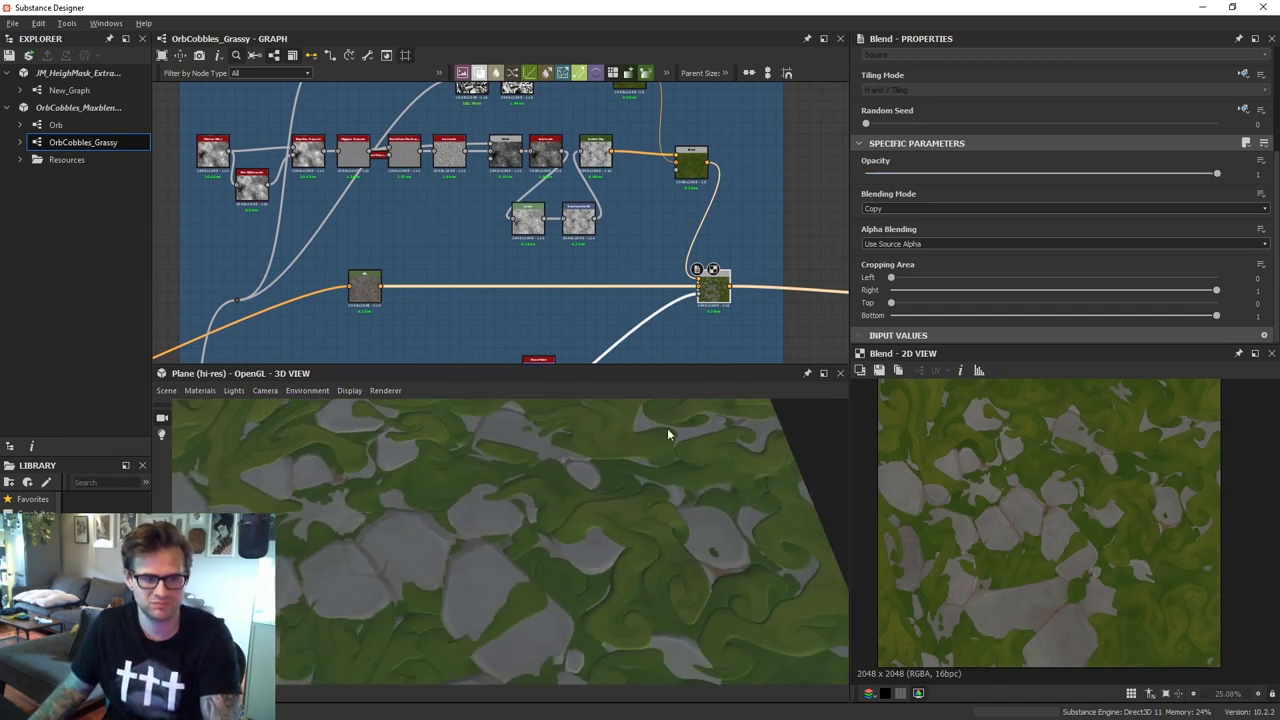
{"action": "left_click_drag", "start_coordinate": [657, 541], "coordinate": [622, 531]}
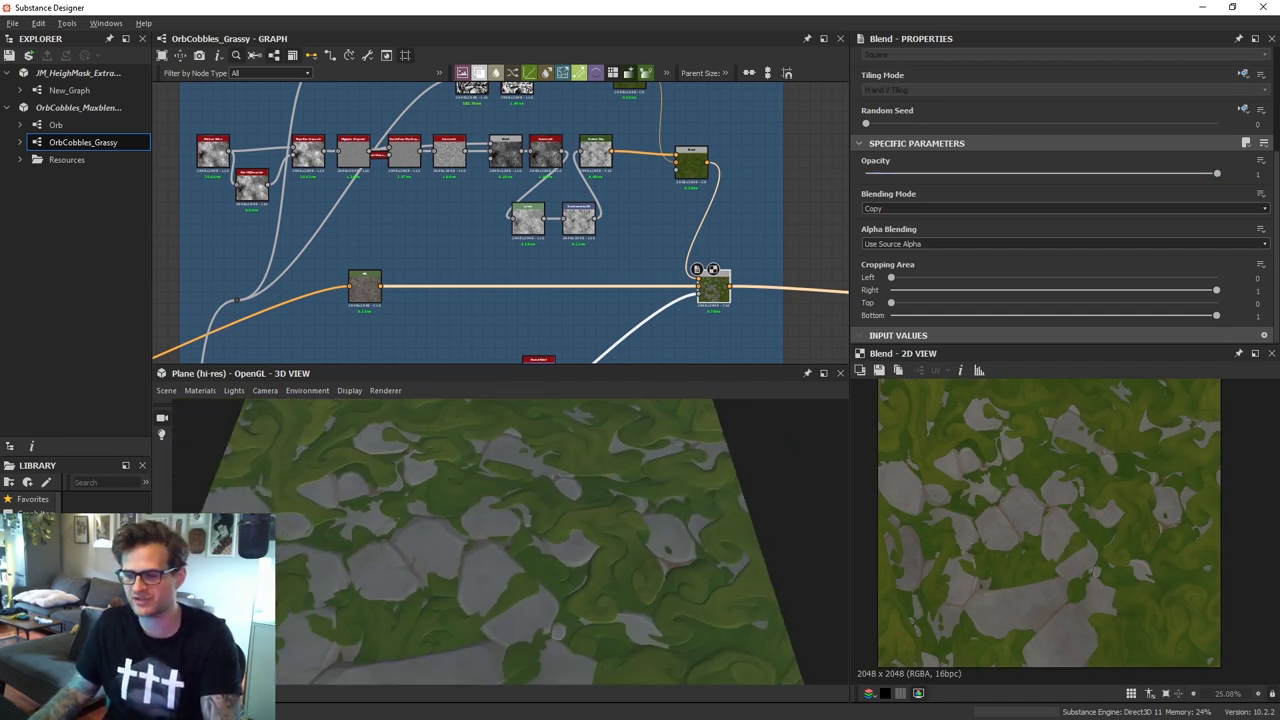